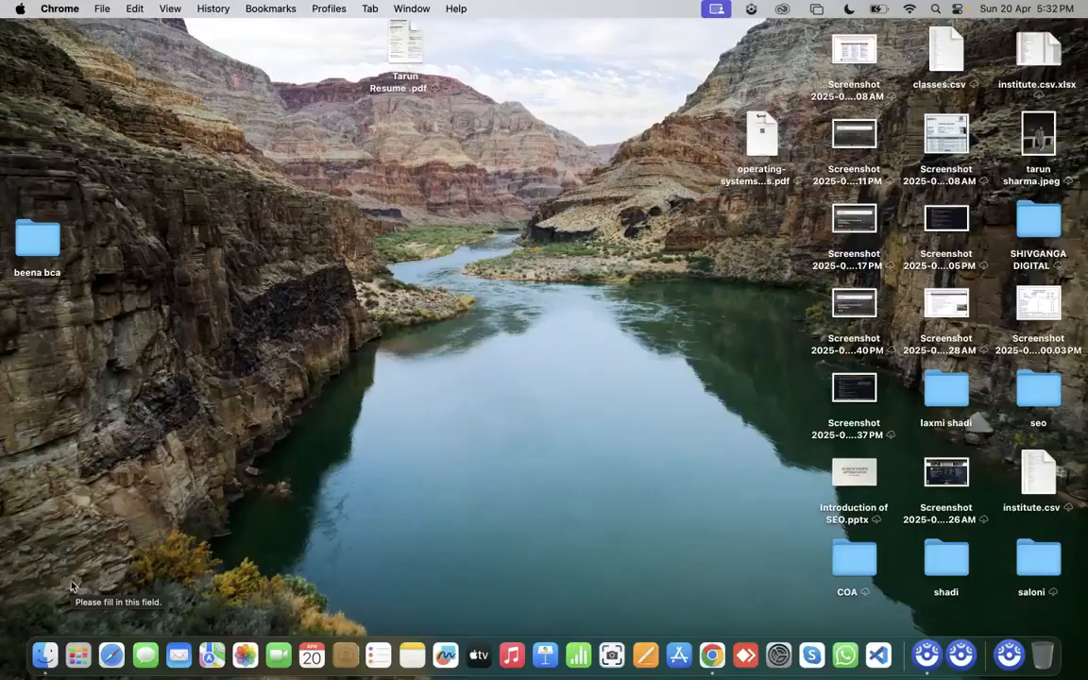
# Switch to the WordPress admin in Chrome, search the plugin directory for "yoast" and install Yoast SEO.
pyautogui.hotkey('ctrl', 'Right')
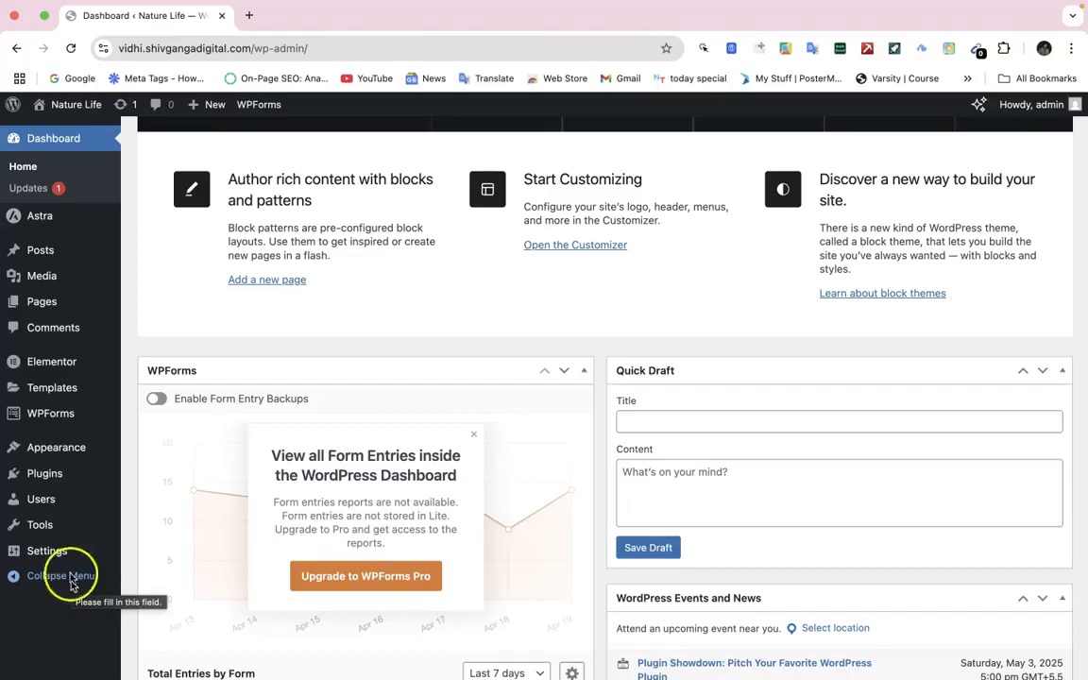
pyautogui.click(64, 477)
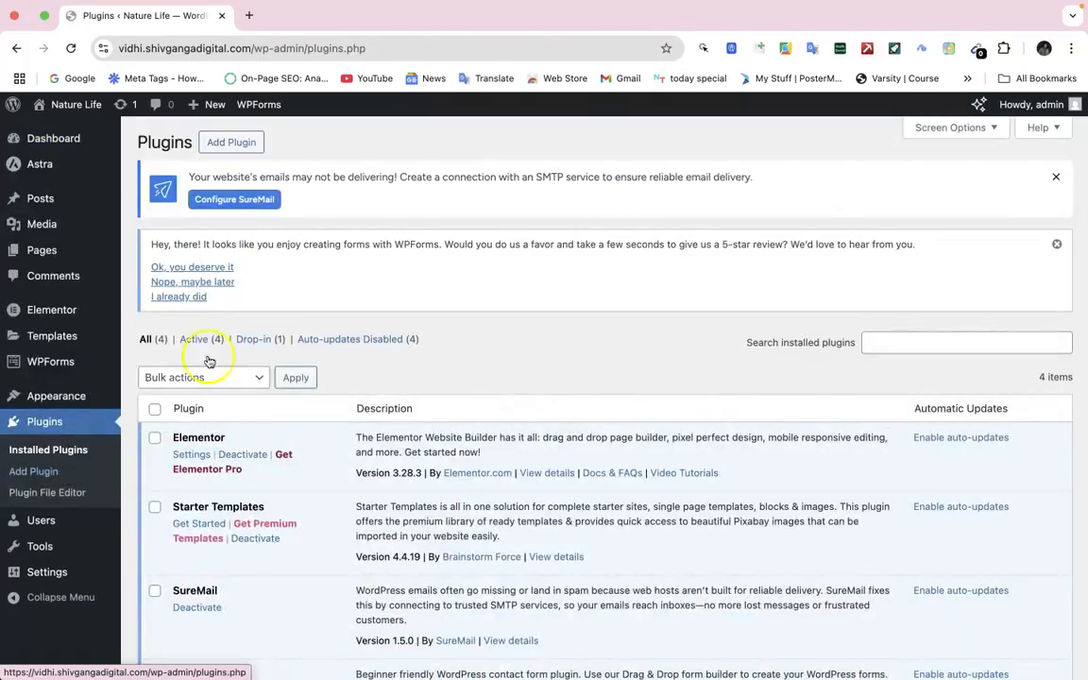
pyautogui.click(220, 143)
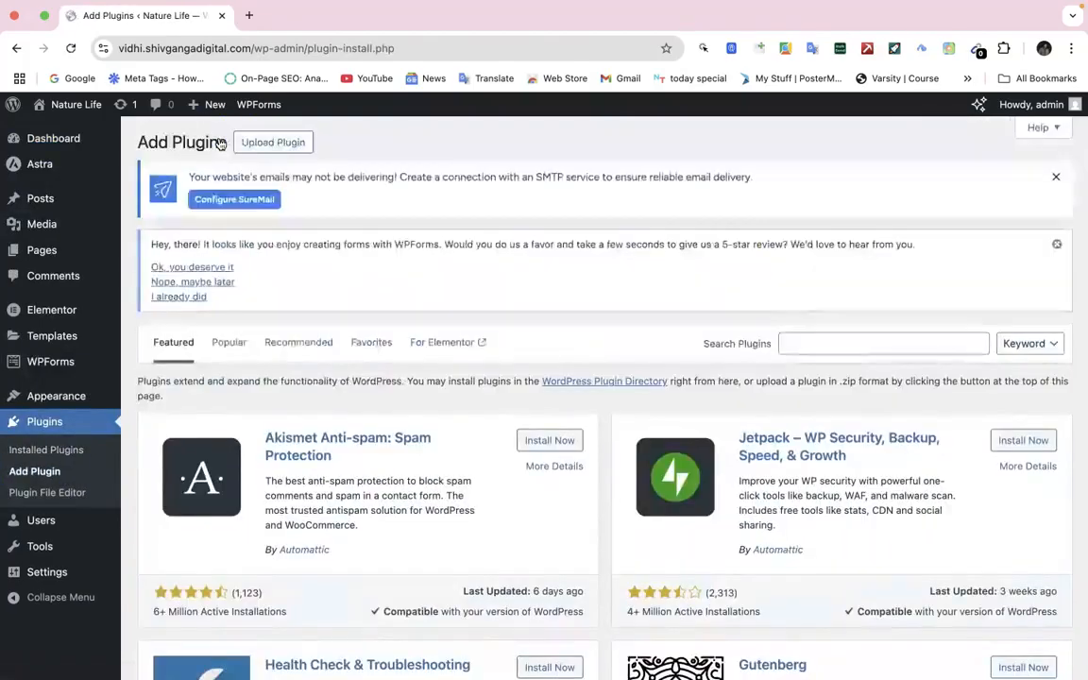
pyautogui.click(811, 337)
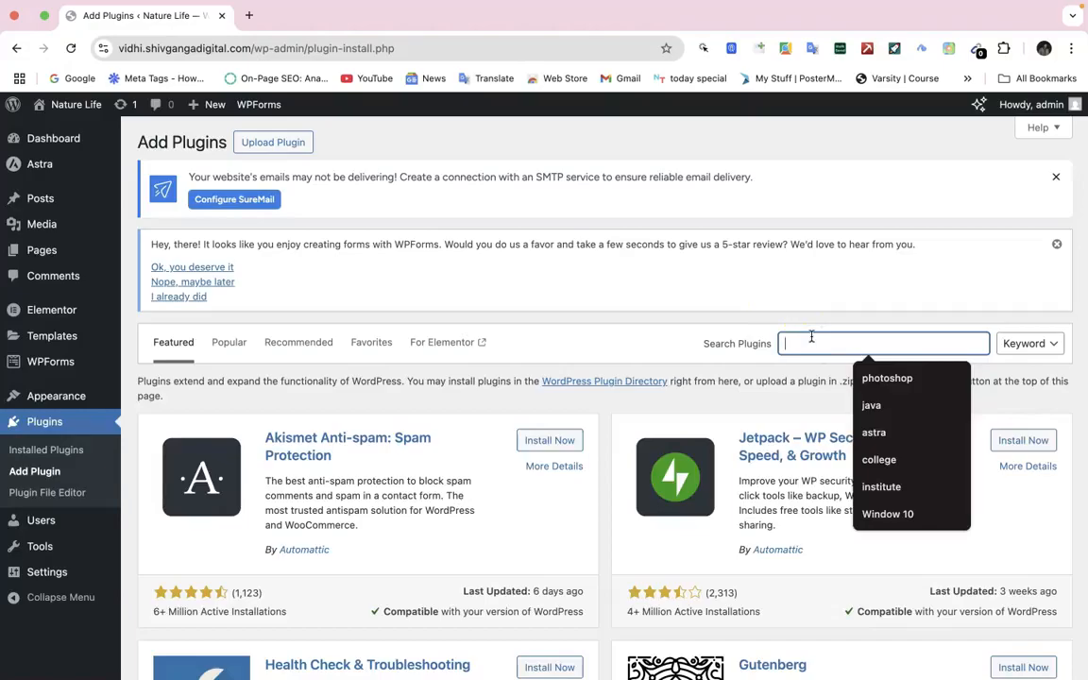
pyautogui.write('yoast')
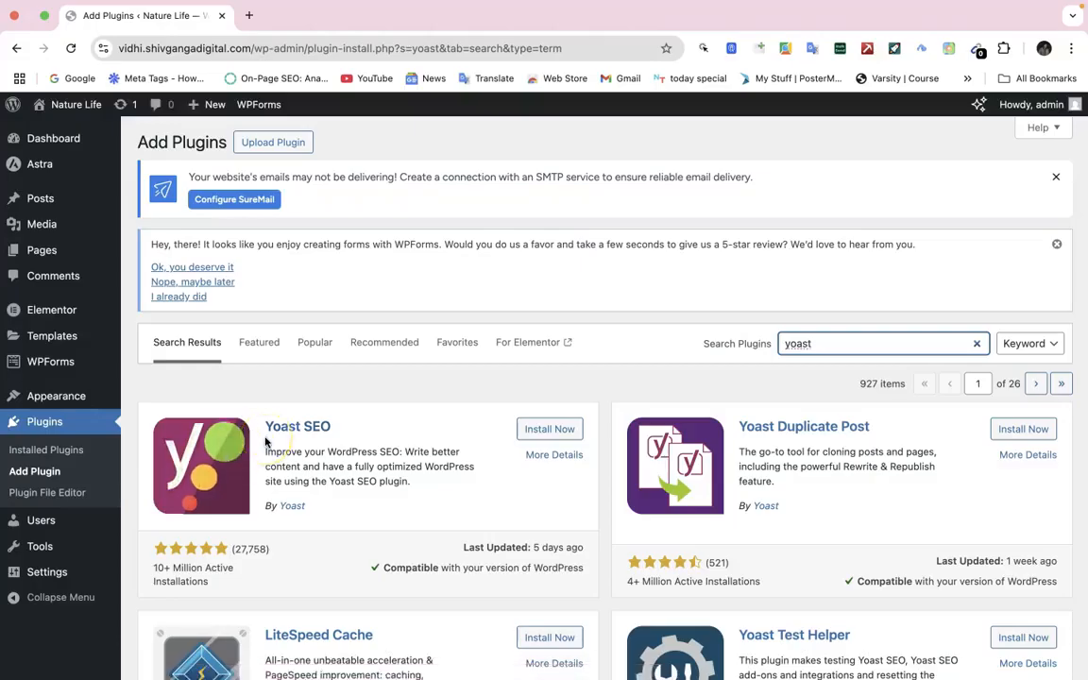
pyautogui.click(548, 432)
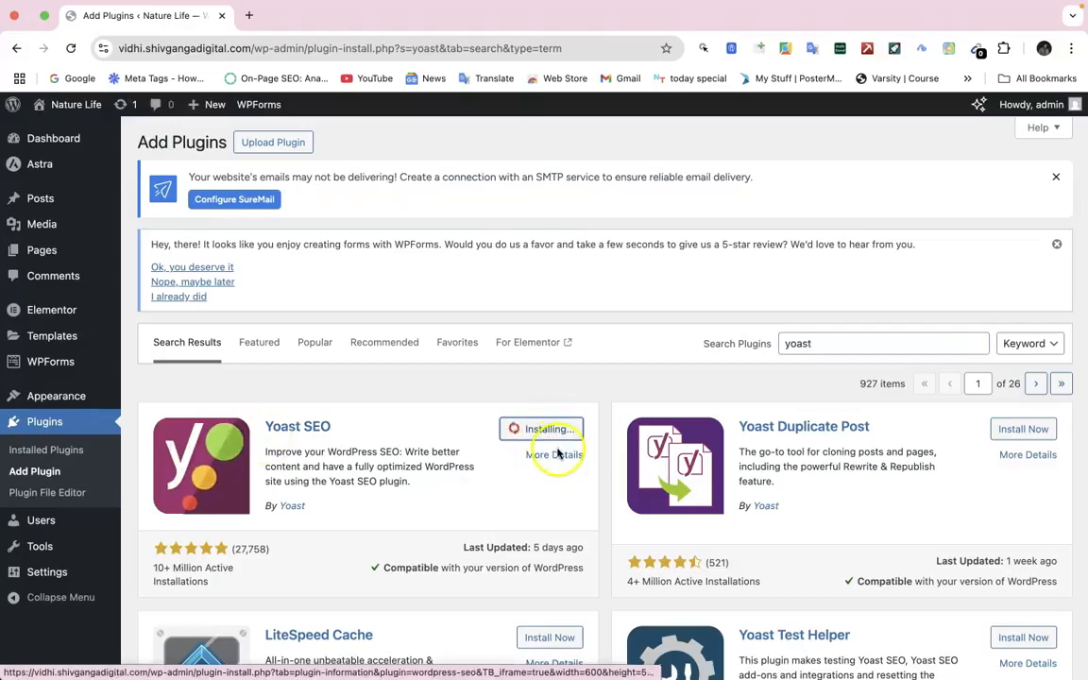
# Open the Yoast SEO plugin details and look through its screenshots of settings, integrations and content analyses.
pyautogui.click(558, 455)
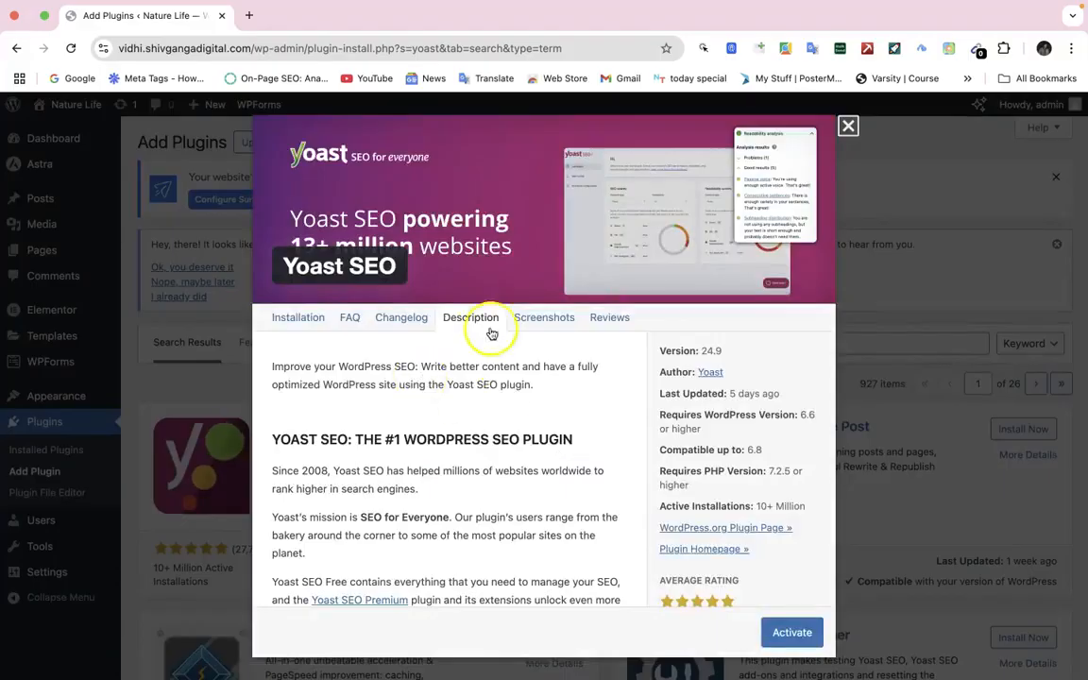
pyautogui.click(532, 322)
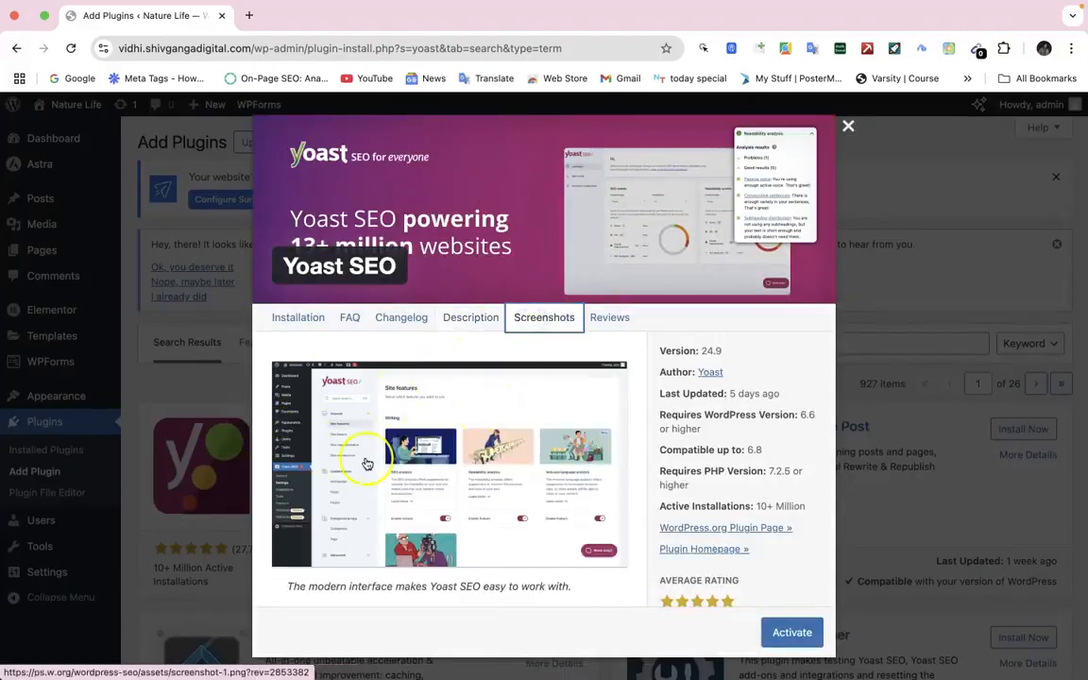
pyautogui.scroll(-6, 441, 405)
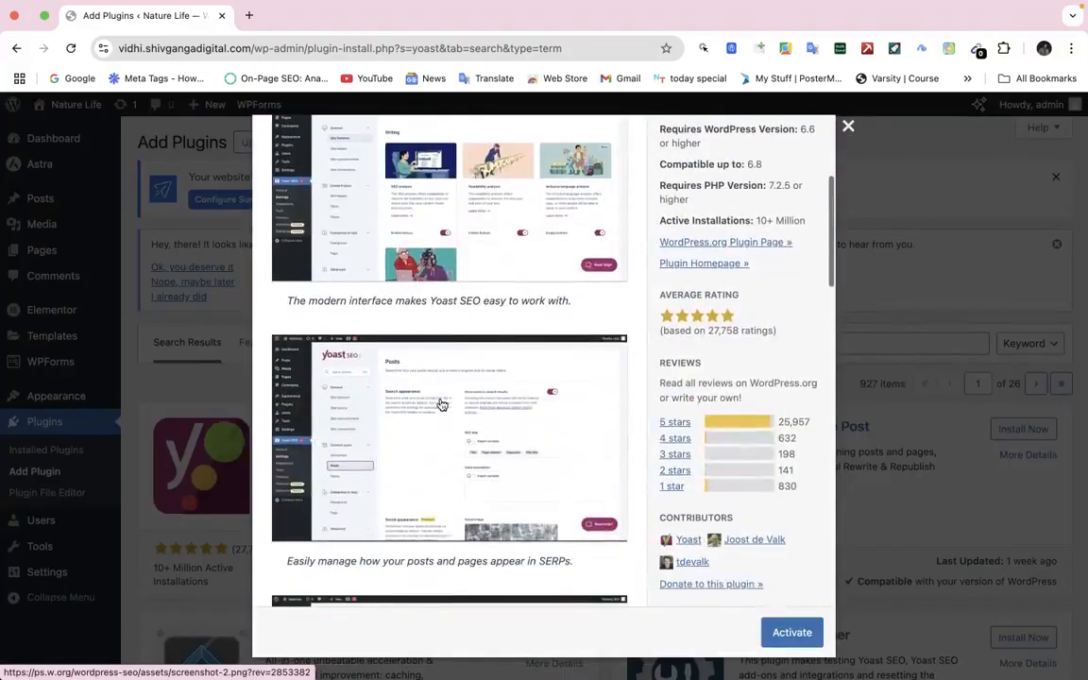
pyautogui.scroll(-1, 441, 405)
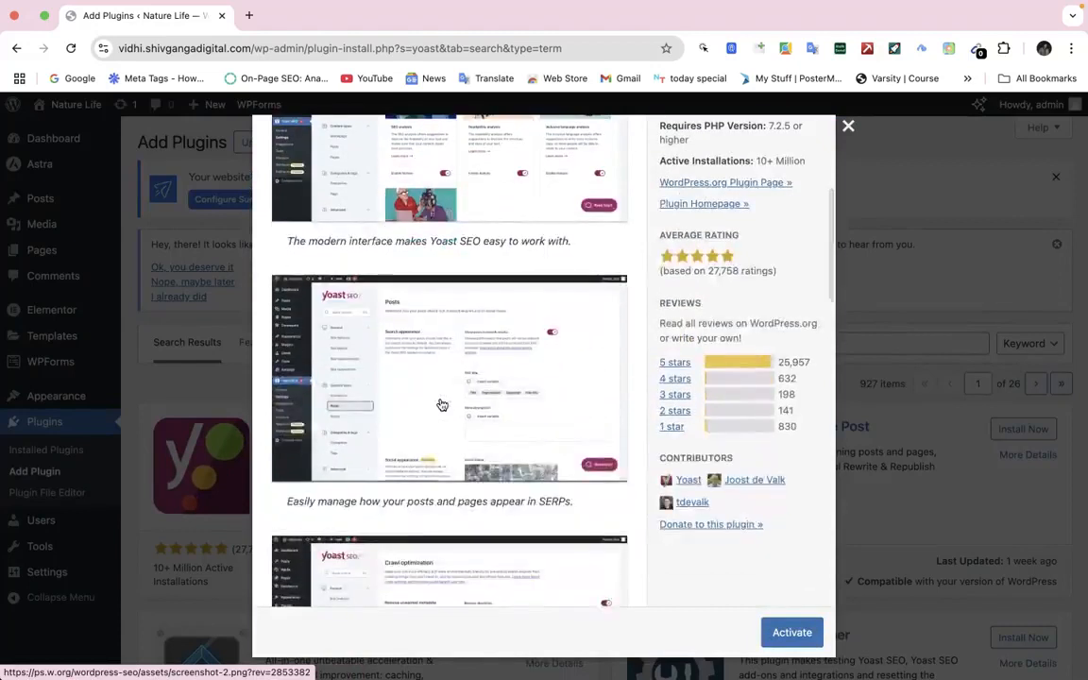
pyautogui.scroll(-6, 441, 405)
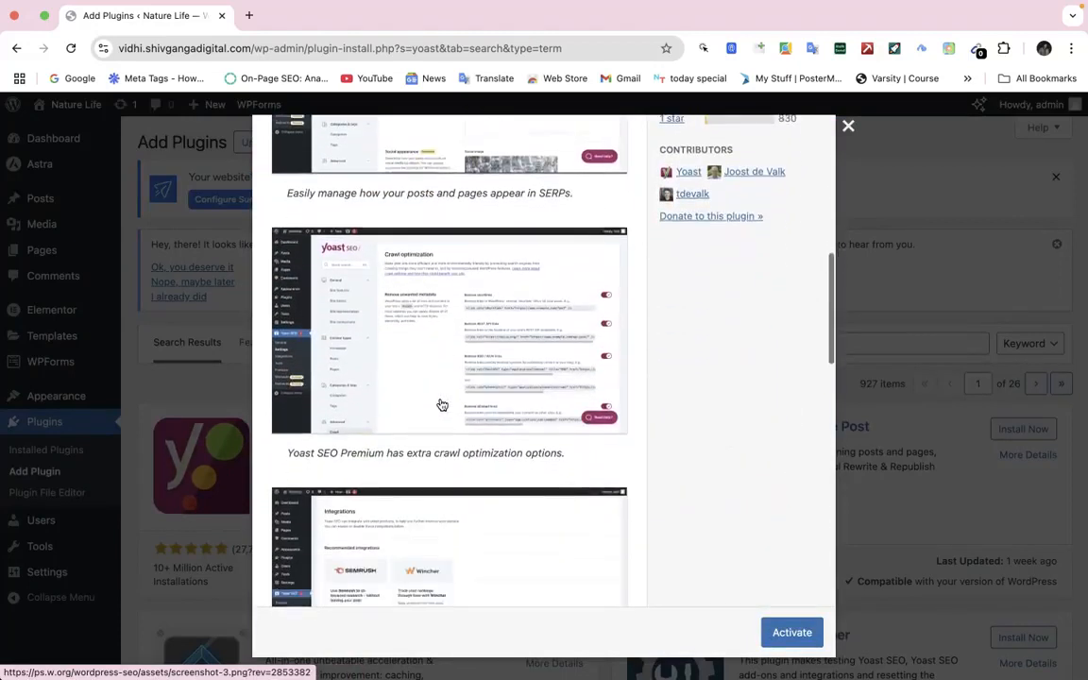
pyautogui.scroll(-7, 441, 404)
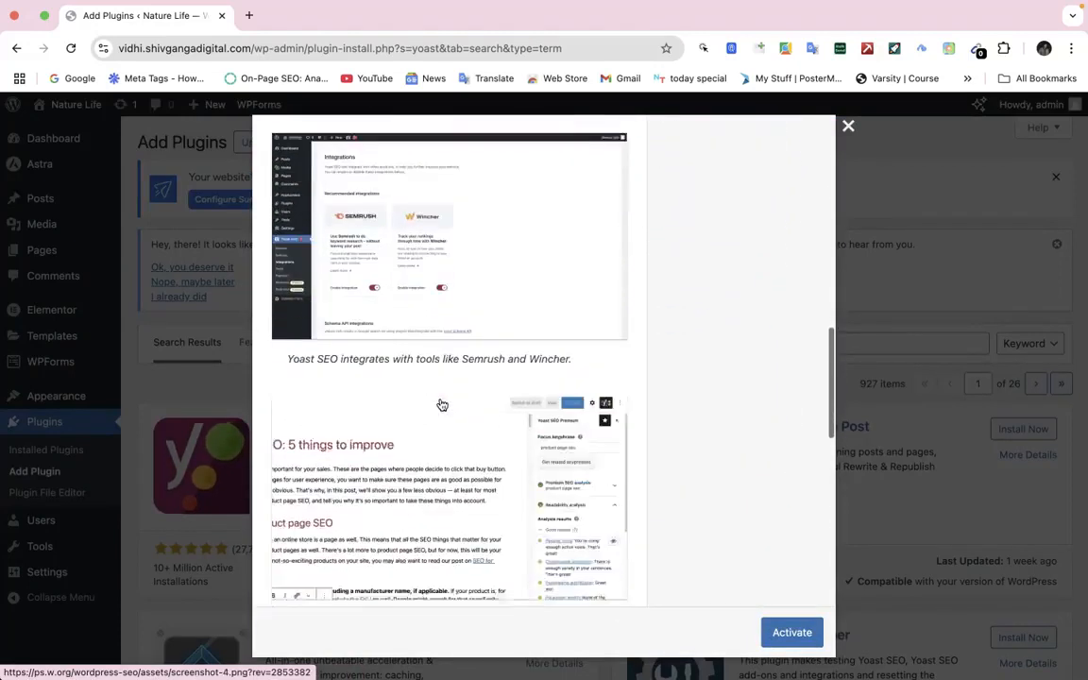
pyautogui.scroll(-6, 442, 405)
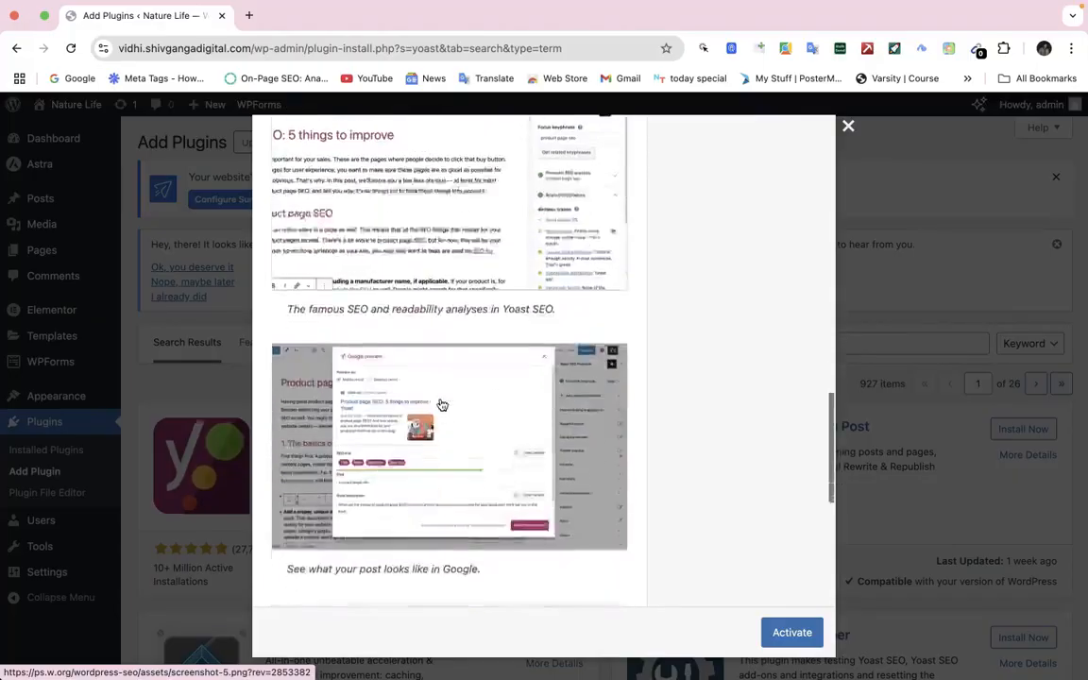
pyautogui.scroll(-10, 441, 404)
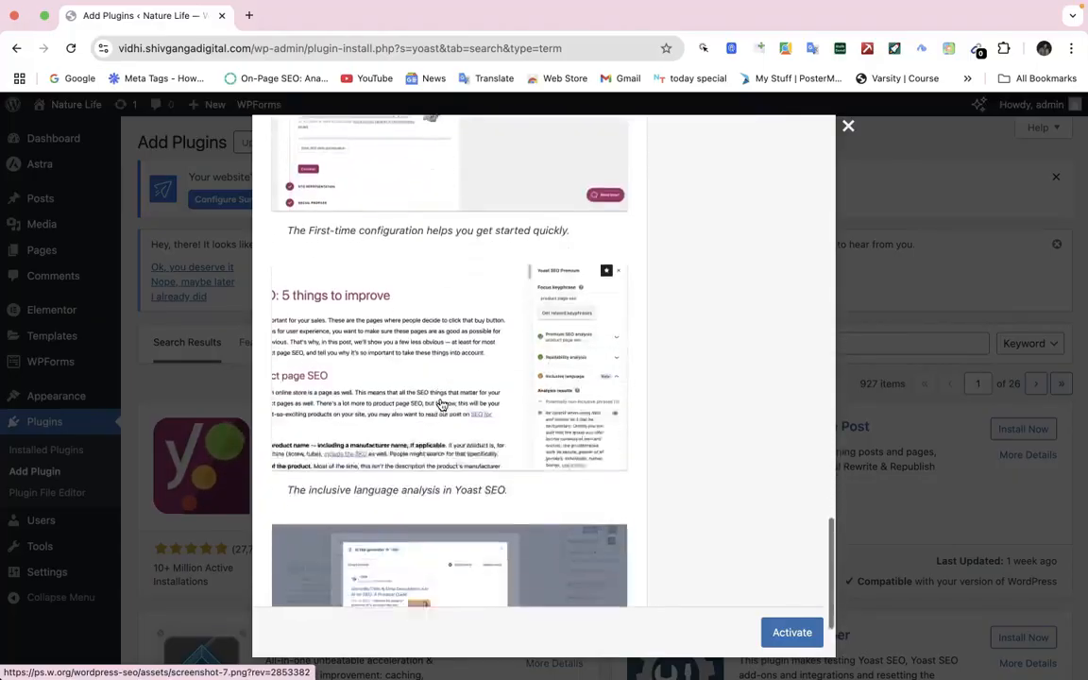
pyautogui.scroll(-3, 441, 404)
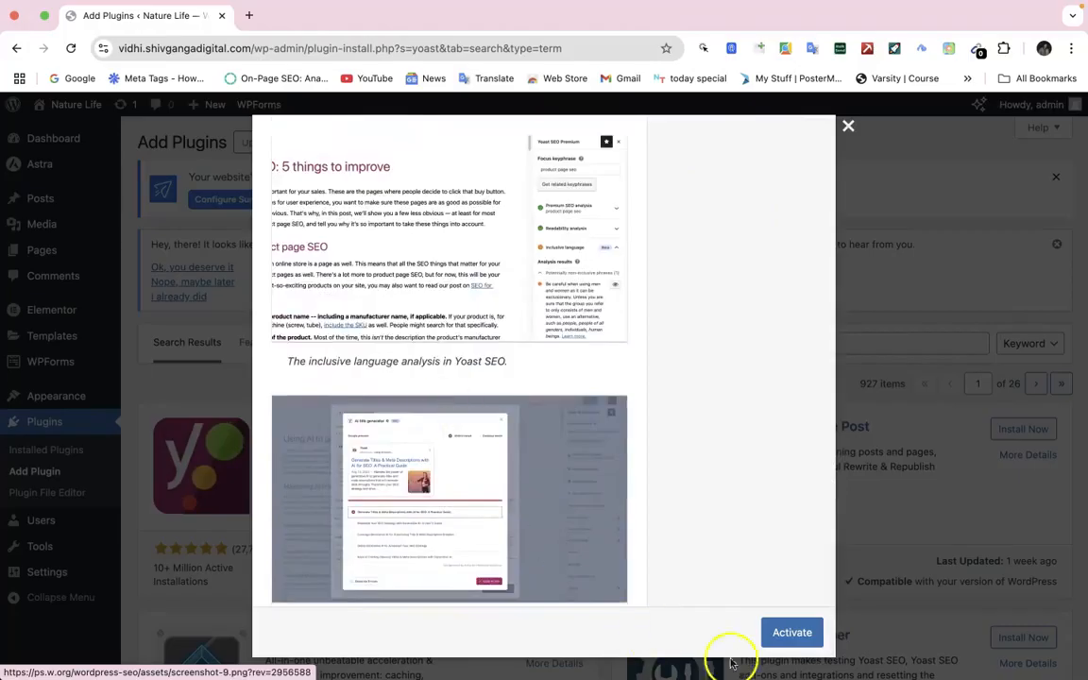
# Activate the Yoast SEO plugin and review the SEO and readability scores on its general dashboard.
pyautogui.click(781, 638)
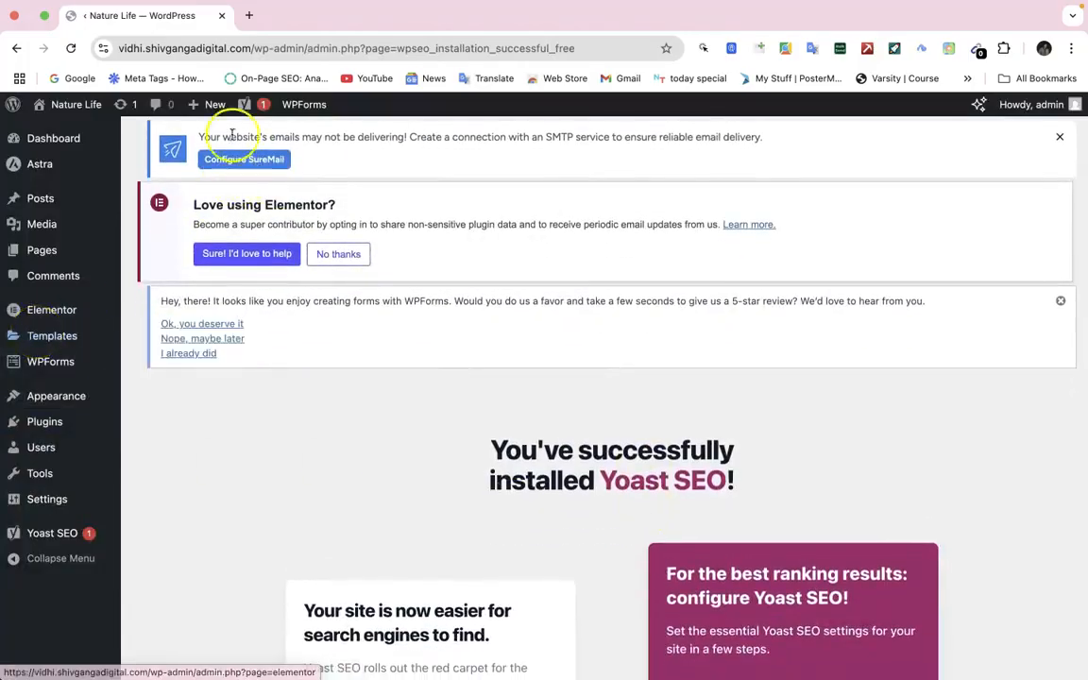
pyautogui.moveTo(245, 113)
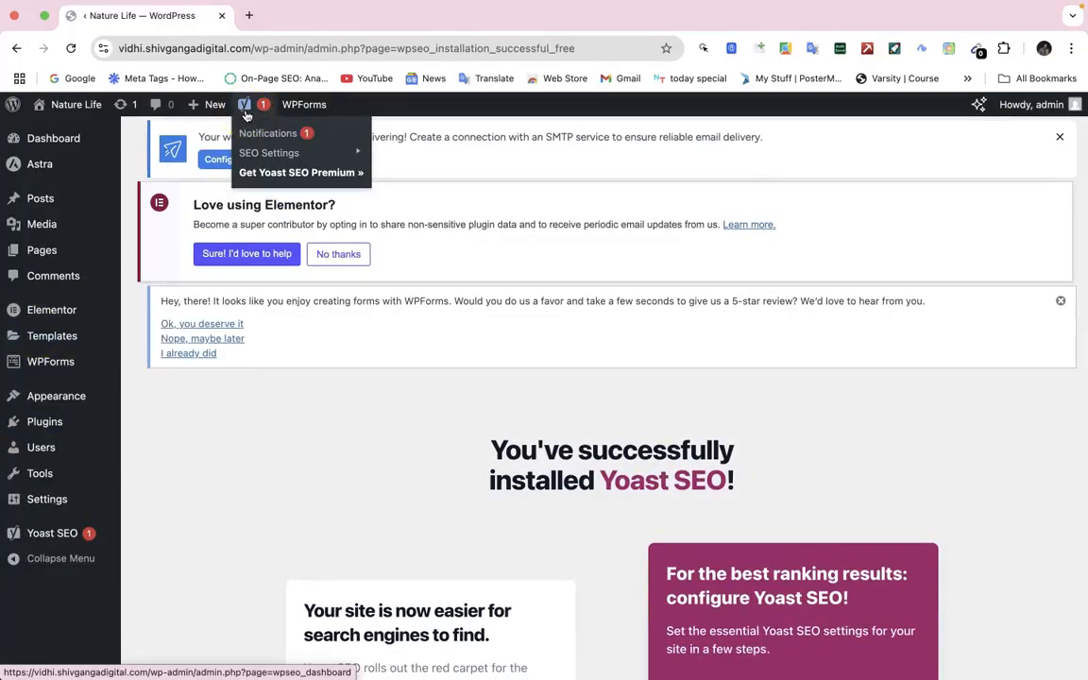
pyautogui.click(42, 543)
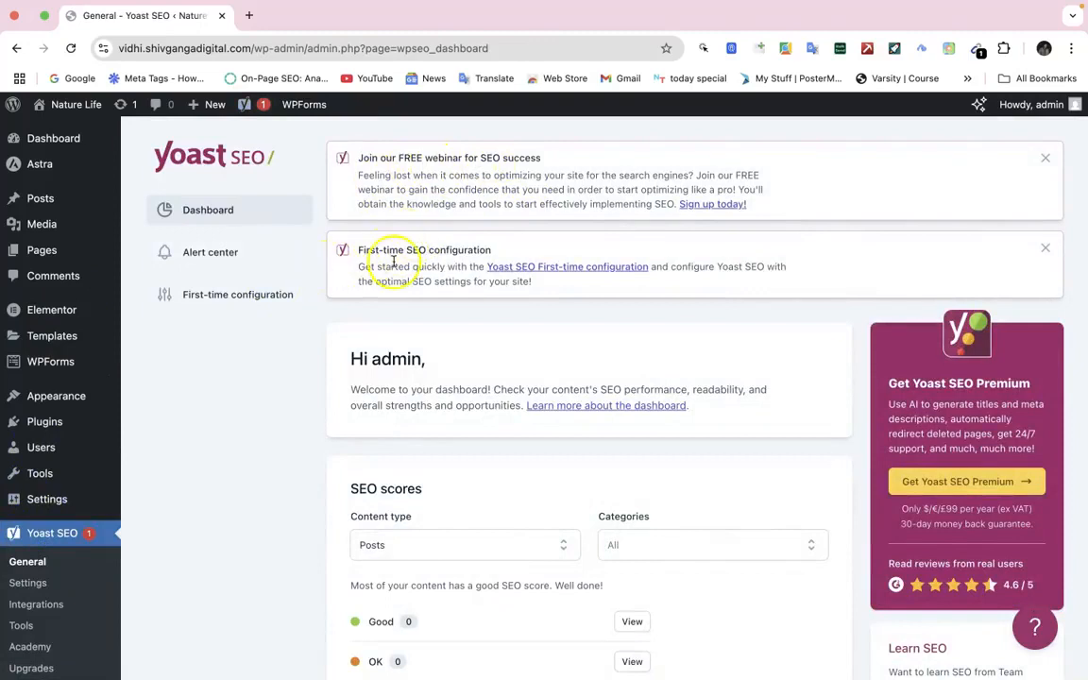
pyautogui.scroll(-4, 517, 281)
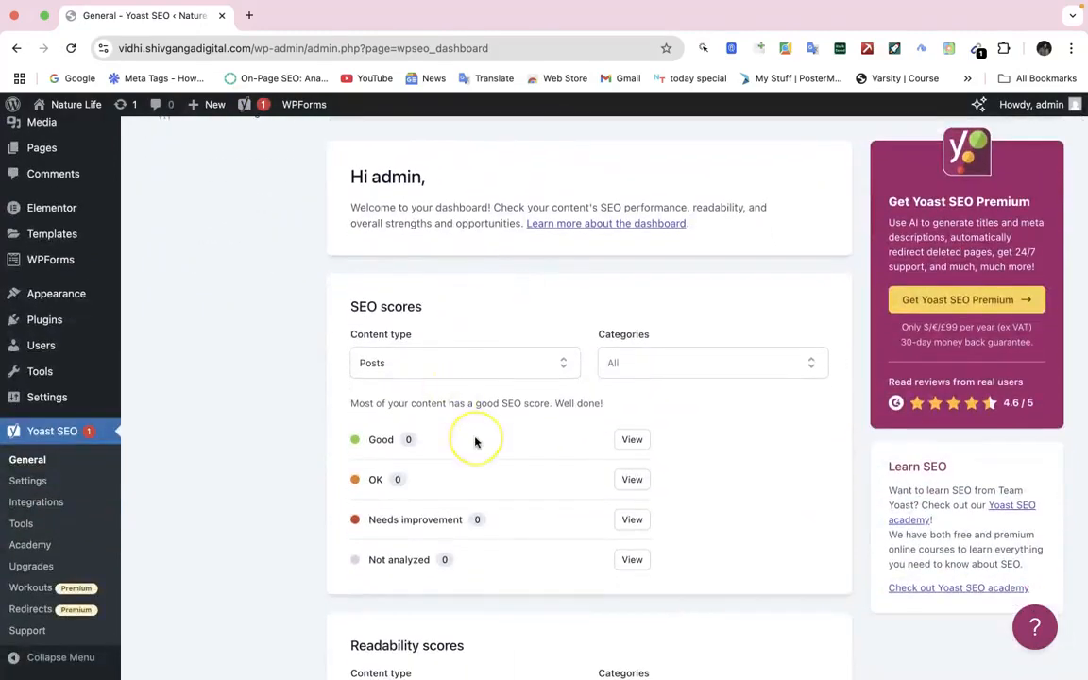
pyautogui.scroll(-10, 476, 429)
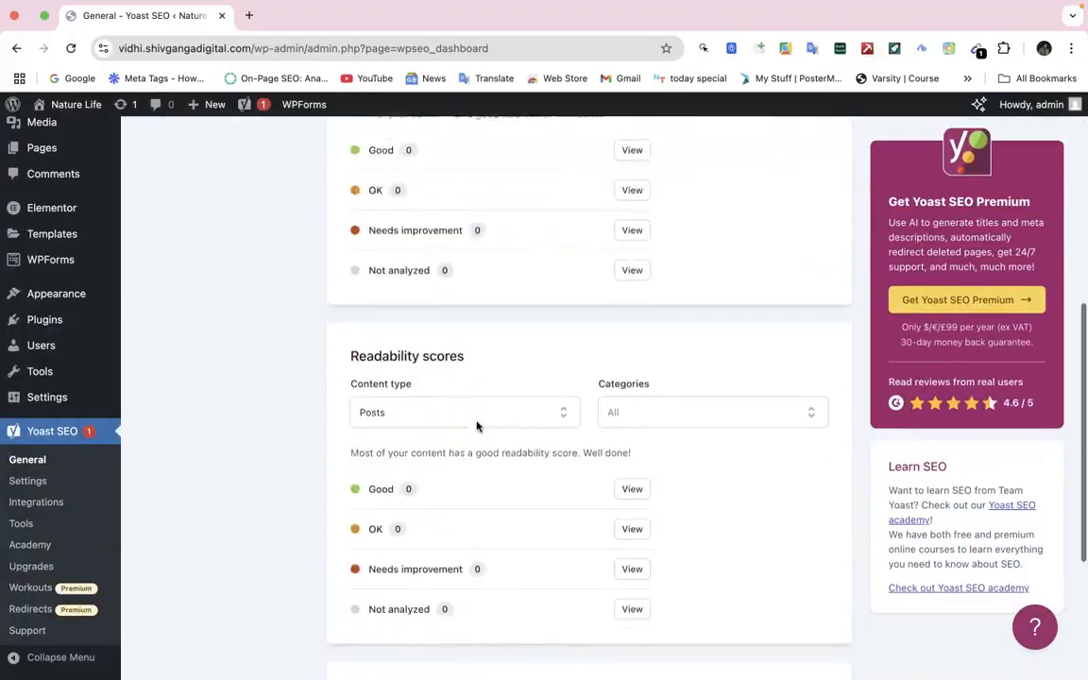
pyautogui.scroll(6, 476, 427)
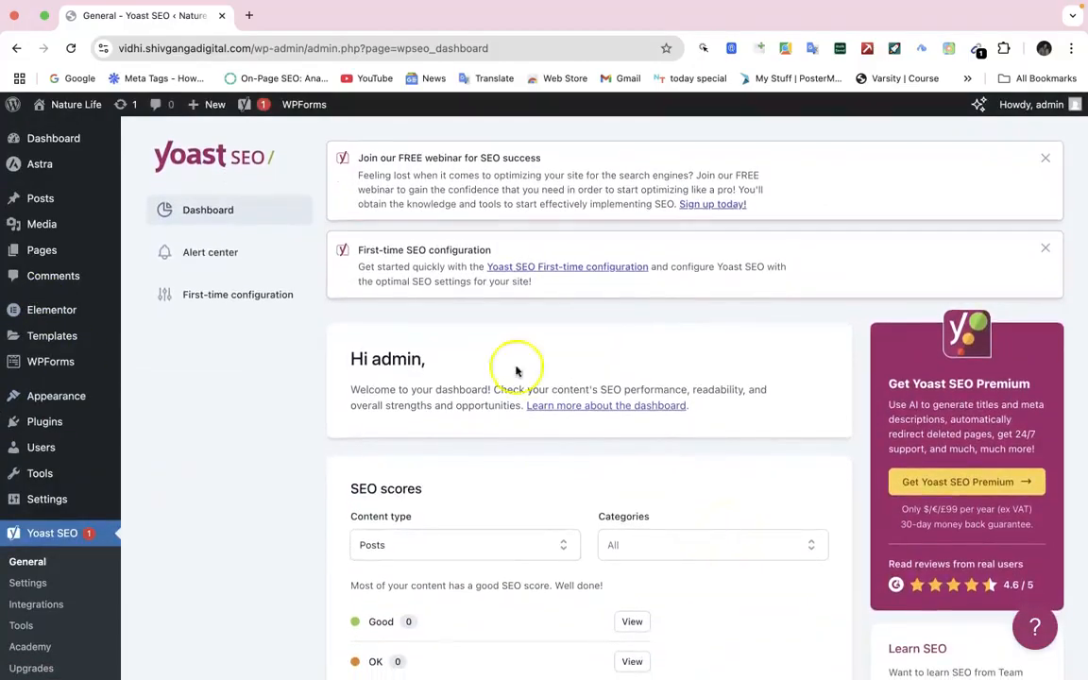
# Run the SEO data optimization in Yoast's first-time configuration and continue to site representation.
pyautogui.click(182, 297)
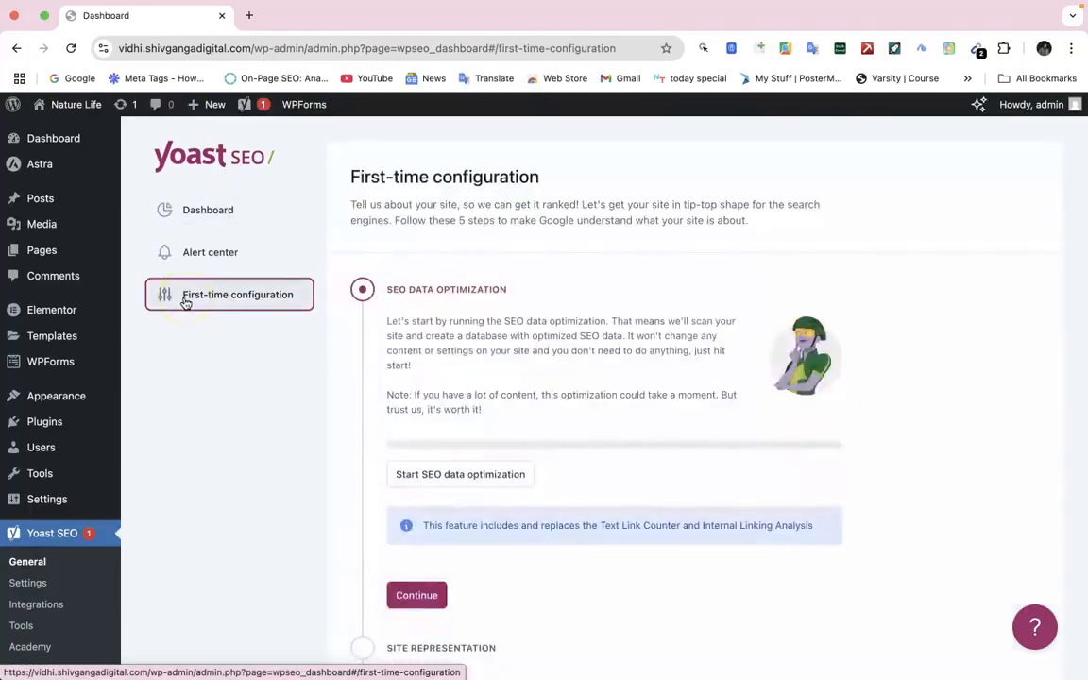
pyautogui.scroll(-3, 497, 413)
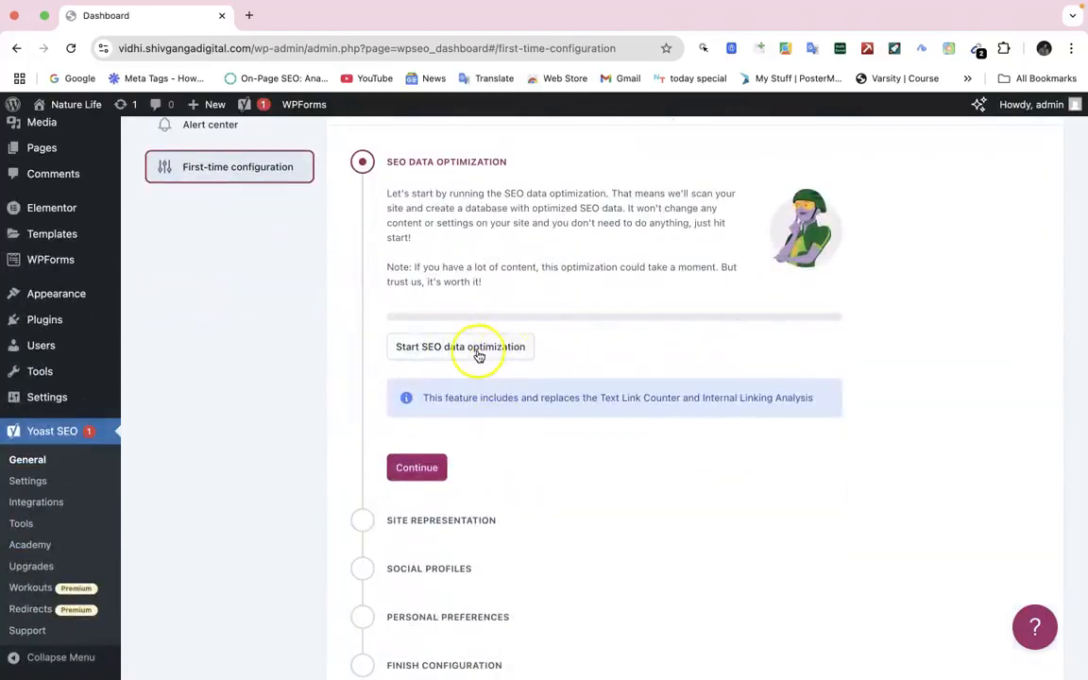
pyautogui.click(478, 351)
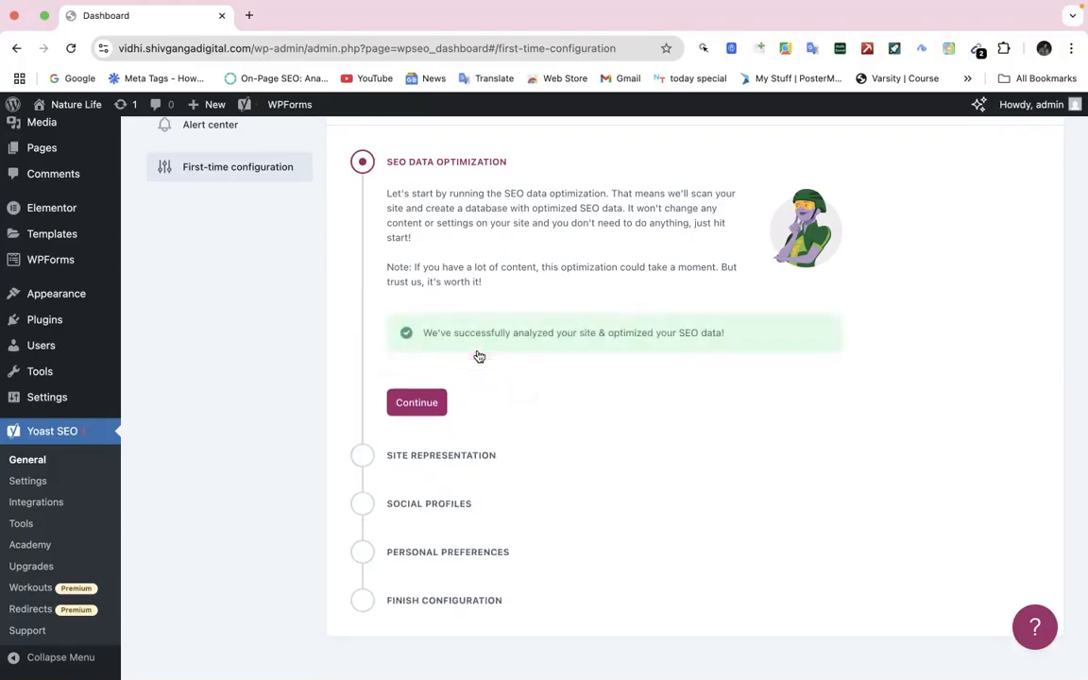
pyautogui.click(416, 402)
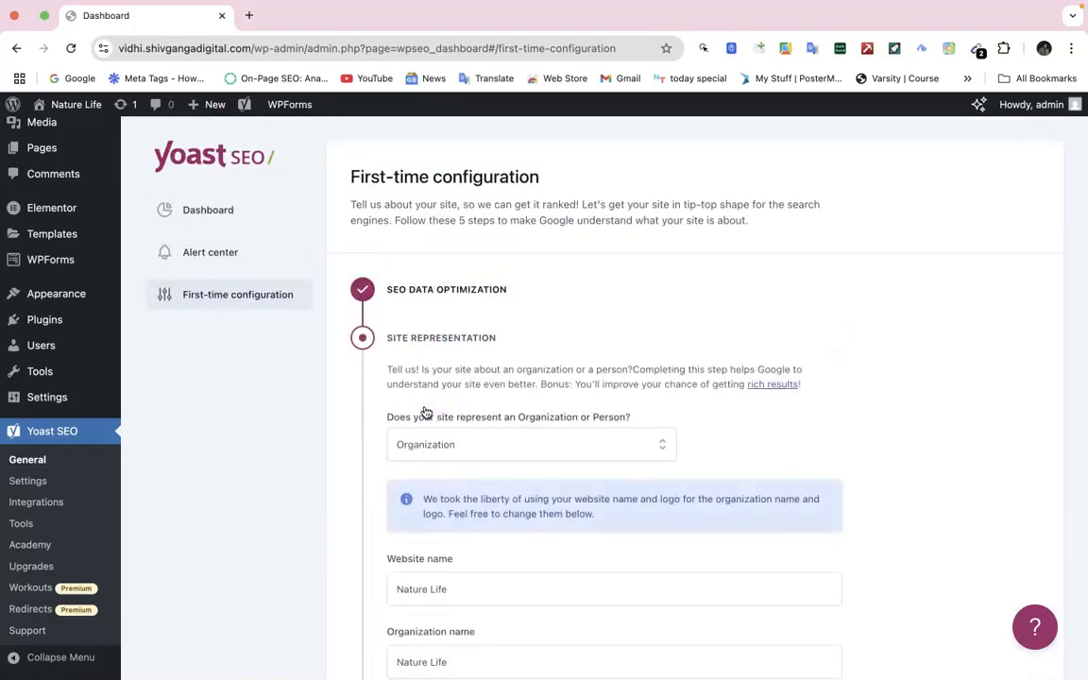
# Set the site to represent an Organization, keep the Nature Life names and logo, and save the site representation.
pyautogui.scroll(-2, 426, 413)
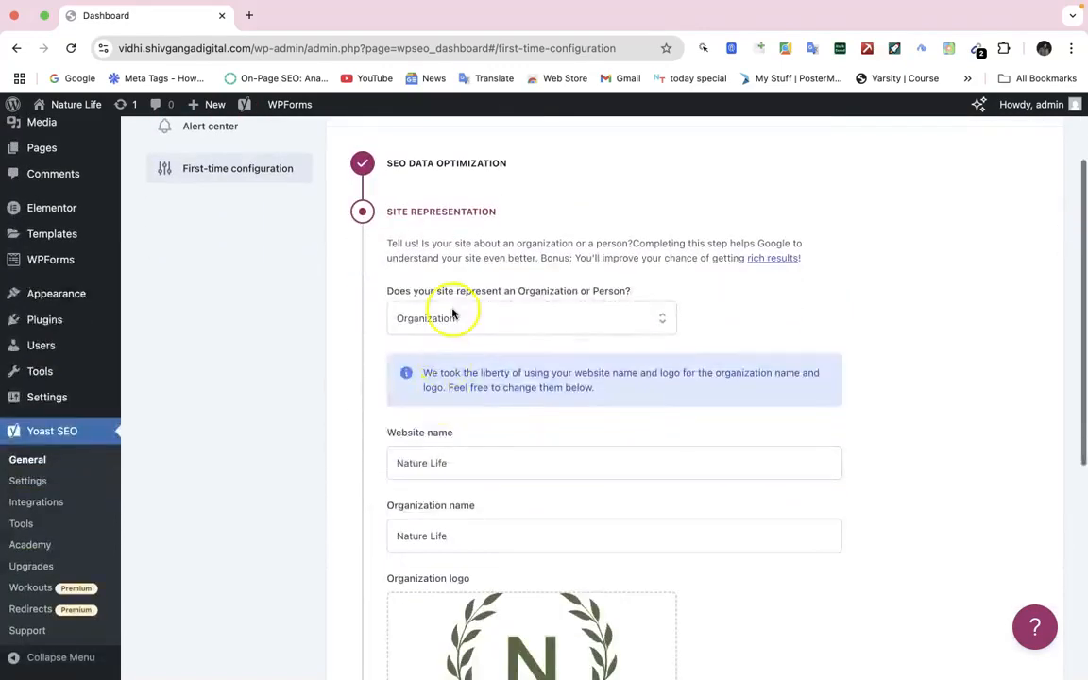
pyautogui.click(452, 316)
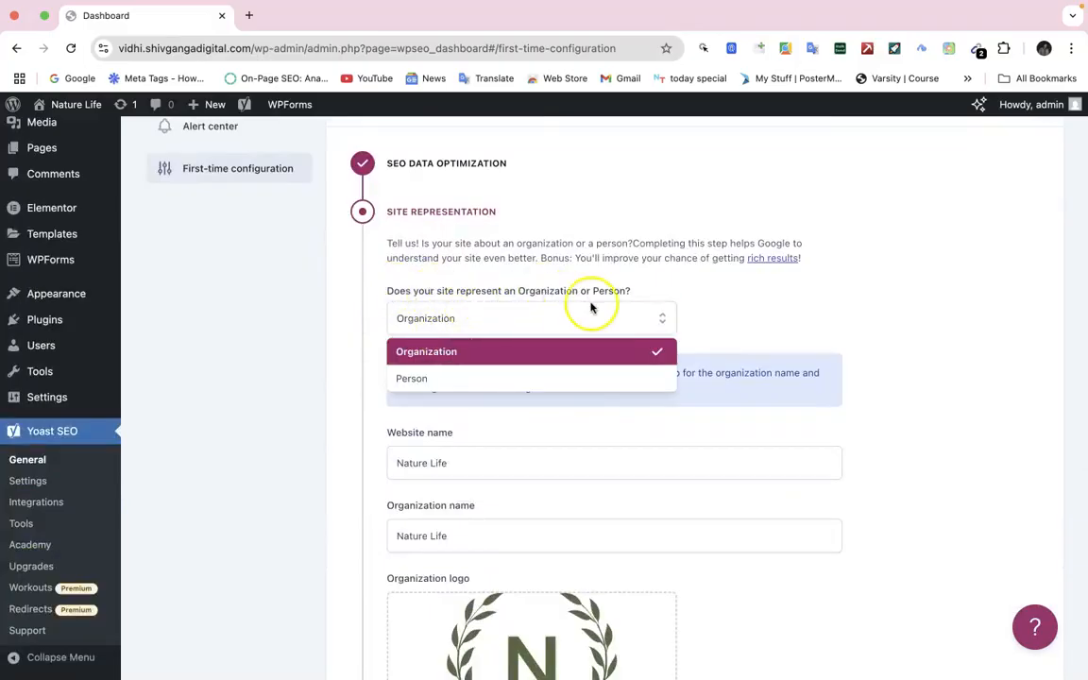
pyautogui.click(558, 354)
pyautogui.scroll(-3, 523, 473)
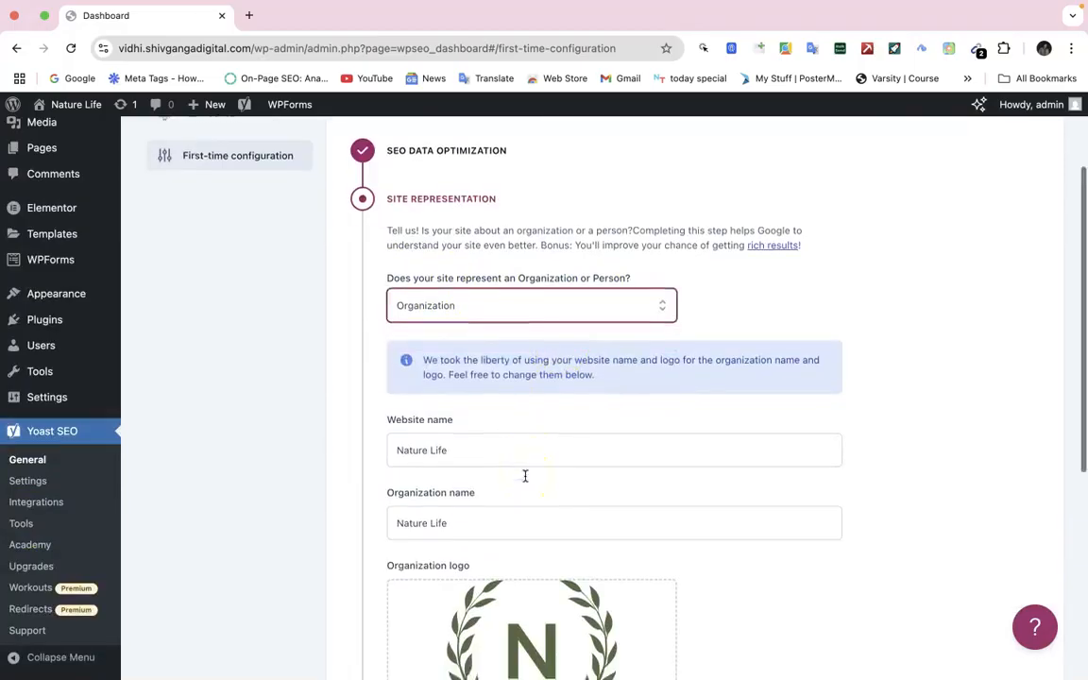
pyautogui.scroll(-5, 516, 508)
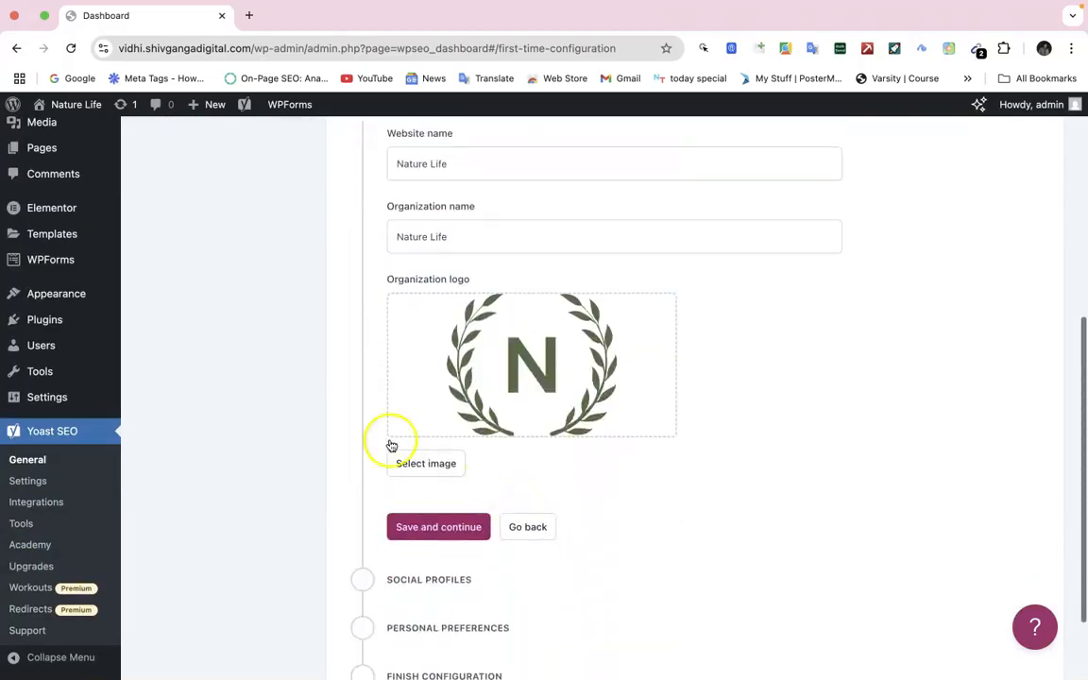
pyautogui.scroll(-3, 391, 444)
pyautogui.click(447, 422)
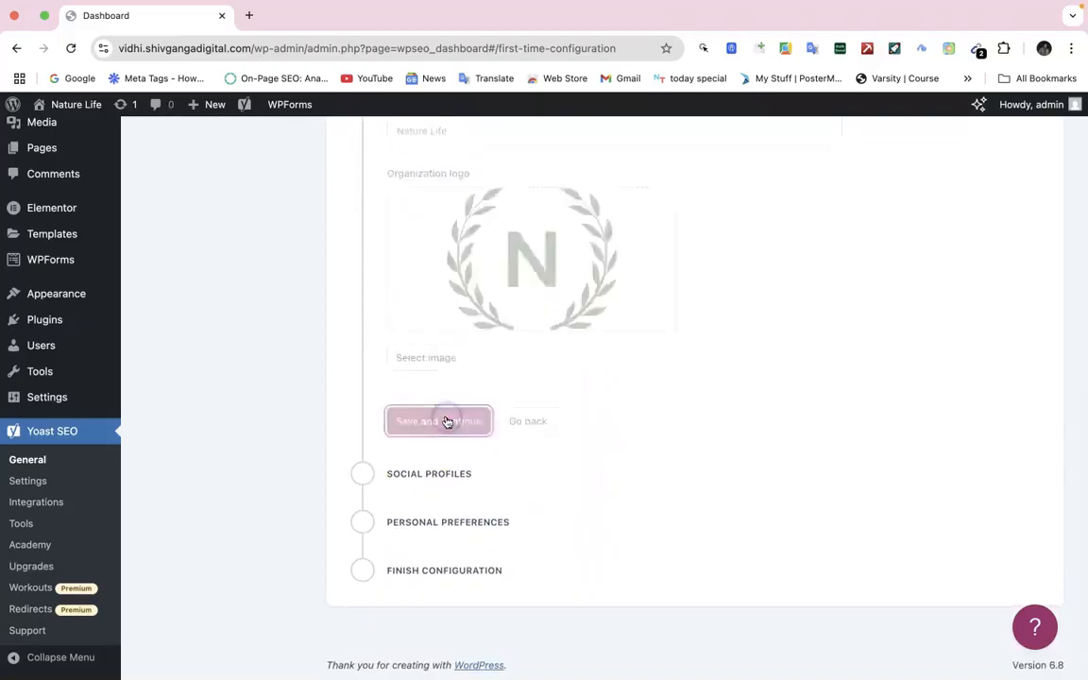
# Save the social profiles without adding accounts, then save the personal preferences with "Yes, you can collect my site data" selected.
pyautogui.scroll(-3, 447, 422)
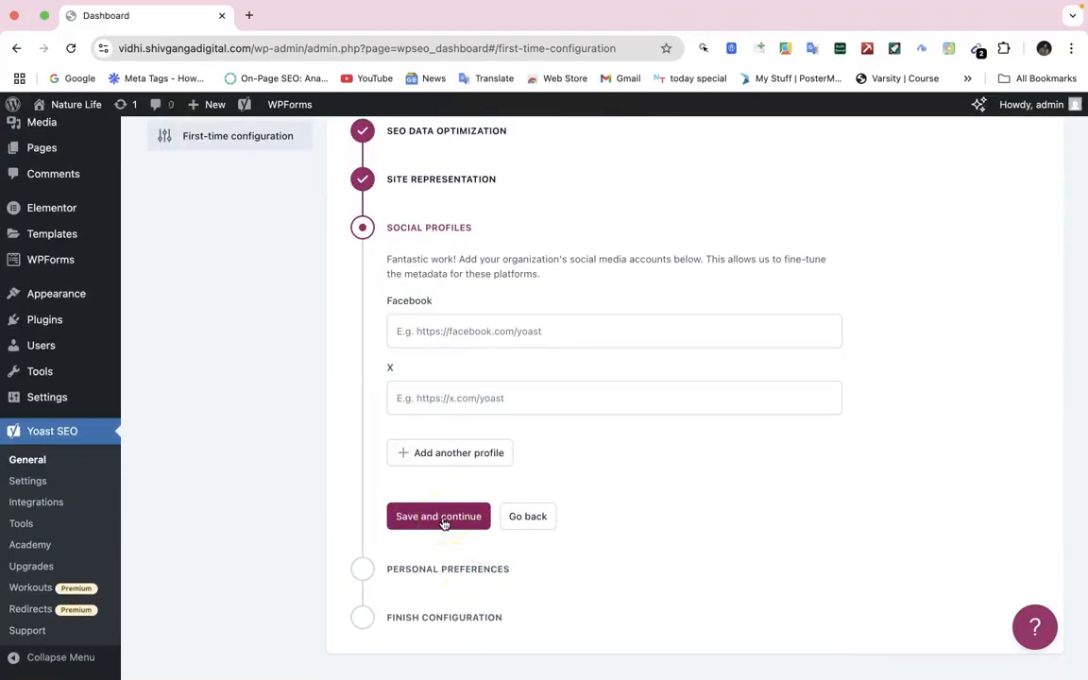
pyautogui.click(443, 520)
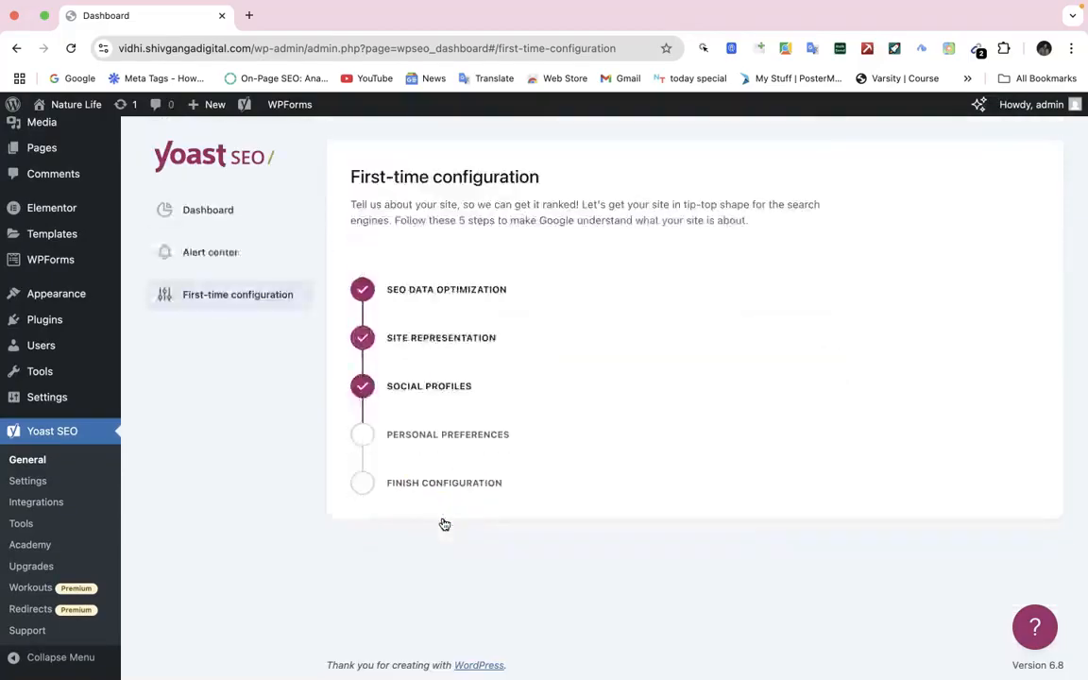
pyautogui.scroll(-4, 444, 522)
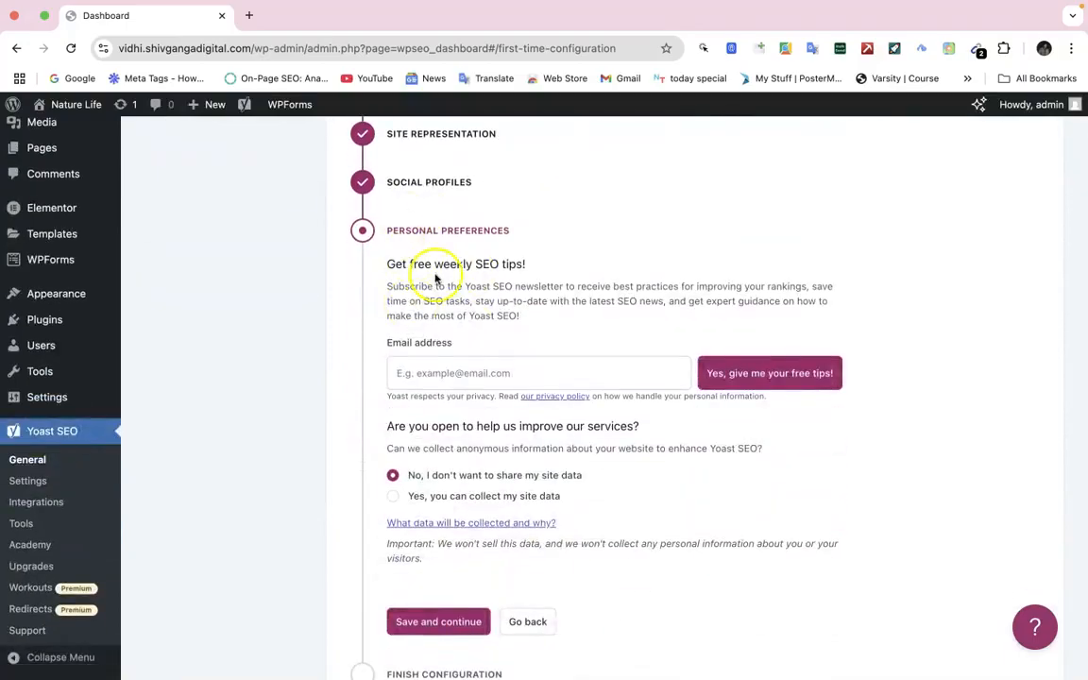
pyautogui.scroll(-1, 497, 385)
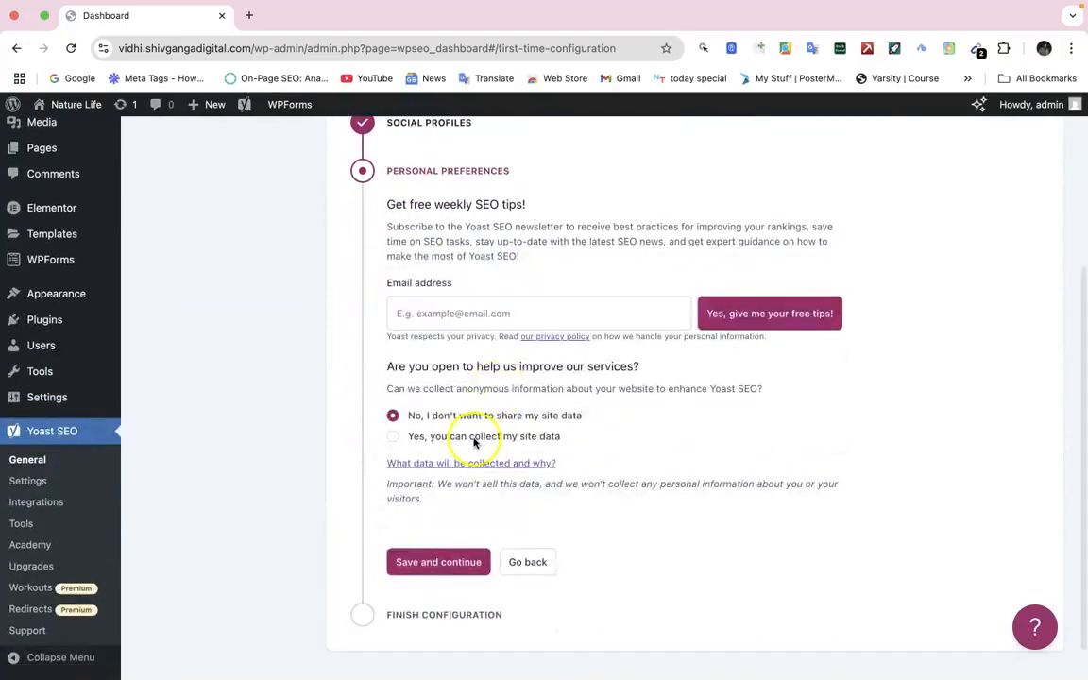
pyautogui.click(405, 437)
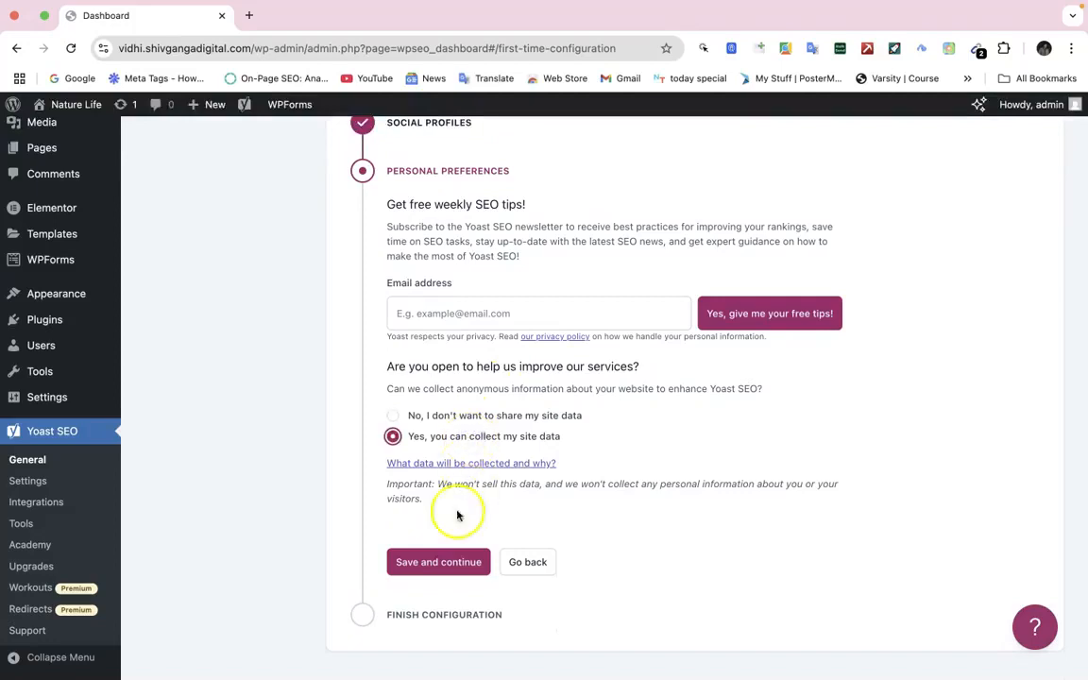
pyautogui.scroll(-1, 463, 548)
pyautogui.click(430, 525)
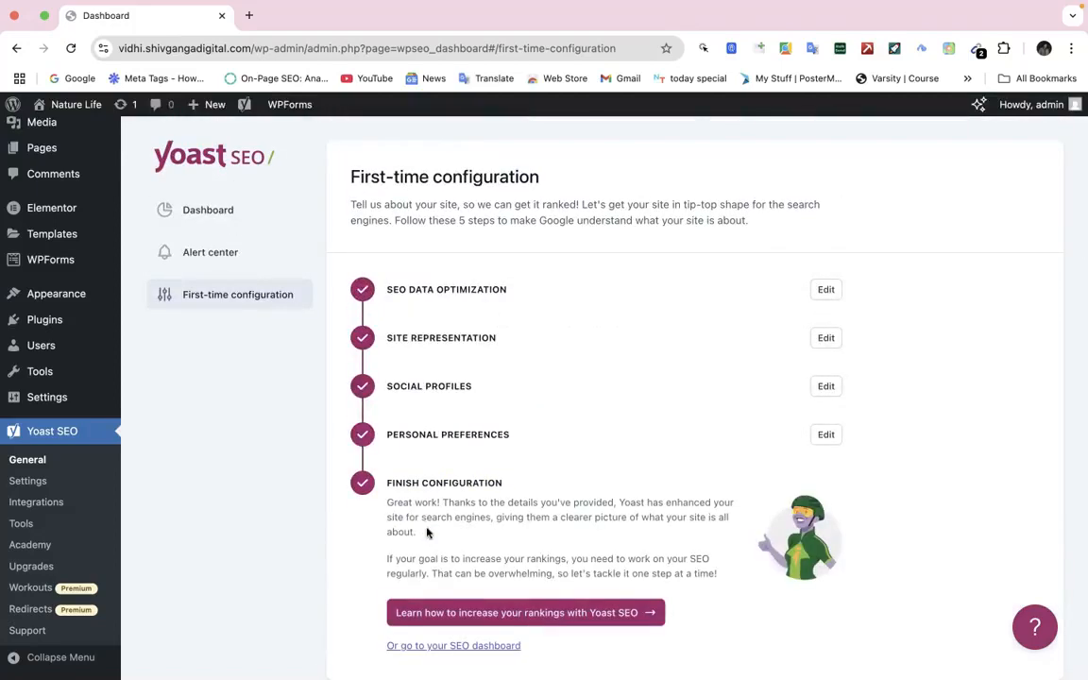
# Leave the finished first-time configuration for the SEO dashboard and review the SEO and readability scores for posts.
pyautogui.scroll(-2, 426, 531)
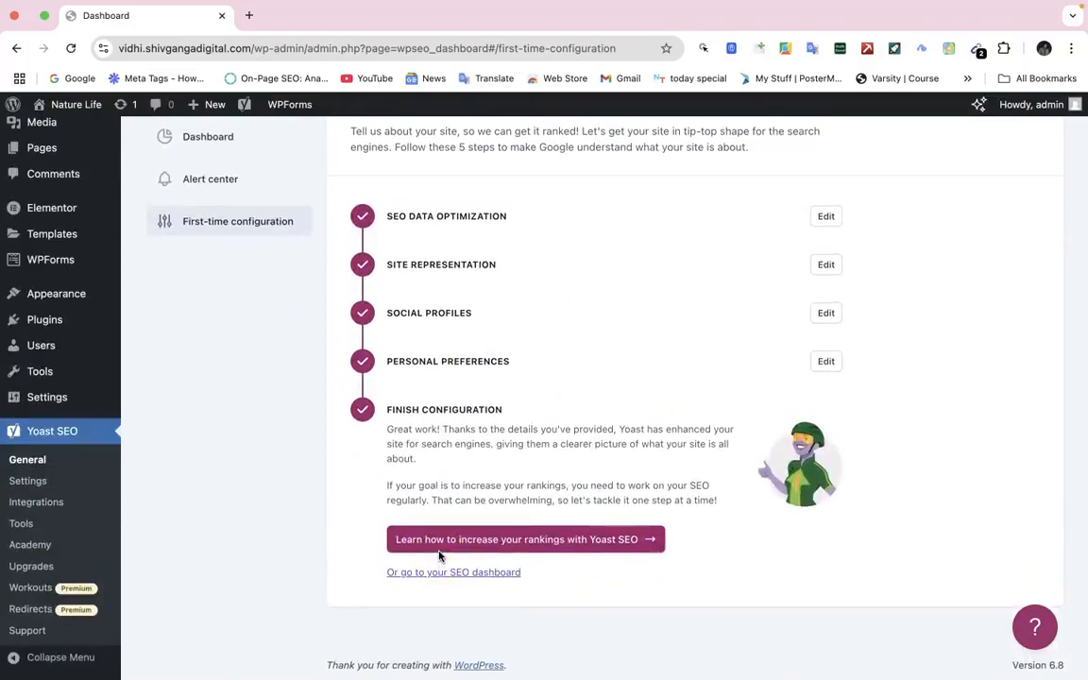
pyautogui.click(445, 571)
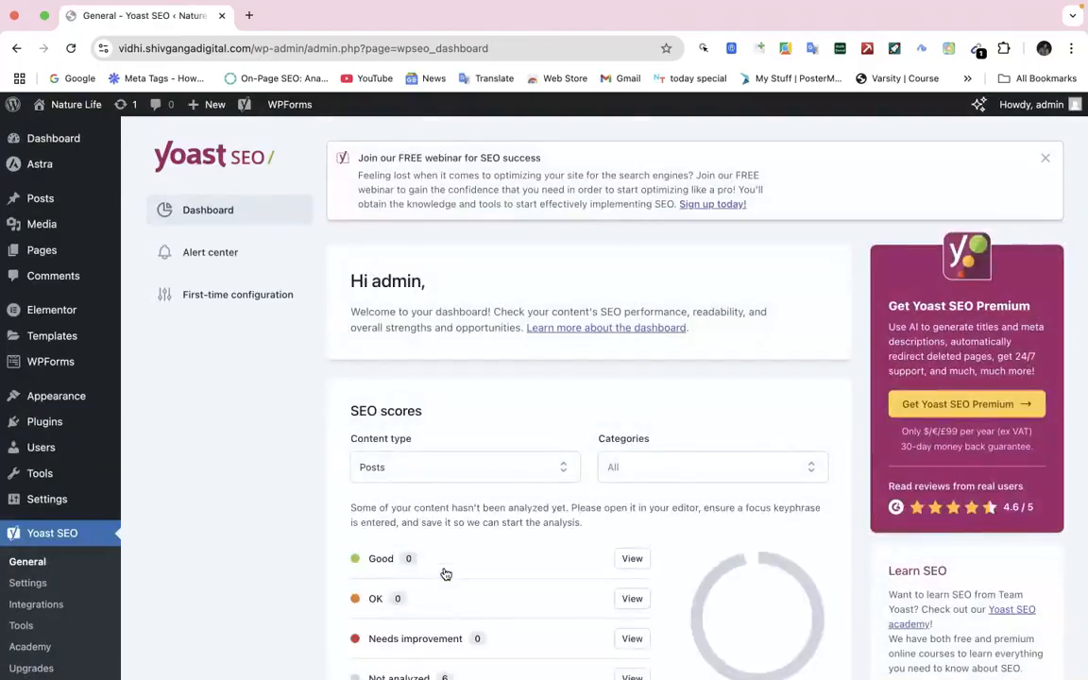
pyautogui.scroll(-5, 445, 573)
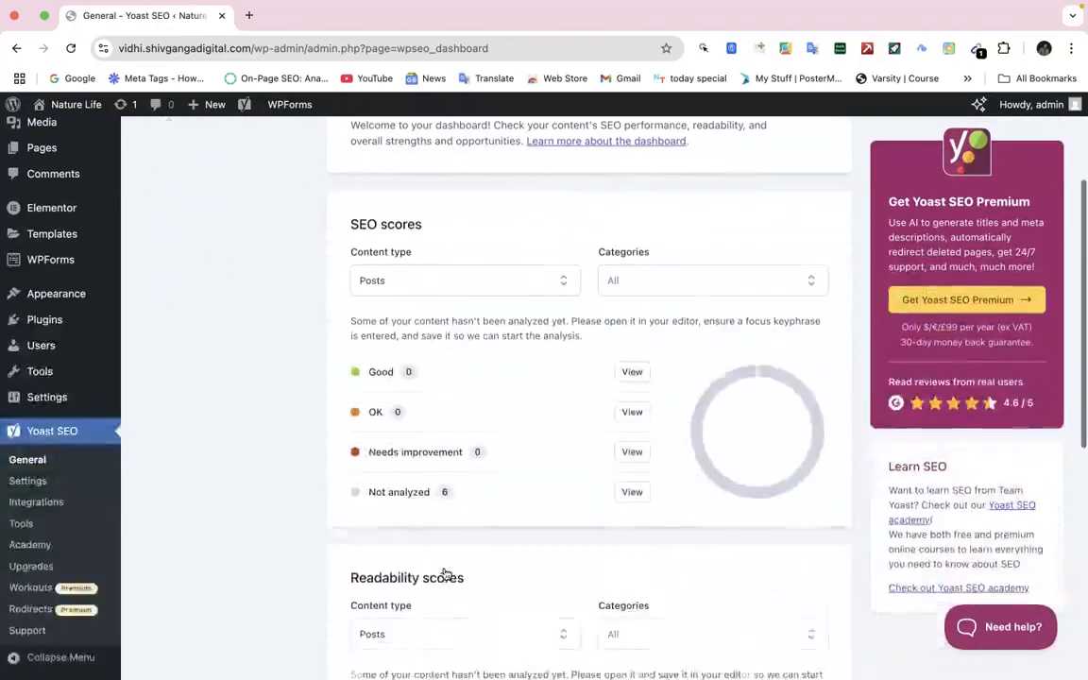
pyautogui.scroll(-5, 445, 573)
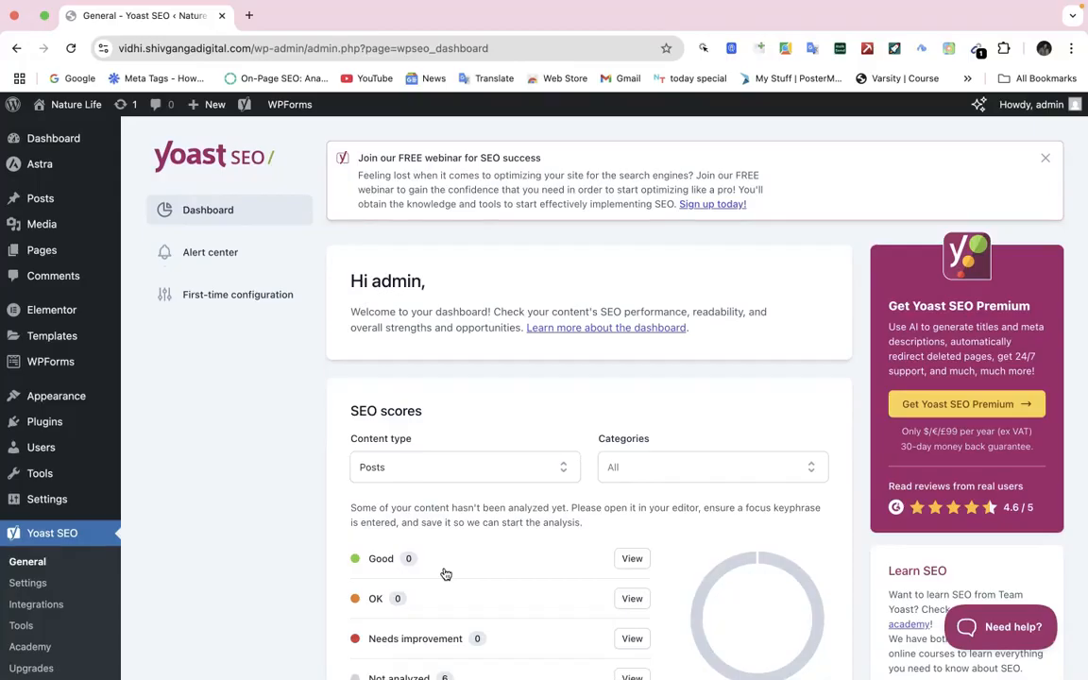
# Check the SEO and readability scores in the list of all pages and open the Home front page for editing.
pyautogui.moveTo(43, 389)
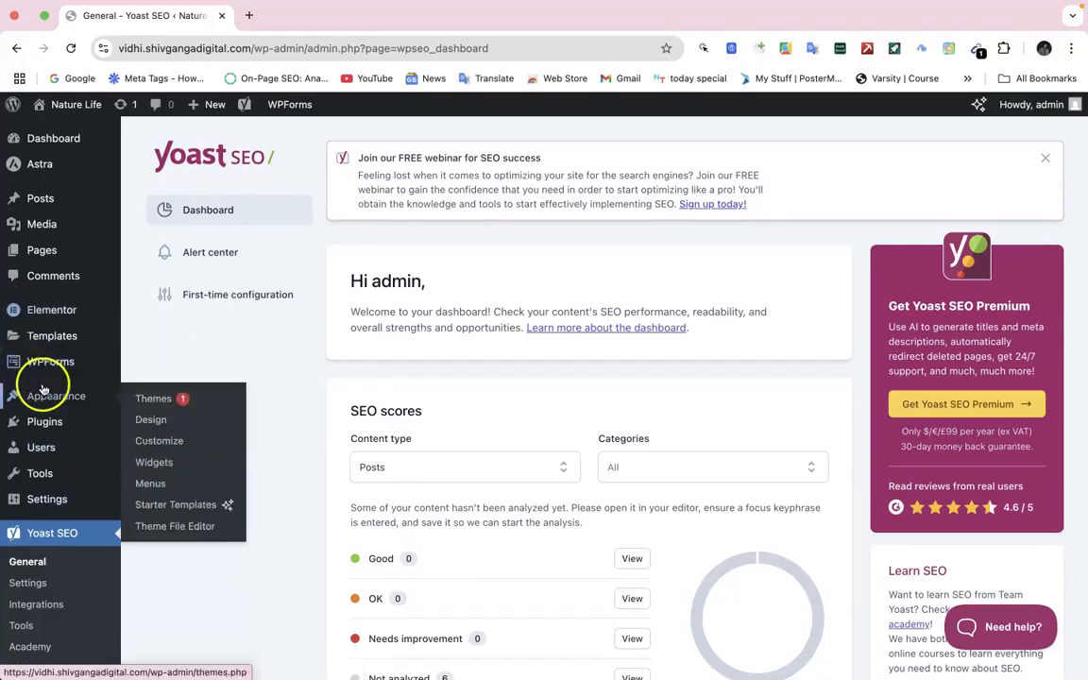
pyautogui.click(49, 253)
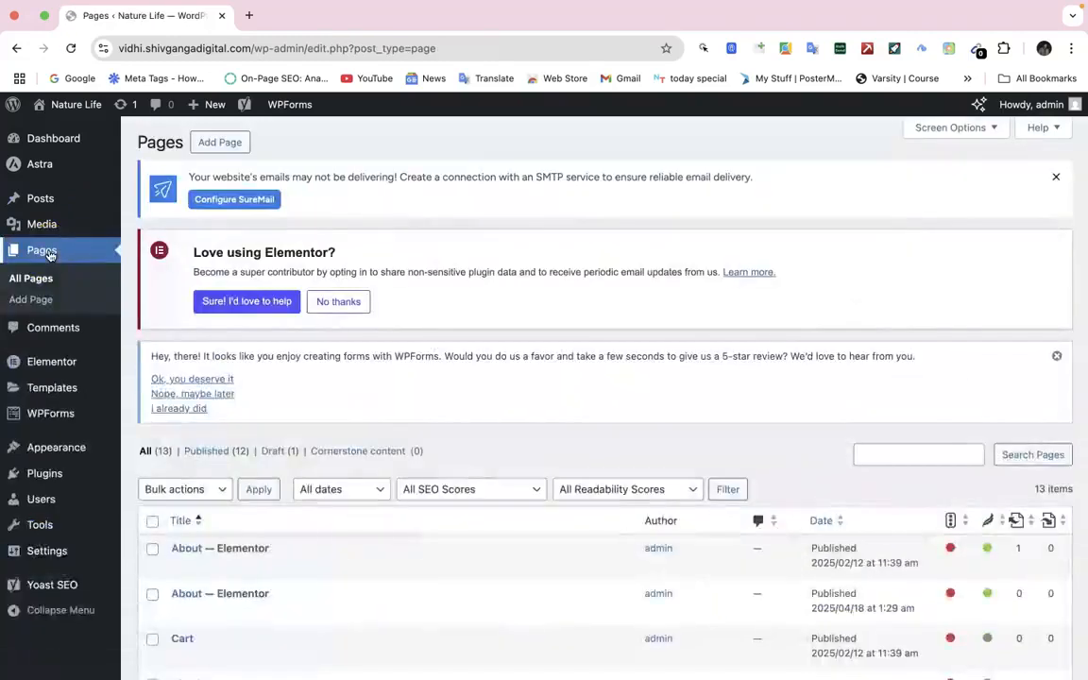
pyautogui.scroll(-5, 137, 397)
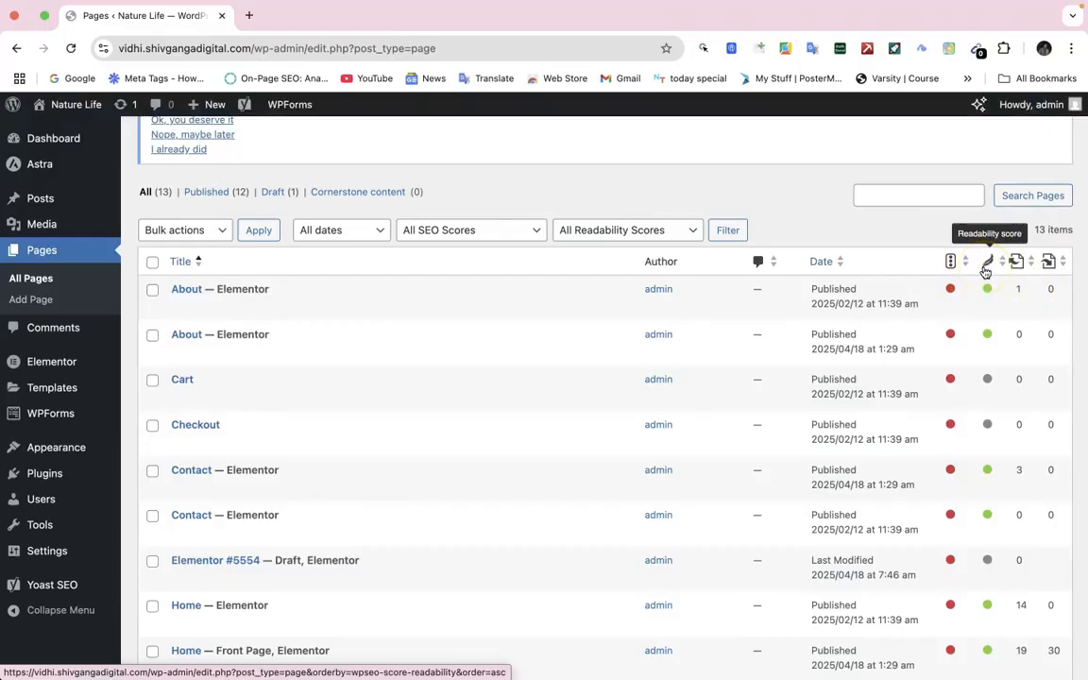
pyautogui.scroll(-2, 425, 558)
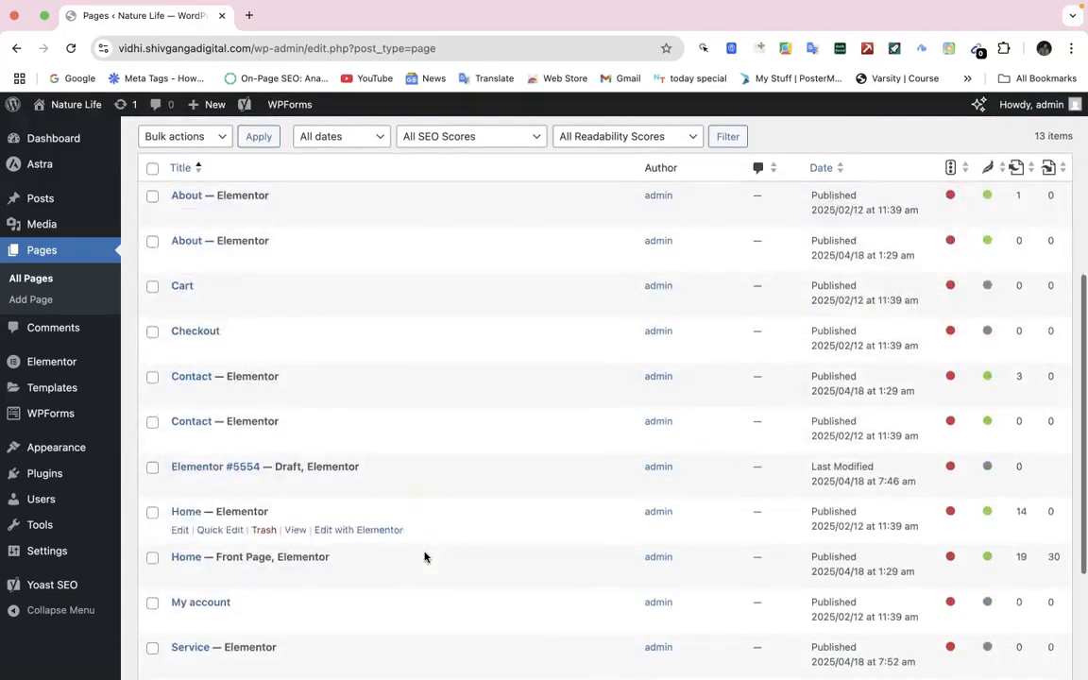
pyautogui.scroll(-1, 161, 553)
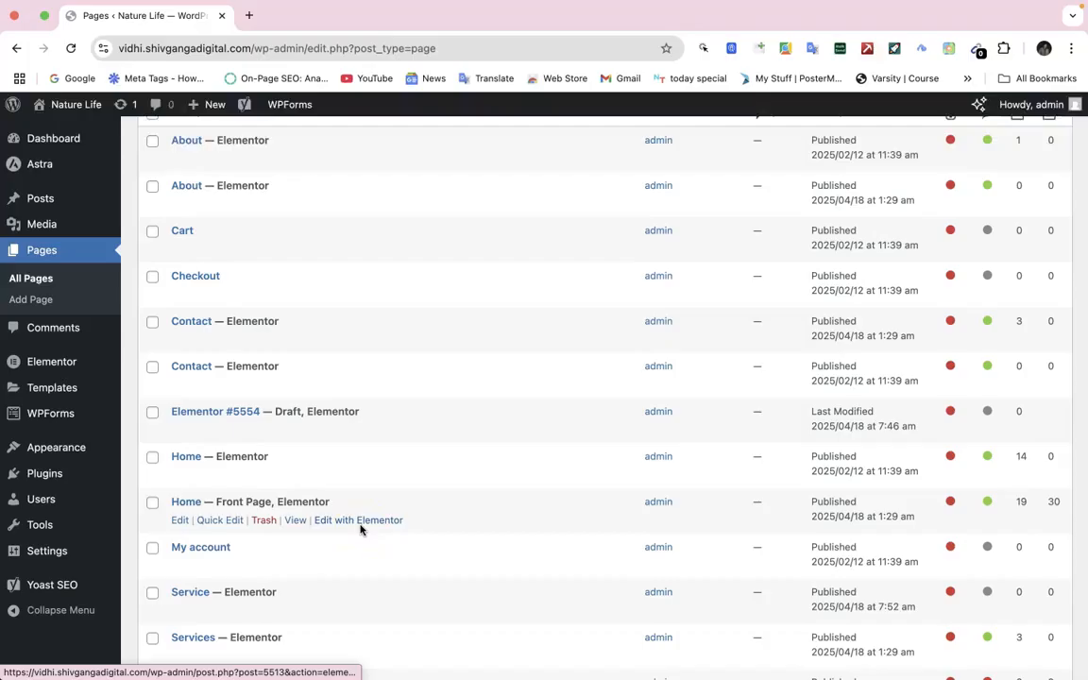
pyautogui.click(179, 521)
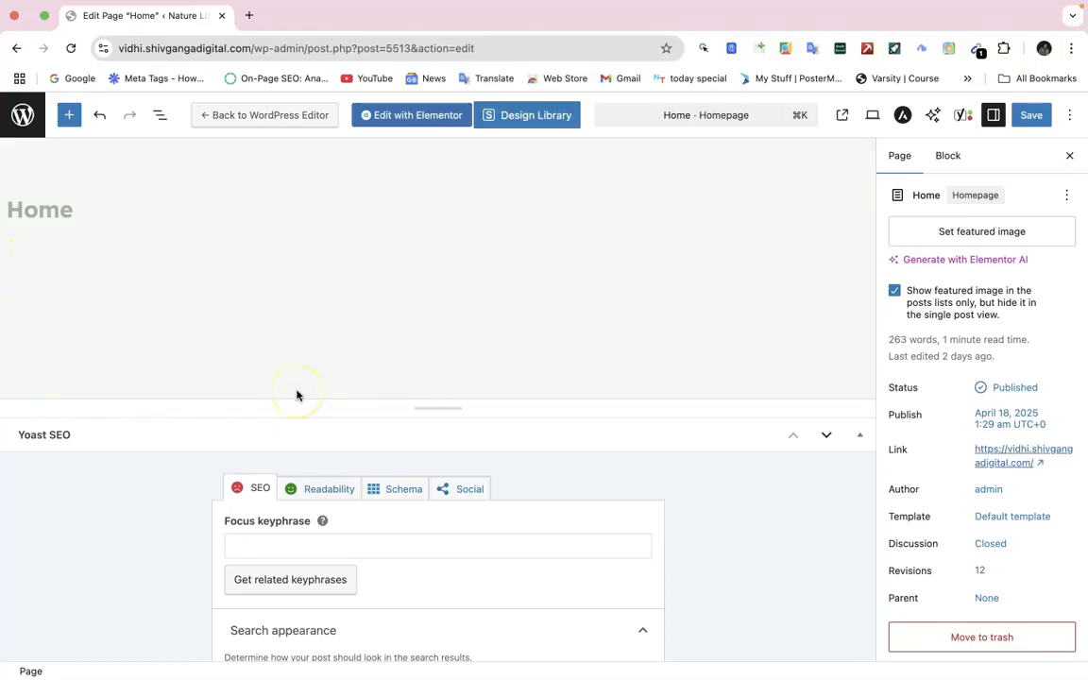
# Look over the Yoast SEO section of the Home page and enlarge it to fill most of the editor's height.
pyautogui.scroll(-3, 359, 453)
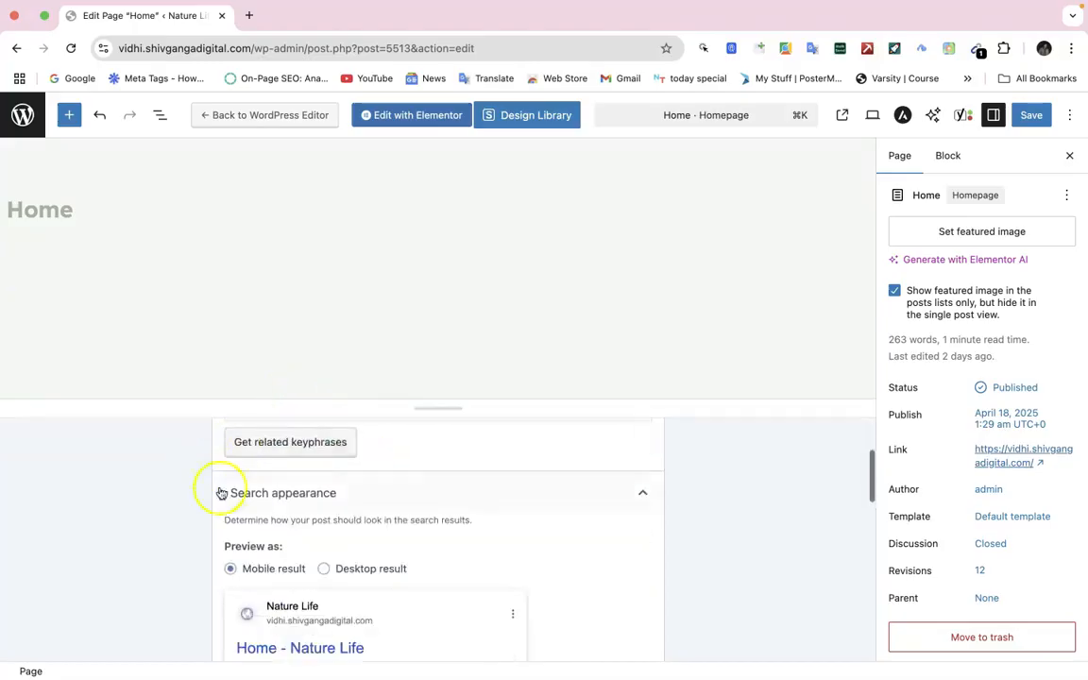
pyautogui.scroll(3, 217, 487)
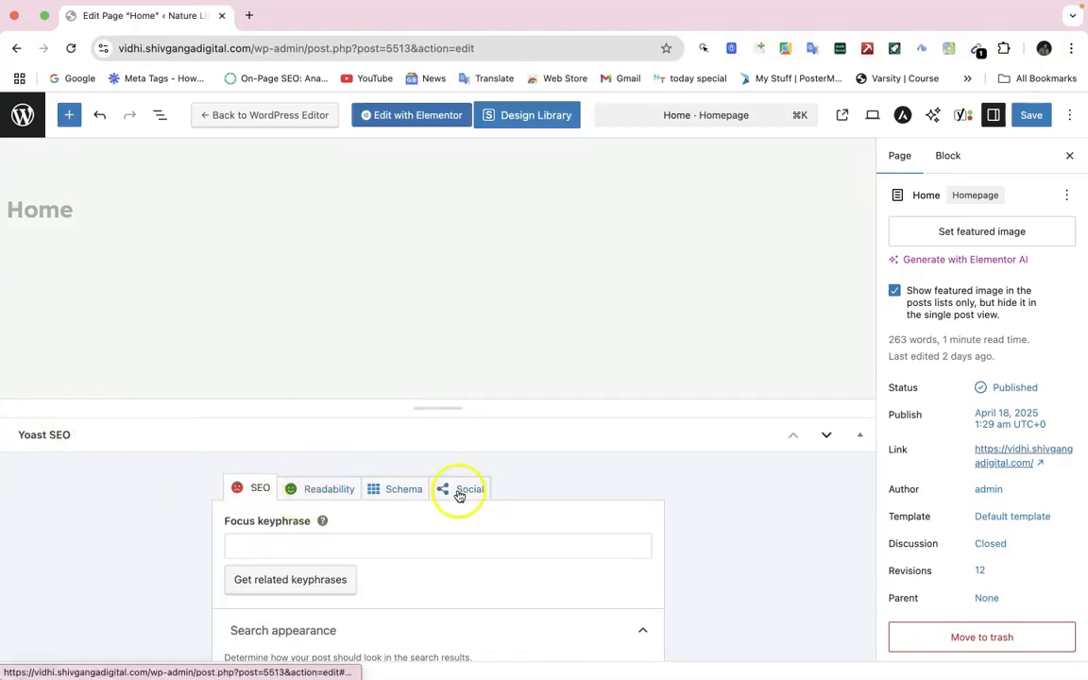
pyautogui.scroll(-2, 365, 527)
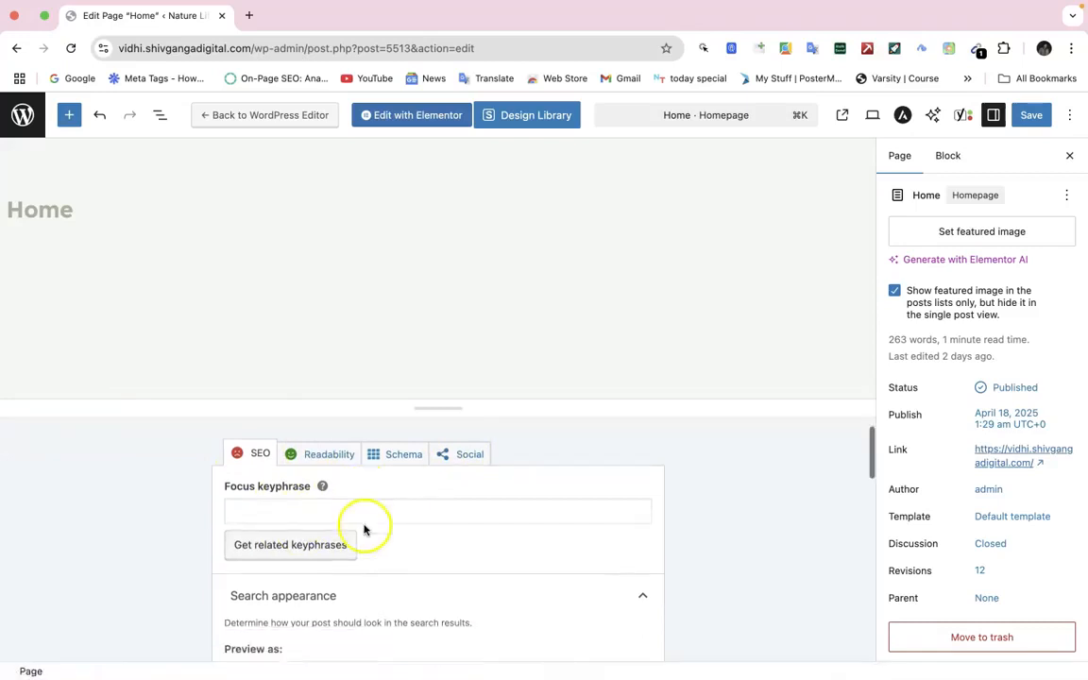
pyautogui.scroll(-2, 364, 531)
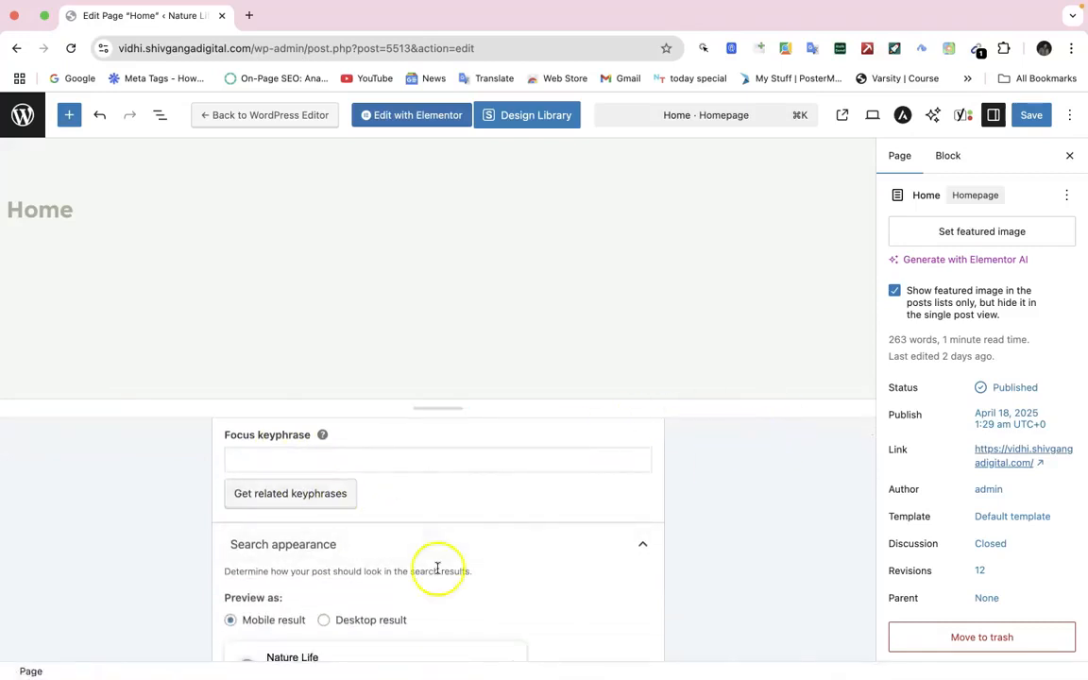
pyautogui.click(993, 117)
pyautogui.click(992, 117)
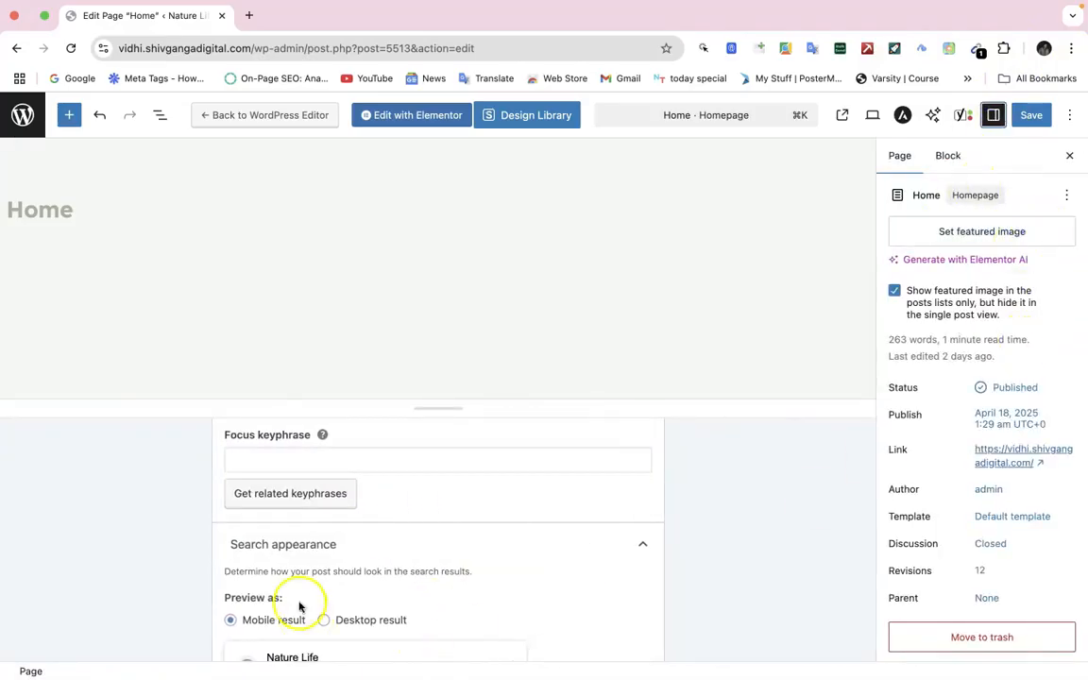
pyautogui.scroll(-1, 298, 606)
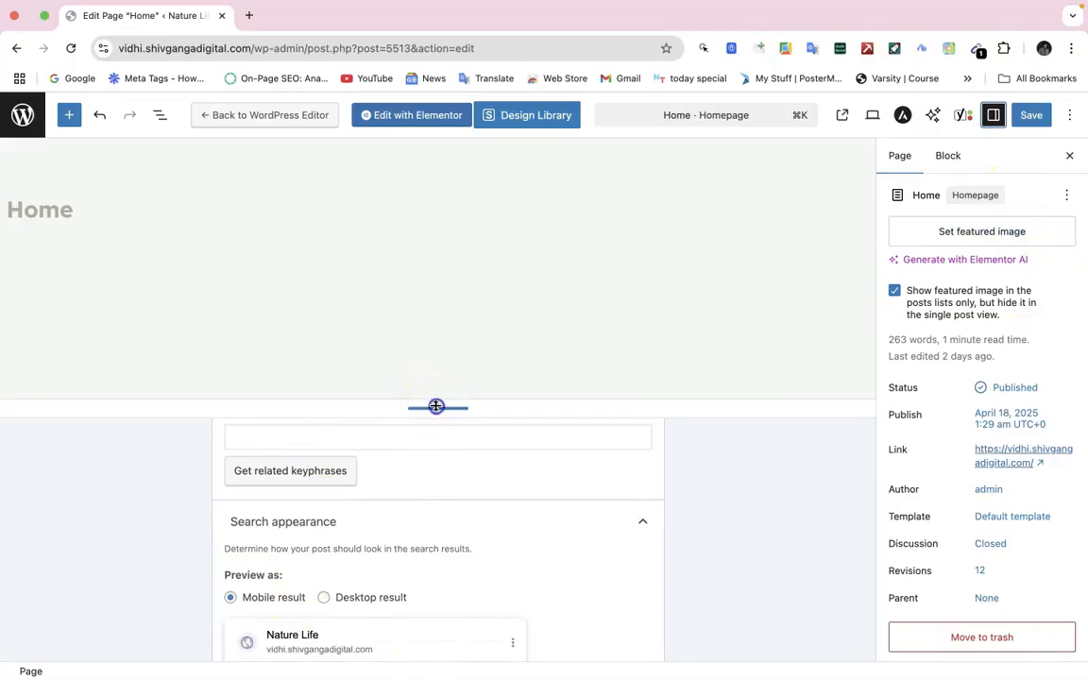
pyautogui.moveTo(436, 407); pyautogui.dragTo(439, 172)
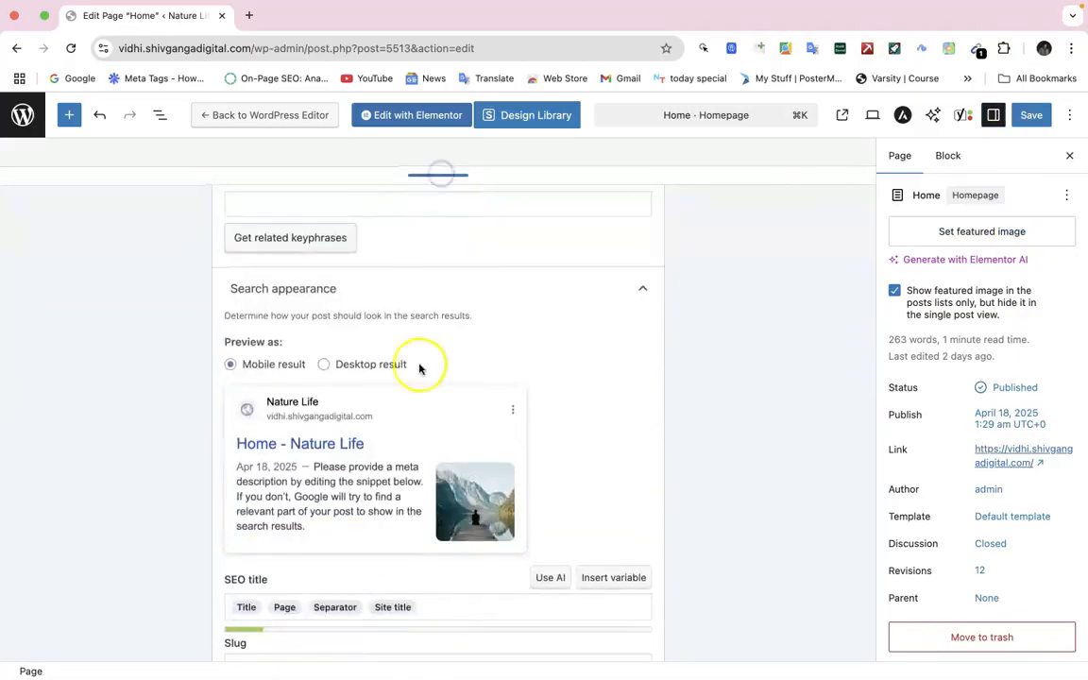
# Examine the Home page's search appearance settings, including the mobile result preview, SEO title, slug and meta description.
pyautogui.scroll(3, 419, 368)
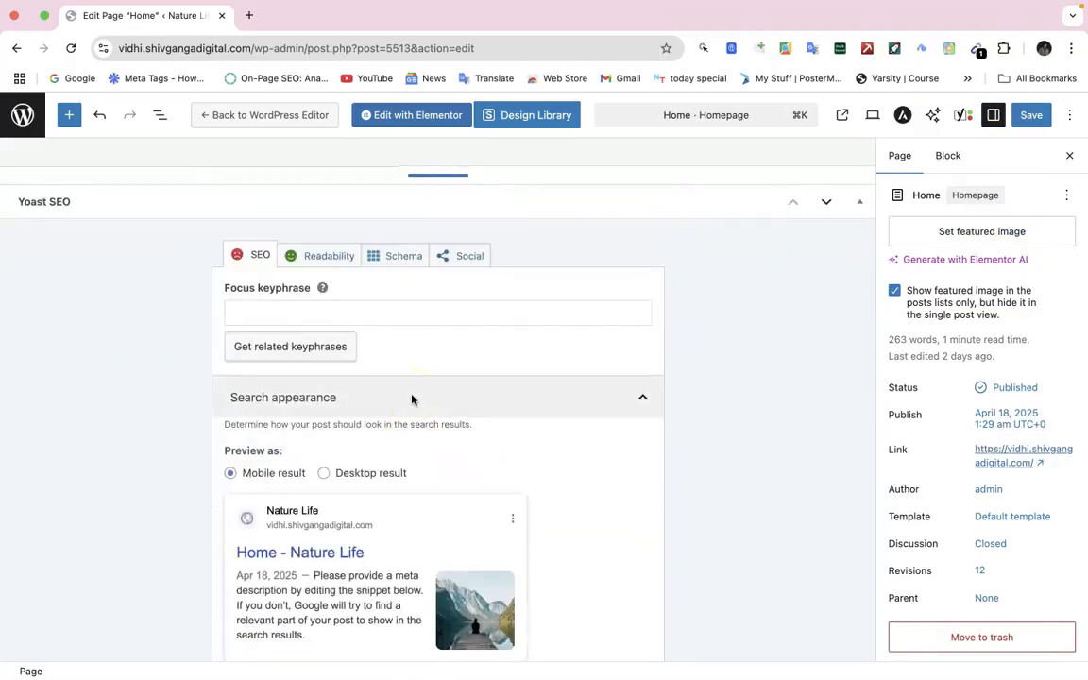
pyautogui.click(411, 398)
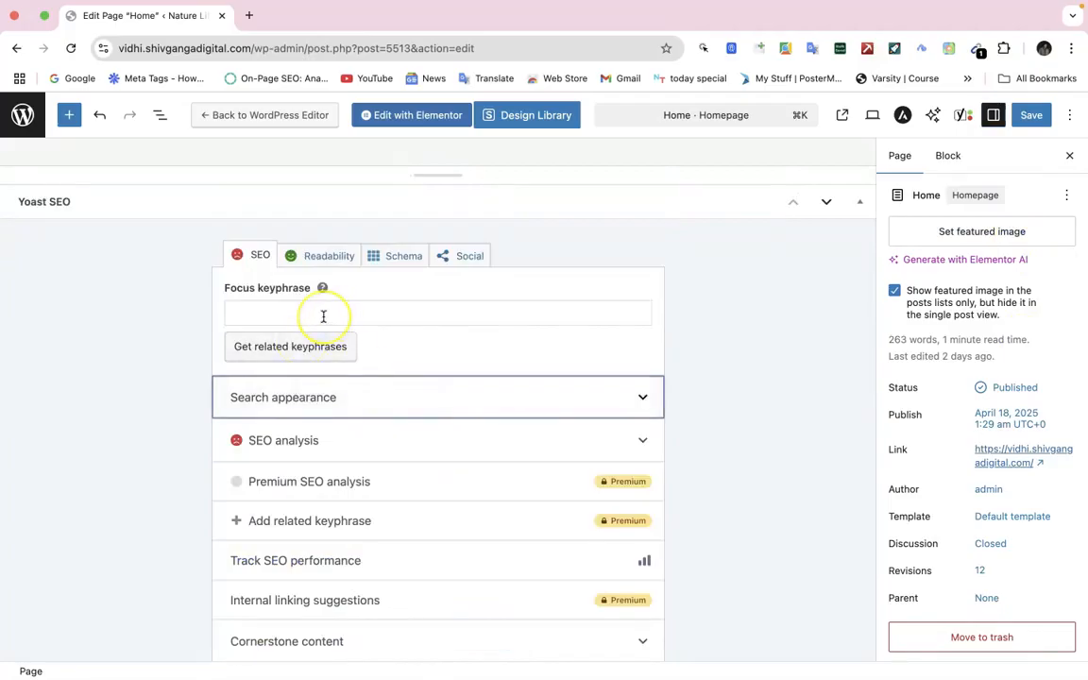
pyautogui.click(344, 401)
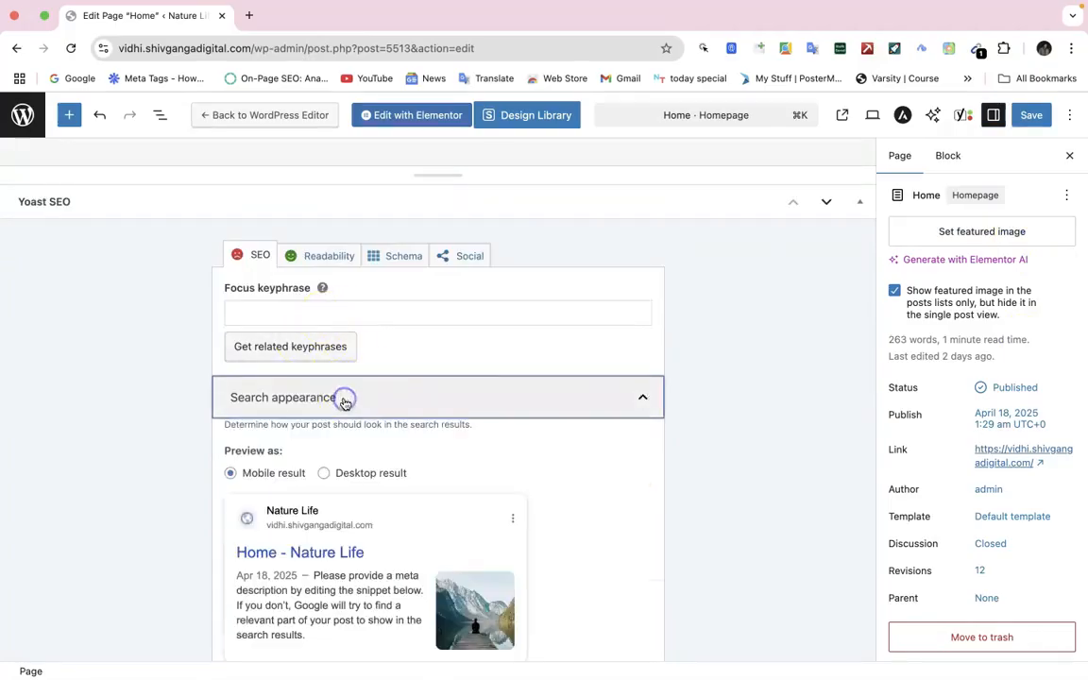
pyautogui.scroll(-2, 352, 500)
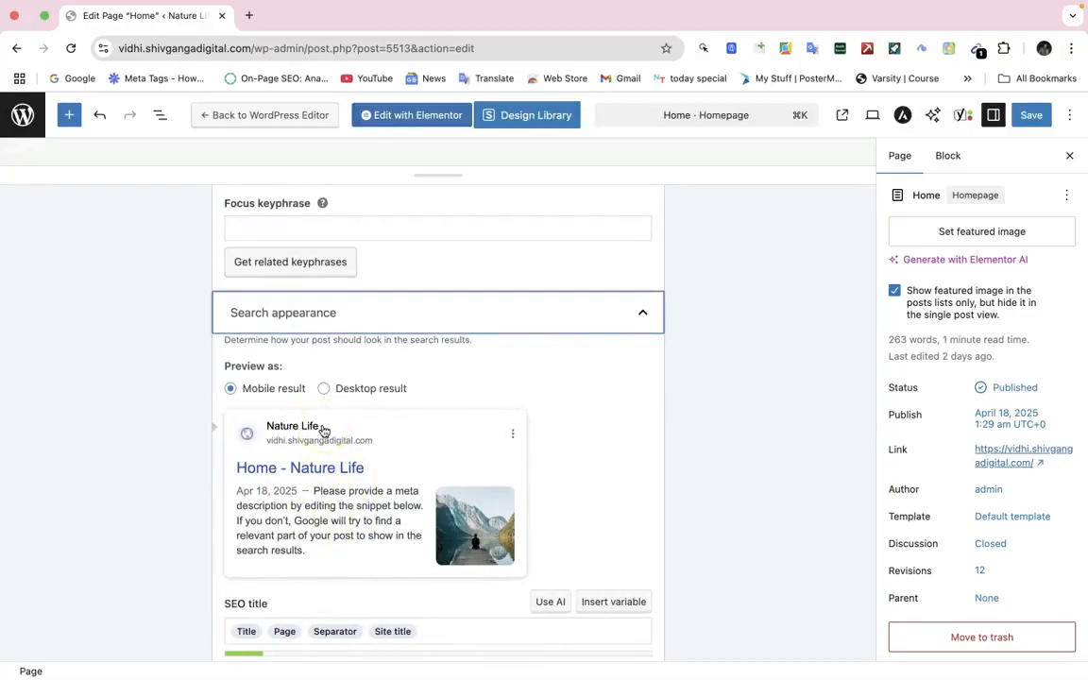
pyautogui.scroll(-5, 323, 431)
pyautogui.click(239, 372)
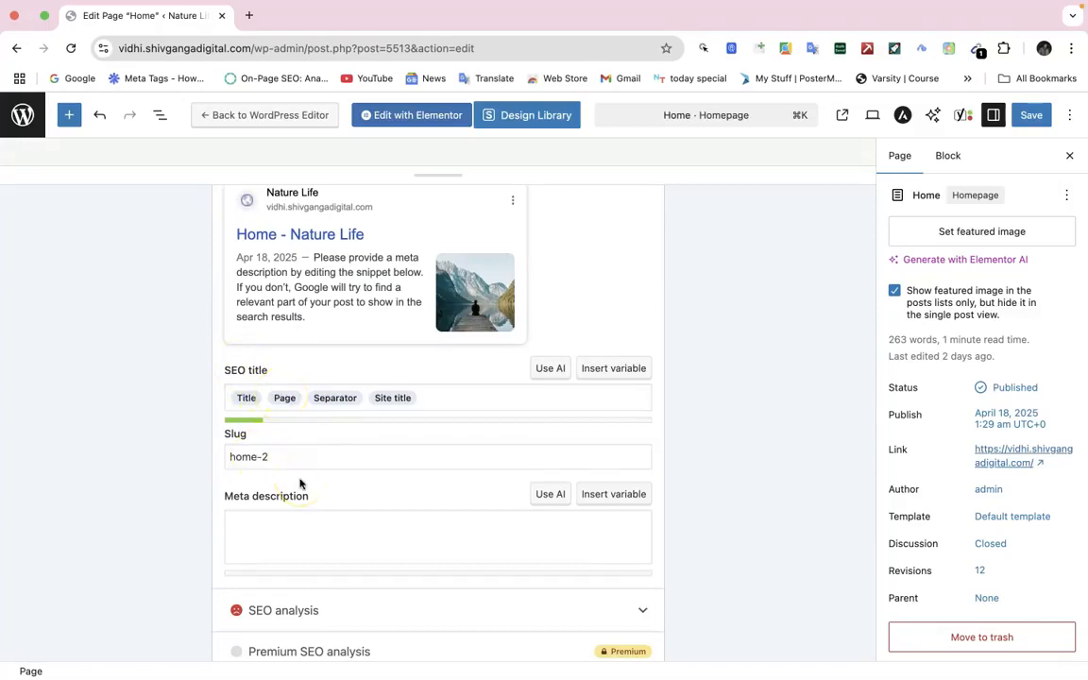
pyautogui.scroll(3, 300, 484)
pyautogui.scroll(-5, 300, 484)
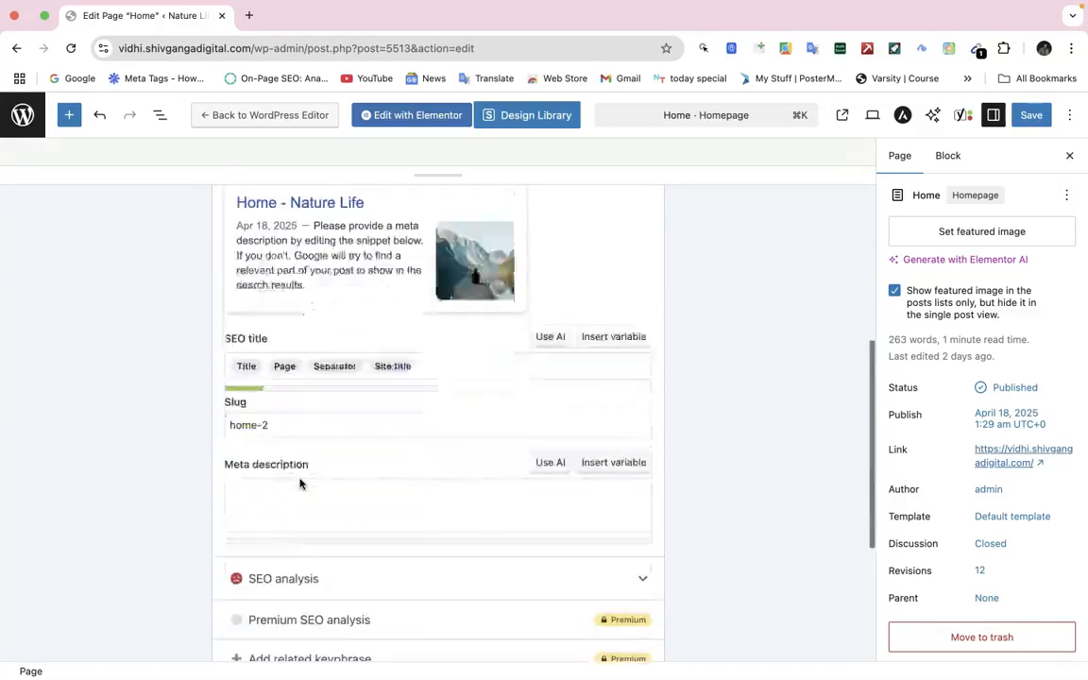
pyautogui.click(329, 460)
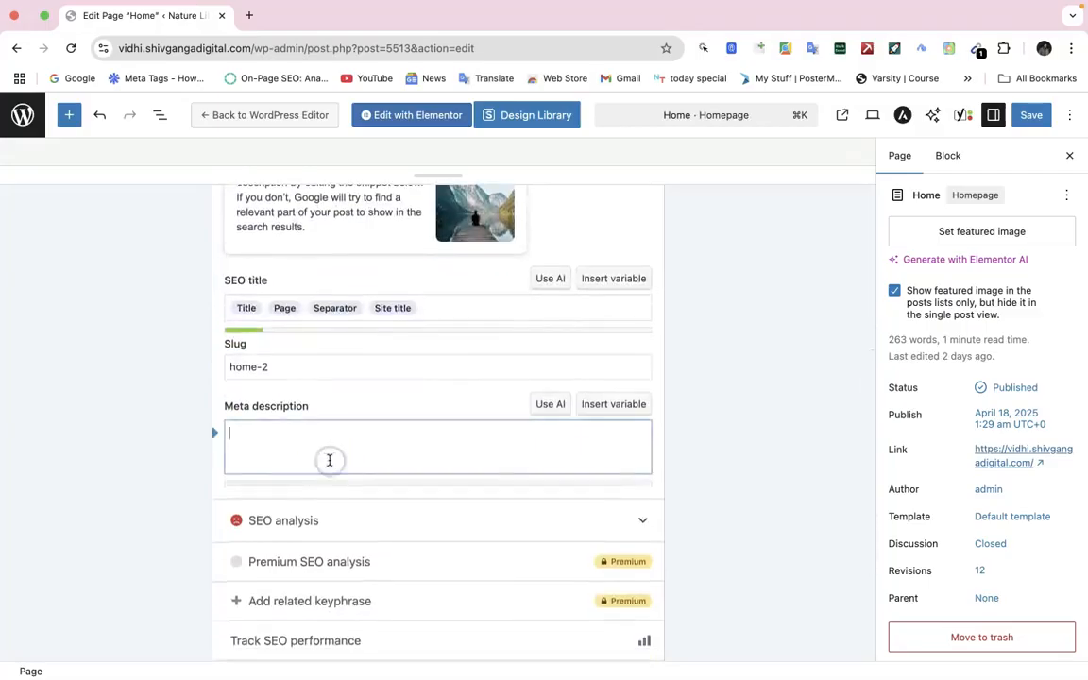
pyautogui.scroll(1, 330, 460)
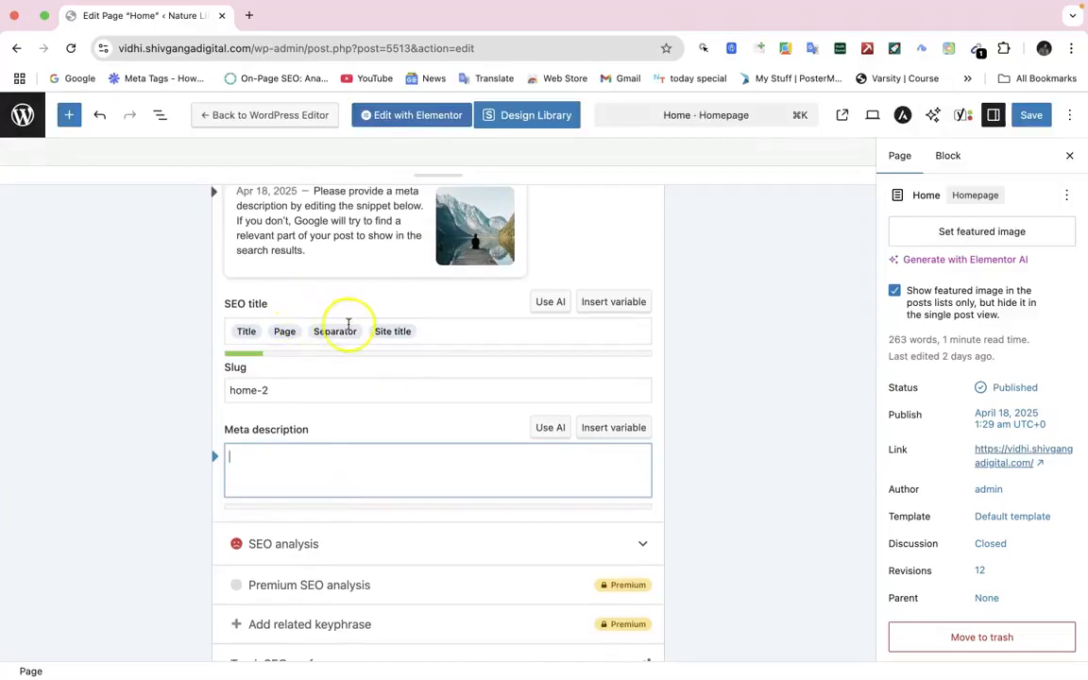
pyautogui.scroll(2, 410, 340)
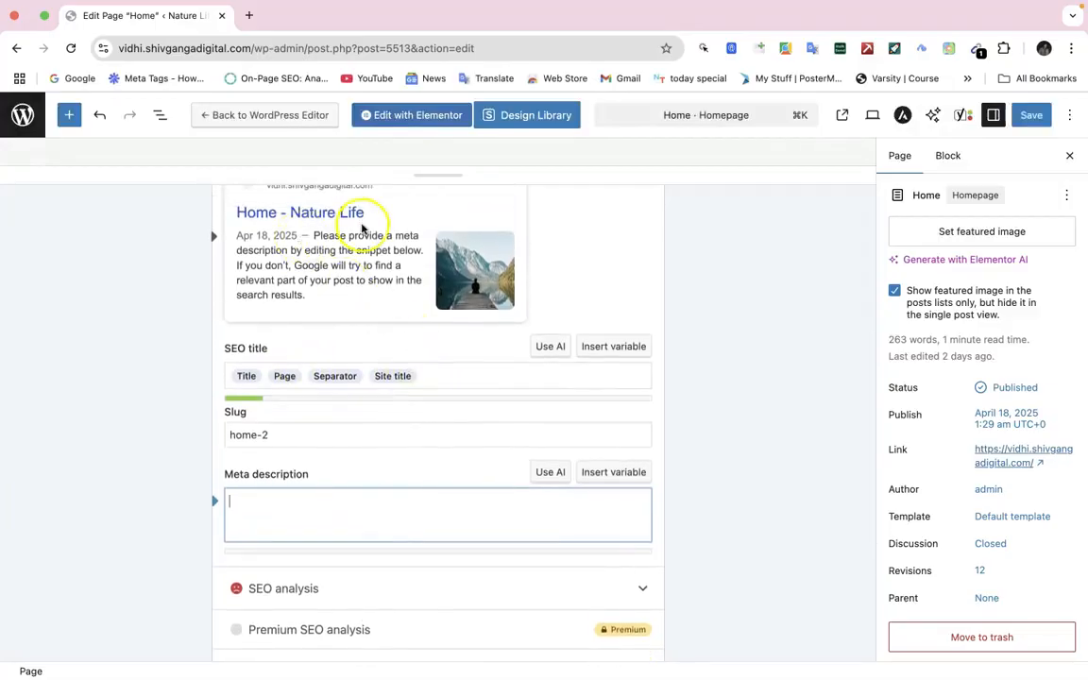
# Clear the Home page's SEO title by removing the Title, Page, Separator and Site title variables.
pyautogui.click(444, 378)
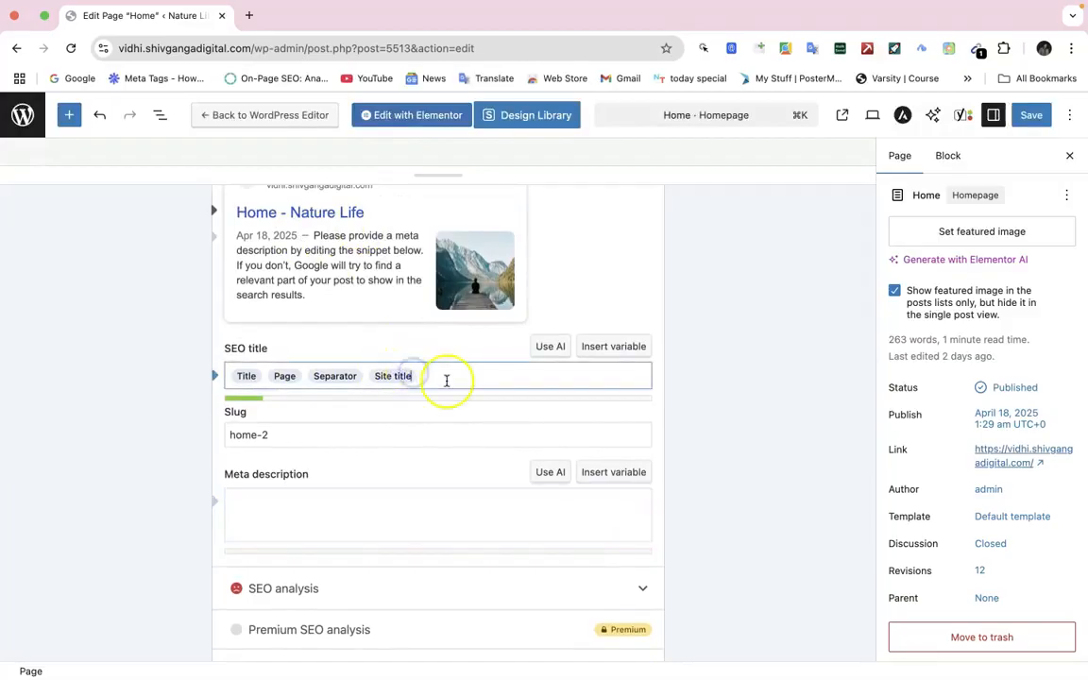
pyautogui.press('BackSpace')
pyautogui.press('BackSpace')
pyautogui.press('BackSpace')
pyautogui.press('BackSpace')
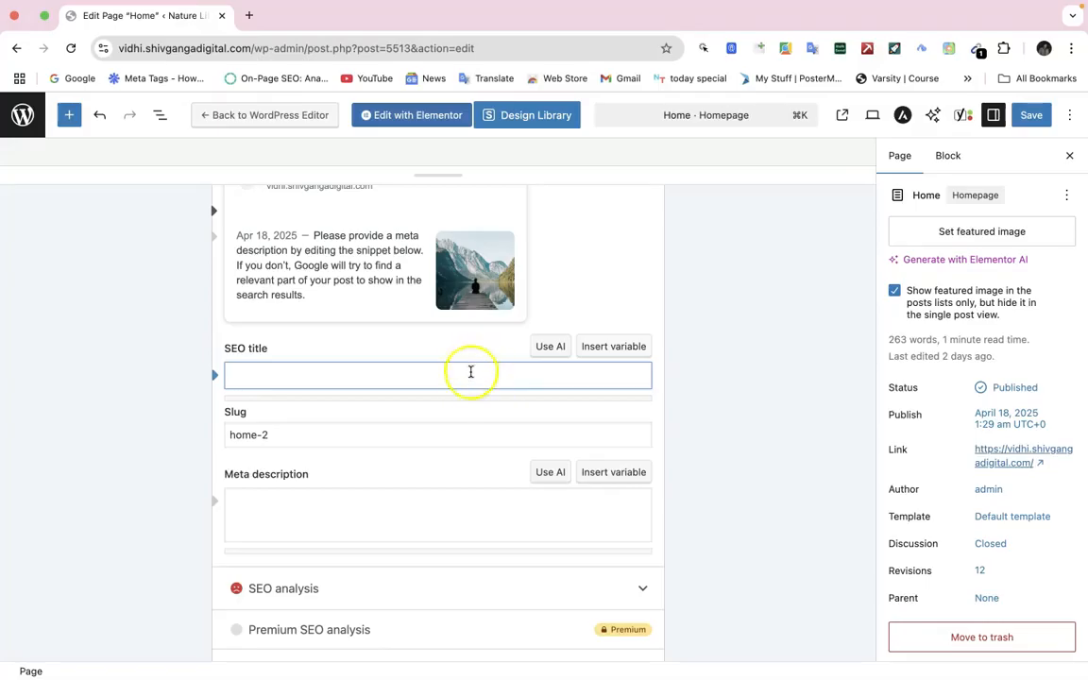
pyautogui.click(471, 372)
pyautogui.scroll(1, 471, 373)
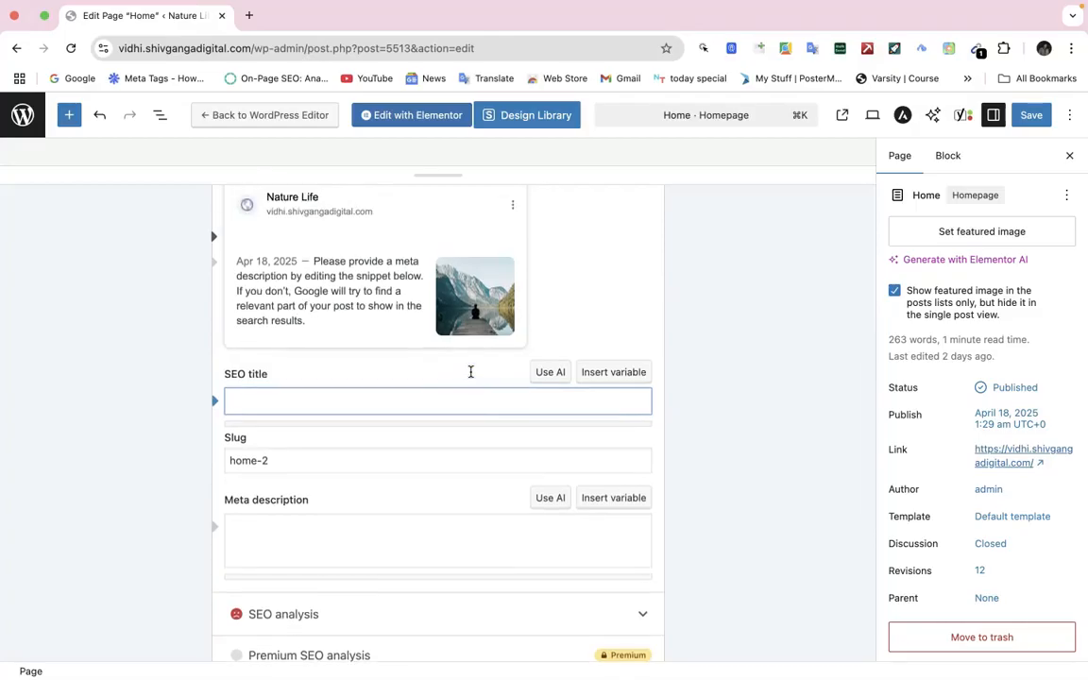
# Start the Home page's SEO title with the words "Natural Life with Natural".
pyautogui.write('Nati')
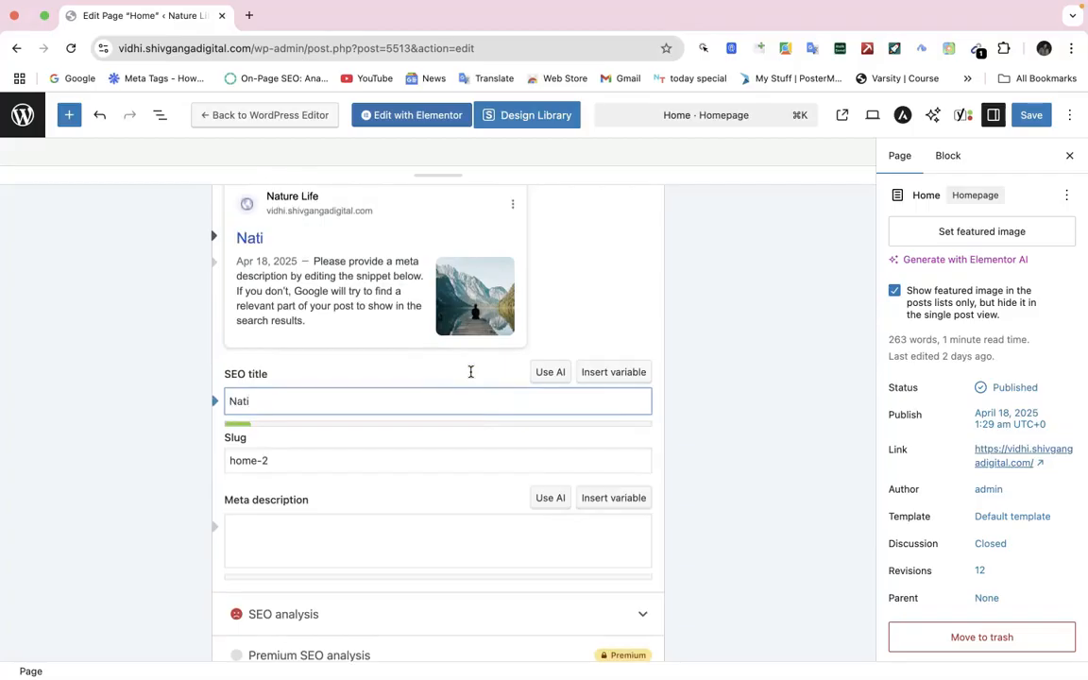
pyautogui.press('BackSpace')
pyautogui.write('ural Li')
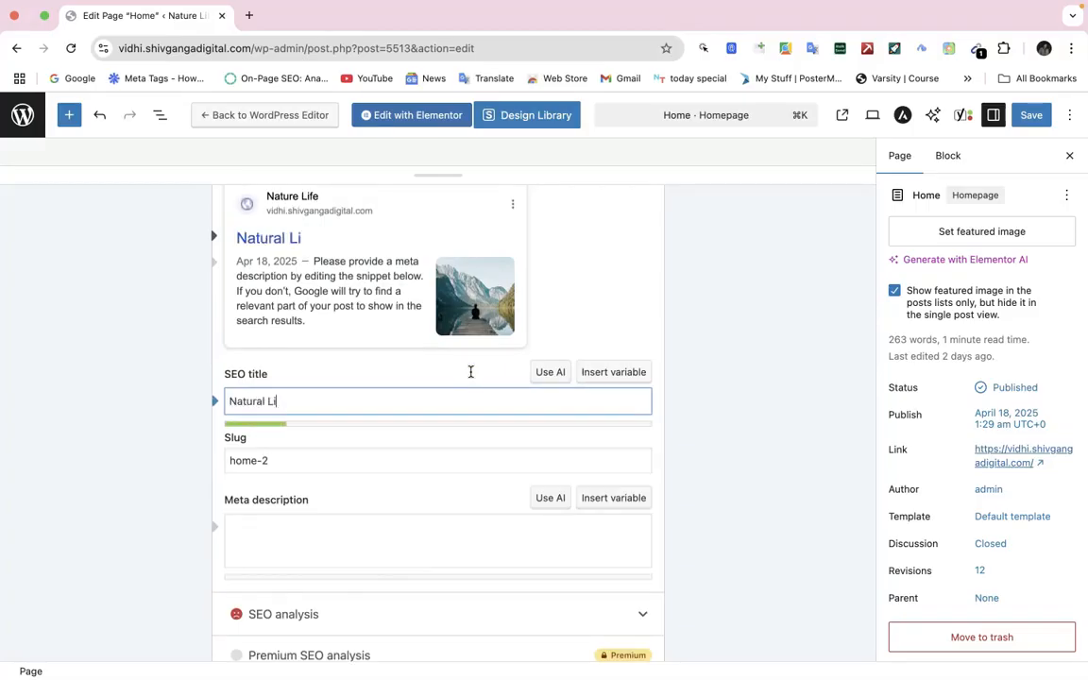
pyautogui.write('fe with P')
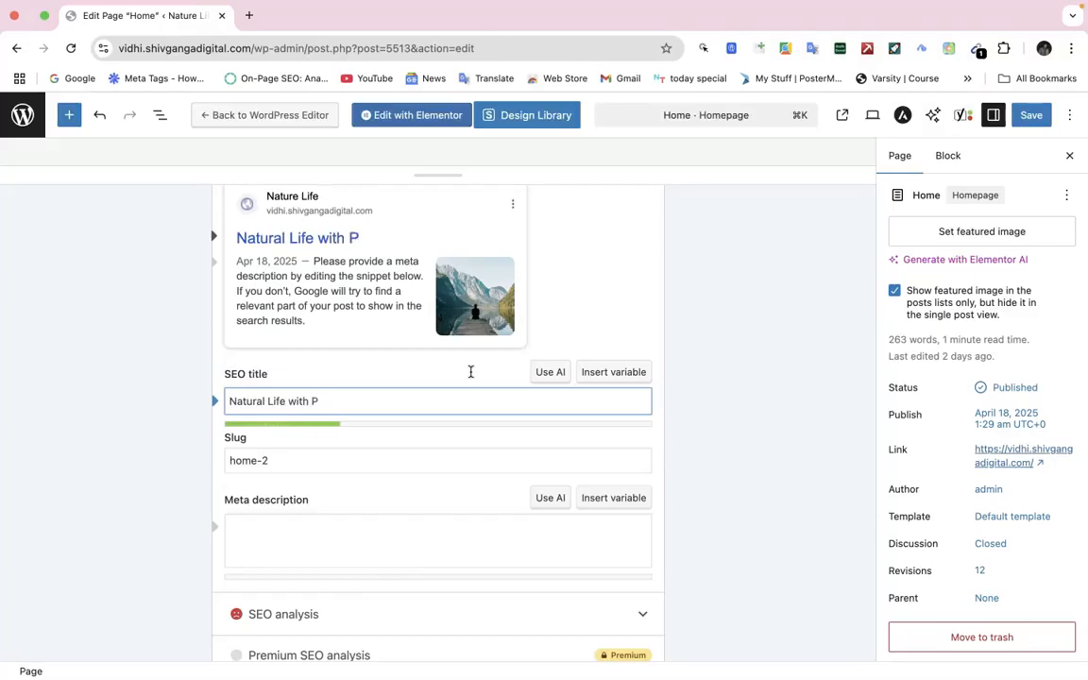
pyautogui.press('BackSpace')
pyautogui.write('Nat')
pyautogui.press('BackSpace')
pyautogui.write('tural')
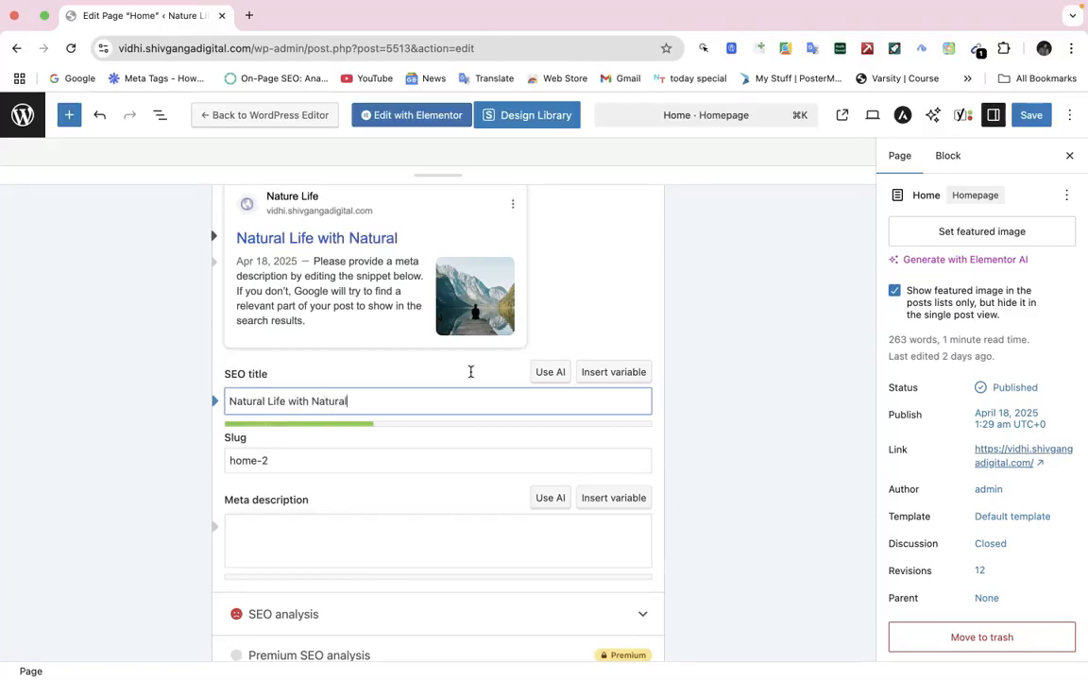
# Extend the SEO title with "Herbal Products", correcting the spelling of "Herbal".
pyautogui.write(' Hearul')
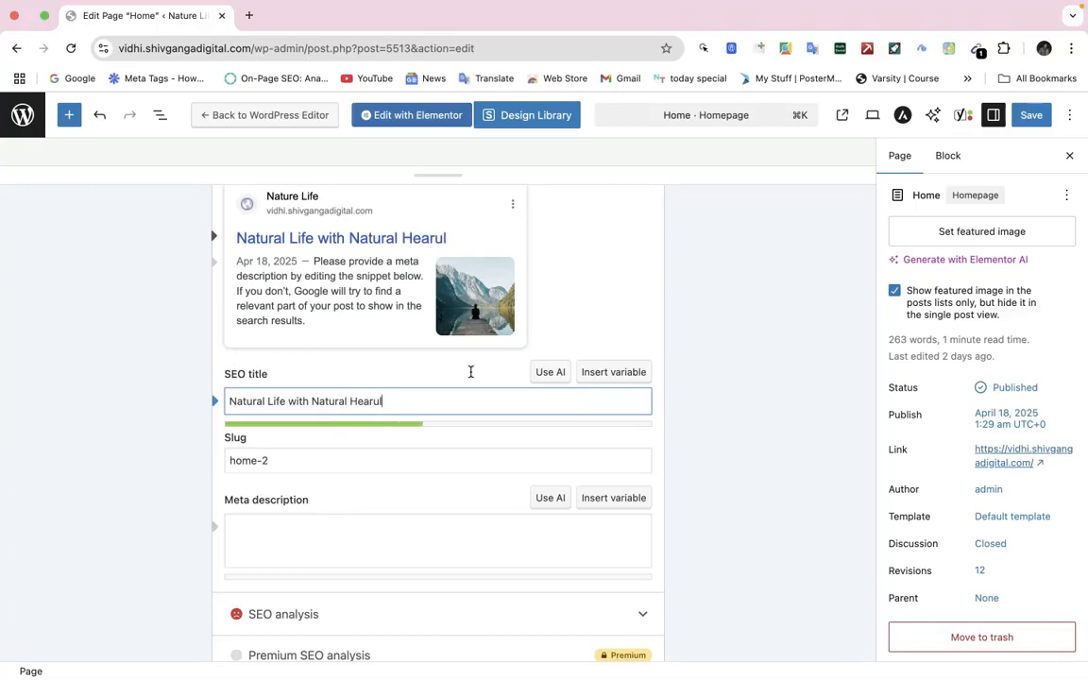
pyautogui.press('BackSpace')
pyautogui.press('BackSpace')
pyautogui.press('BackSpace')
pyautogui.write('rbul')
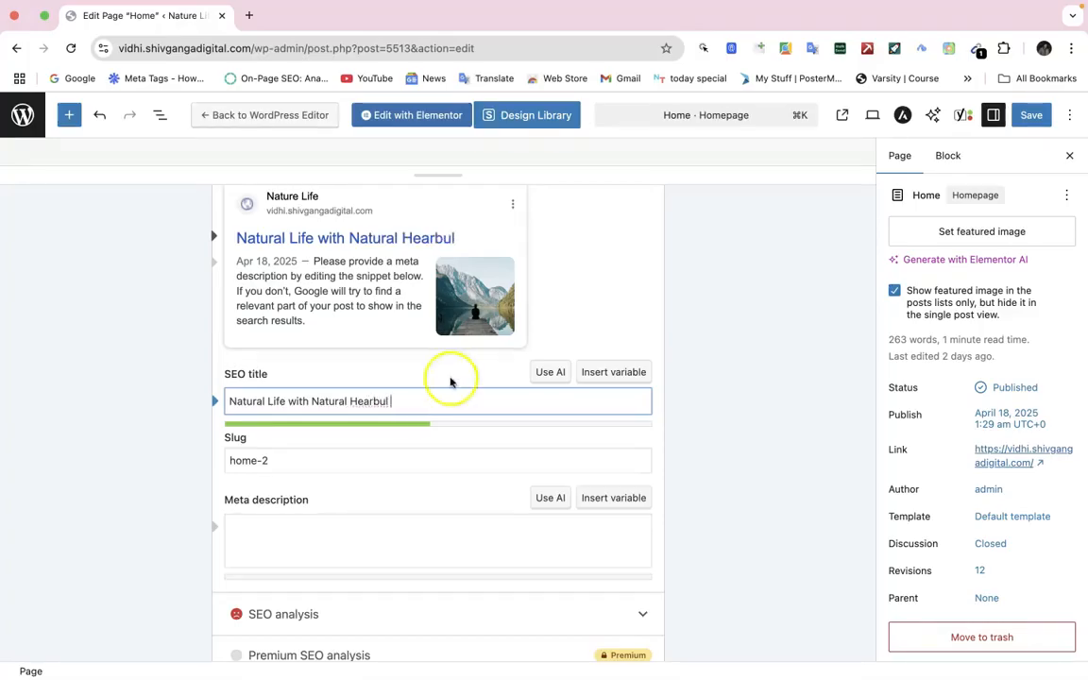
pyautogui.rightClick(374, 401)
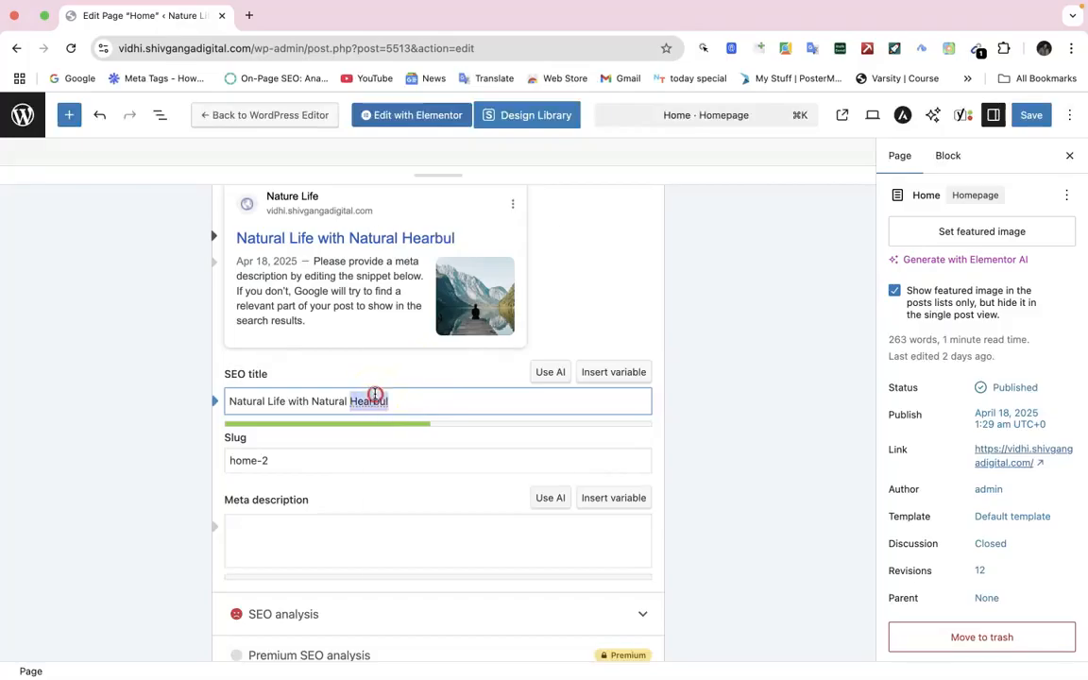
pyautogui.click(415, 240)
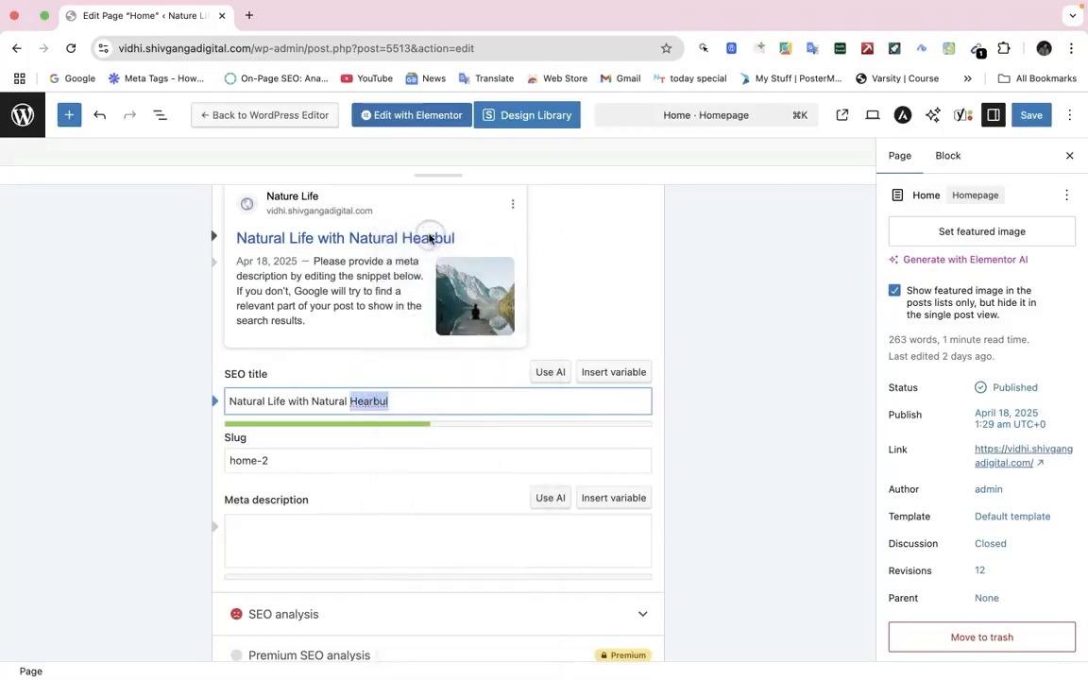
pyautogui.write('Products')
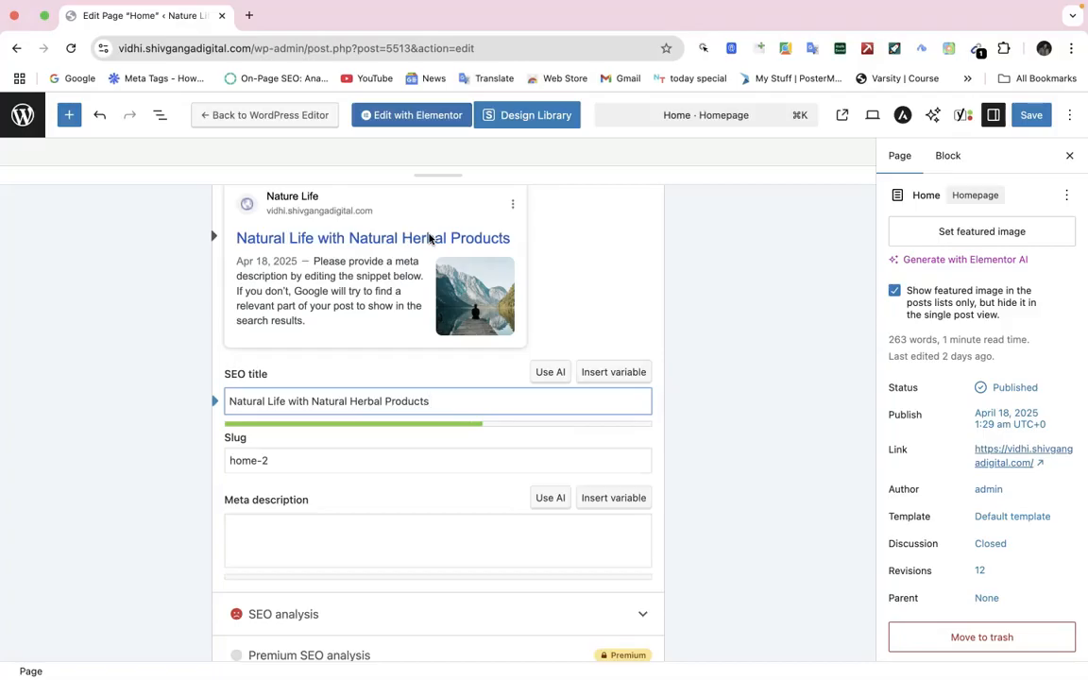
# End the SEO title with "- 100% Organic" and copy the complete title into the meta description.
pyautogui.write('- 100')
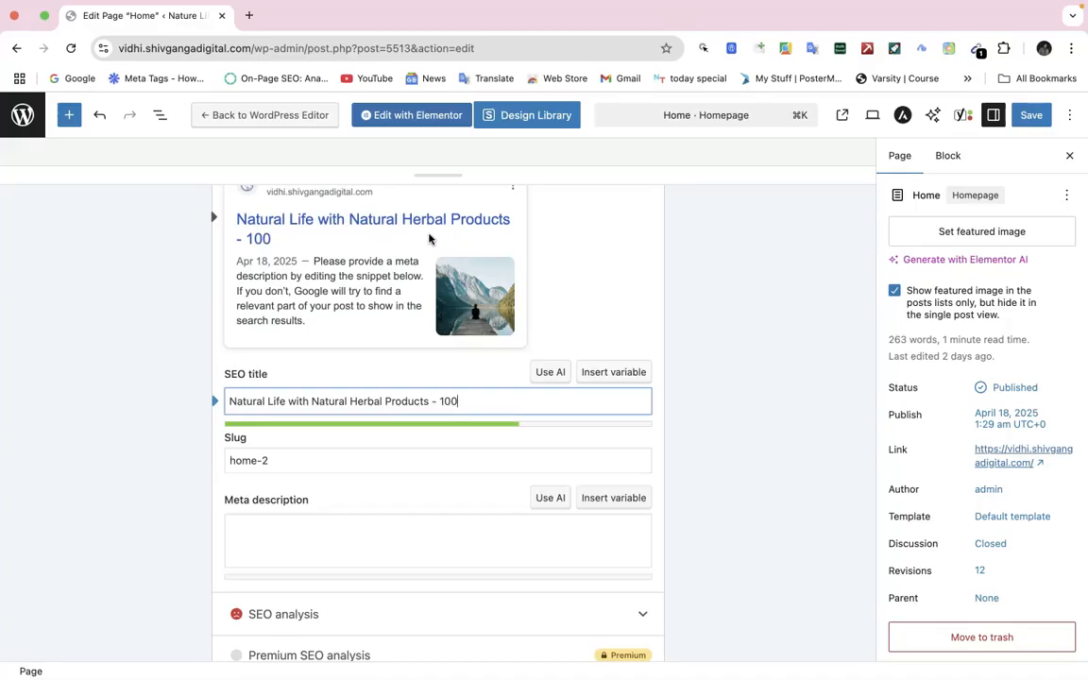
pyautogui.write('% Organics')
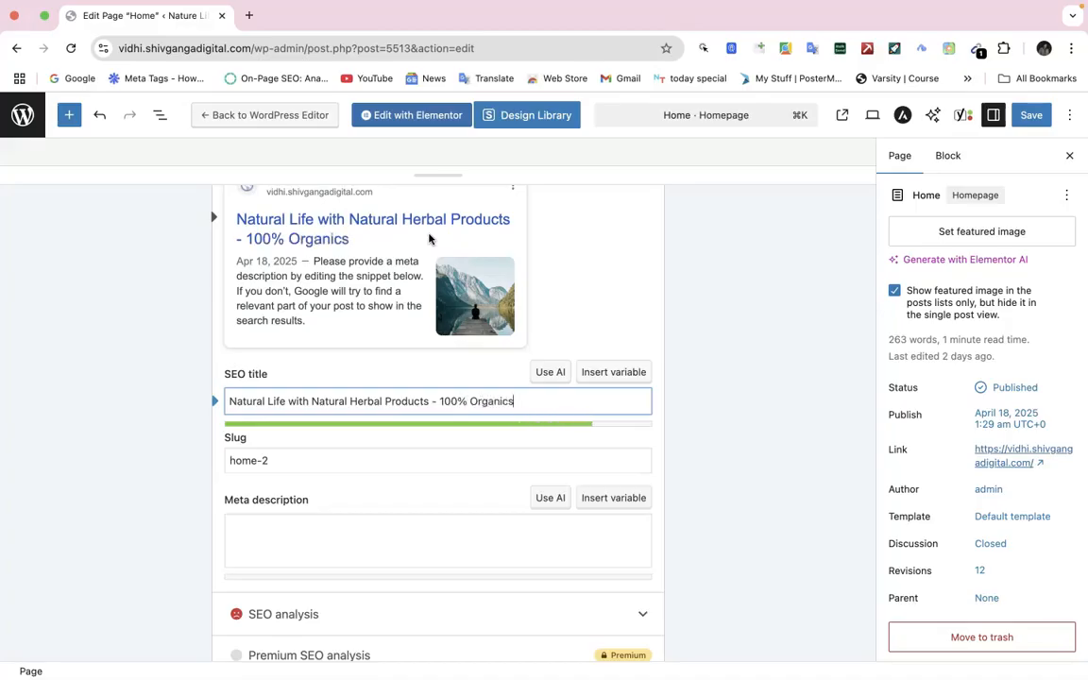
pyautogui.press('BackSpace')
pyautogui.tripleClick(400, 401)
pyautogui.hotkey('ctrl', 'c')
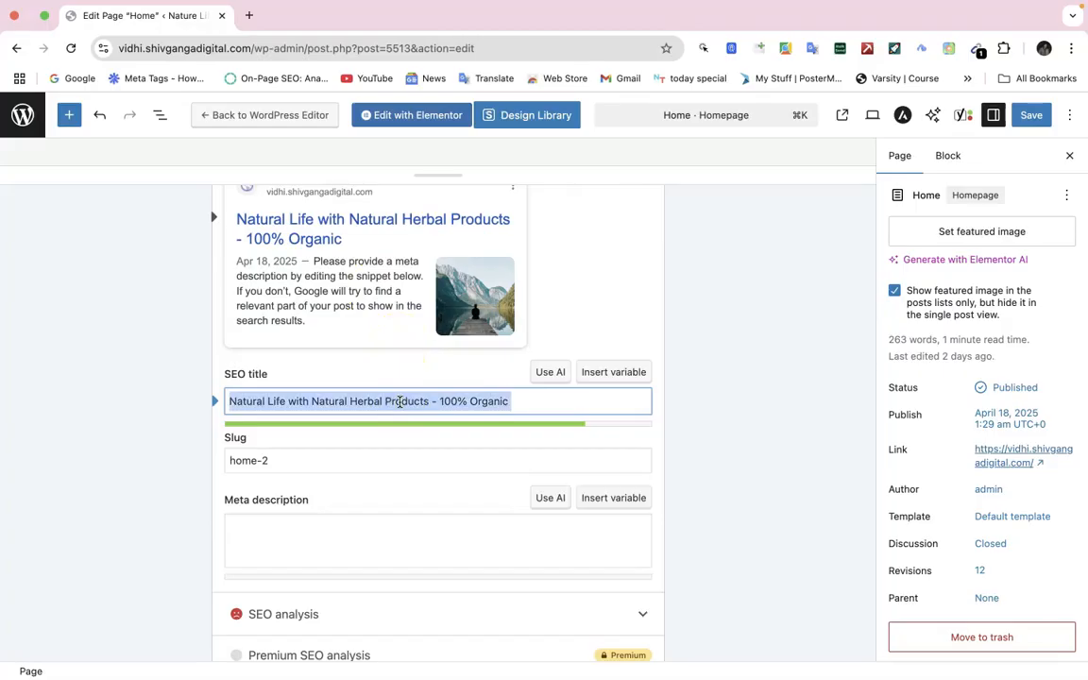
pyautogui.click(328, 549)
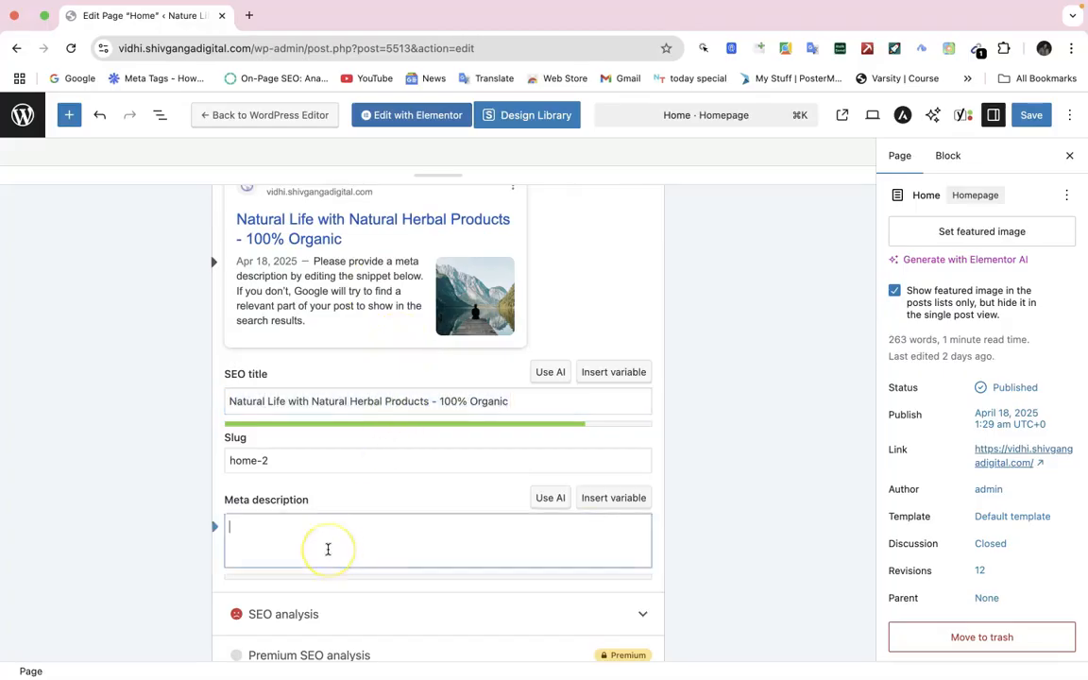
pyautogui.hotkey('ctrl', 'v')
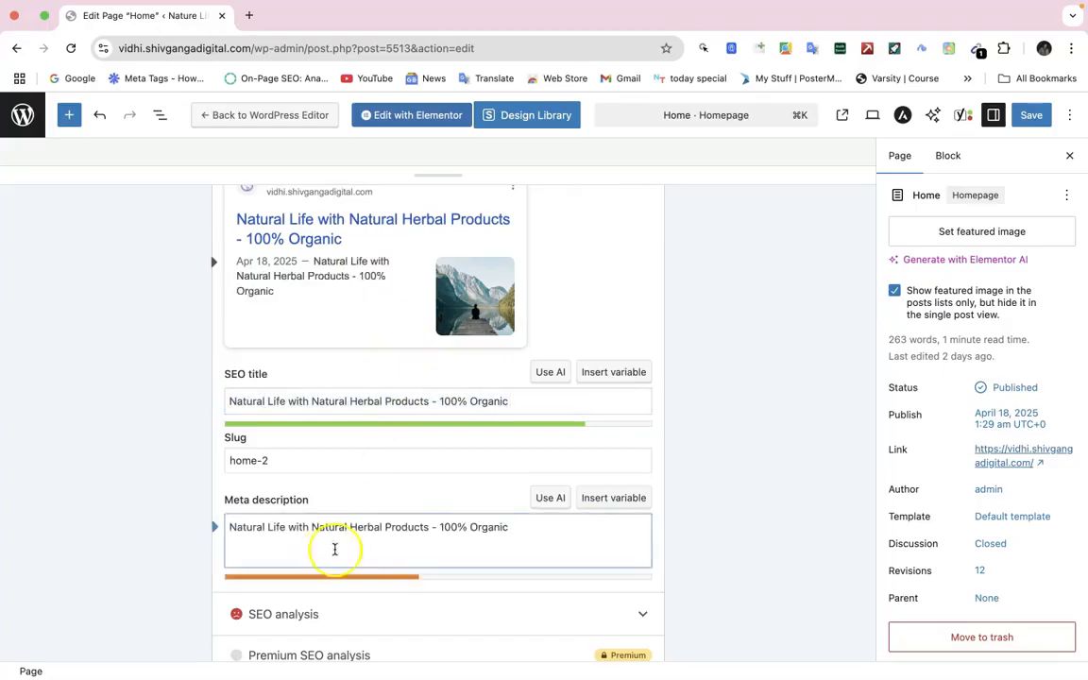
# Try to generate the meta description with AI and dismiss the Yoast SEO Premium offer.
pyautogui.click(544, 497)
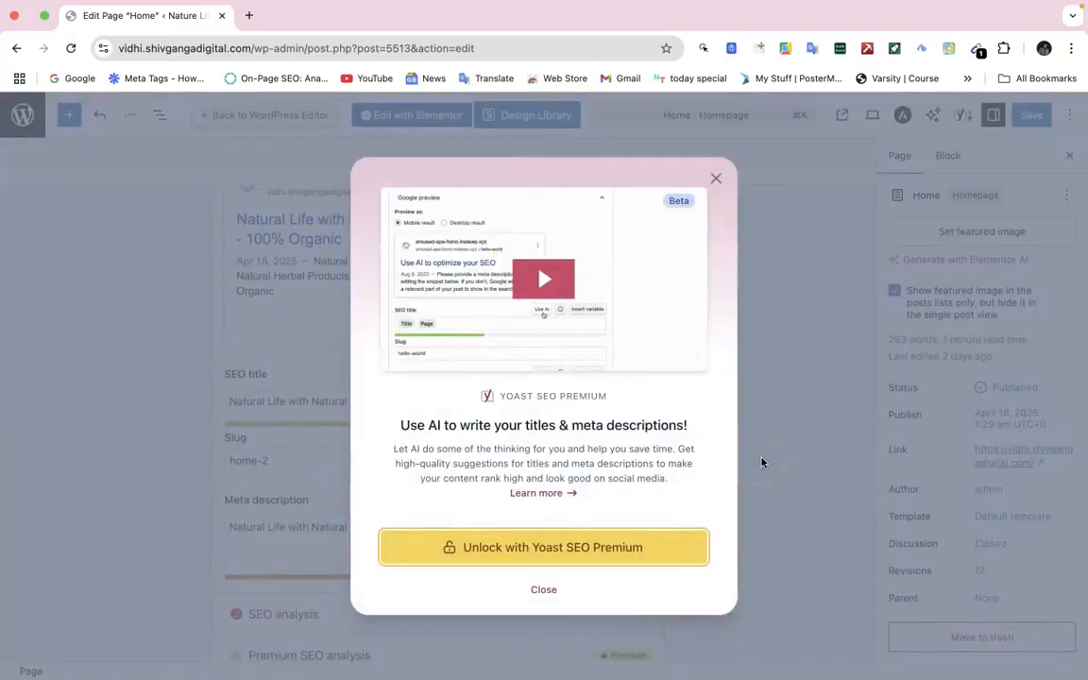
pyautogui.click(547, 587)
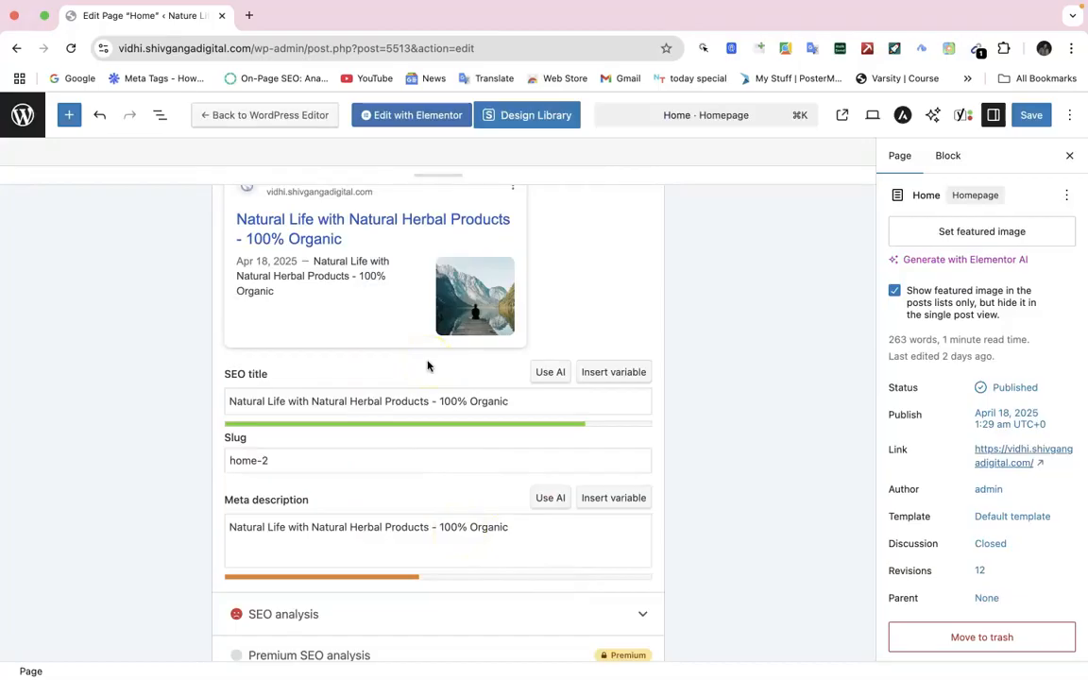
pyautogui.hotkey('ctrl', 'Left')
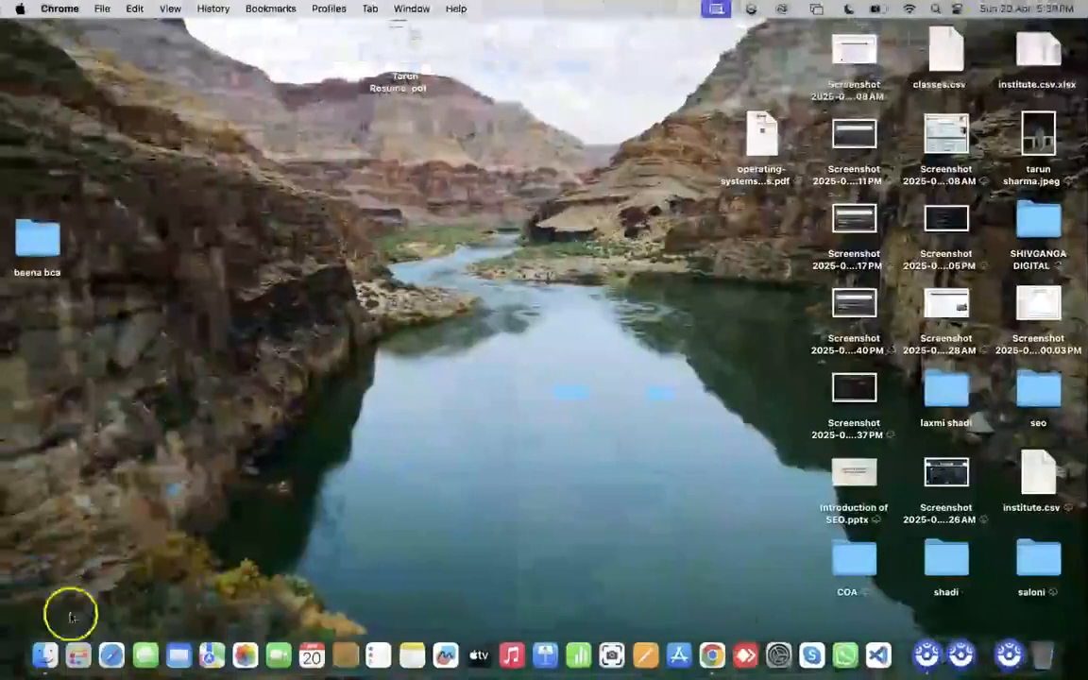
pyautogui.hotkey('ctrl', 'Right')
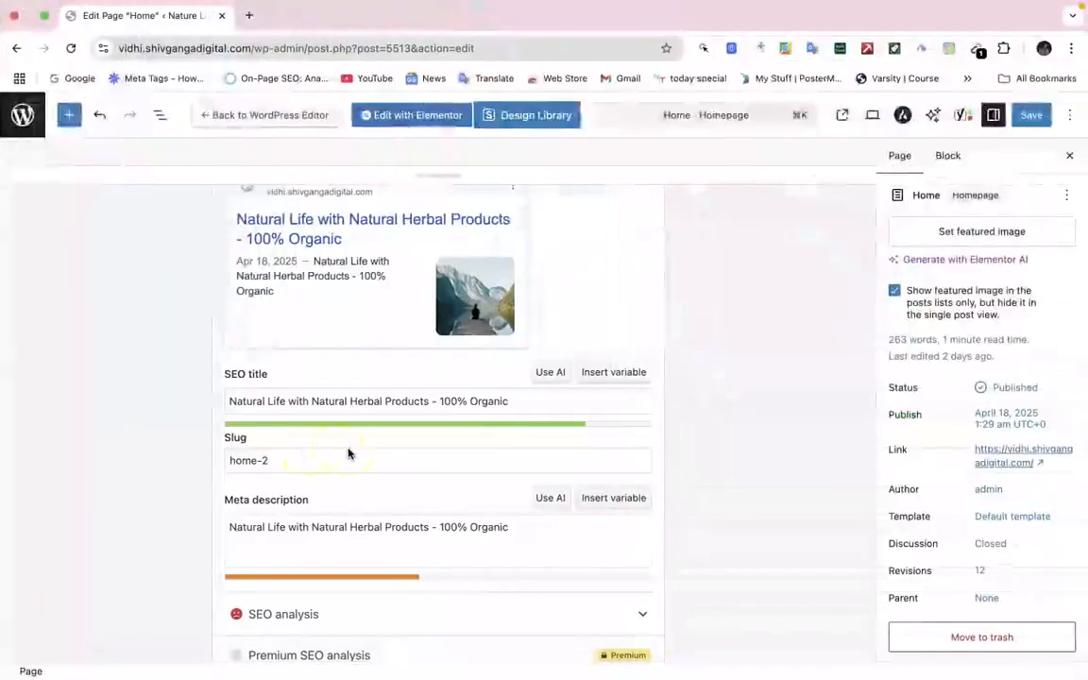
pyautogui.click(327, 476)
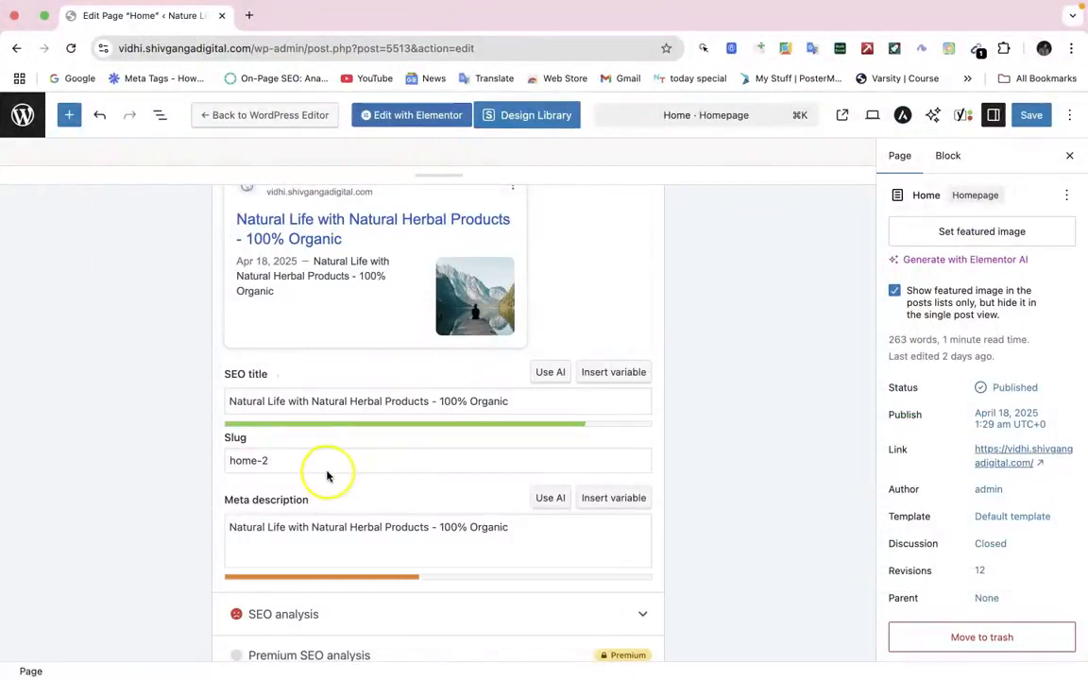
pyautogui.scroll(-1, 327, 476)
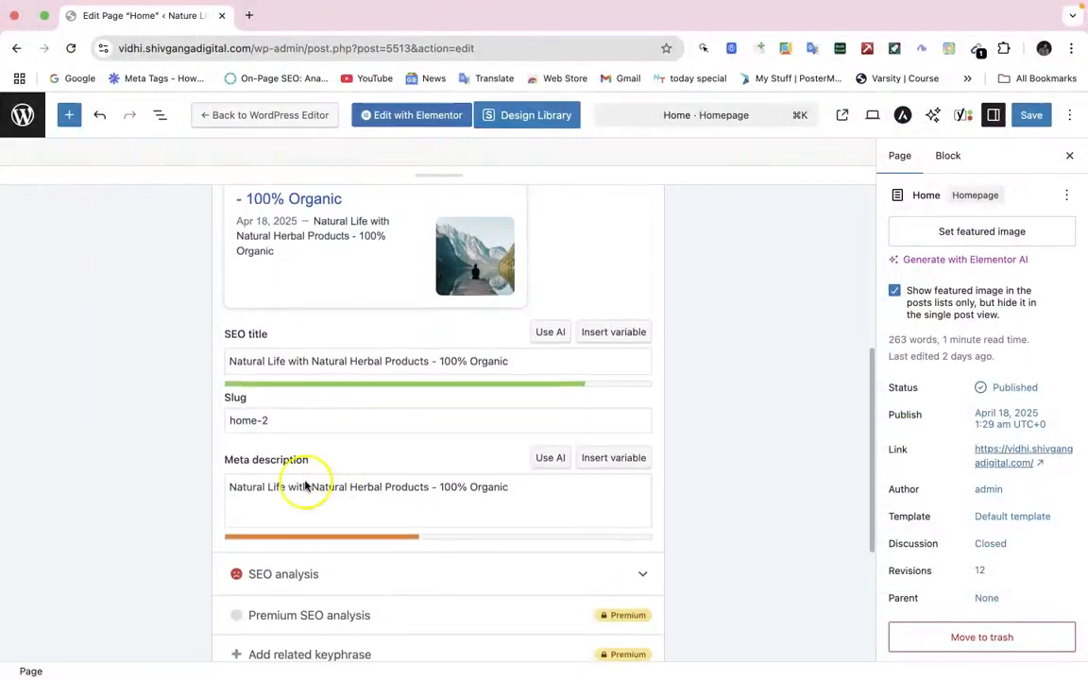
# Look over the variables available for the meta description without inserting one, and remove the stray percent sign.
pyautogui.click(306, 490)
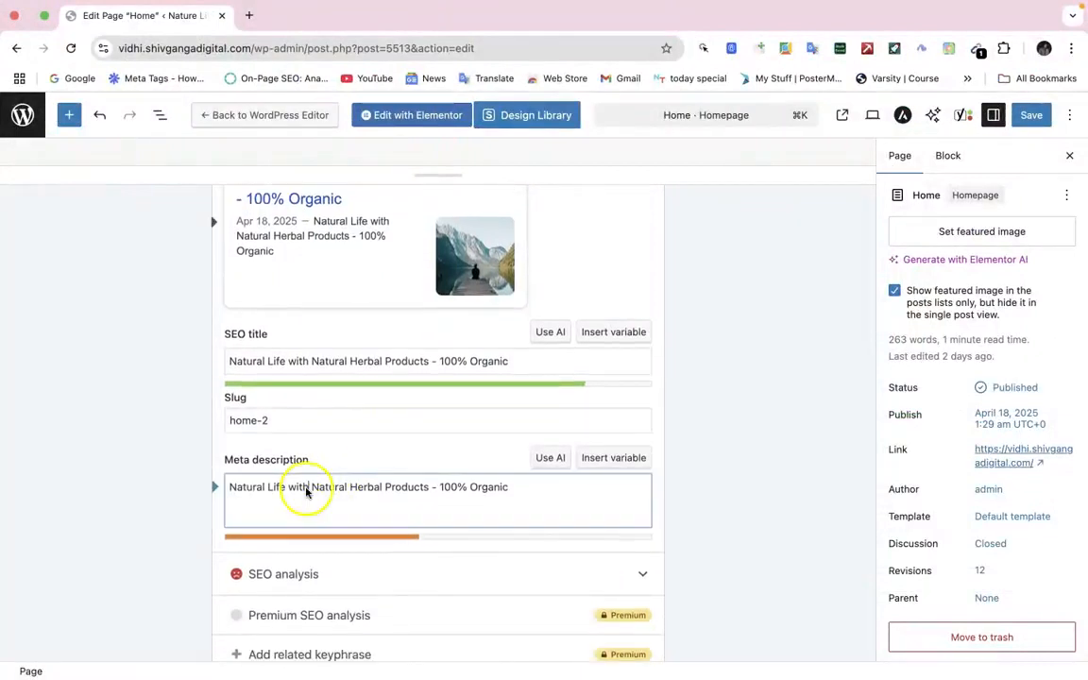
pyautogui.click(535, 485)
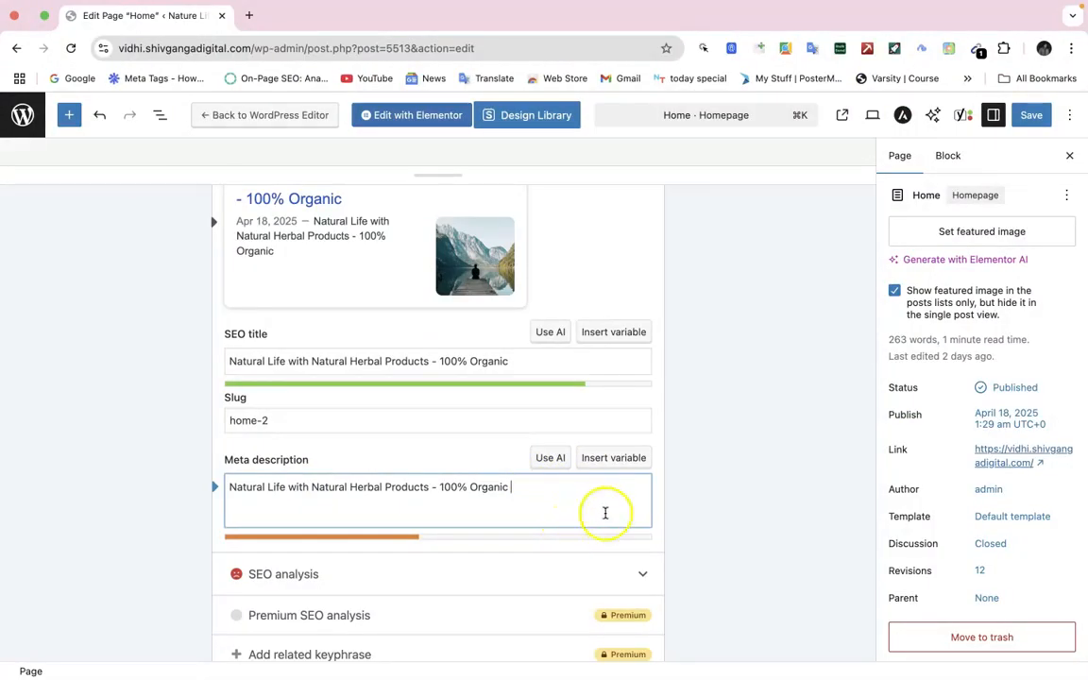
pyautogui.click(621, 459)
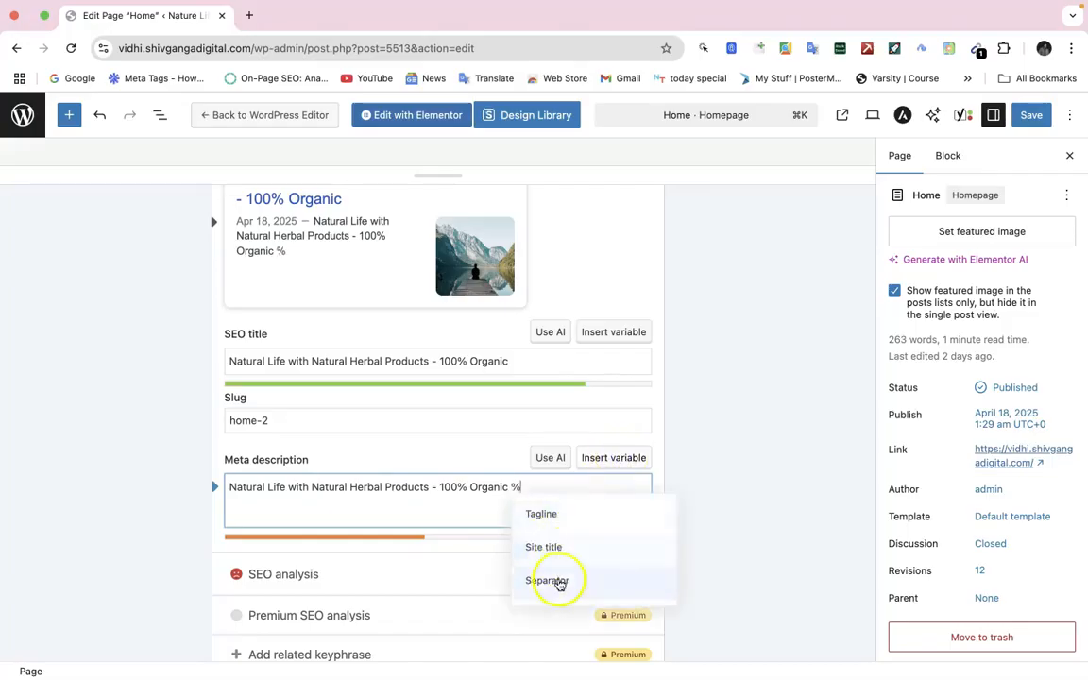
pyautogui.scroll(-1, 539, 589)
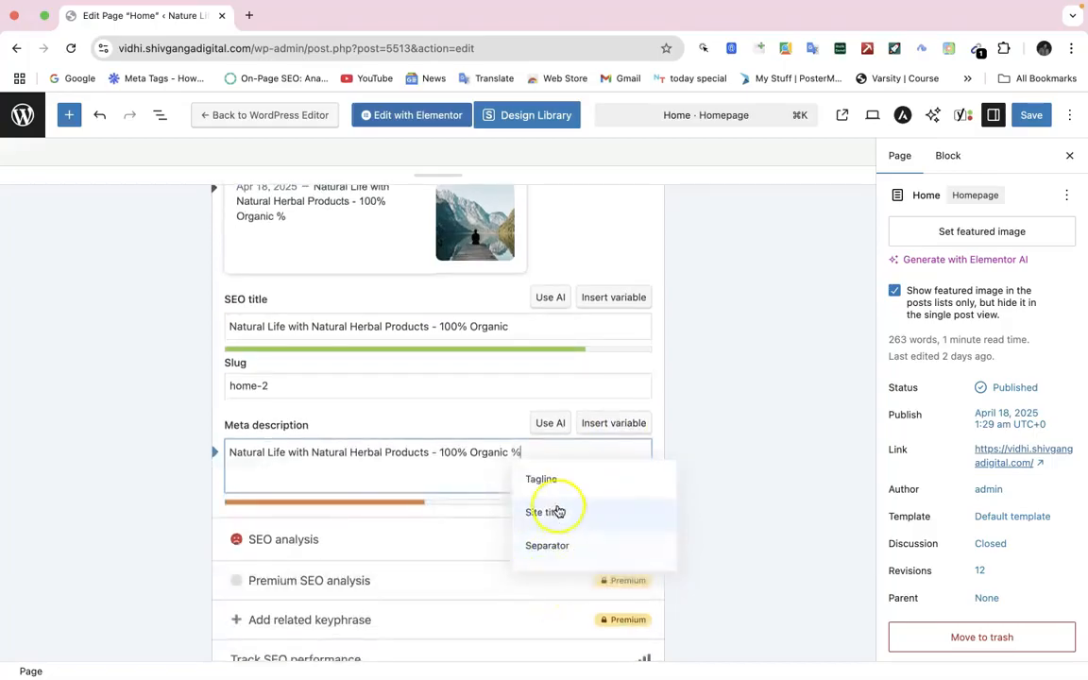
pyautogui.click(507, 452)
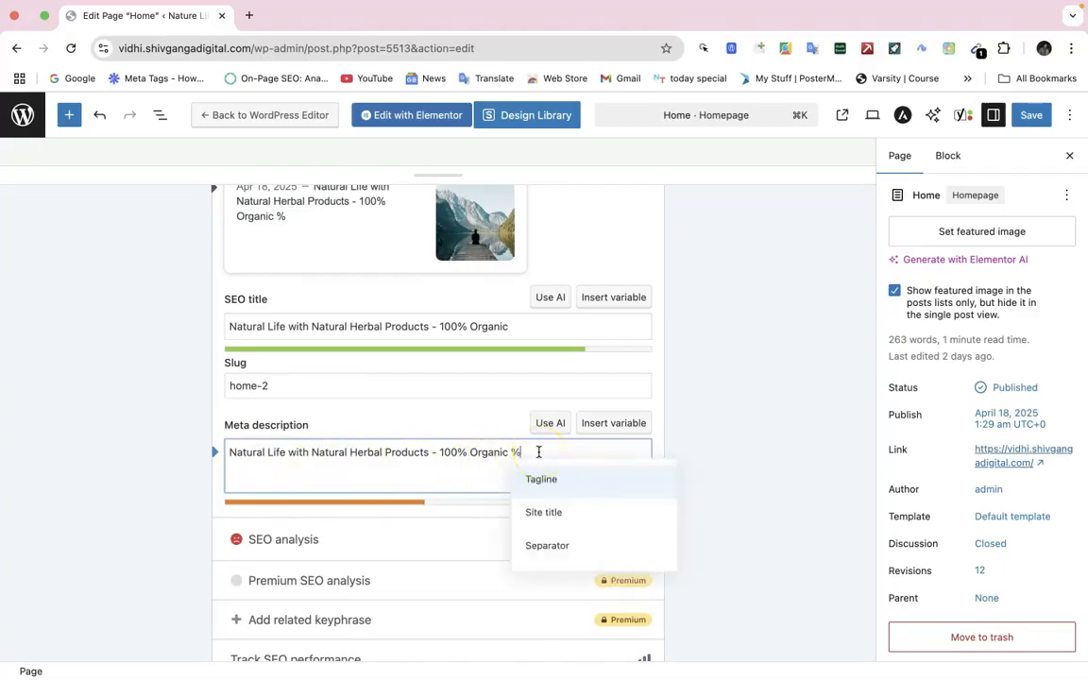
pyautogui.press('BackSpace')
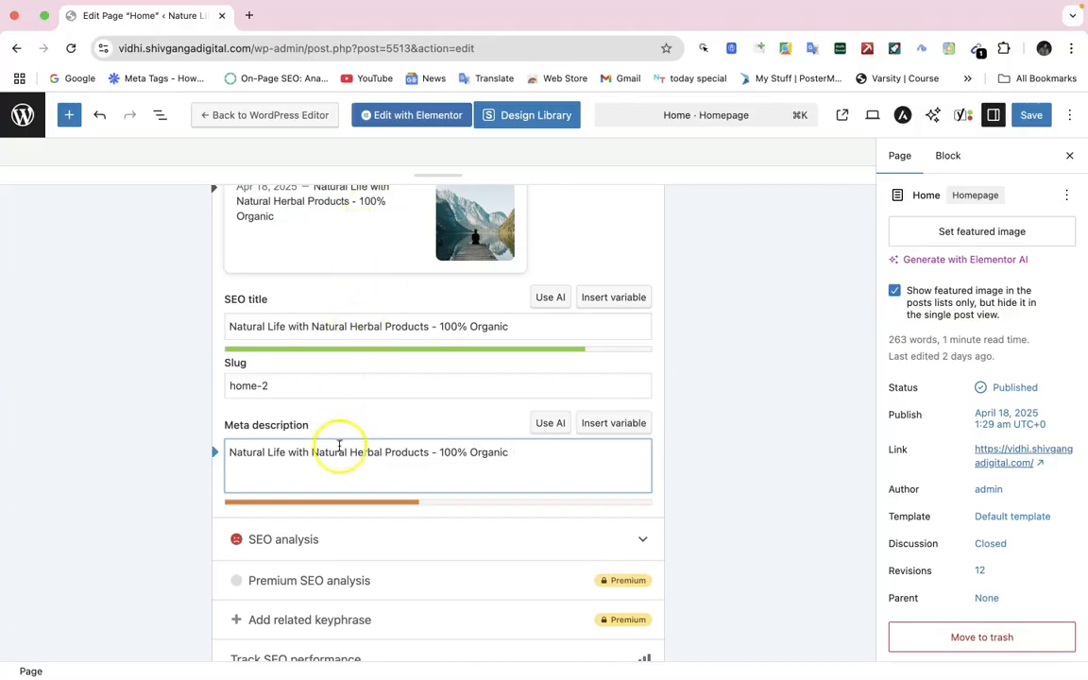
# Replace the Home page's slug with "natural-life".
pyautogui.click(340, 388)
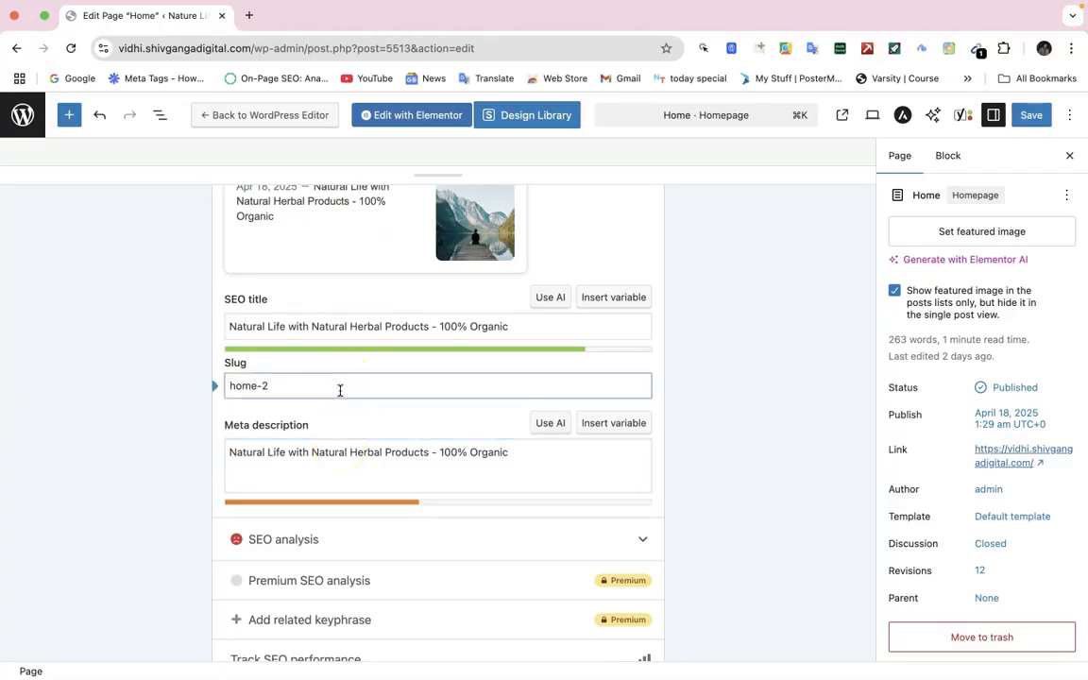
pyautogui.press('BackSpace')
pyautogui.press('BackSpace')
pyautogui.press('BackSpace')
pyautogui.press('BackSpace')
pyautogui.press('BackSpace')
pyautogui.press('BackSpace')
pyautogui.write('natural')
pyautogui.write('-liv')
pyautogui.press('BackSpace')
pyautogui.write('fe')
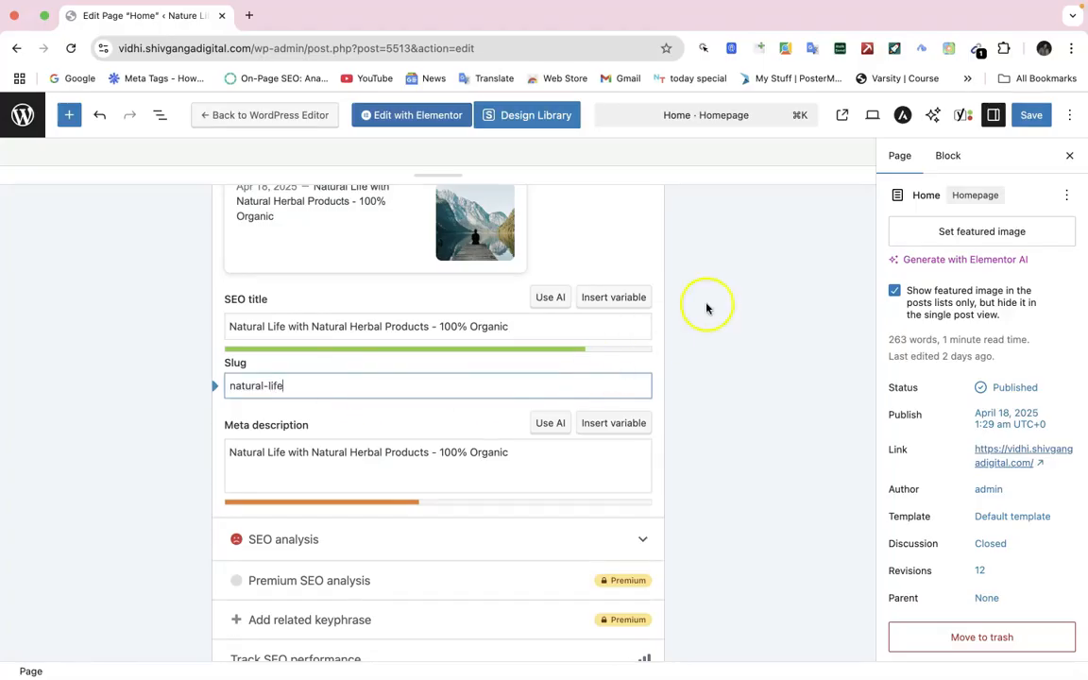
pyautogui.click(684, 322)
pyautogui.click(232, 395)
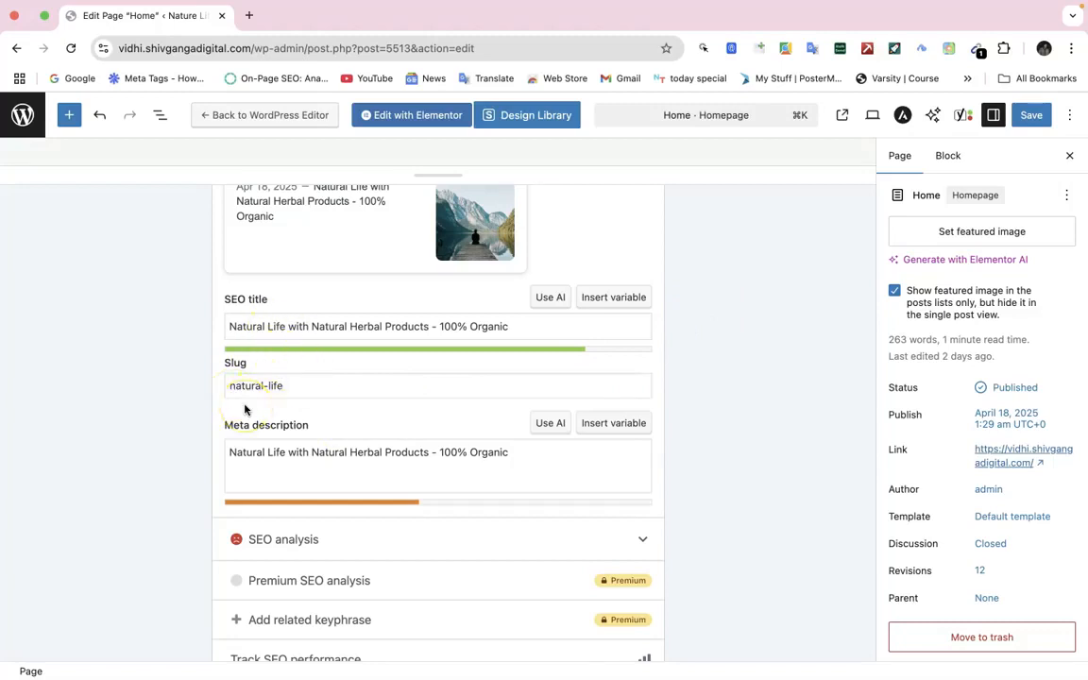
# Set the Home page's focus keyphrase to "Natural Life".
pyautogui.scroll(5, 244, 408)
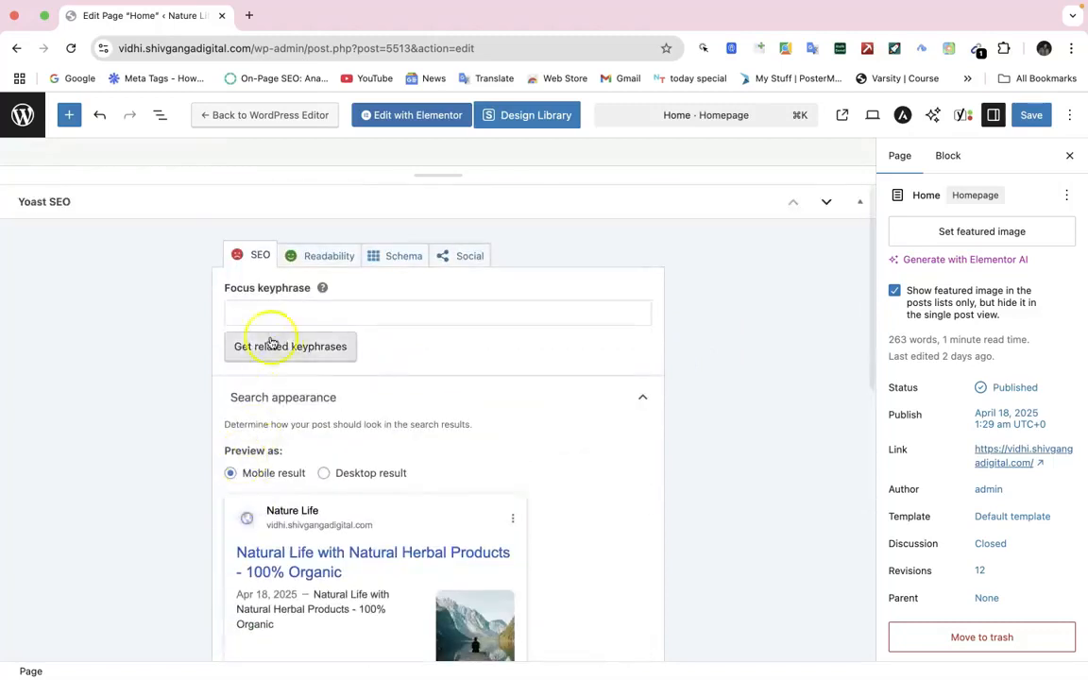
pyautogui.click(260, 312)
pyautogui.write('Na')
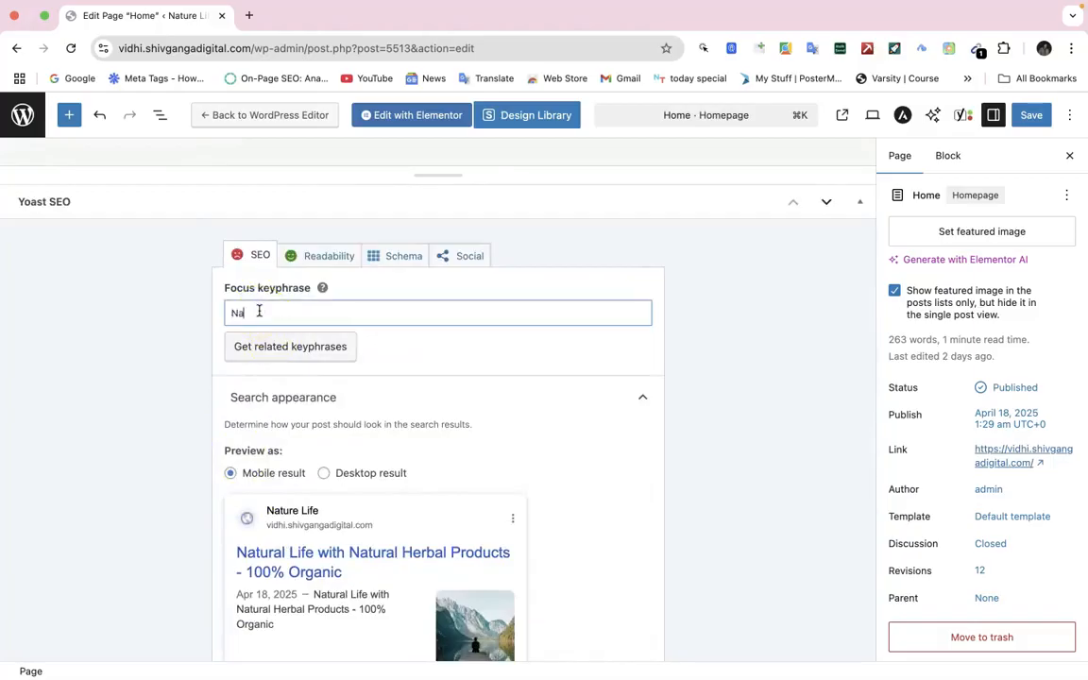
pyautogui.write('tural P')
pyautogui.press('BackSpace')
pyautogui.press('BackSpace')
pyautogui.write('Life')
pyautogui.press('BackSpace')
pyautogui.press('BackSpace')
pyautogui.write('fe')
pyautogui.click(390, 350)
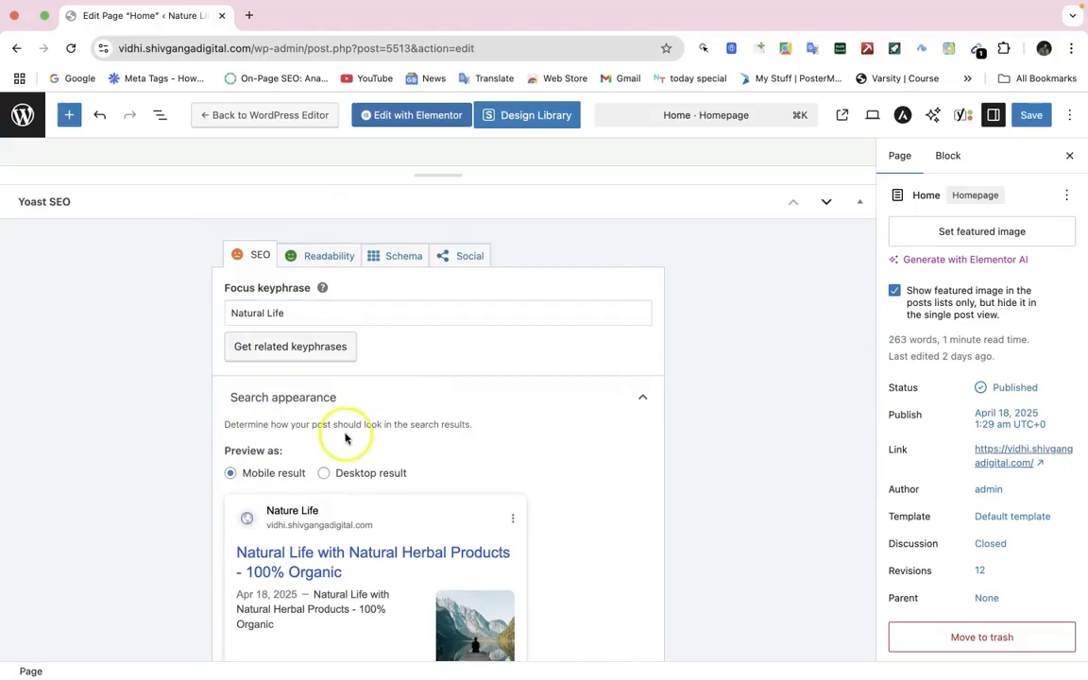
# Insert "Buy" before "100% Organic" in the Home page's meta description.
pyautogui.scroll(-5, 345, 437)
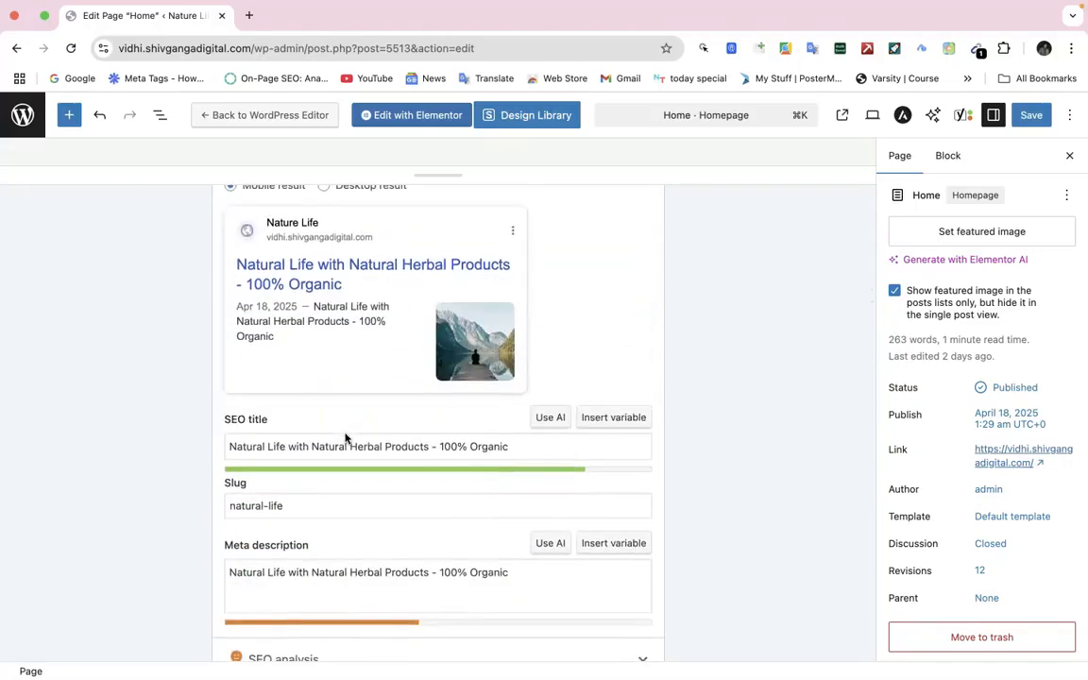
pyautogui.scroll(-5, 345, 439)
pyautogui.click(429, 327)
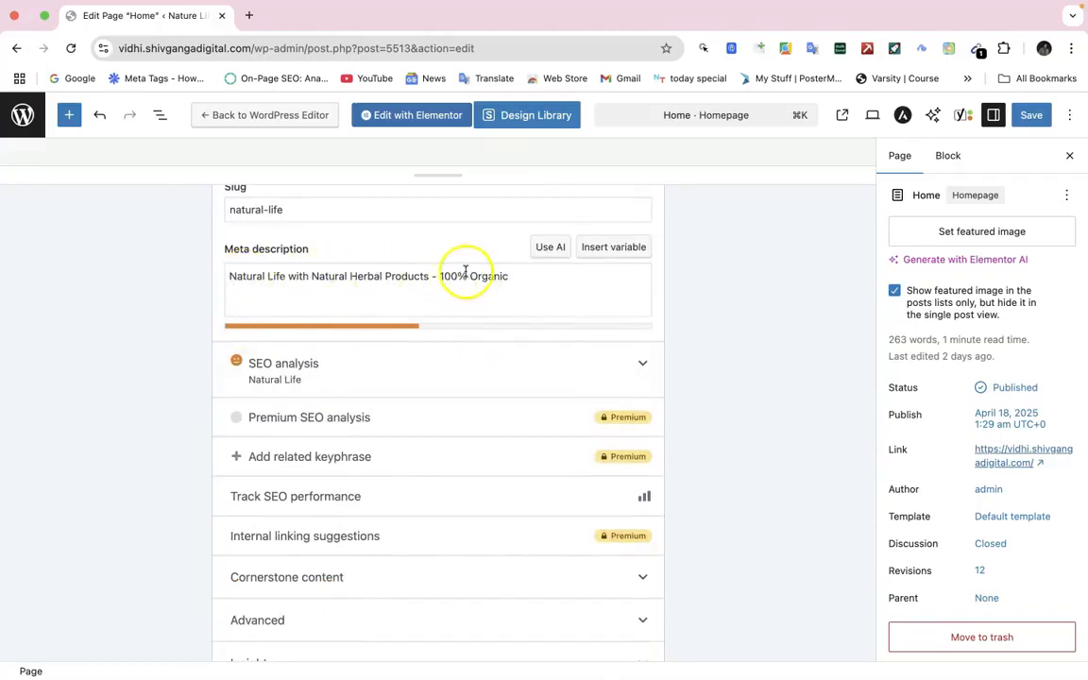
pyautogui.click(435, 276)
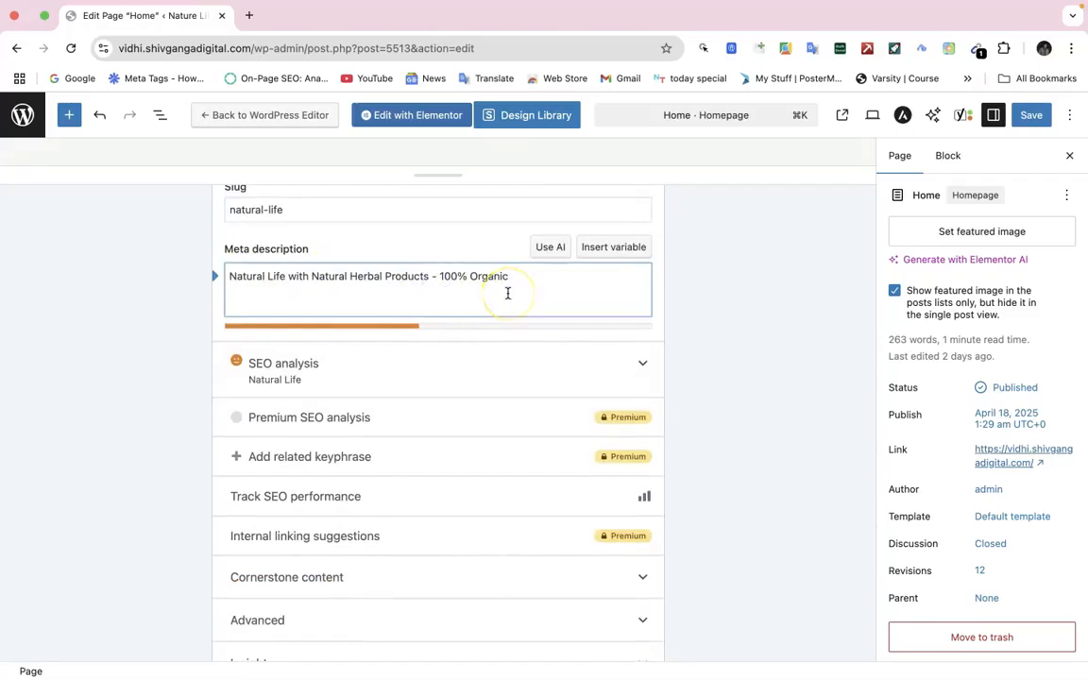
pyautogui.write('Buy')
# Extend the end of the meta description with ", Free Home Delivery, Cash On Delivery Option are Available.".
pyautogui.click(570, 274)
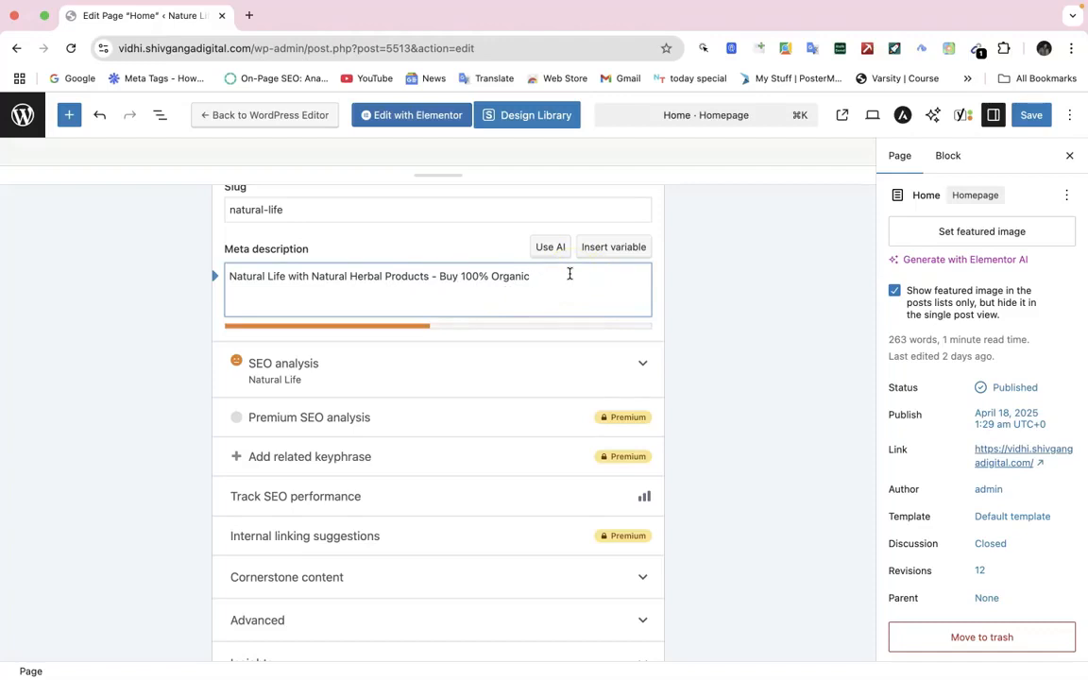
pyautogui.write('V')
pyautogui.press('BackSpace')
pyautogui.write('Free Home Delivery, Cash on')
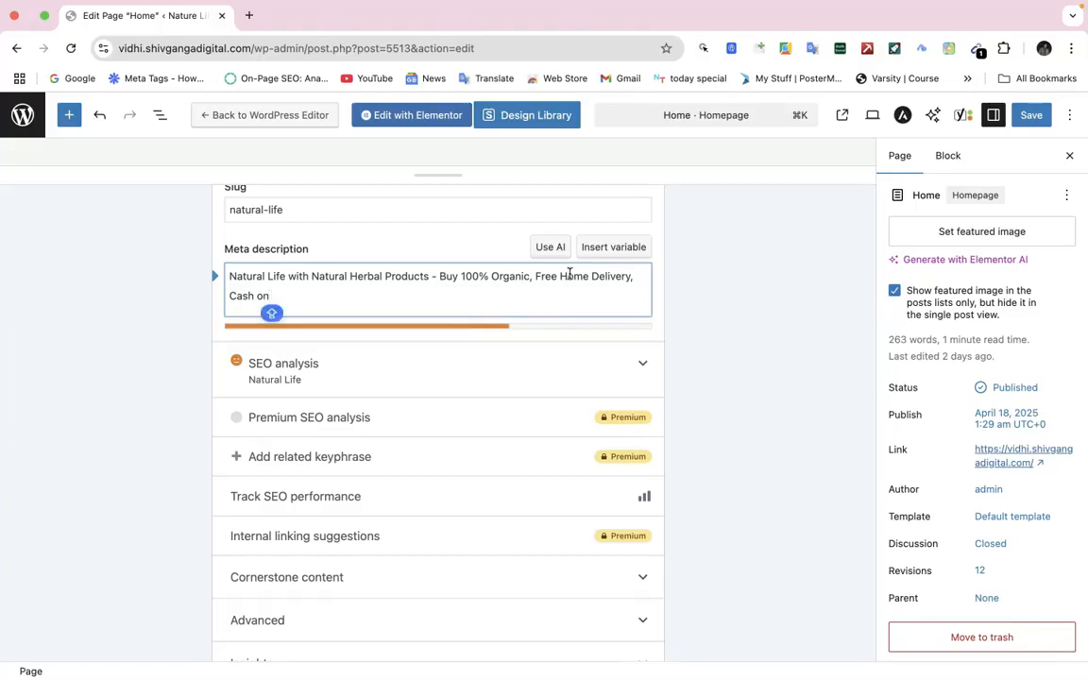
pyautogui.press('BackSpace')
pyautogui.press('BackSpace')
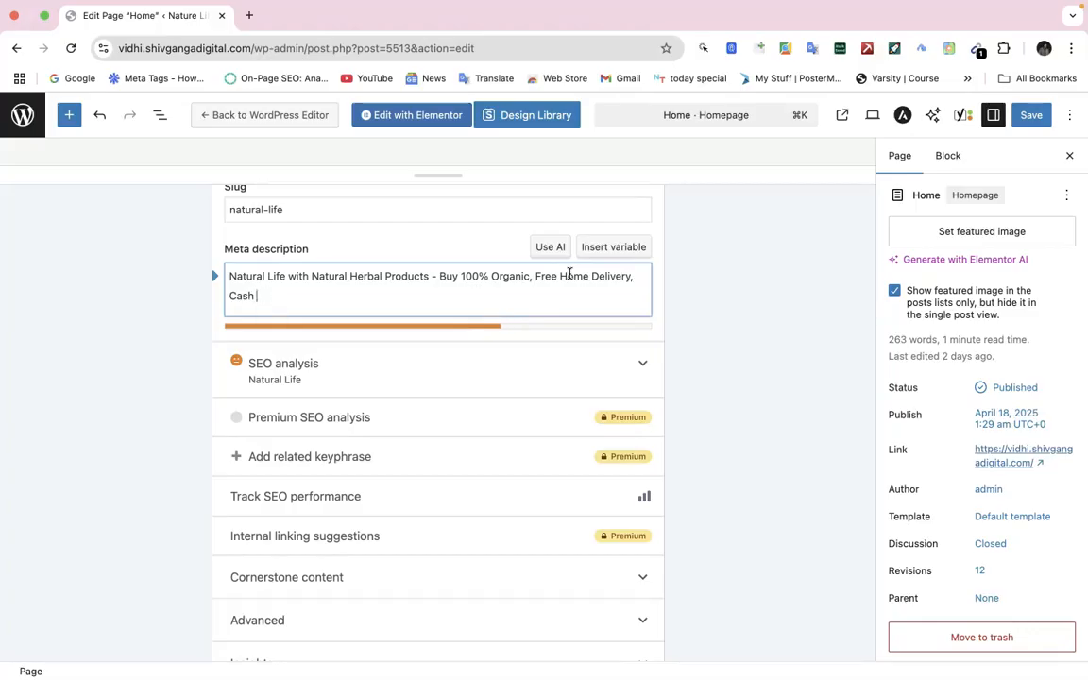
pyautogui.press('BackSpace')
pyautogui.write('On Delivery Op')
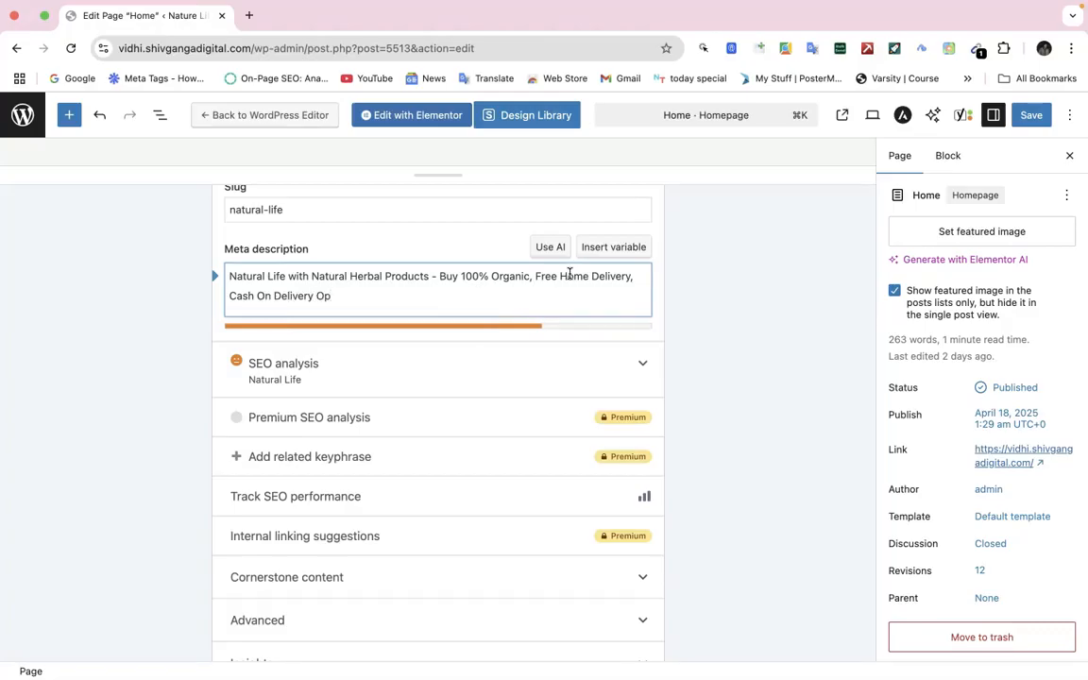
pyautogui.write('tional')
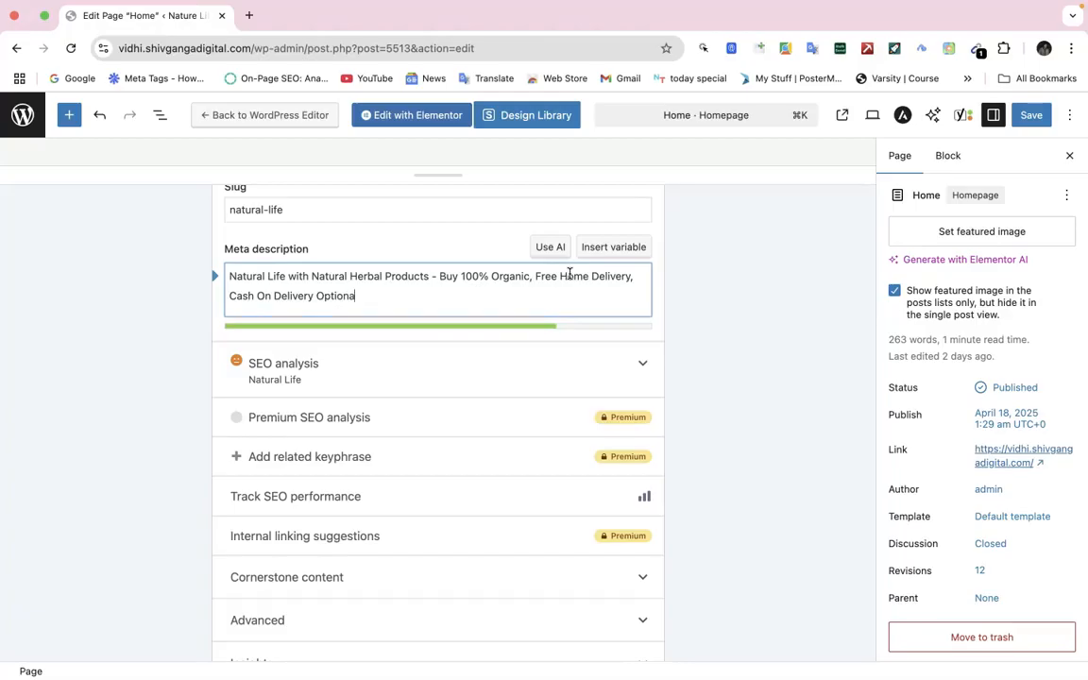
pyautogui.press('BackSpace')
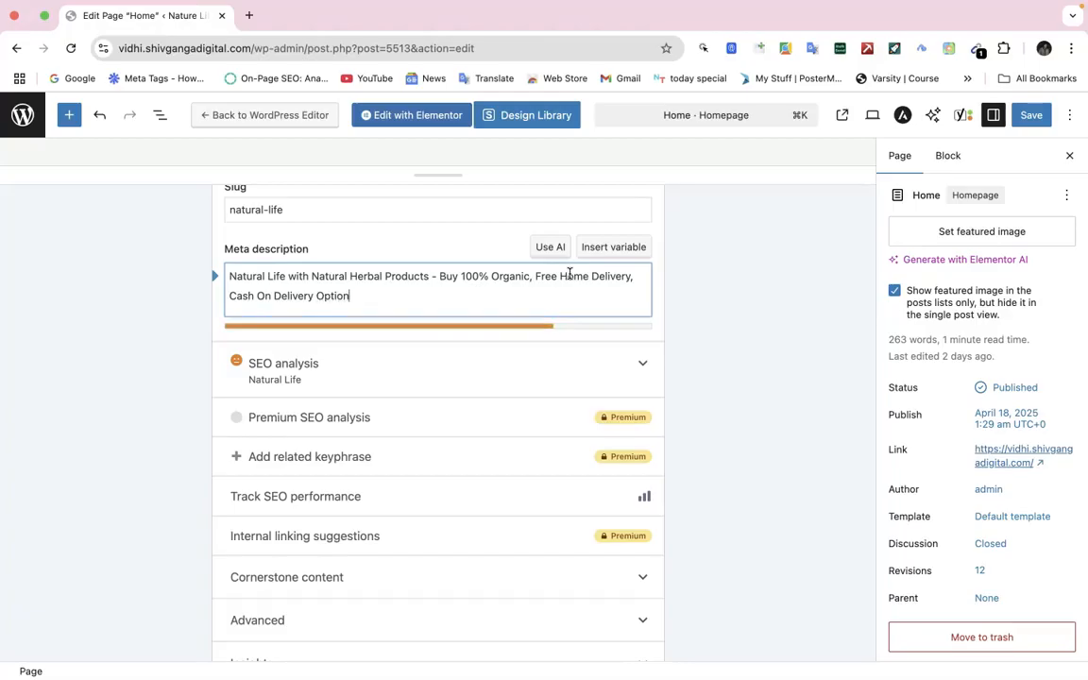
pyautogui.write('AVA')
pyautogui.press('BackSpace')
pyautogui.press('BackSpace')
pyautogui.press('BackSpace')
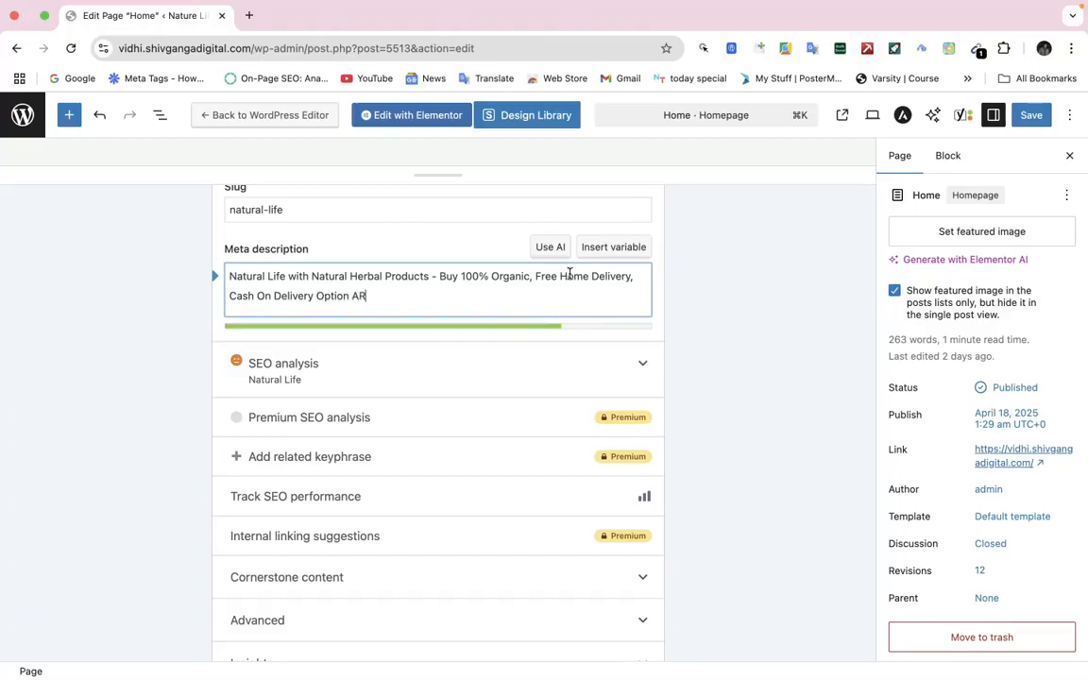
pyautogui.write('are Available')
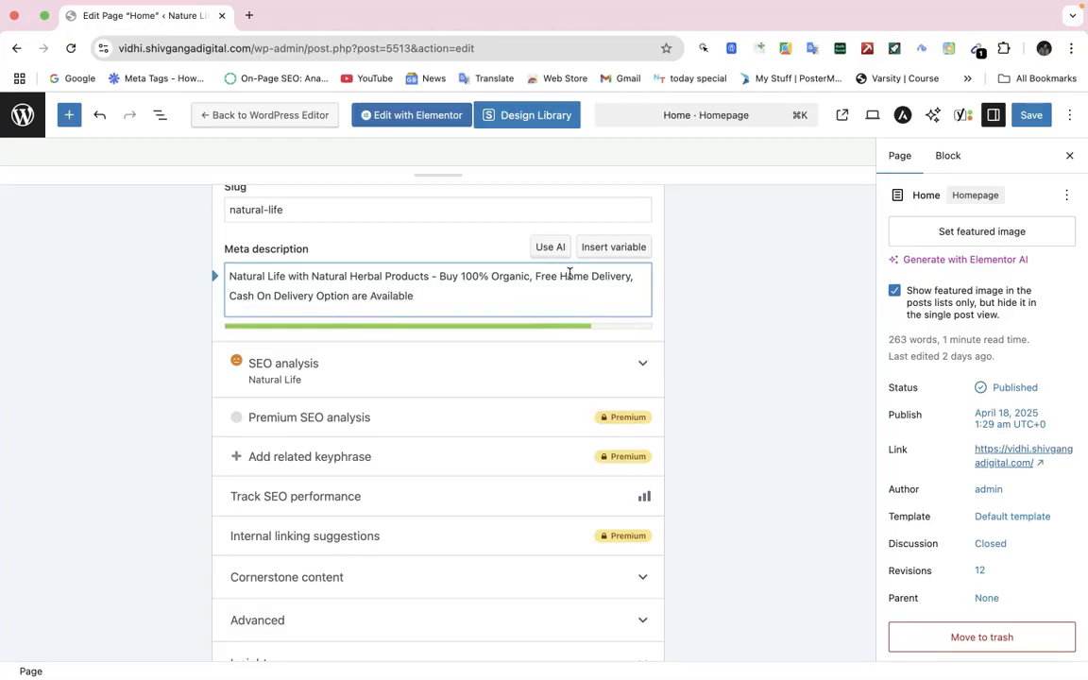
pyautogui.write('.')
# Check the search result preview, then view the internal linking suggestions offer and dismiss it.
pyautogui.scroll(3, 541, 388)
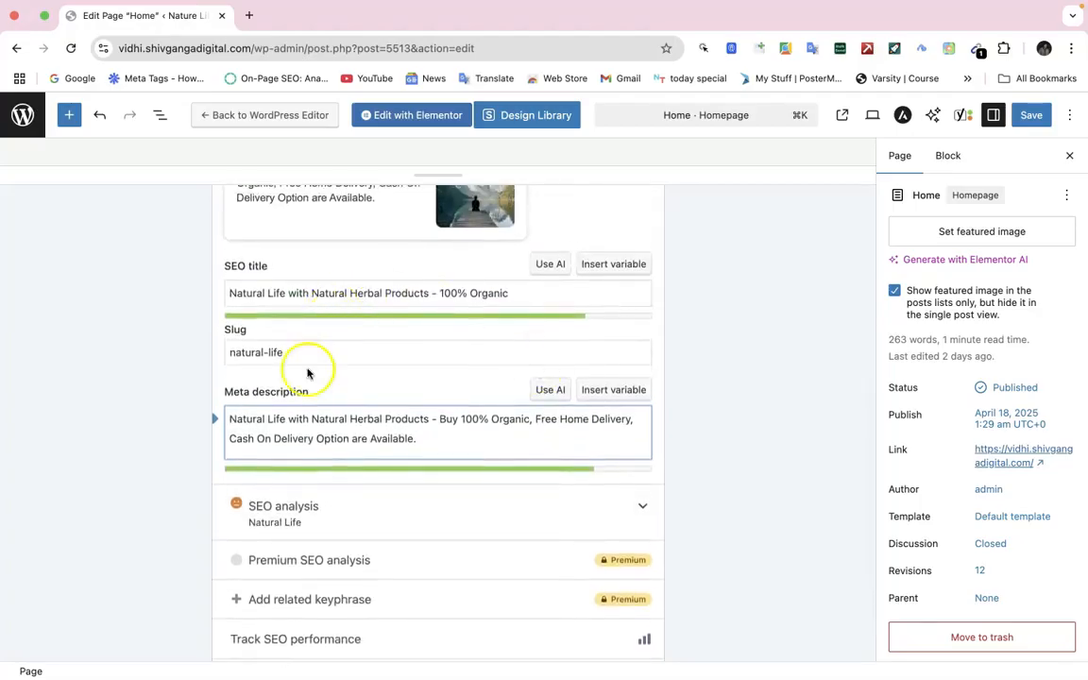
pyautogui.scroll(5, 318, 319)
pyautogui.scroll(4, 319, 322)
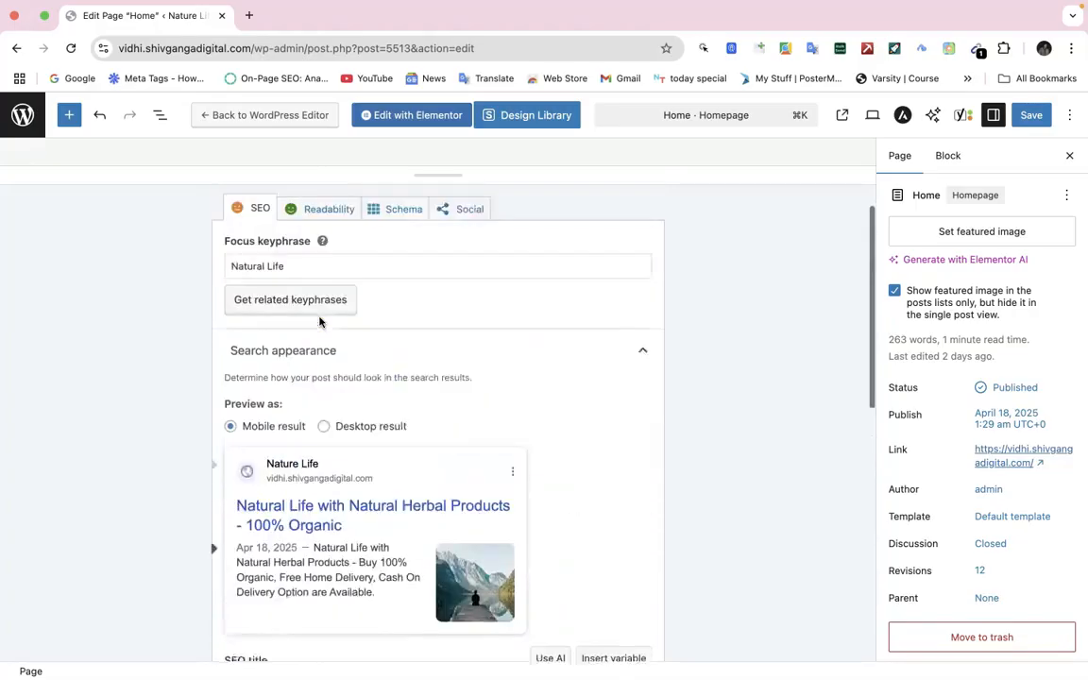
pyautogui.scroll(-10, 320, 322)
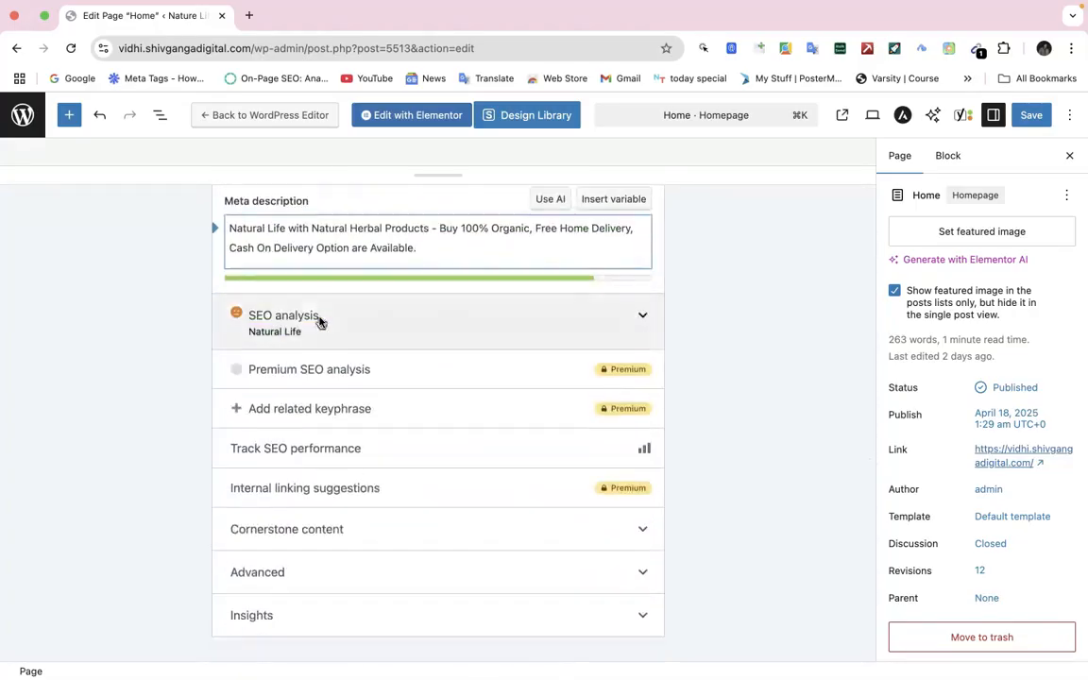
pyautogui.click(270, 490)
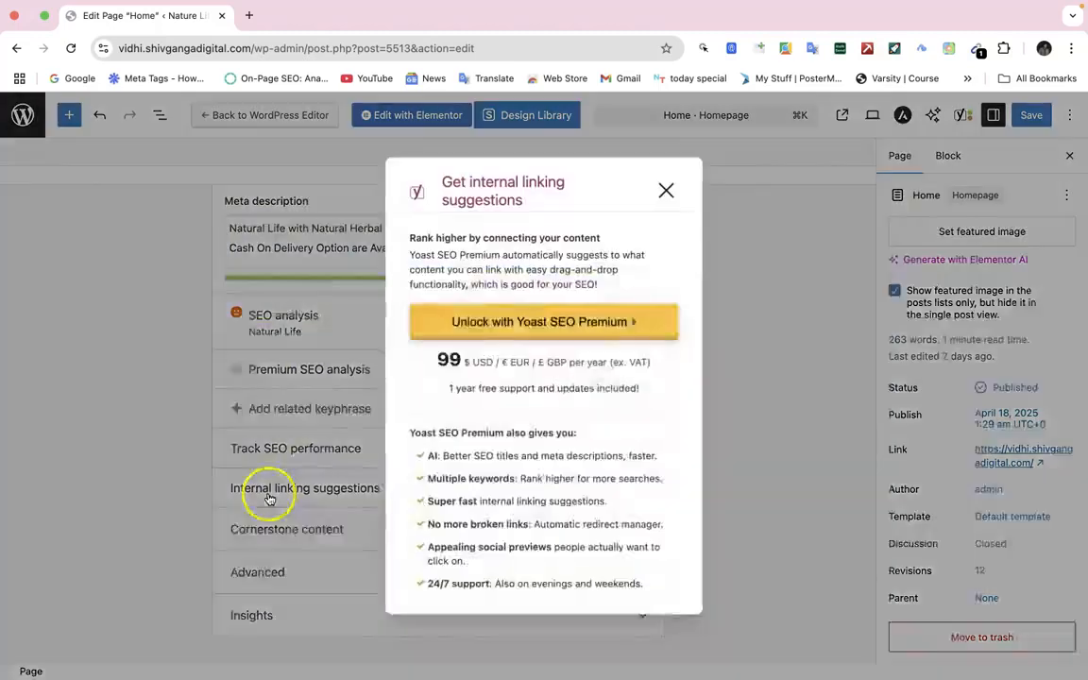
pyautogui.click(666, 191)
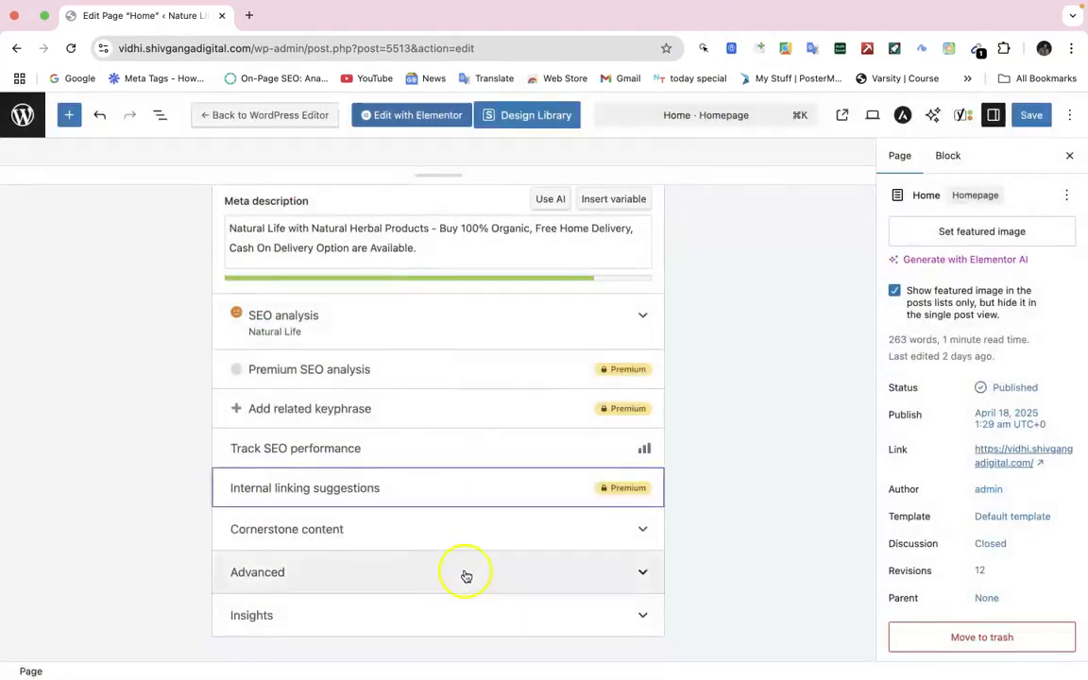
# Examine the advanced Yoast SEO settings for search visibility, link following, meta robots, breadcrumbs title and canonical URL.
pyautogui.click(464, 573)
pyautogui.scroll(-5, 464, 575)
pyautogui.scroll(-2, 466, 576)
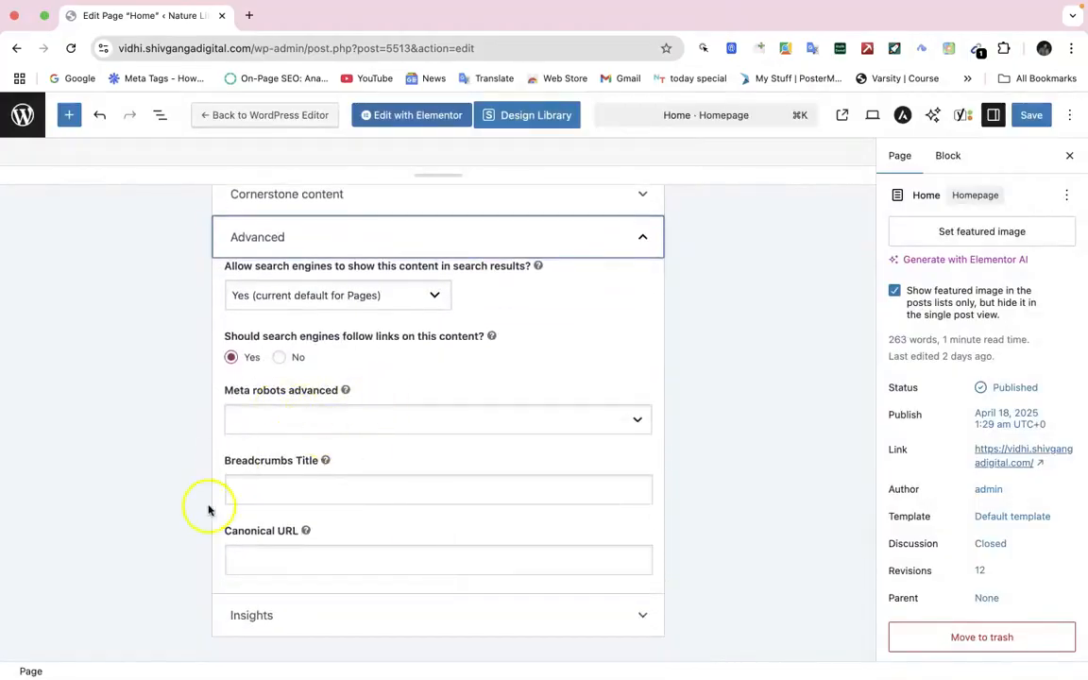
pyautogui.scroll(4, 396, 456)
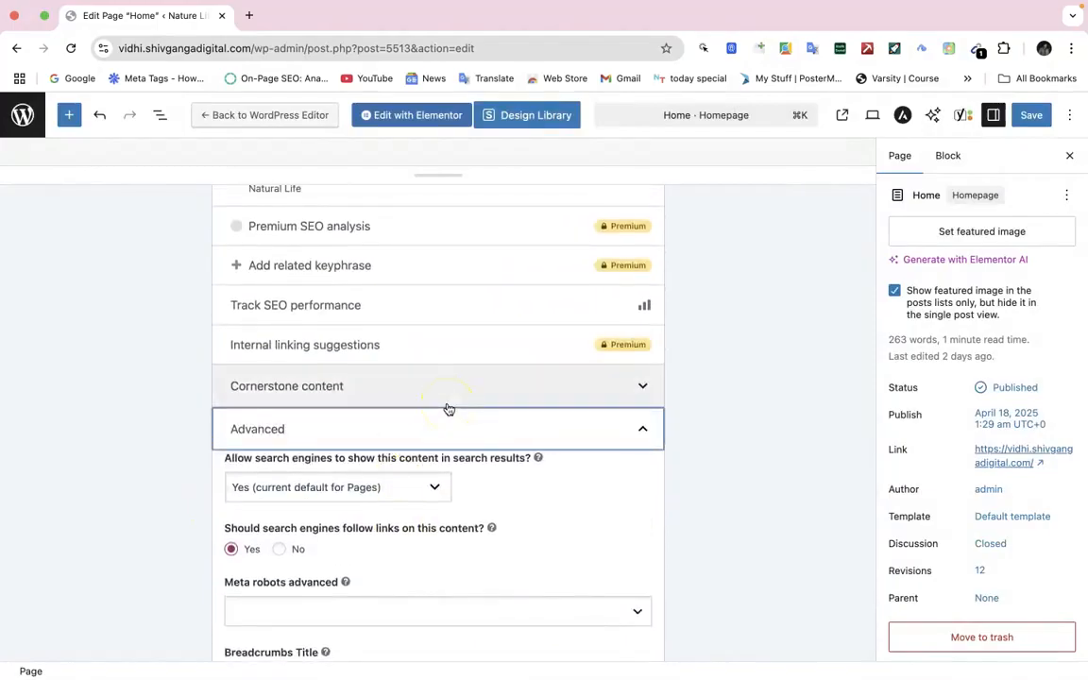
pyautogui.scroll(10, 449, 408)
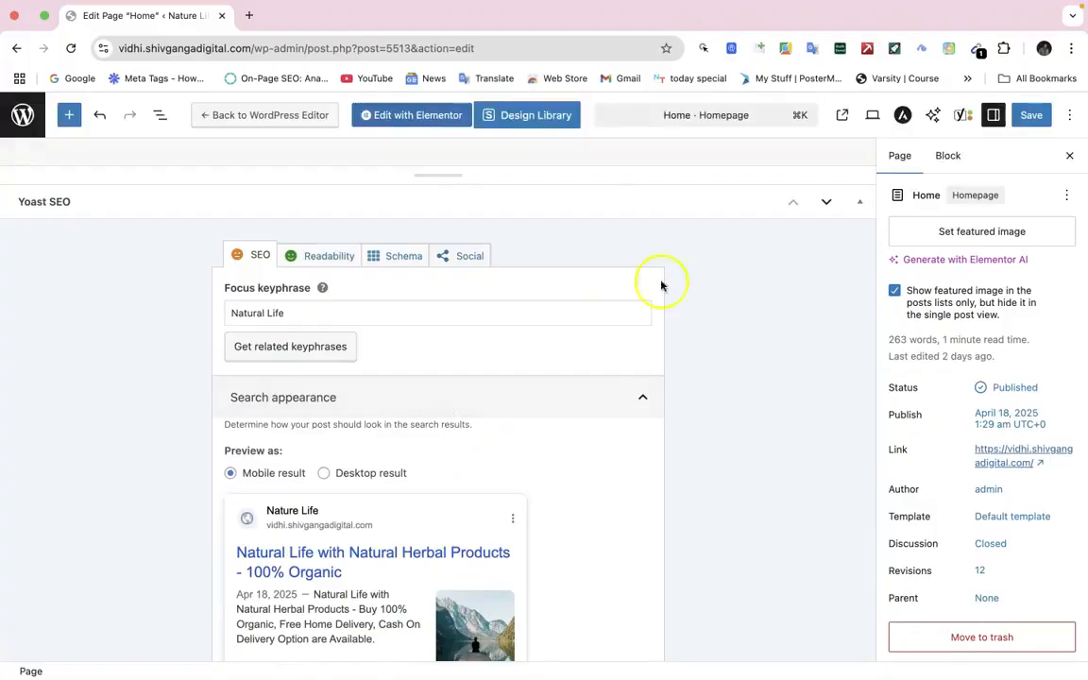
# Save the Home page and review its readability analysis results.
pyautogui.click(1032, 115)
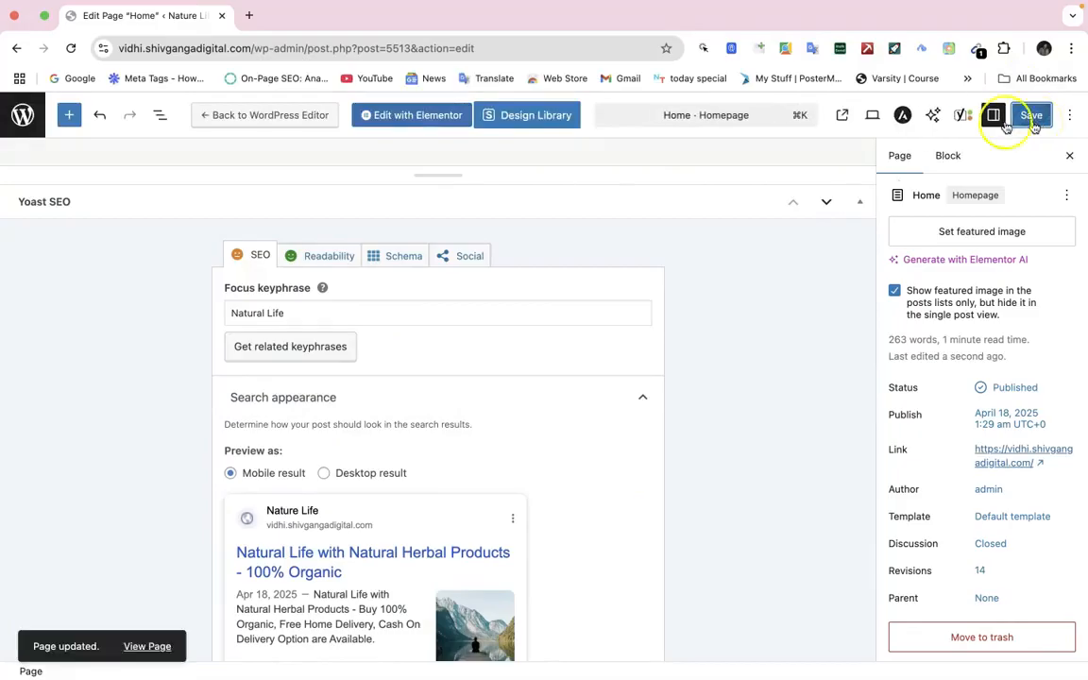
pyautogui.click(260, 259)
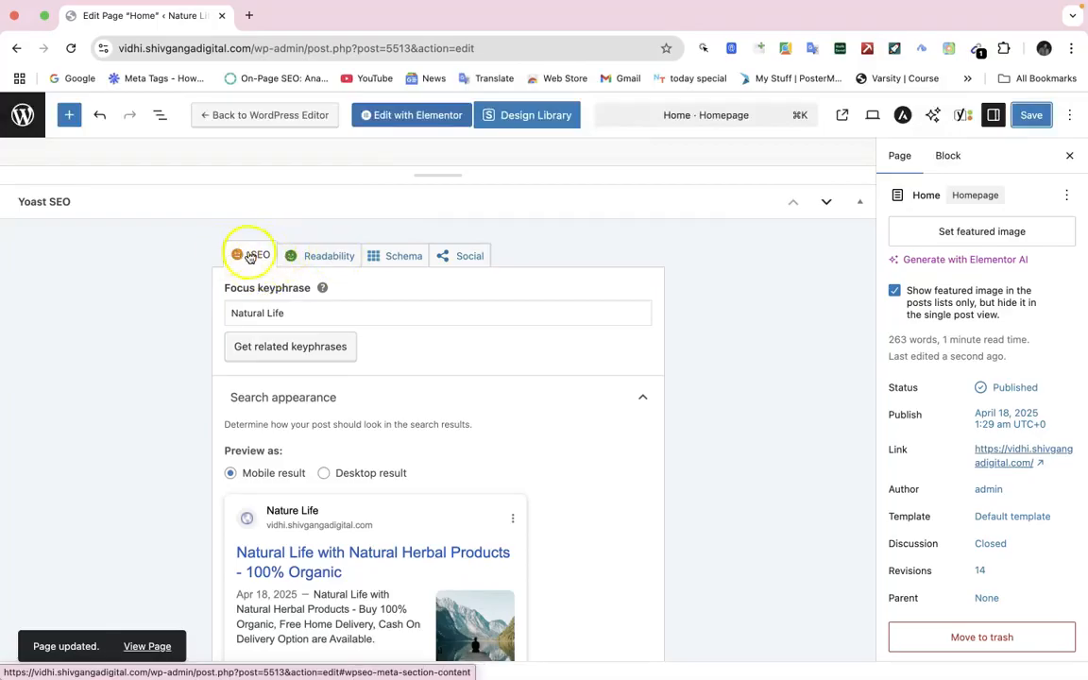
pyautogui.click(317, 256)
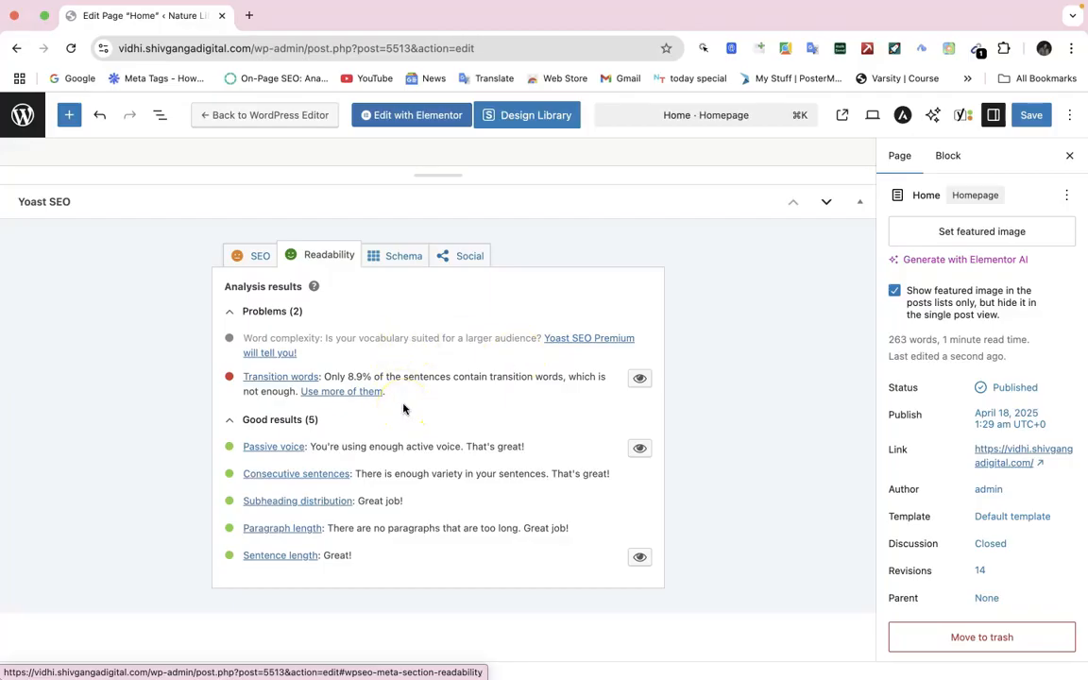
# Examine the problems listed in the SEO analysis for the focus keyphrase "Natural Life".
pyautogui.click(249, 267)
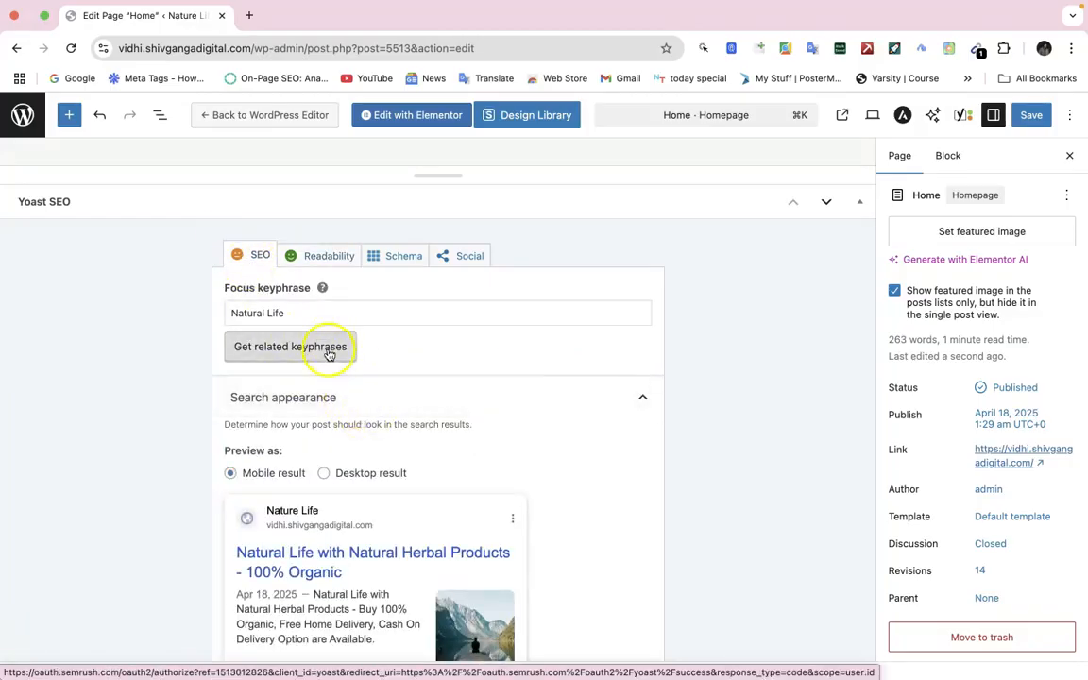
pyautogui.scroll(-3, 328, 354)
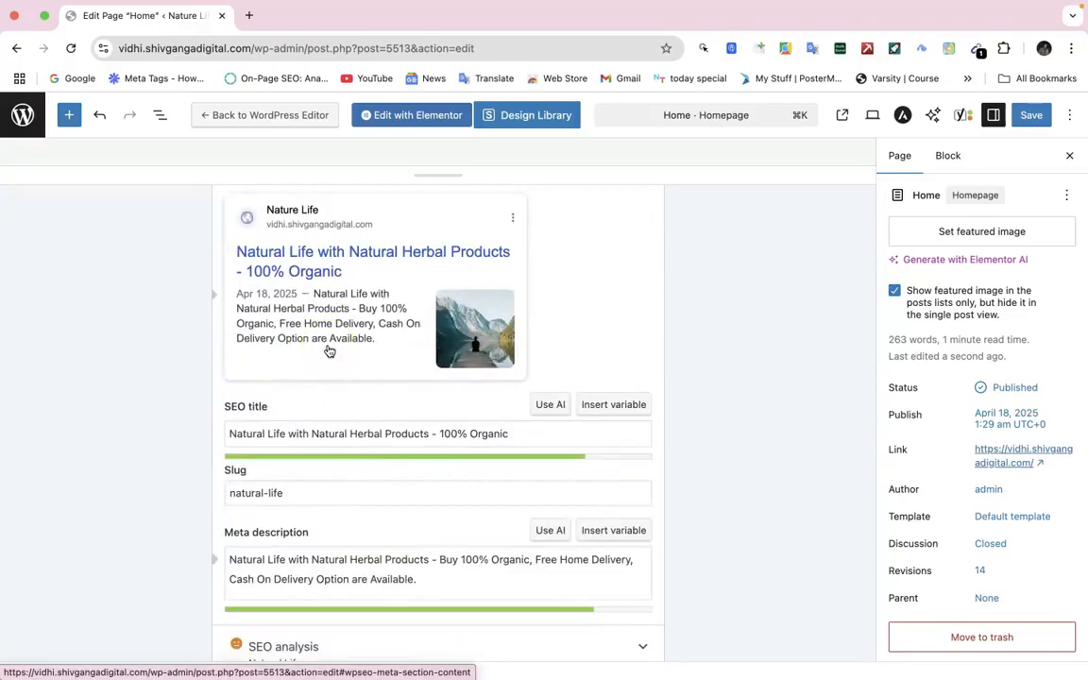
pyautogui.scroll(-2, 329, 351)
pyautogui.click(353, 486)
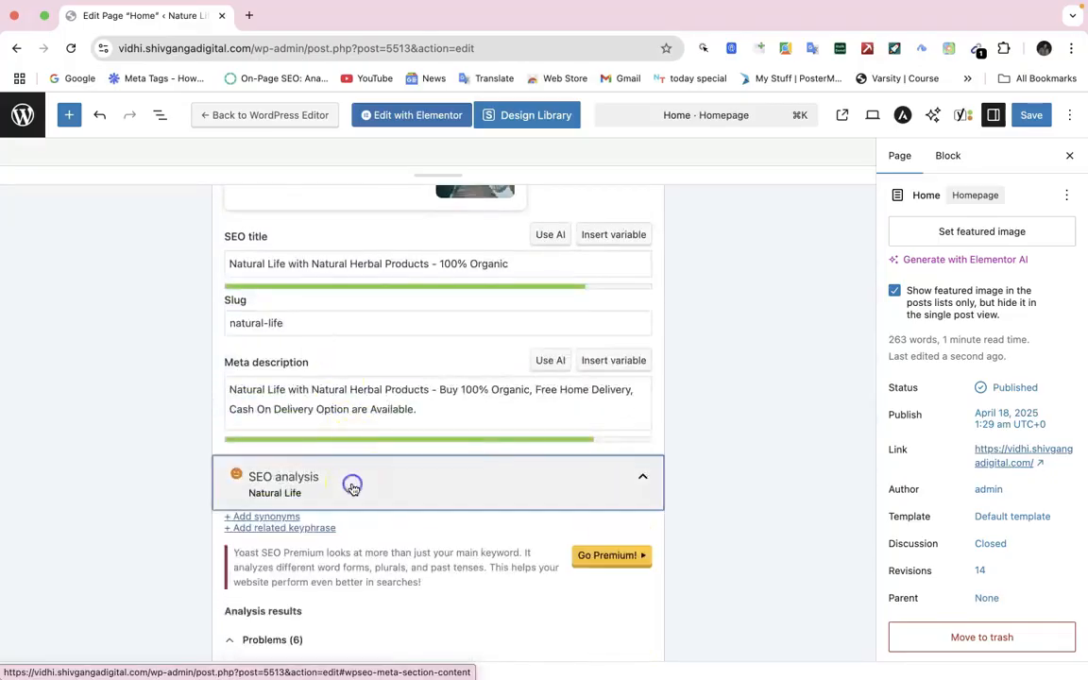
pyautogui.scroll(-2, 351, 463)
pyautogui.scroll(-1, 326, 555)
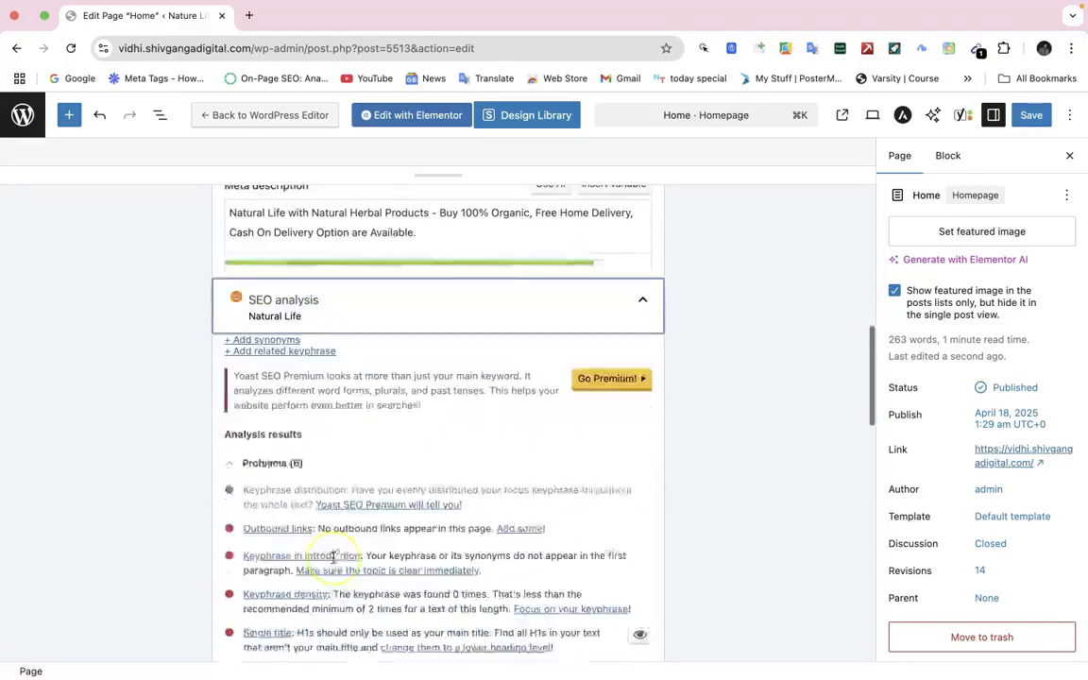
pyautogui.scroll(-1, 333, 557)
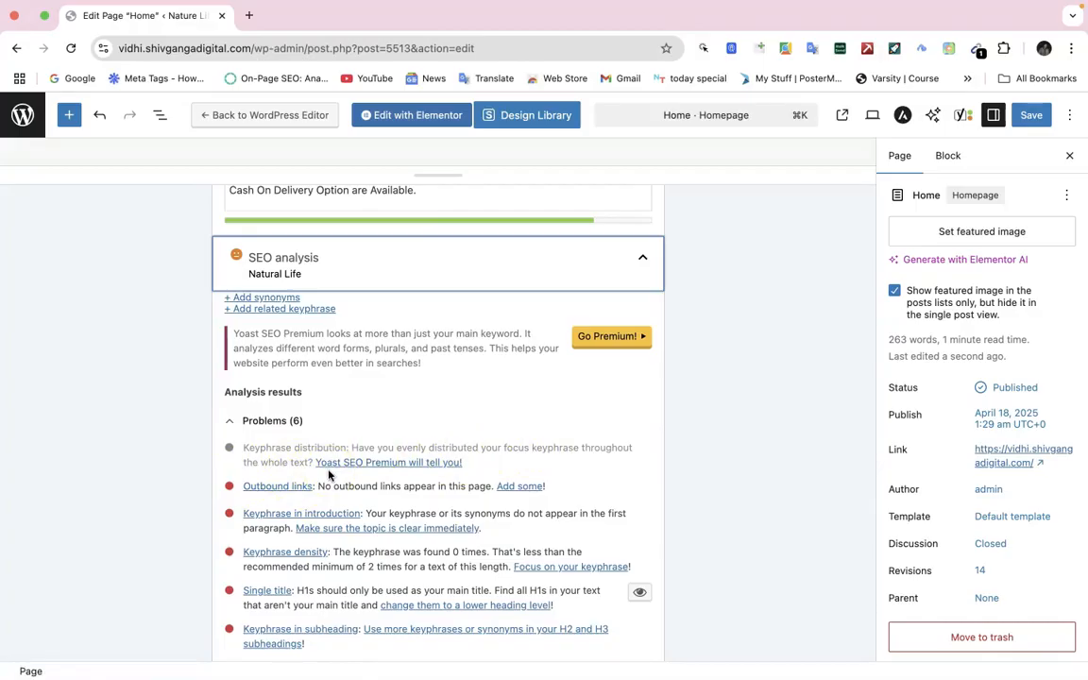
pyautogui.click(392, 472)
pyautogui.scroll(-1, 392, 475)
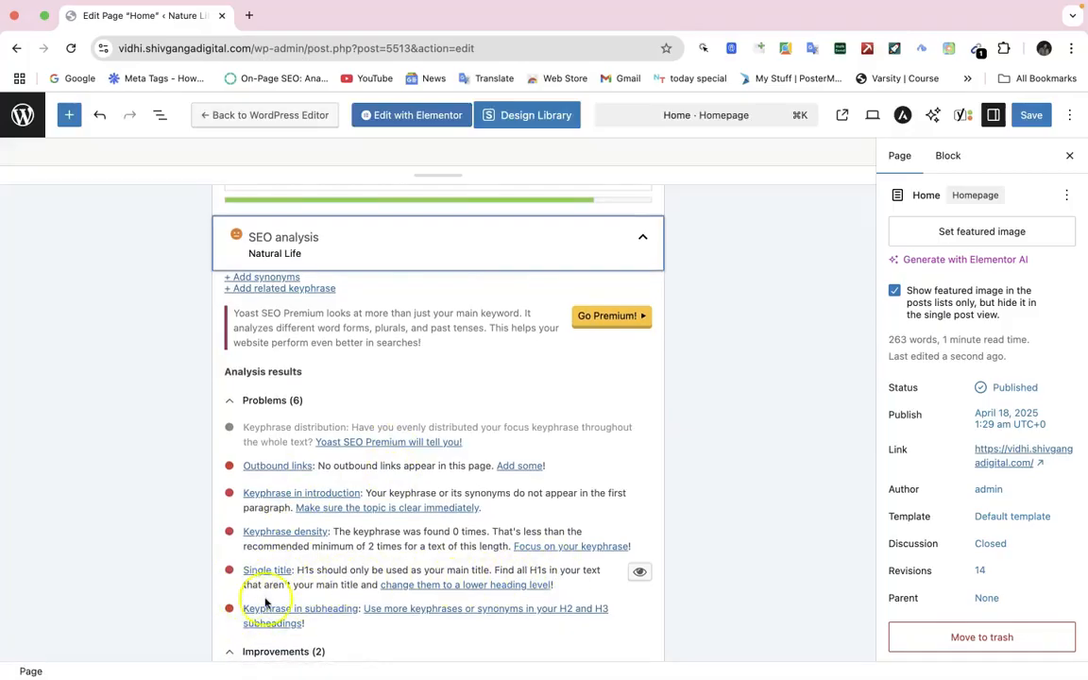
# Save the Home page again and open it for editing in Elementor.
pyautogui.scroll(5, 312, 585)
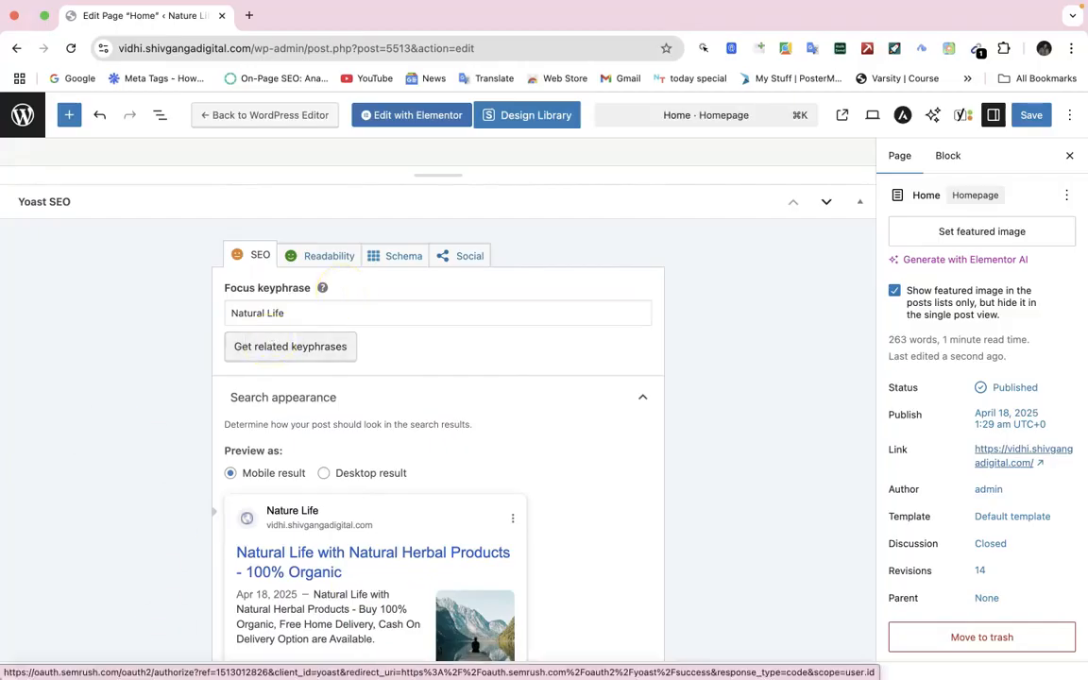
pyautogui.click(1036, 119)
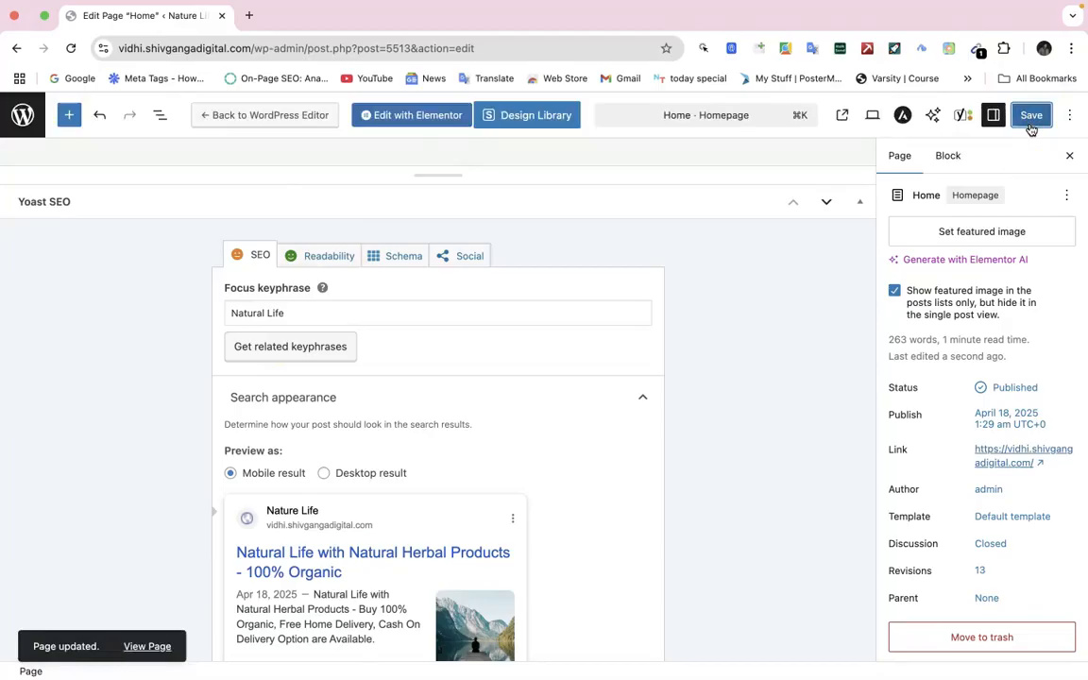
pyautogui.click(457, 120)
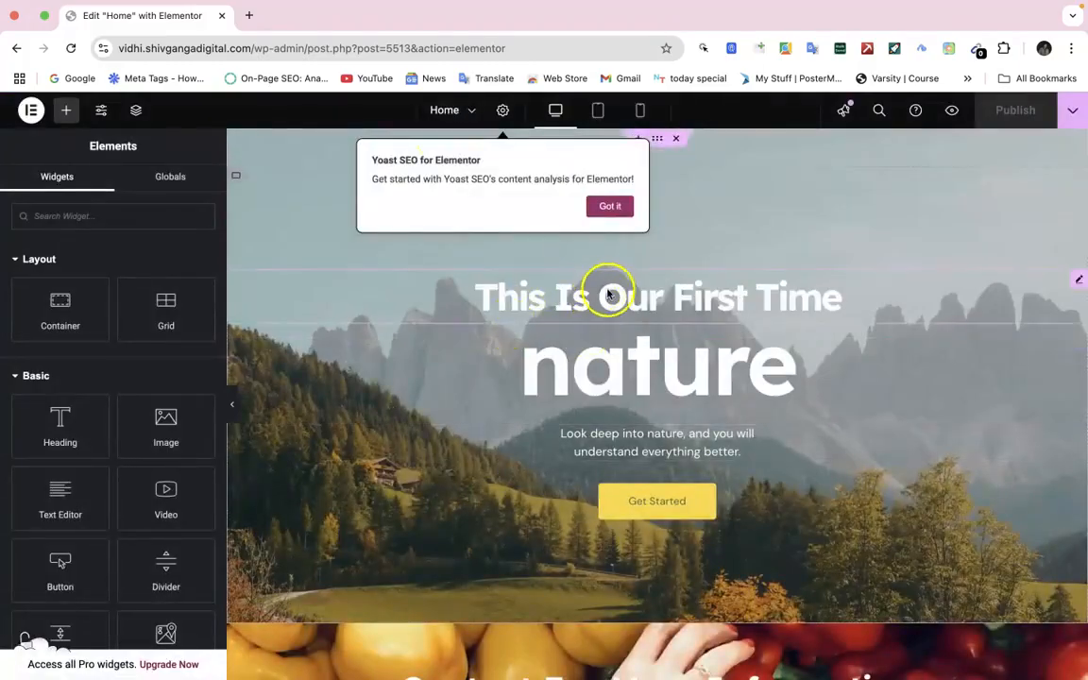
# Change the hero's "this is our first time" heading to "Buy 100% Natural Product" and dismiss the Yoast SEO for Elementor notice.
pyautogui.click(607, 288)
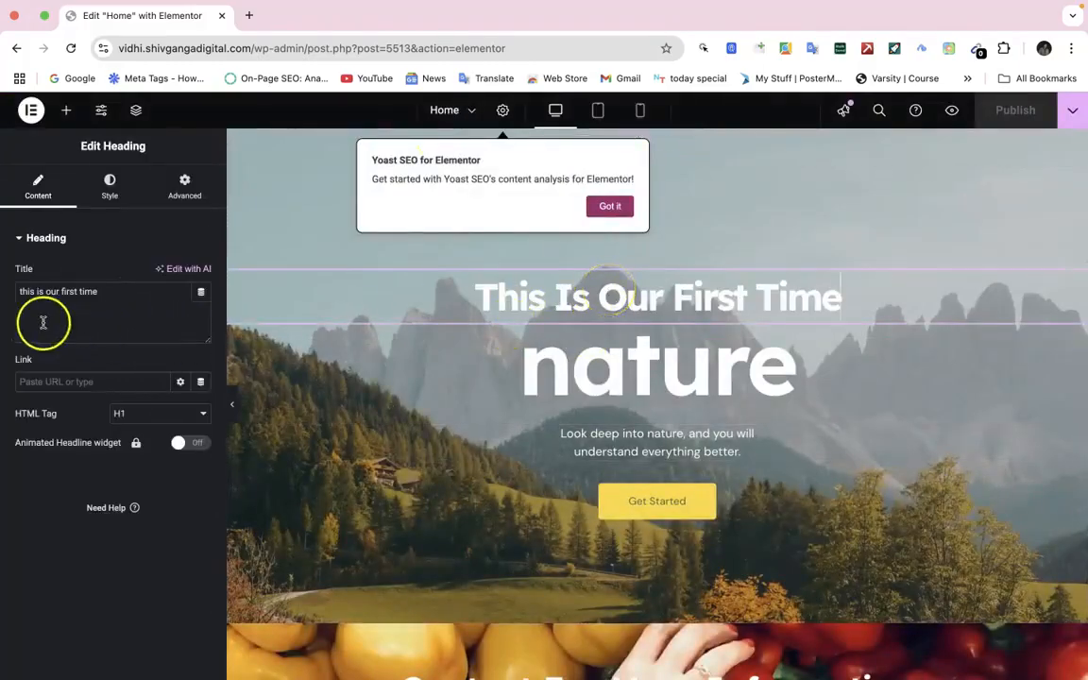
pyautogui.press('super+a')
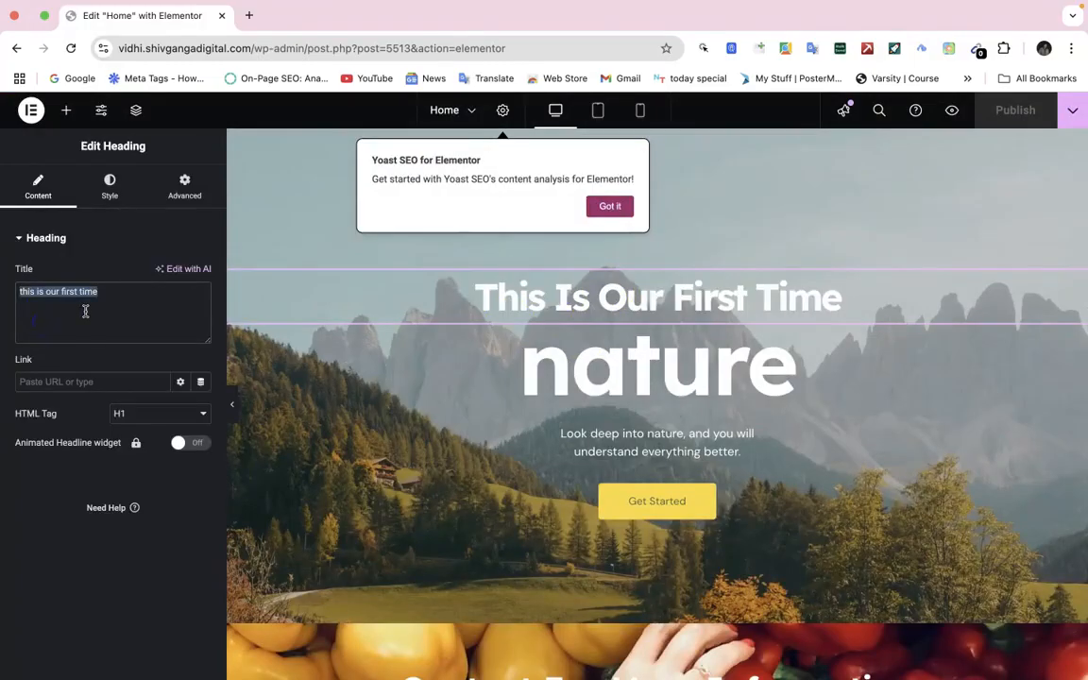
pyautogui.write('Buy')
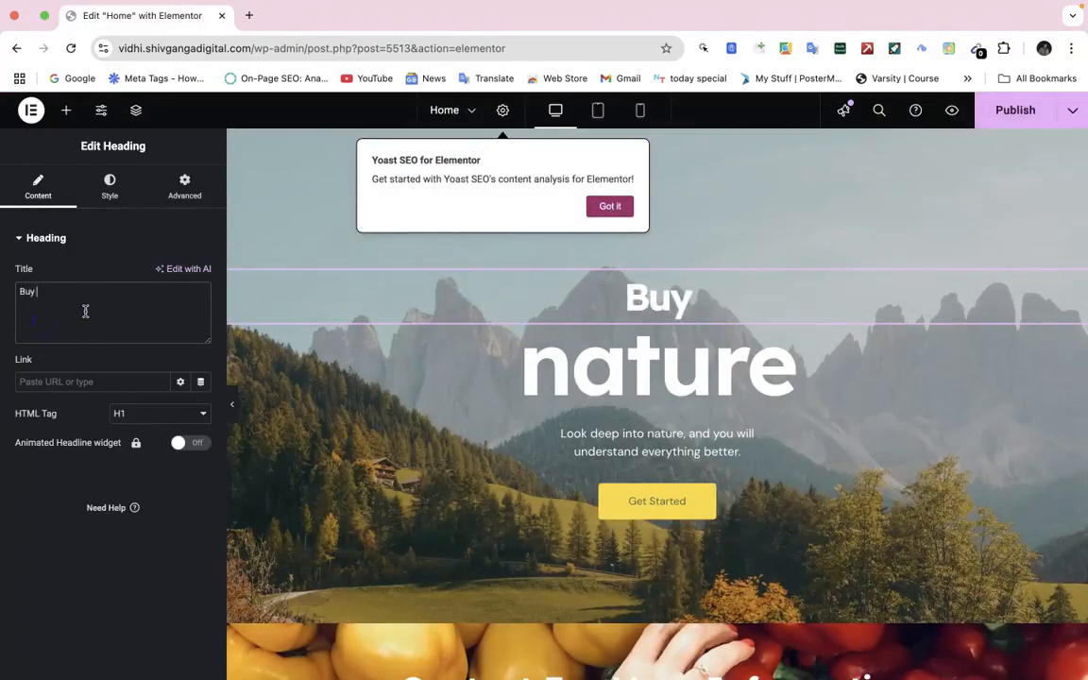
pyautogui.write(' 100')
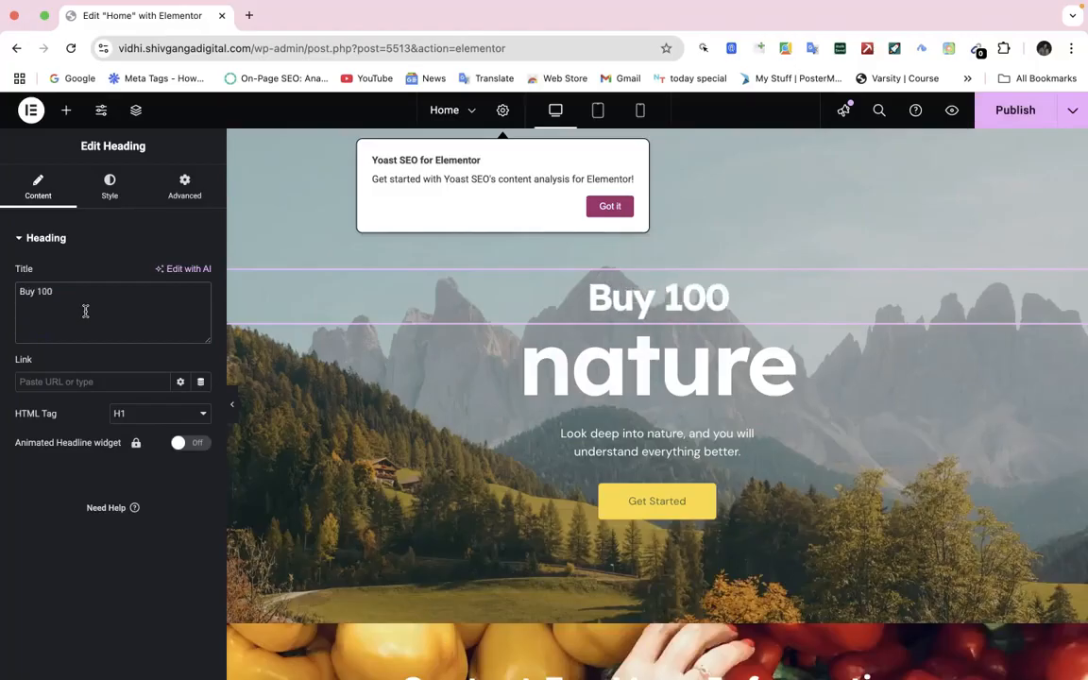
pyautogui.write('% Natu')
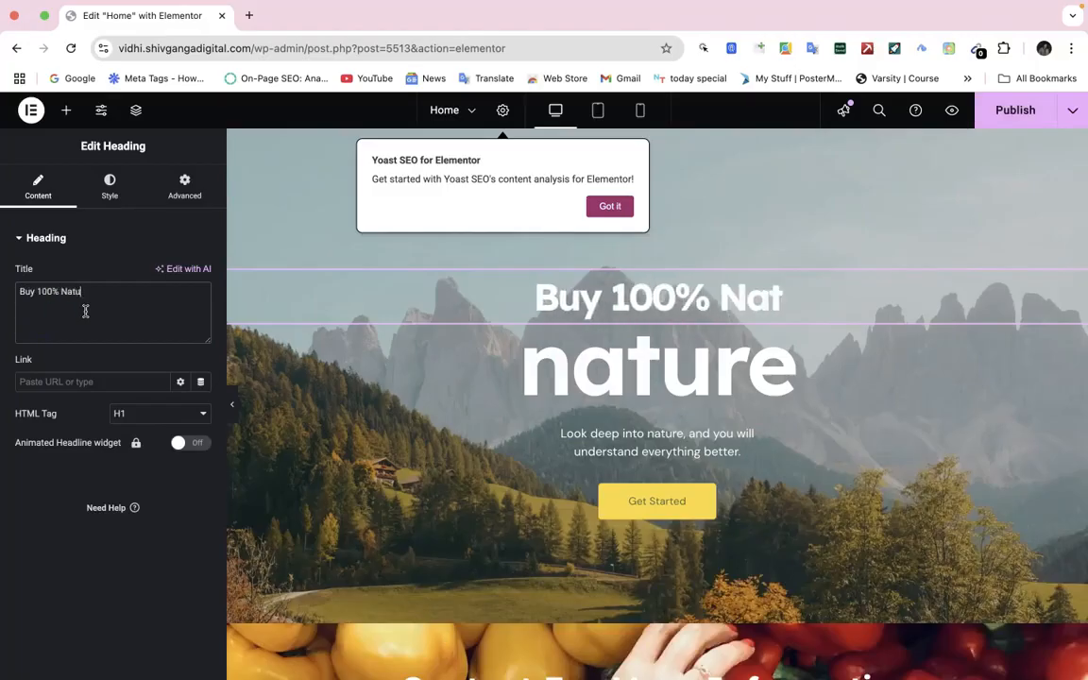
pyautogui.write('ral Prdu')
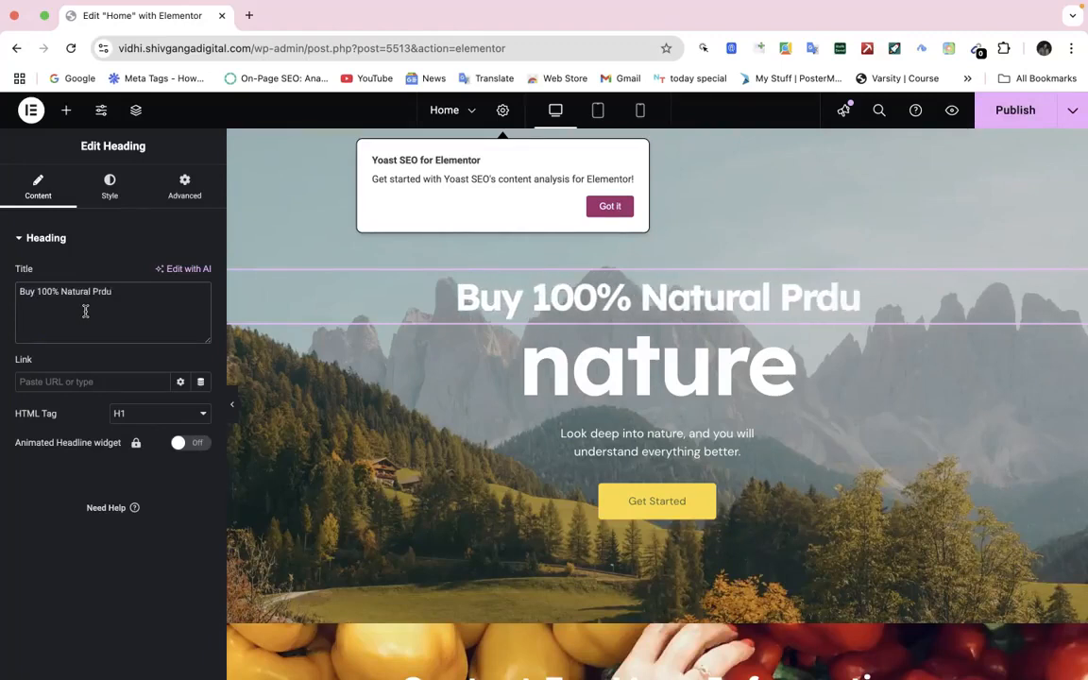
pyautogui.press('BackSpace')
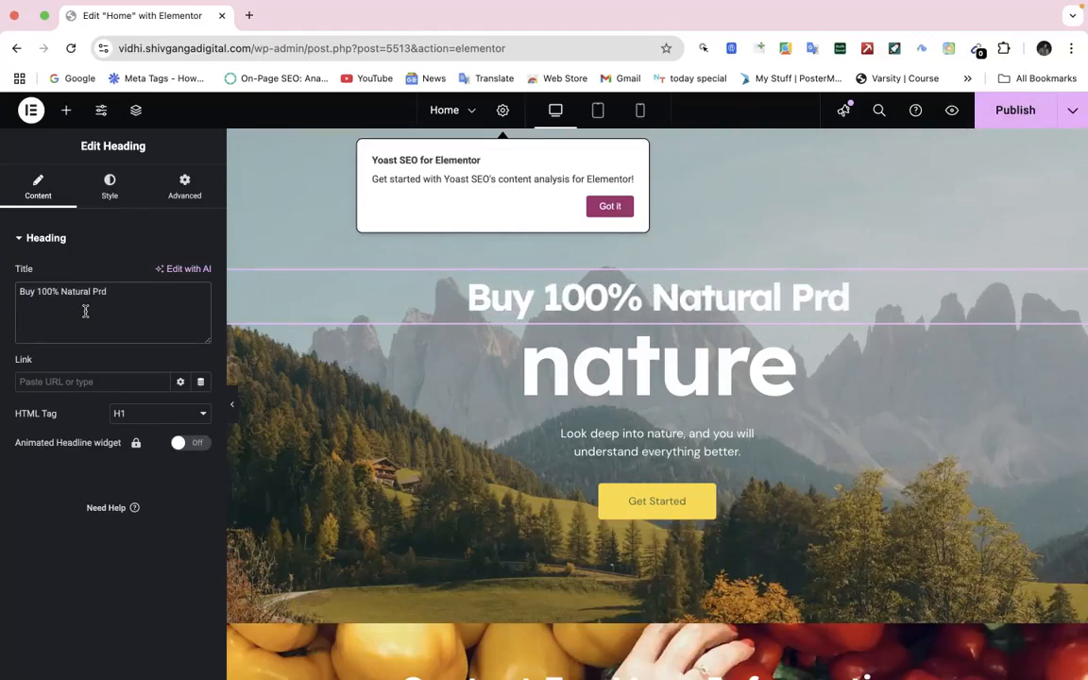
pyautogui.write('o')
pyautogui.press('BackSpace')
pyautogui.press('BackSpace')
pyautogui.press('BackSpace')
pyautogui.write('roduct')
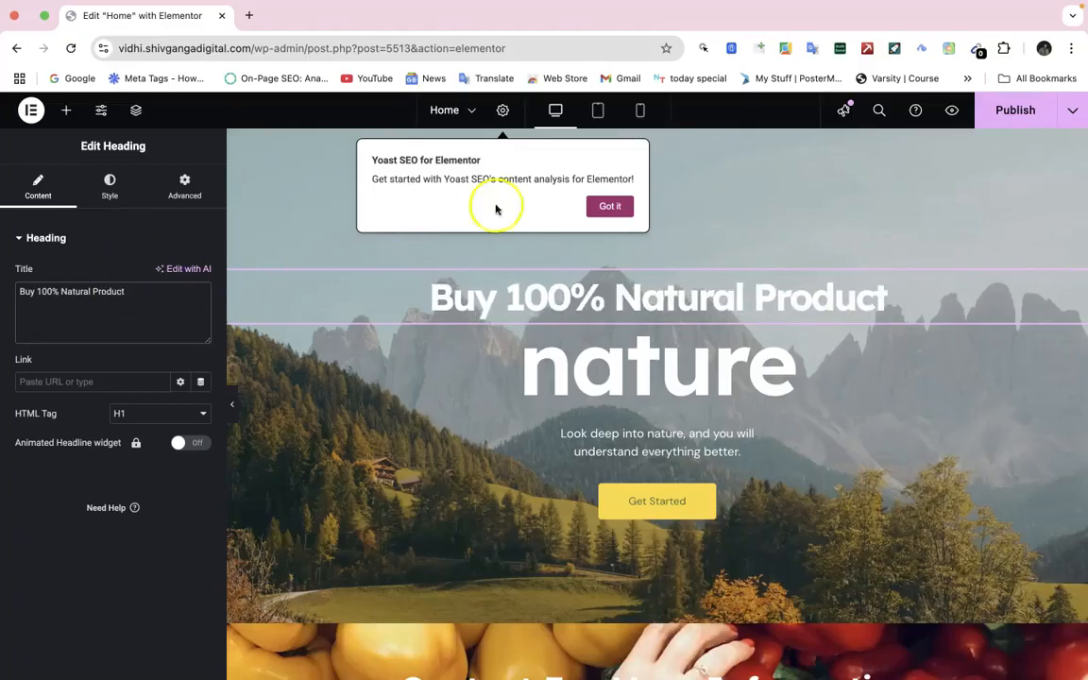
pyautogui.click(622, 209)
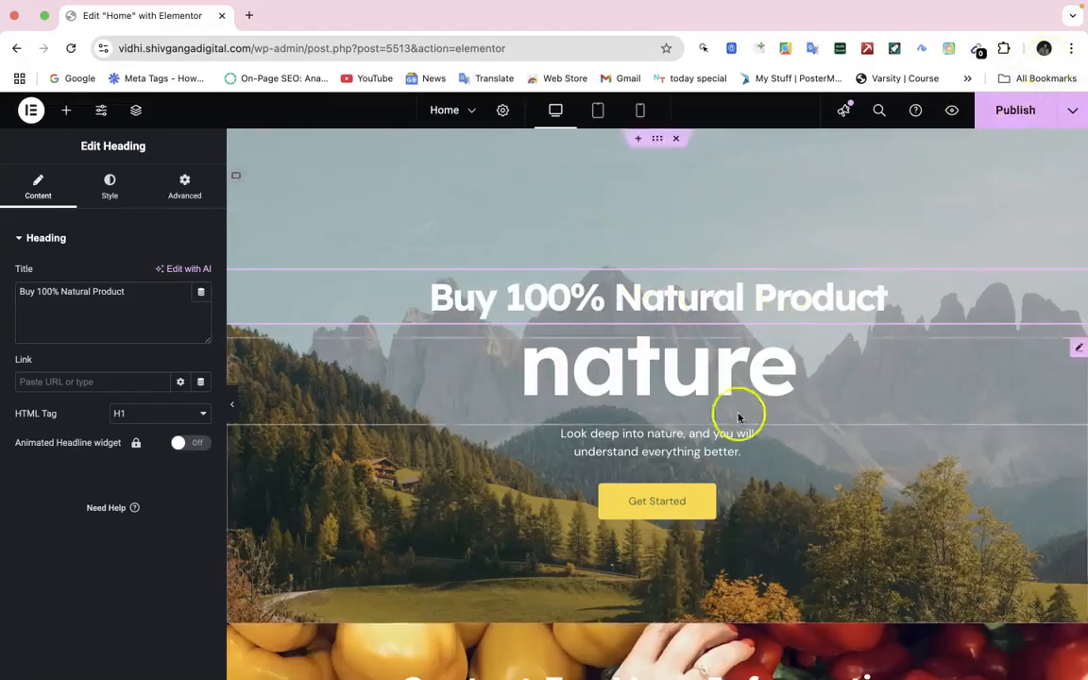
# Publish the edited Home page and check the content settings of both hero headings.
pyautogui.click(633, 380)
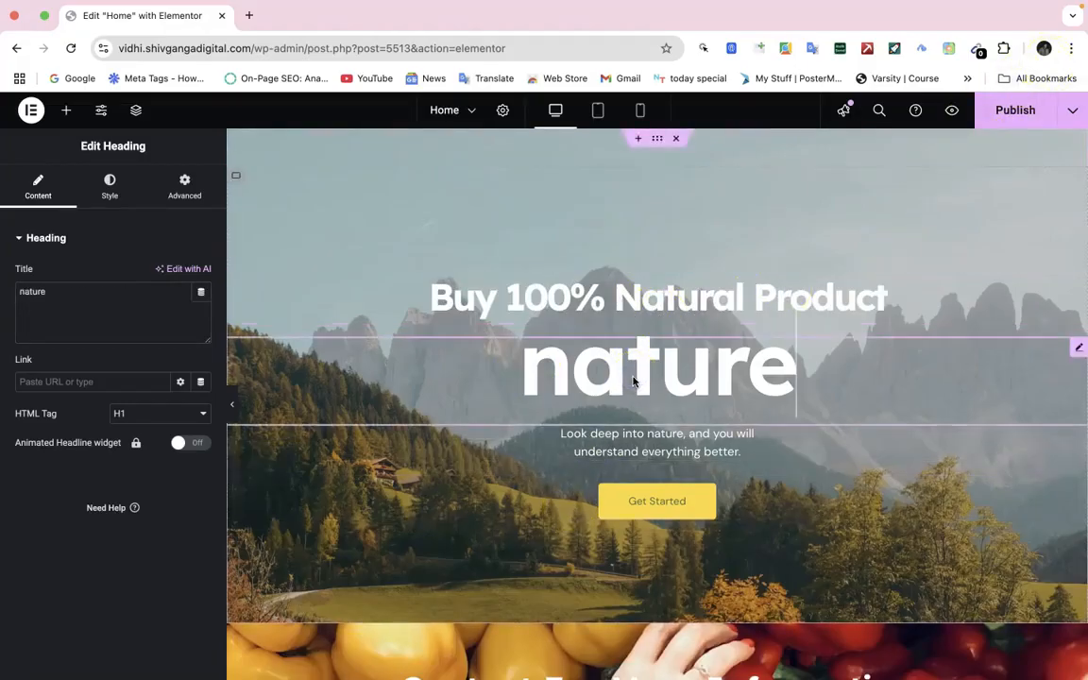
pyautogui.doubleClick(633, 381)
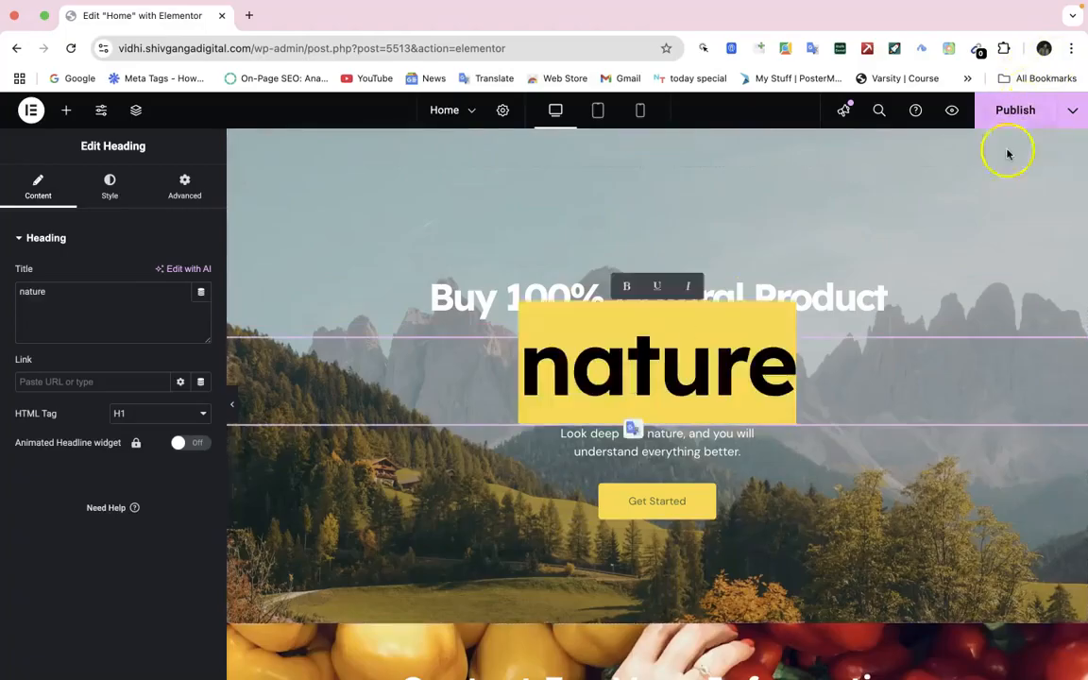
pyautogui.click(1020, 111)
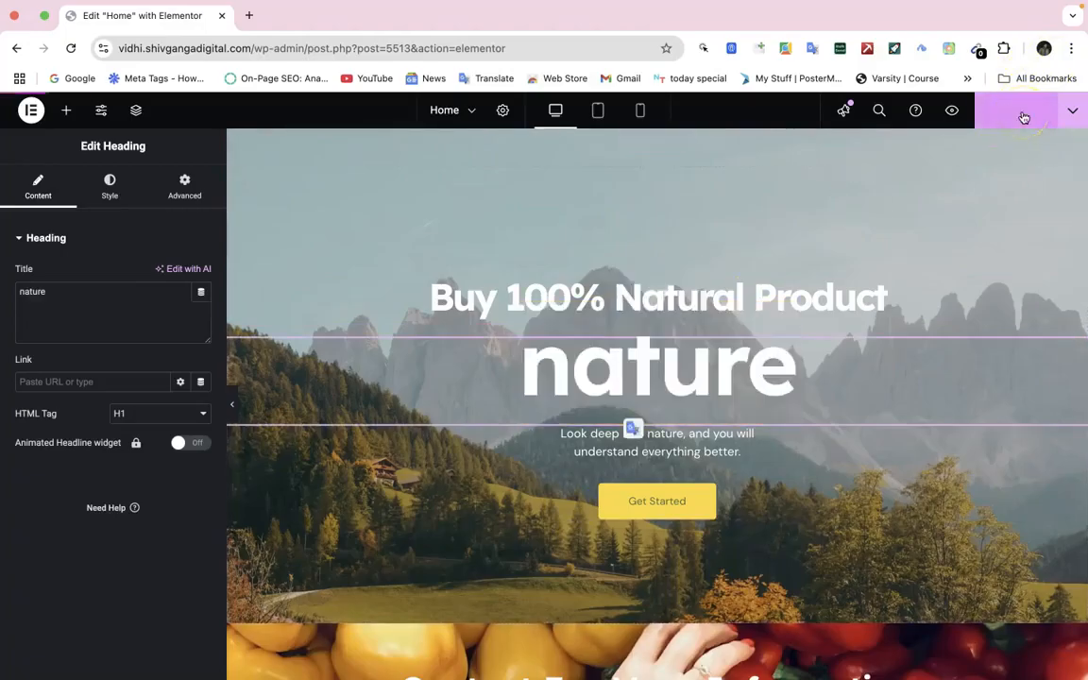
pyautogui.click(697, 294)
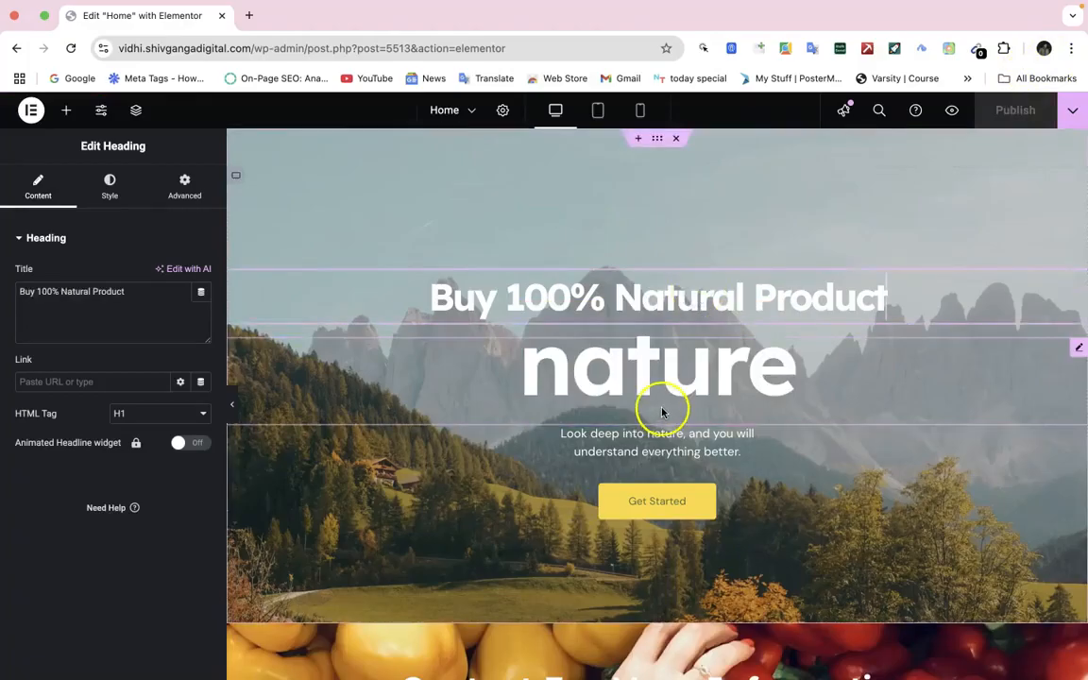
pyautogui.click(608, 342)
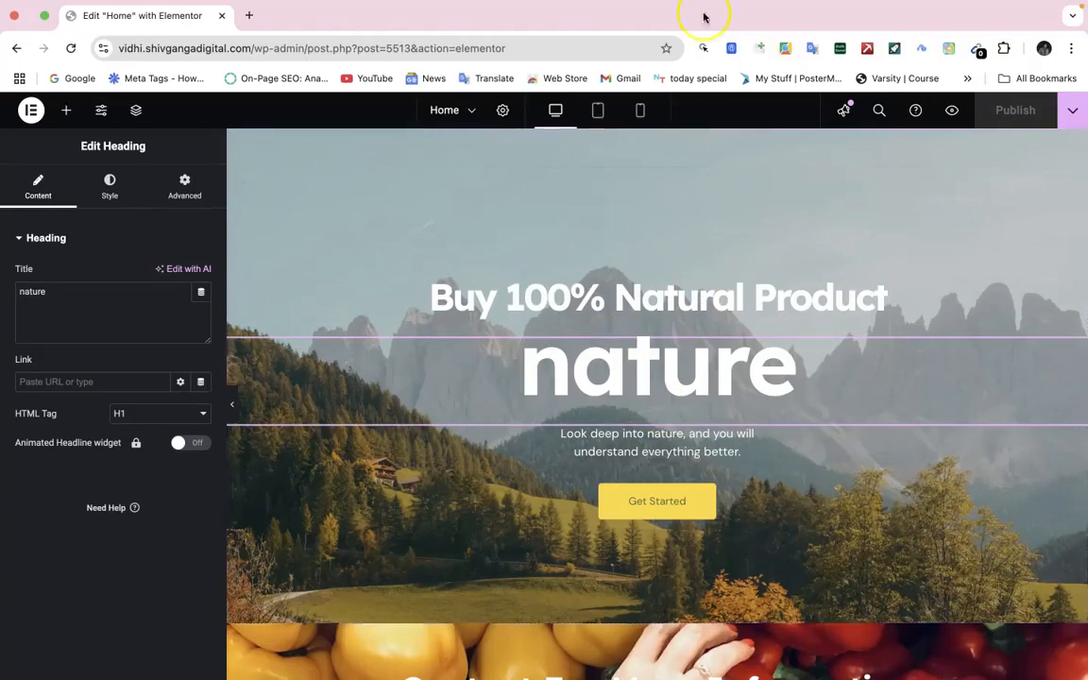
# Leave Elementor and the page editor for the list of all pages, and review each page's SEO and readability scores.
pyautogui.click(16, 46)
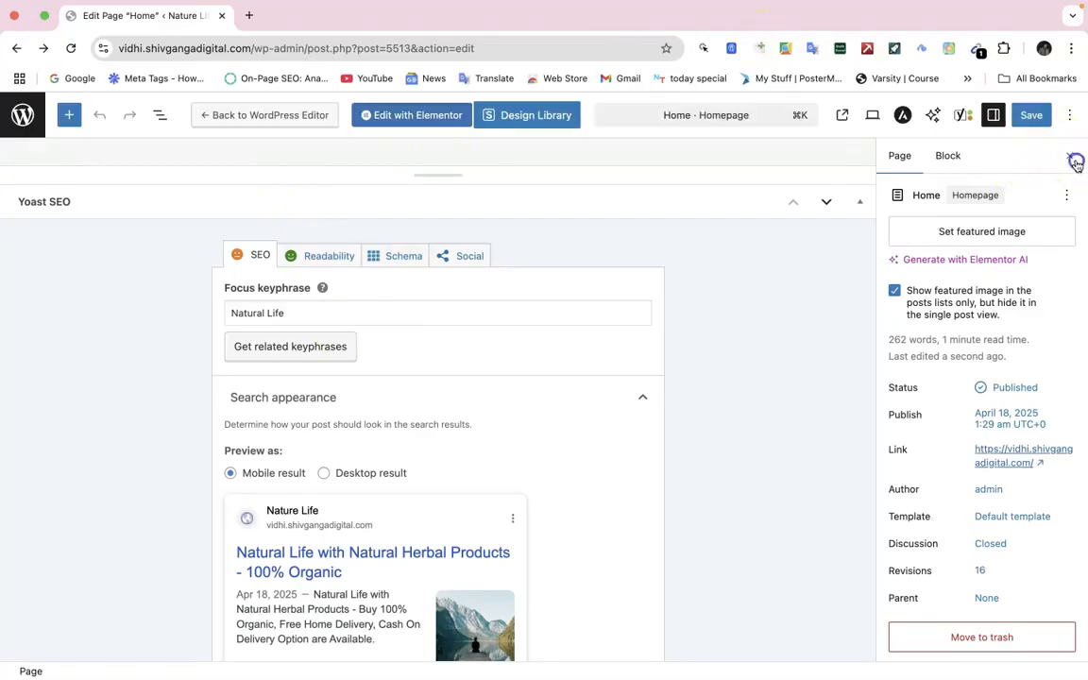
pyautogui.click(1075, 162)
pyautogui.click(29, 119)
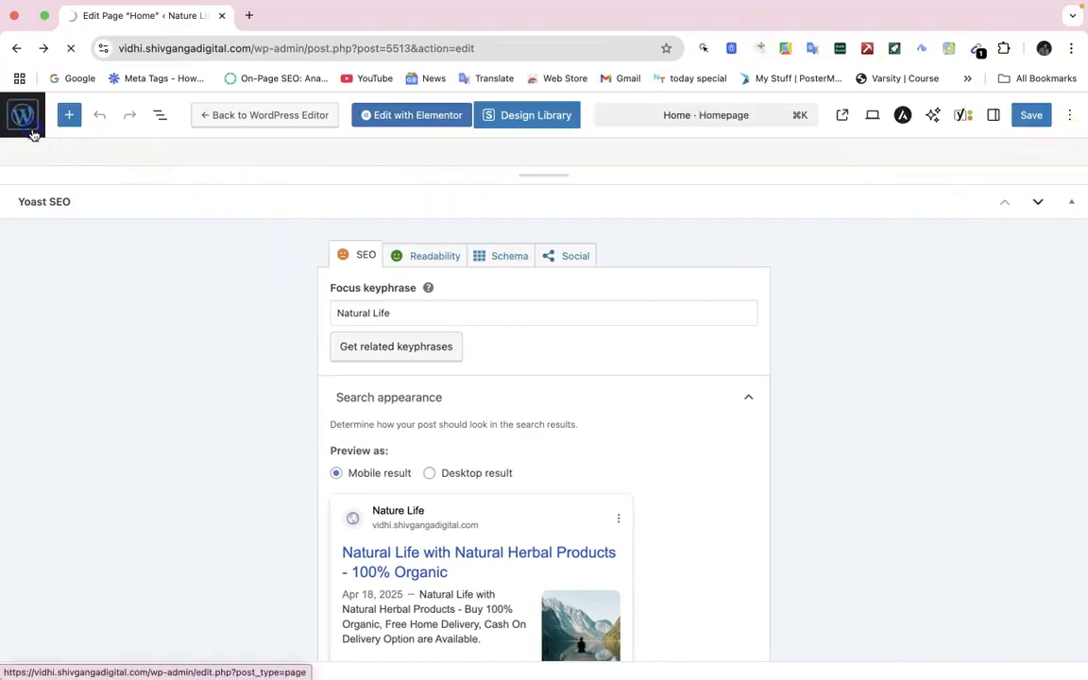
pyautogui.scroll(-3, 312, 409)
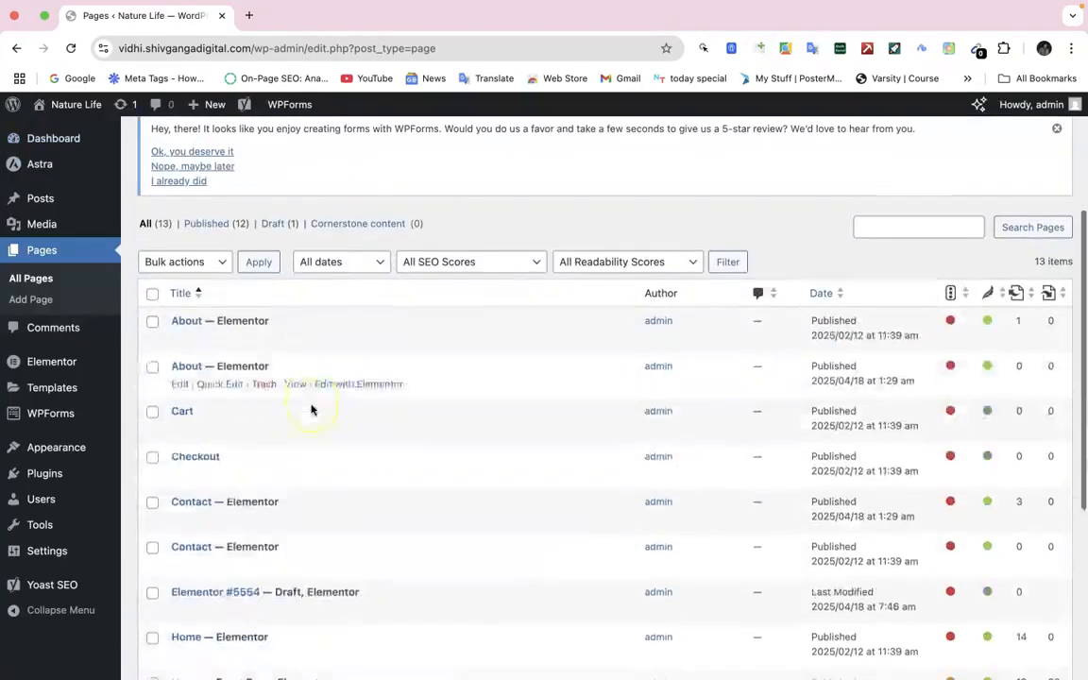
pyautogui.scroll(-3, 312, 409)
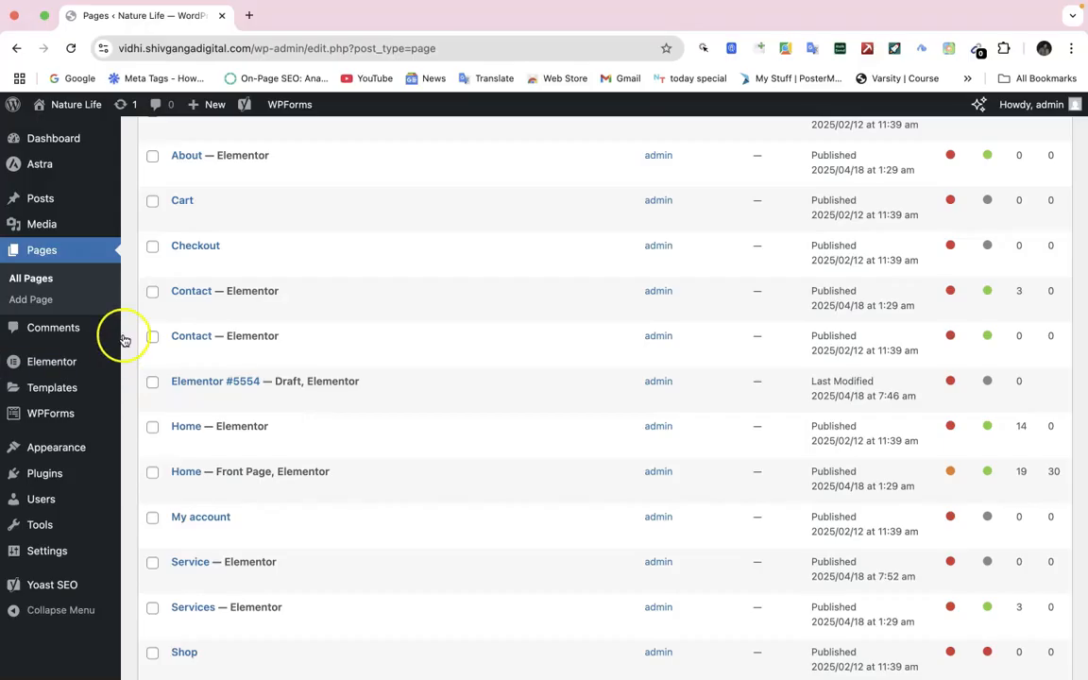
pyautogui.moveTo(231, 337)
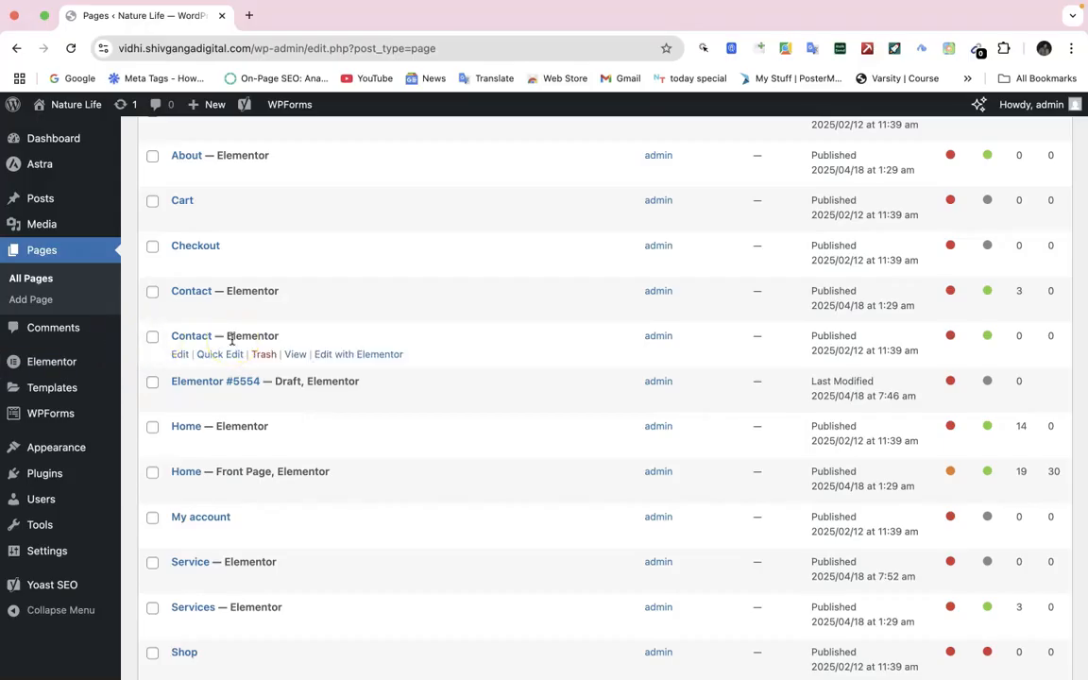
# Search the plugin library for "seo" and look through the available SEO plugins.
pyautogui.click(55, 480)
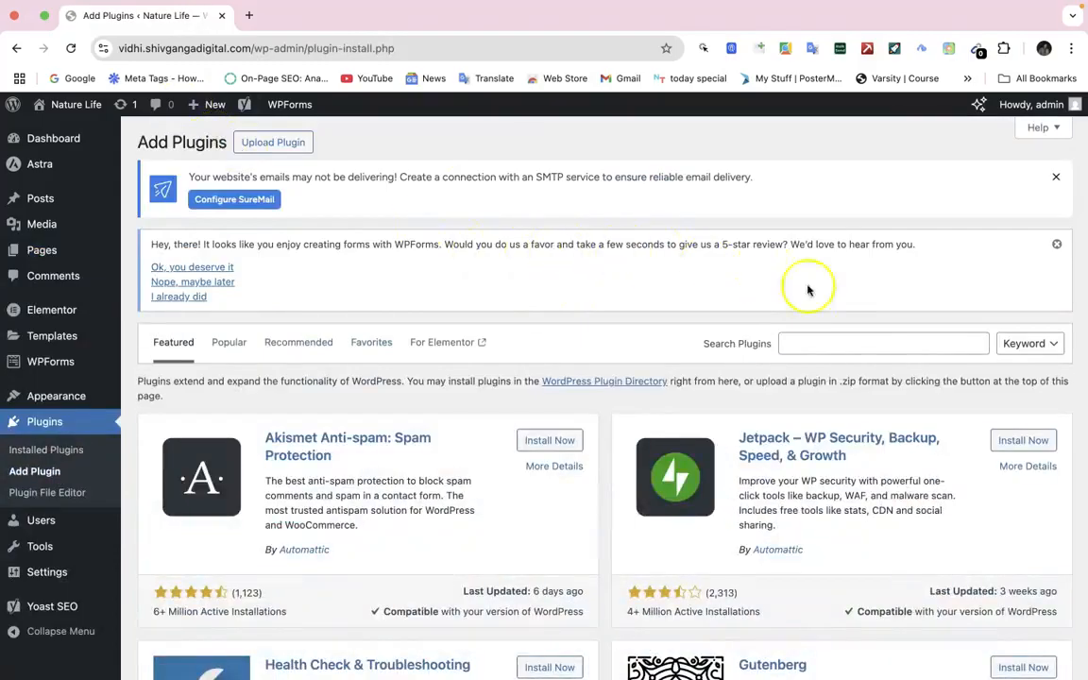
pyautogui.click(843, 347)
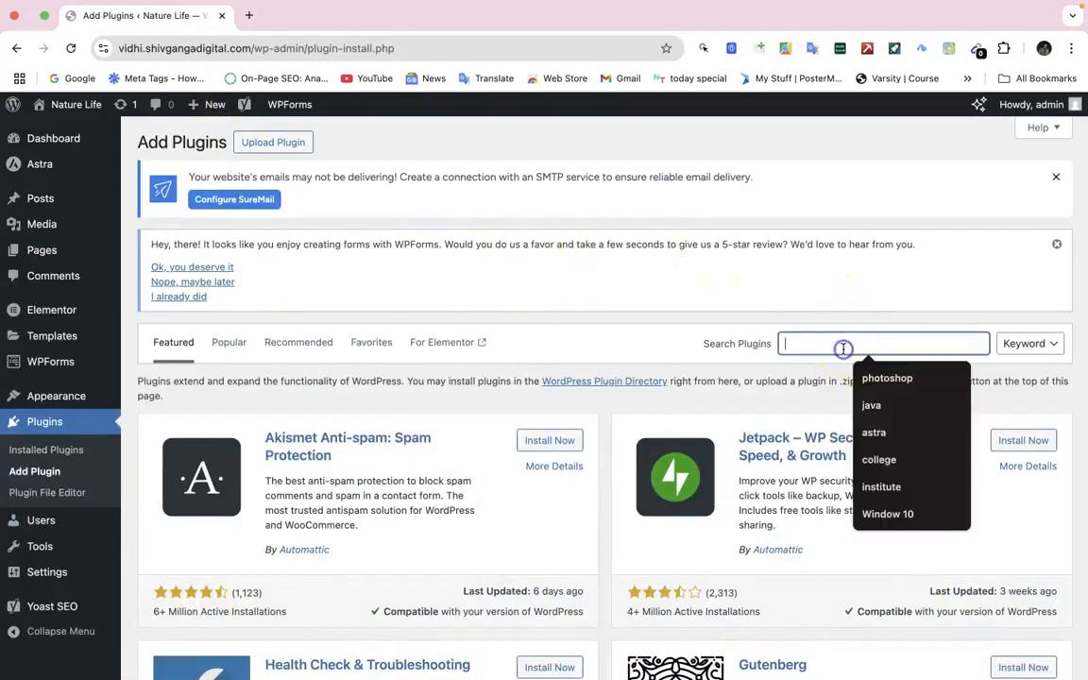
pyautogui.write('seo')
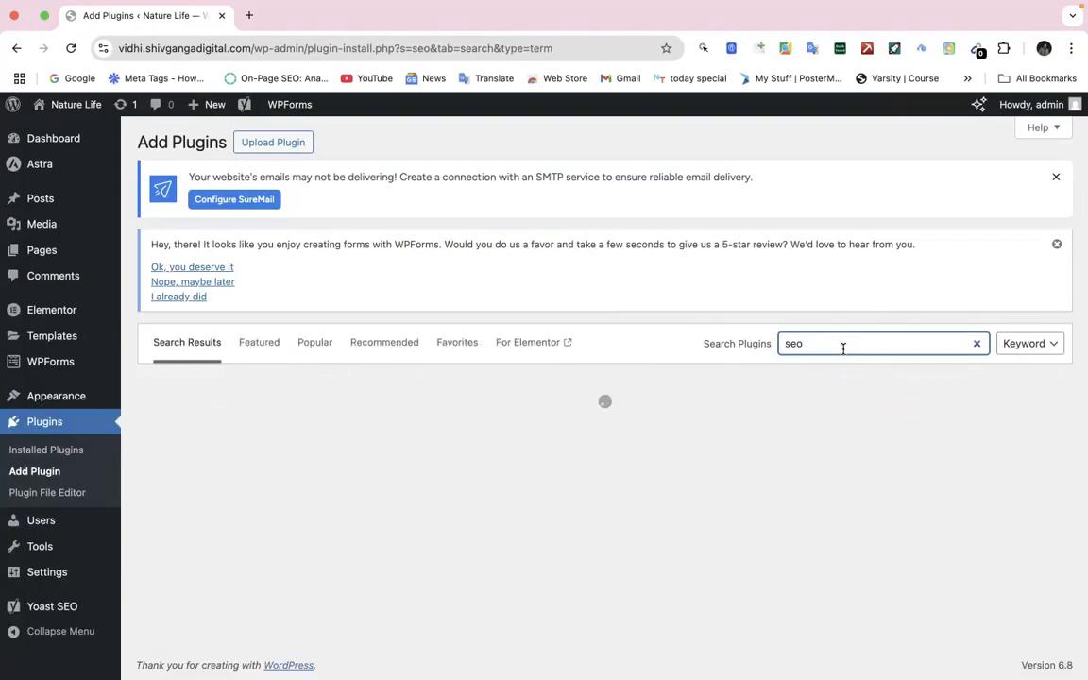
pyautogui.scroll(-2, 549, 517)
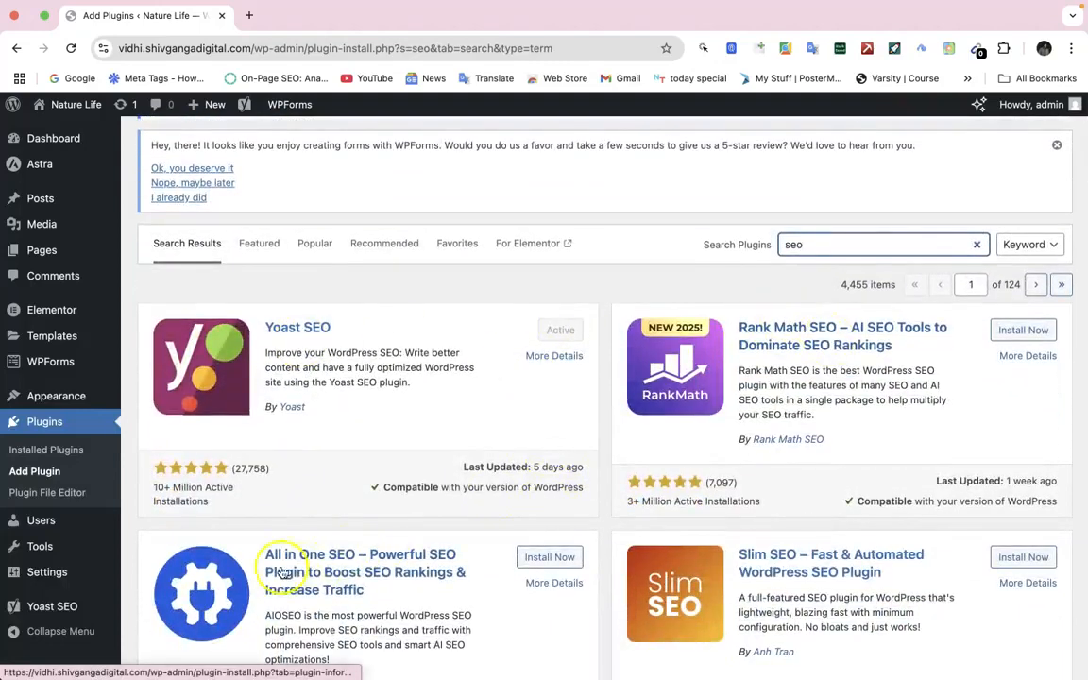
pyautogui.scroll(-1, 318, 556)
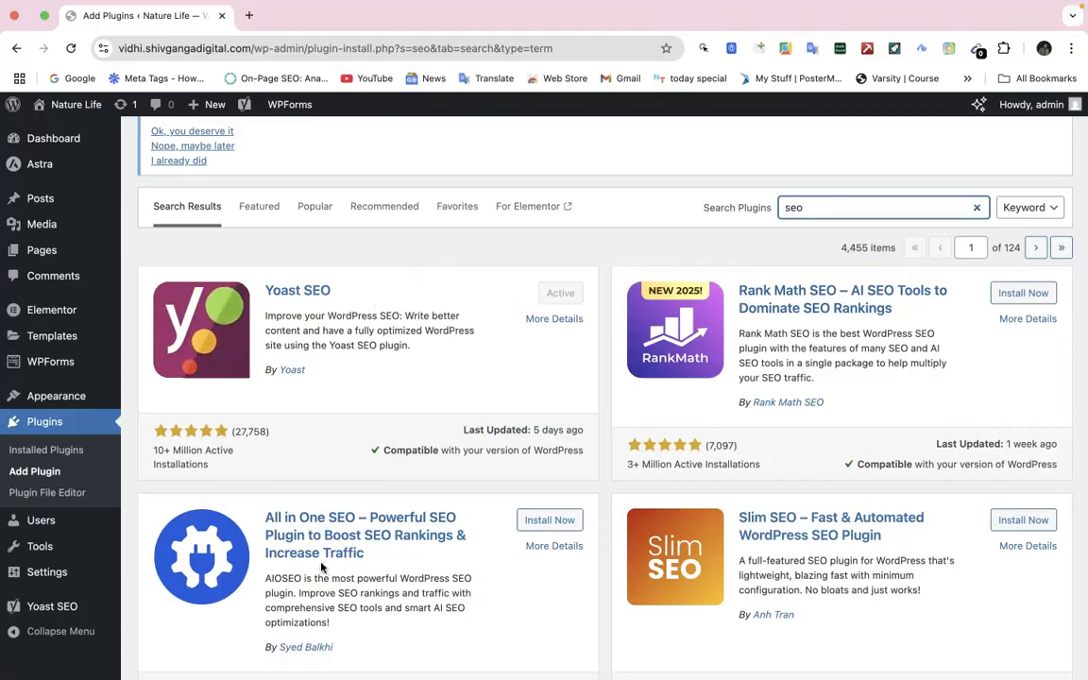
# Look over the Yoast SEO dashboard scores and the recommended and plugin integrations.
pyautogui.click(62, 609)
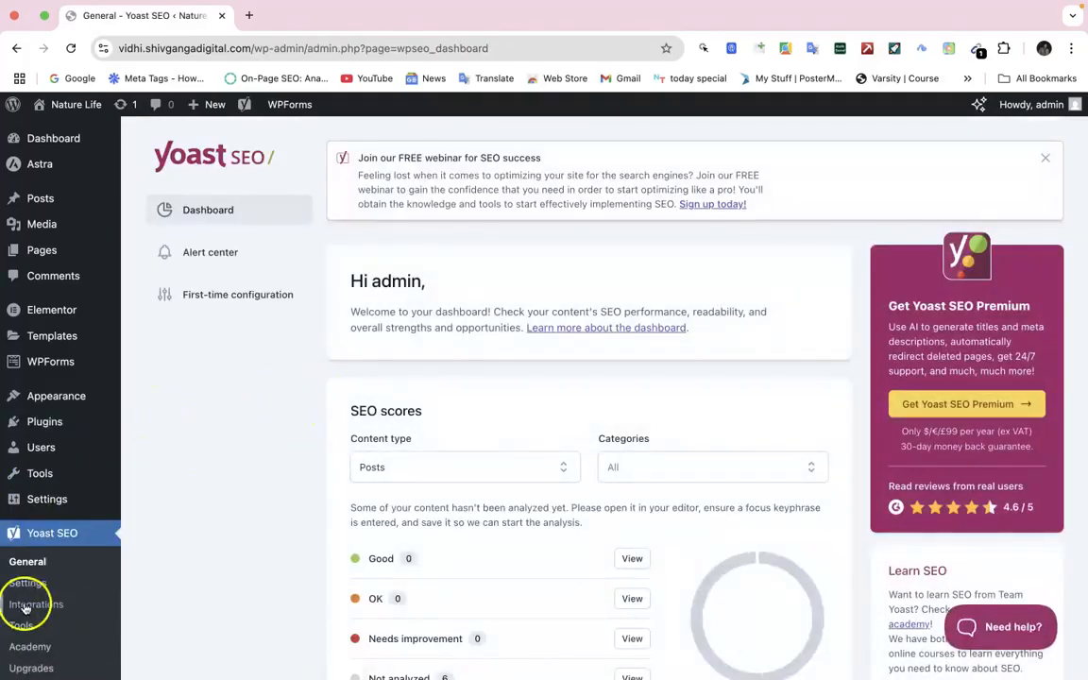
pyautogui.scroll(-3, 73, 582)
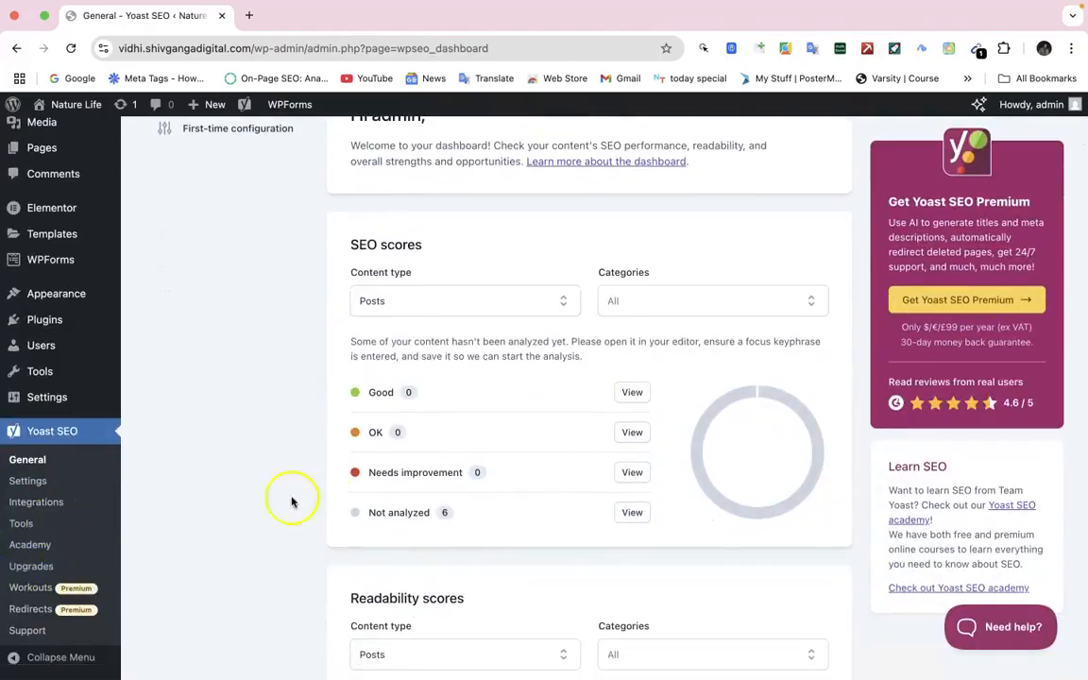
pyautogui.click(43, 510)
pyautogui.scroll(-1, 542, 430)
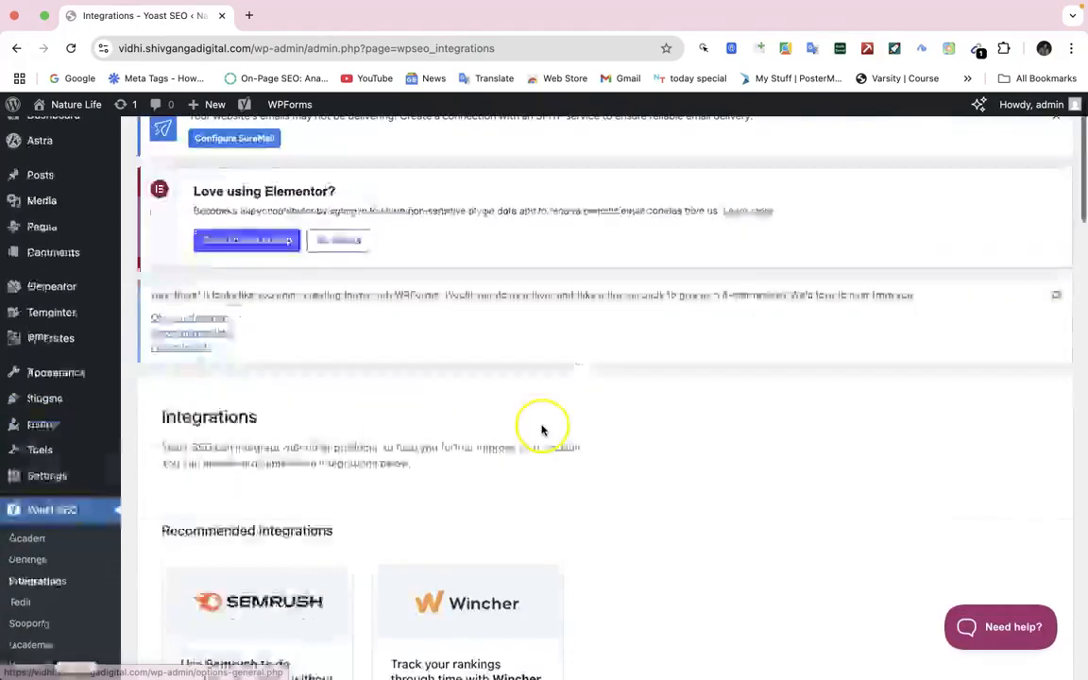
pyautogui.scroll(-5, 541, 430)
pyautogui.scroll(5, 484, 342)
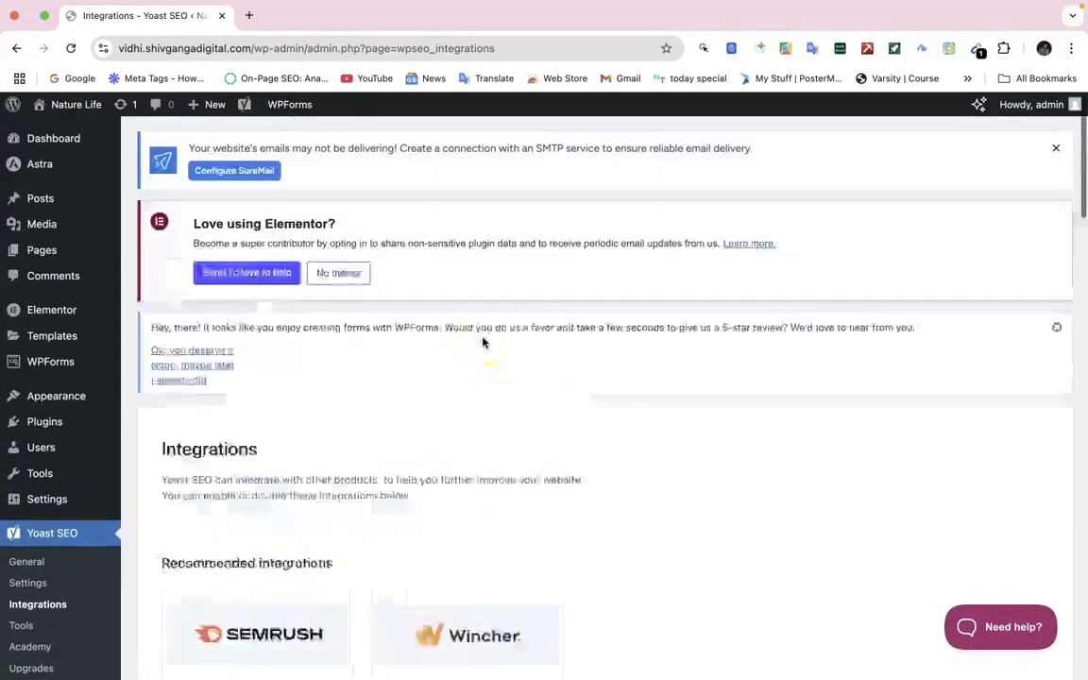
pyautogui.scroll(-10, 482, 342)
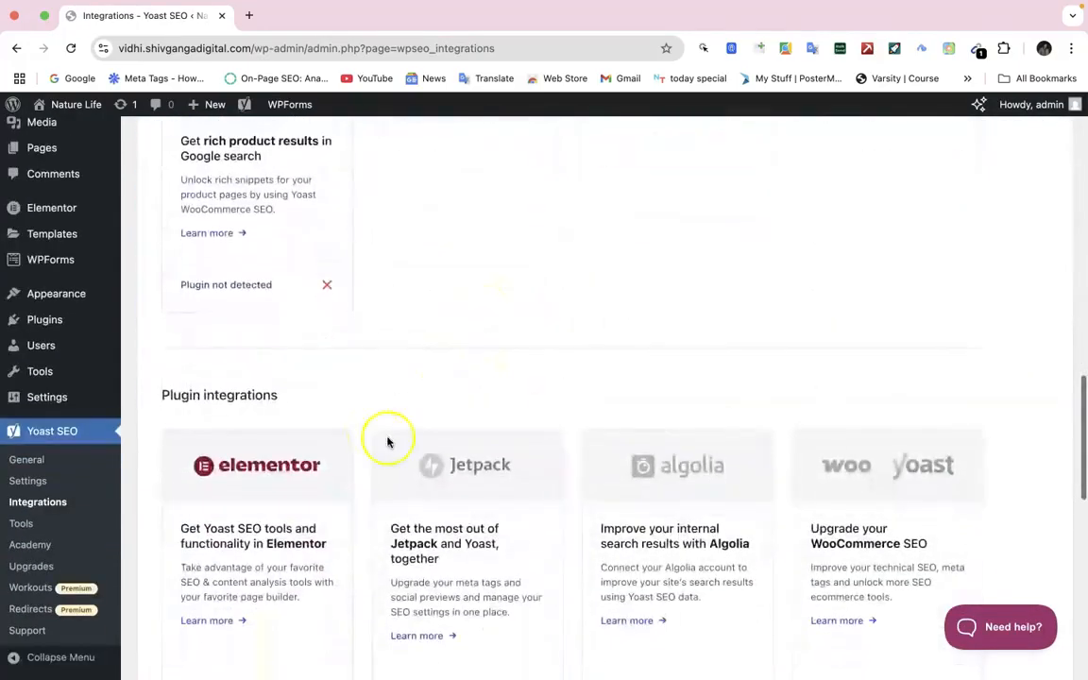
# Review the Yoast SEO site features and the available settings categories.
pyautogui.click(29, 482)
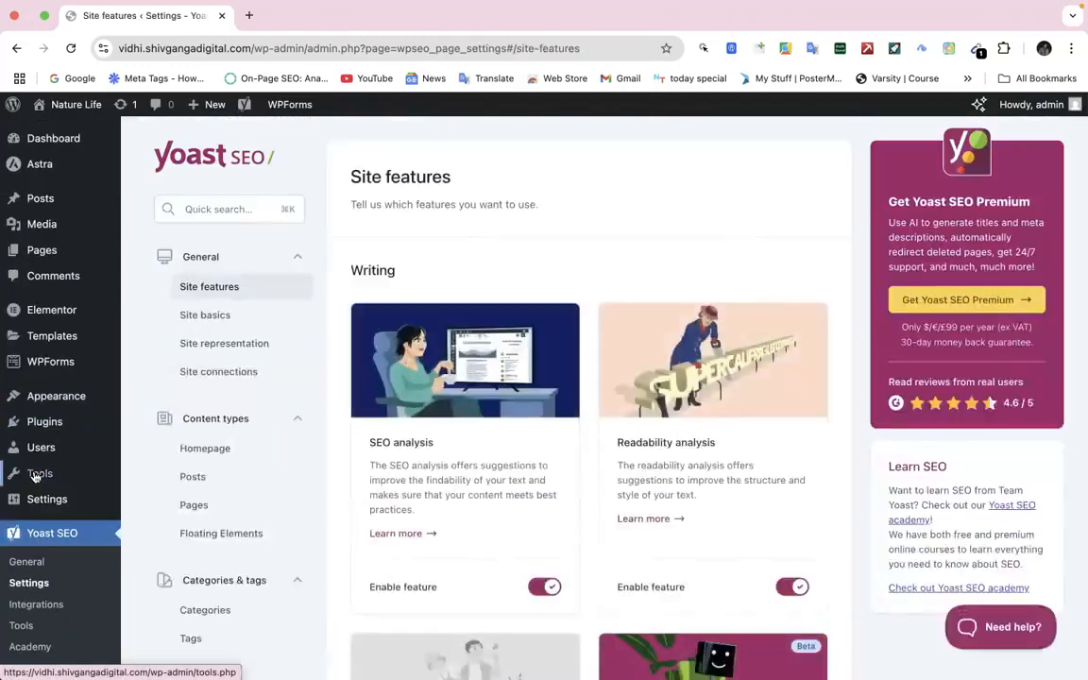
pyautogui.scroll(-3, 279, 451)
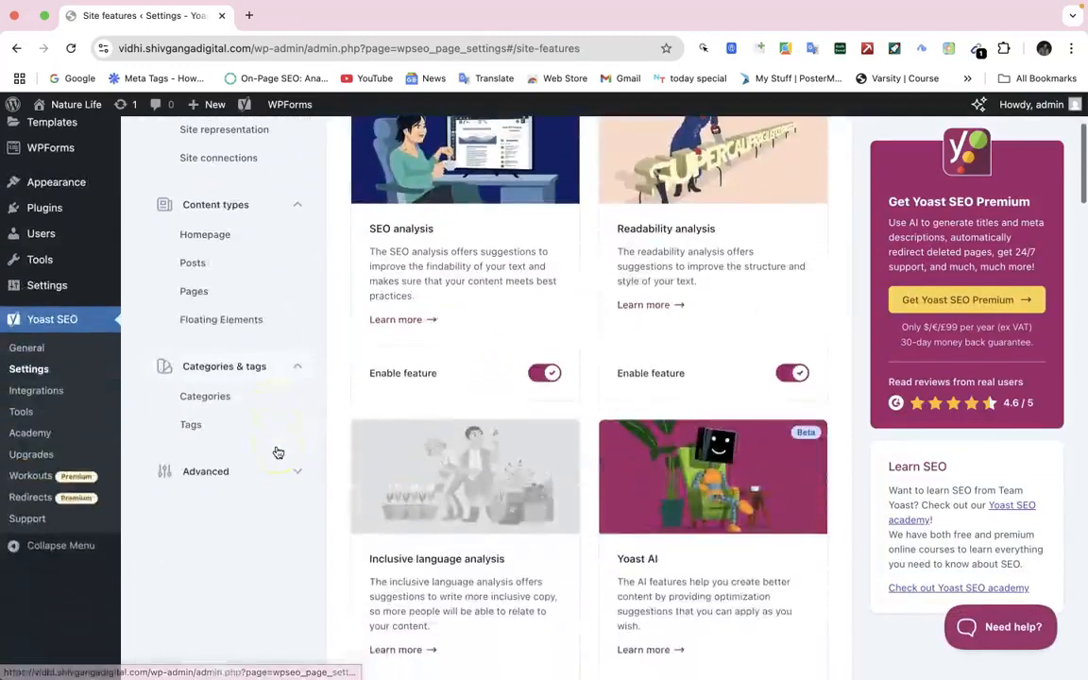
pyautogui.scroll(3, 242, 434)
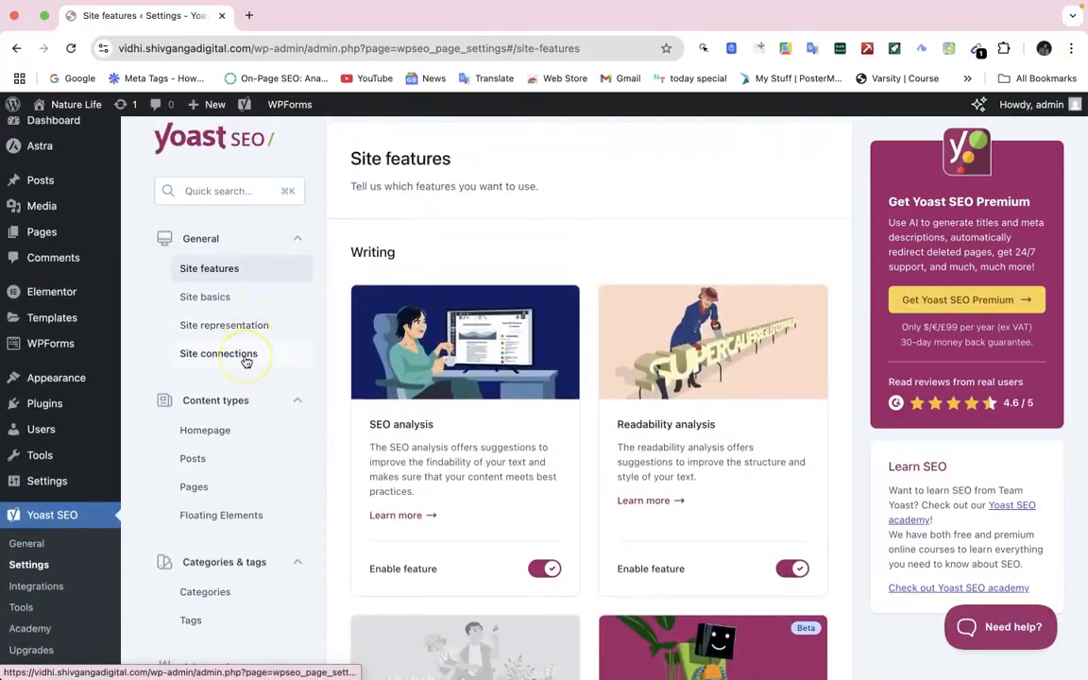
pyautogui.scroll(1, 623, 417)
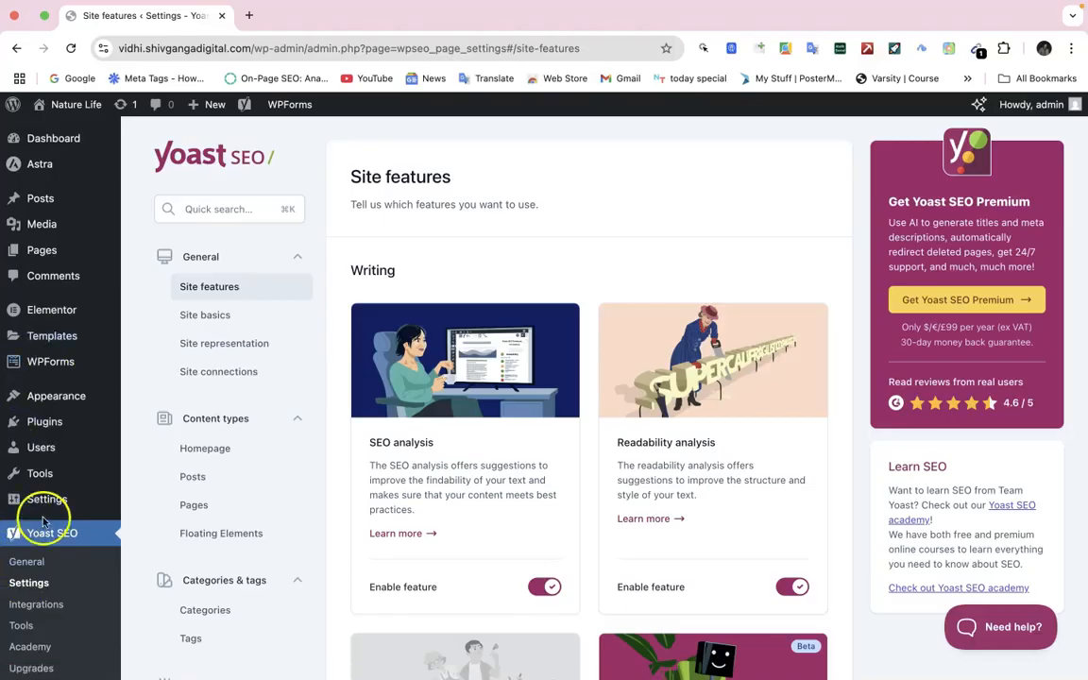
pyautogui.scroll(-1, 43, 483)
# Search the plugin library for "sitemap", and install and activate XML Sitemap Generator for Google.
pyautogui.click(63, 415)
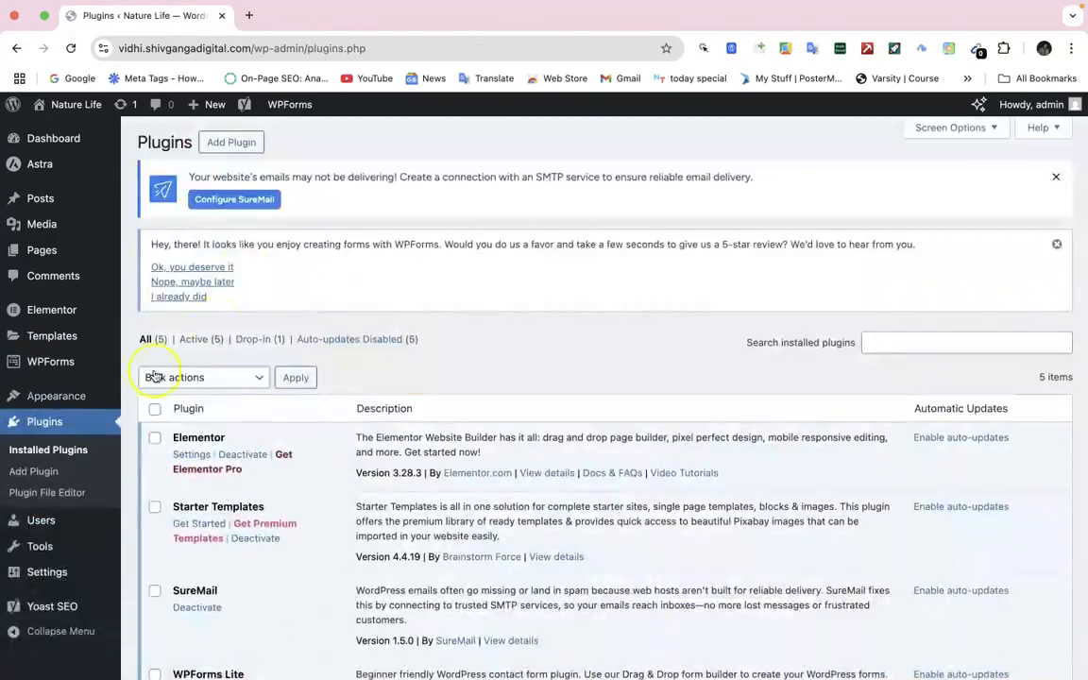
pyautogui.click(242, 143)
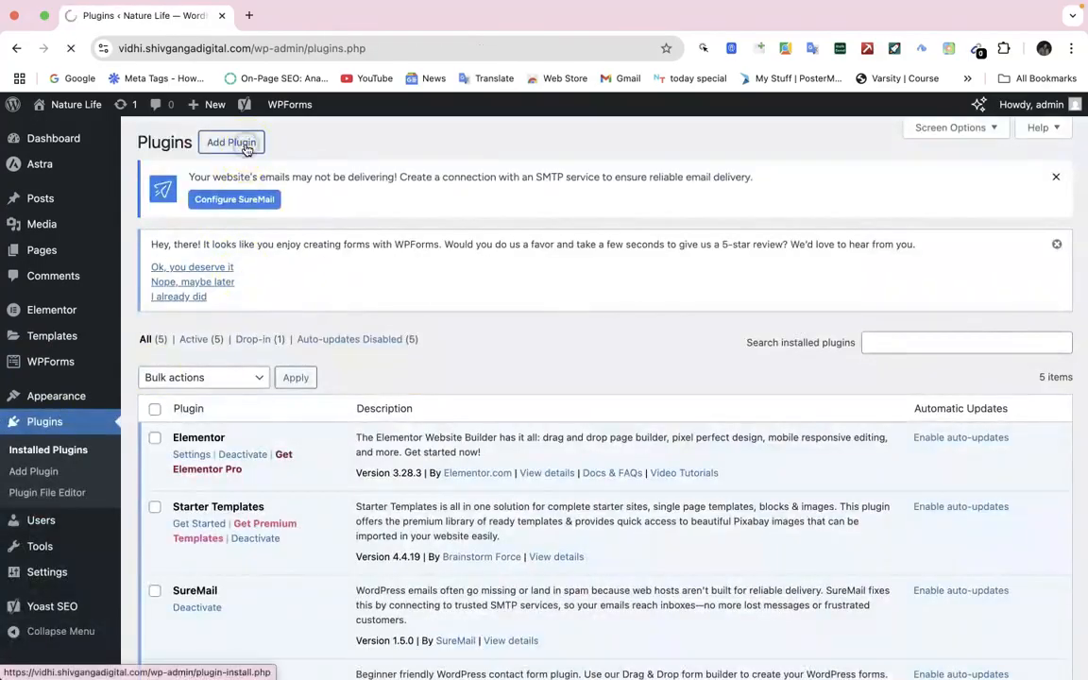
pyautogui.click(903, 343)
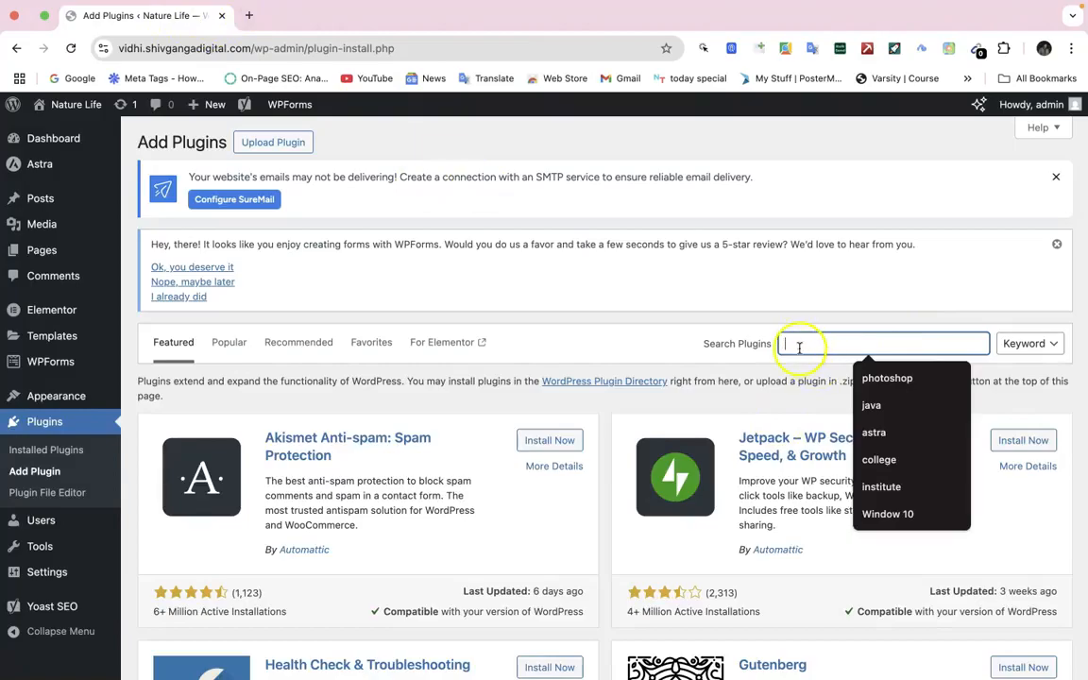
pyautogui.write('is')
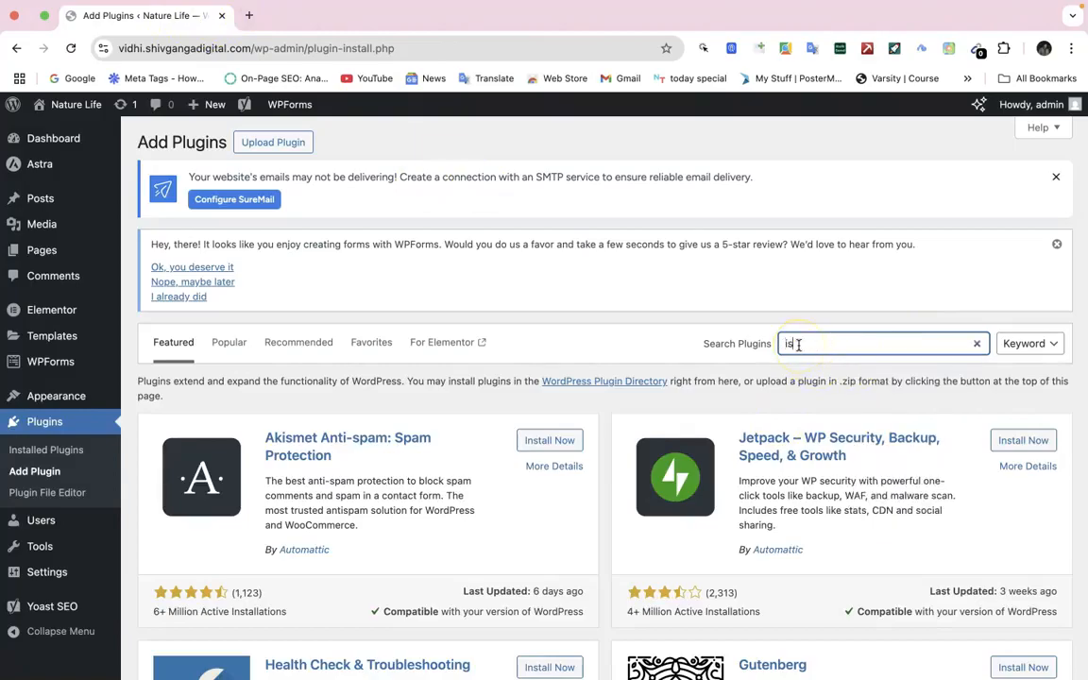
pyautogui.press('BackSpace')
pyautogui.press('BackSpace')
pyautogui.write('sitemap')
pyautogui.press('Return')
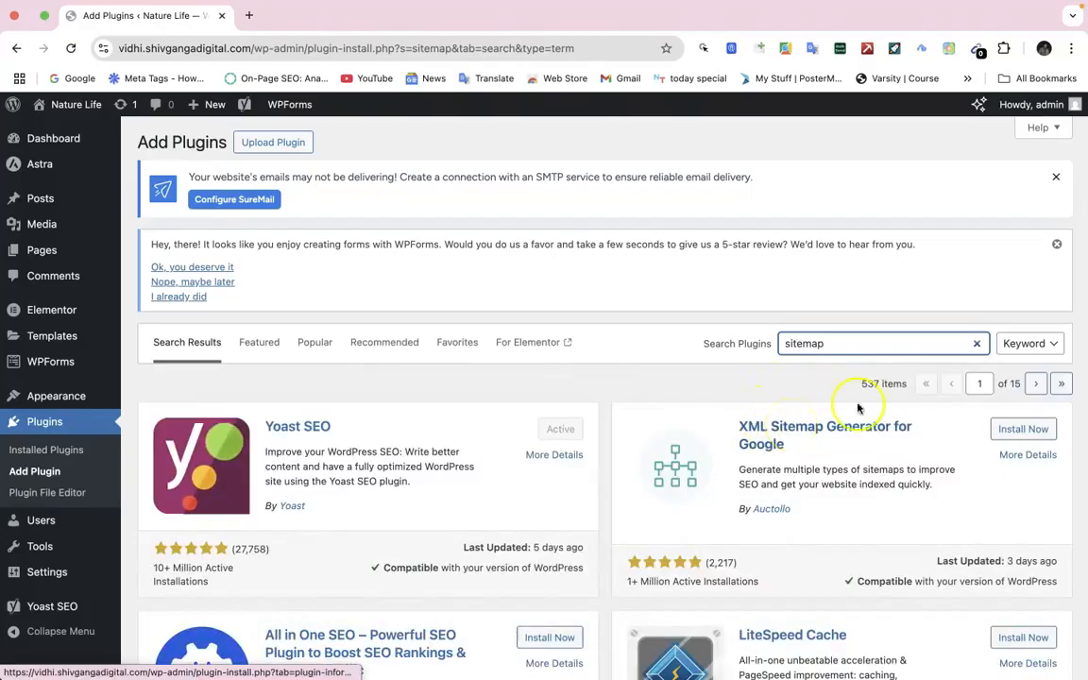
pyautogui.click(1021, 429)
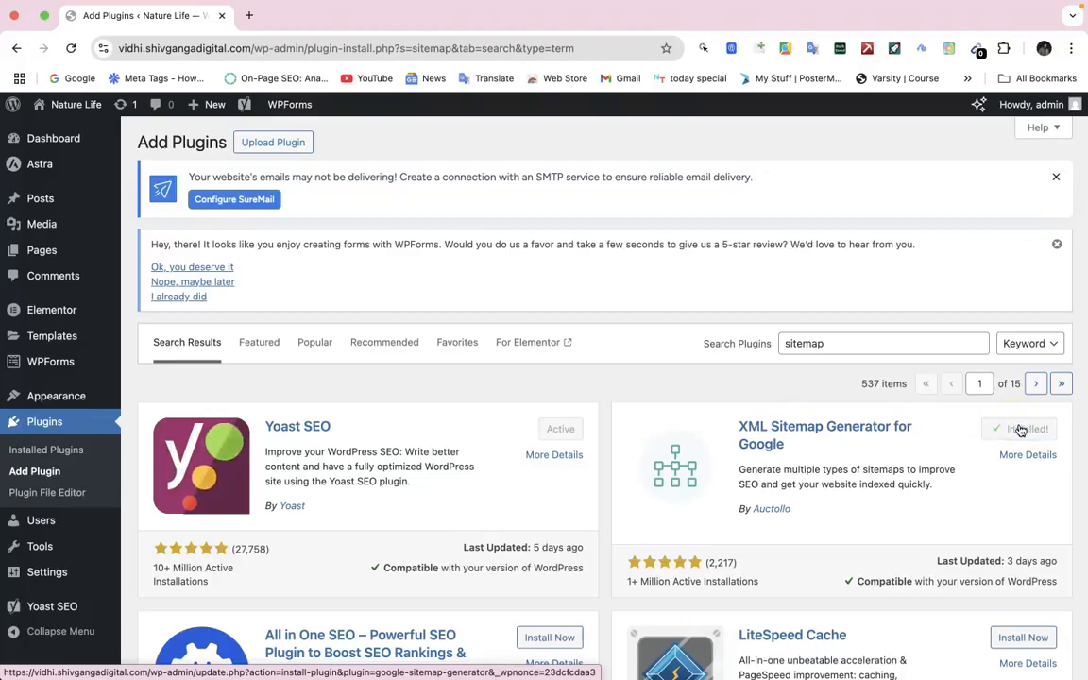
pyautogui.click(1033, 429)
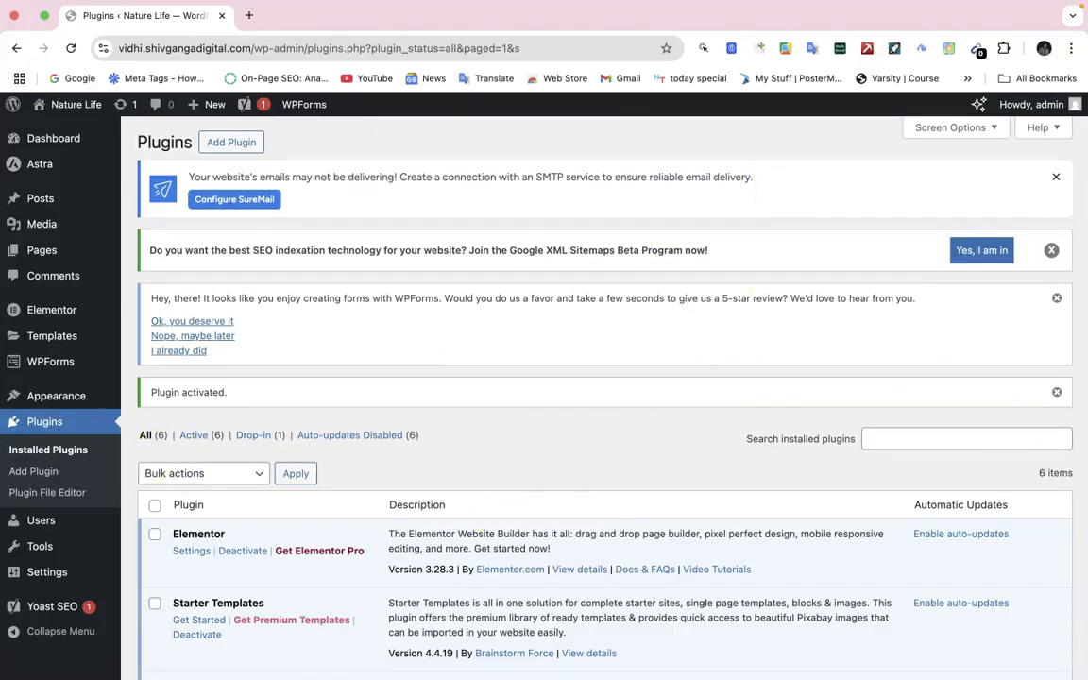
# Open the XML-Sitemap settings and agree to share anonymous usage data with the plugin's developers.
pyautogui.moveTo(38, 401)
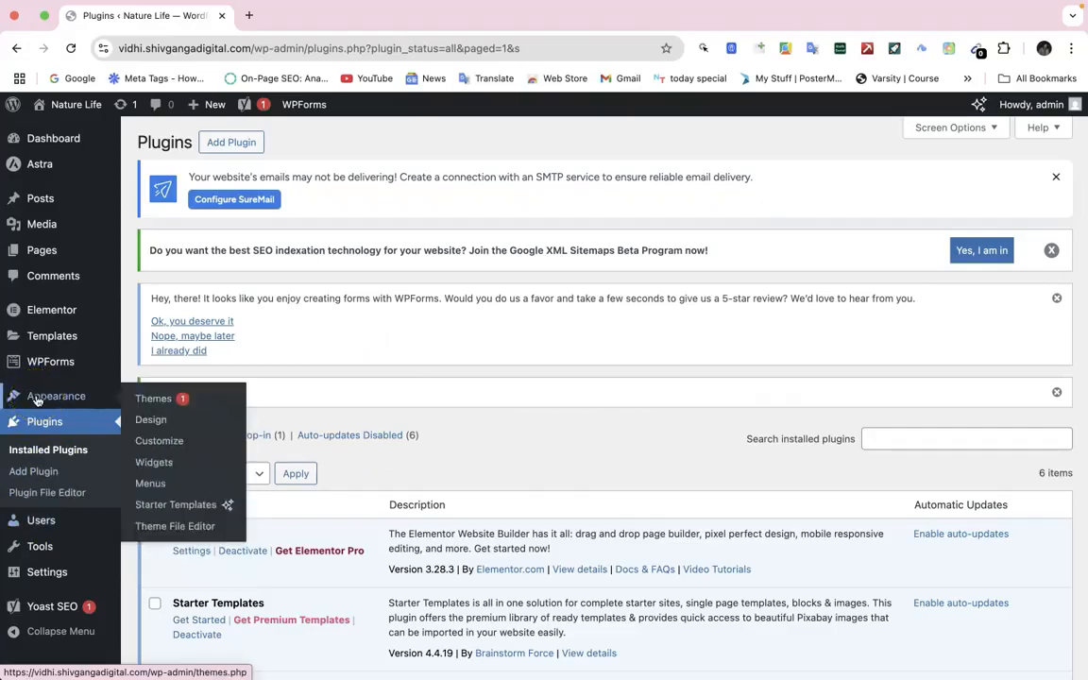
pyautogui.moveTo(44, 571)
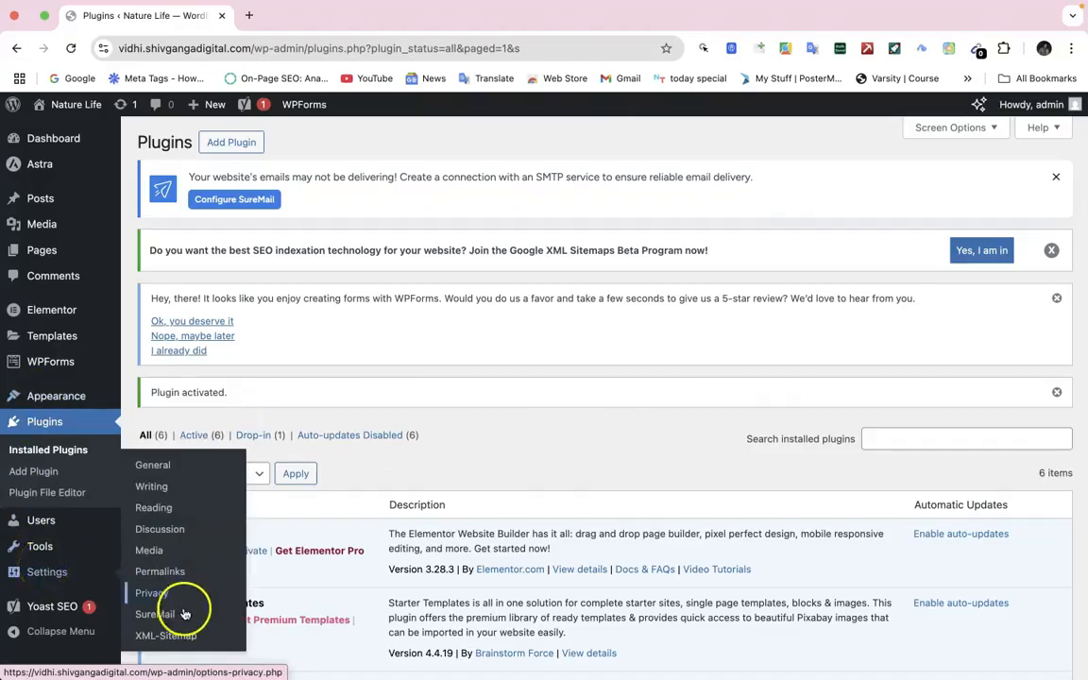
pyautogui.click(180, 646)
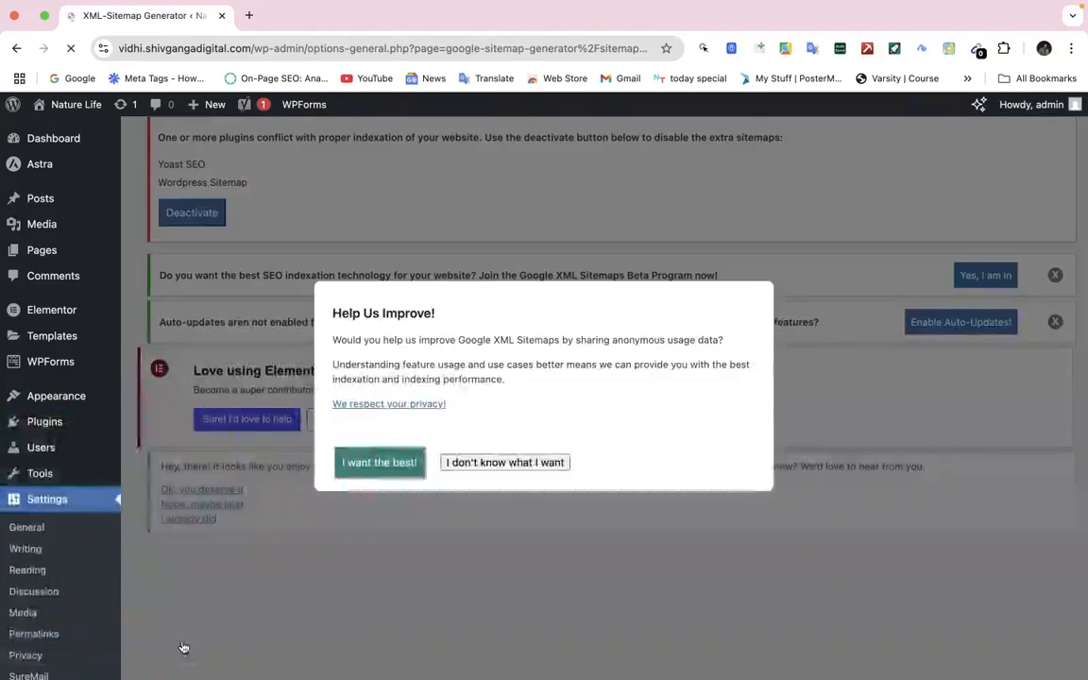
pyautogui.click(397, 477)
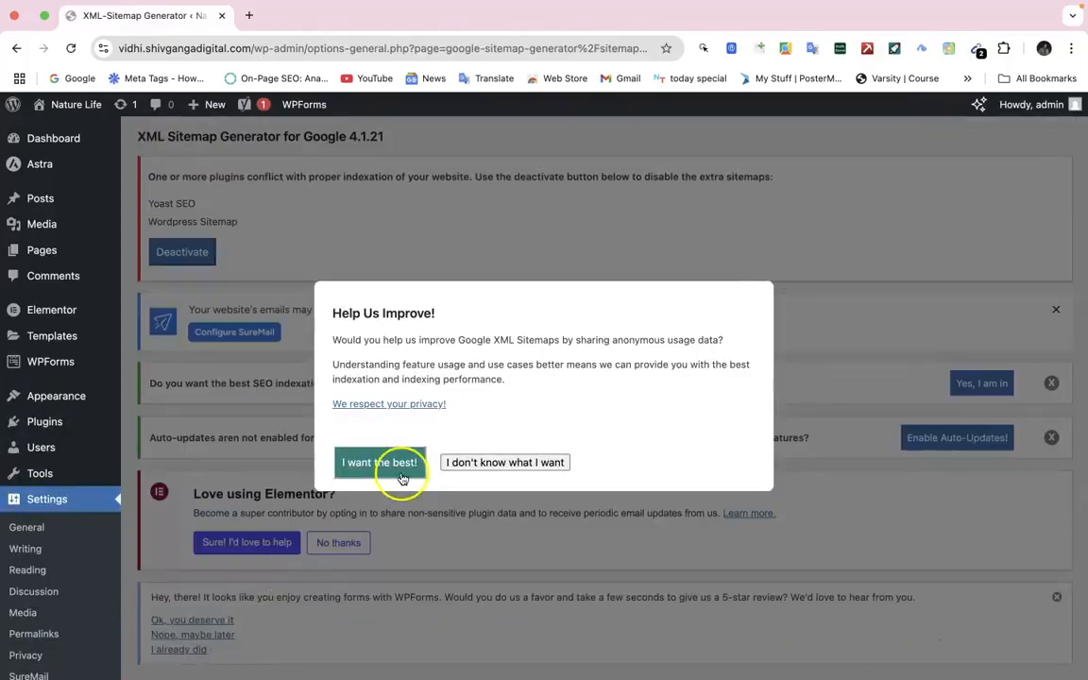
pyautogui.click(396, 478)
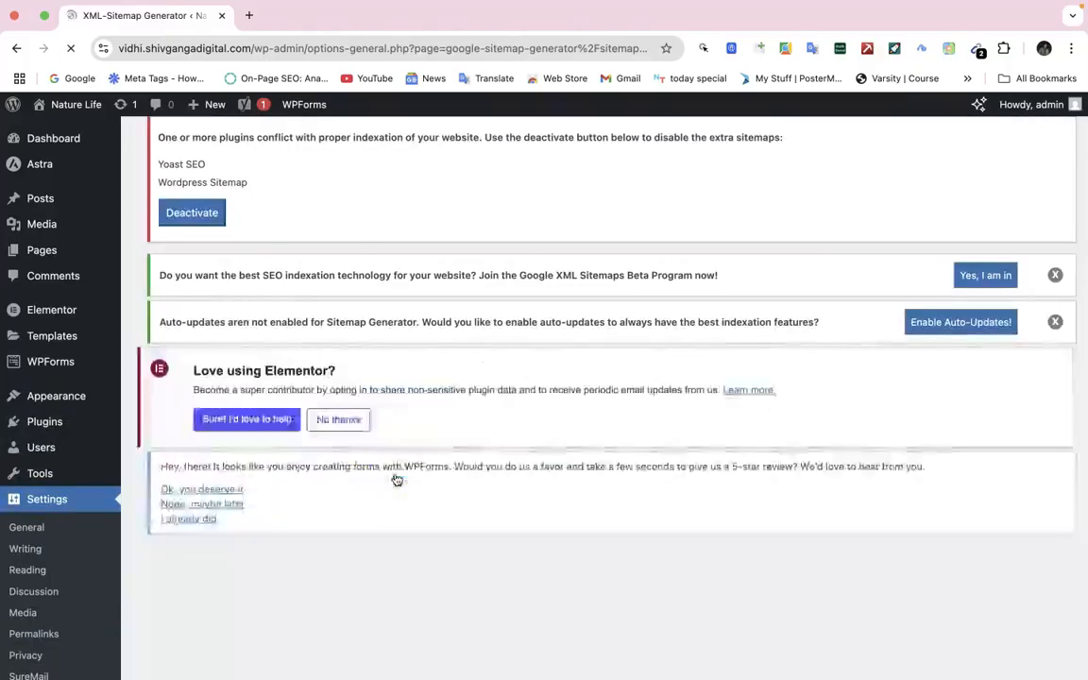
pyautogui.scroll(-2, 54, 566)
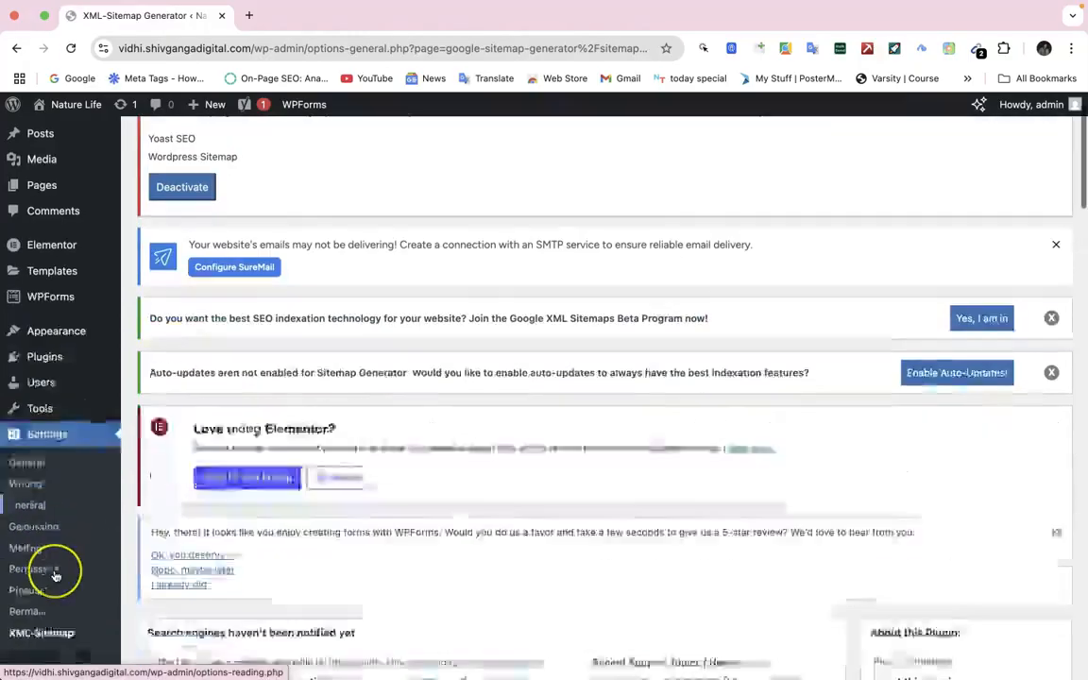
pyautogui.click(57, 598)
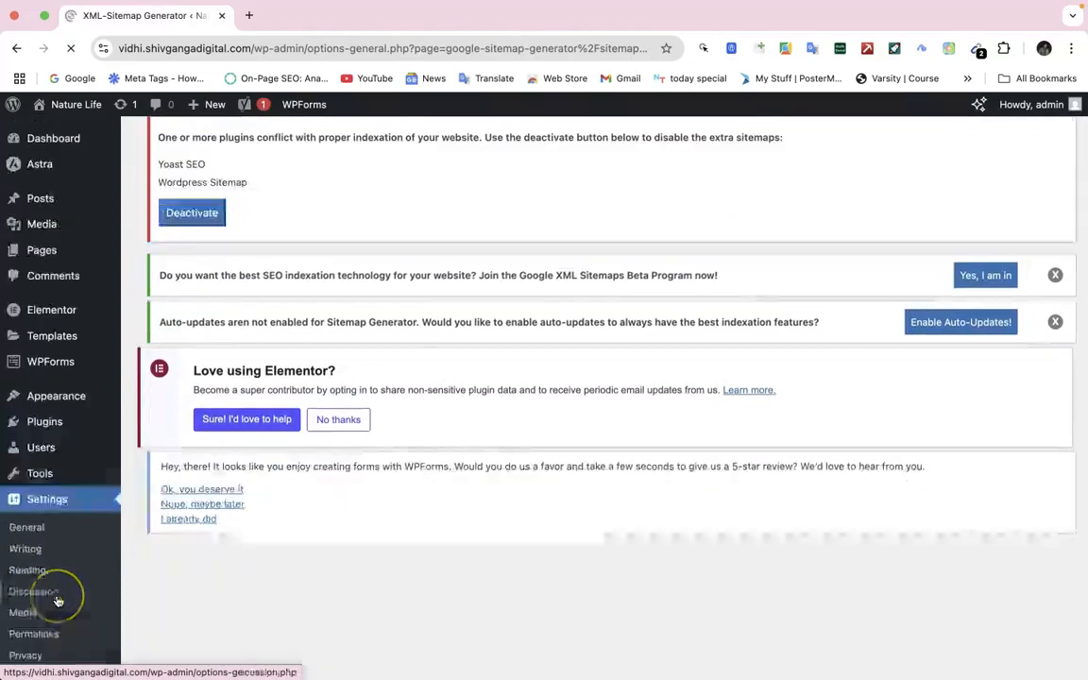
# Review the sitemap's content, excluded items, change frequencies and priorities, and save the sitemap options.
pyautogui.scroll(-4, 384, 427)
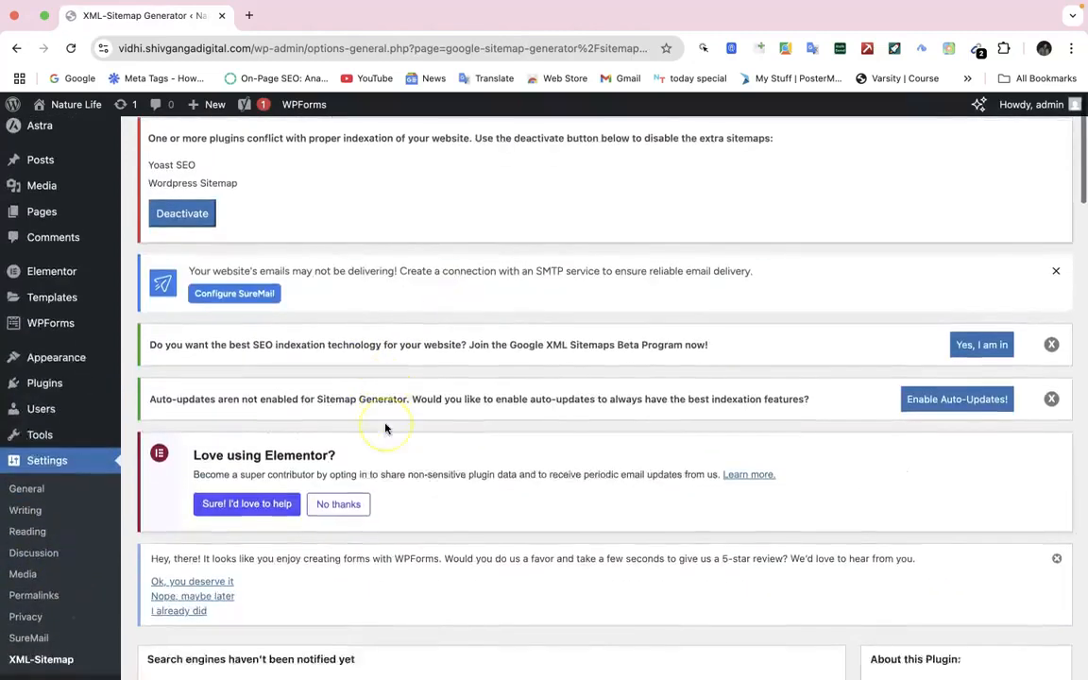
pyautogui.scroll(2, 385, 427)
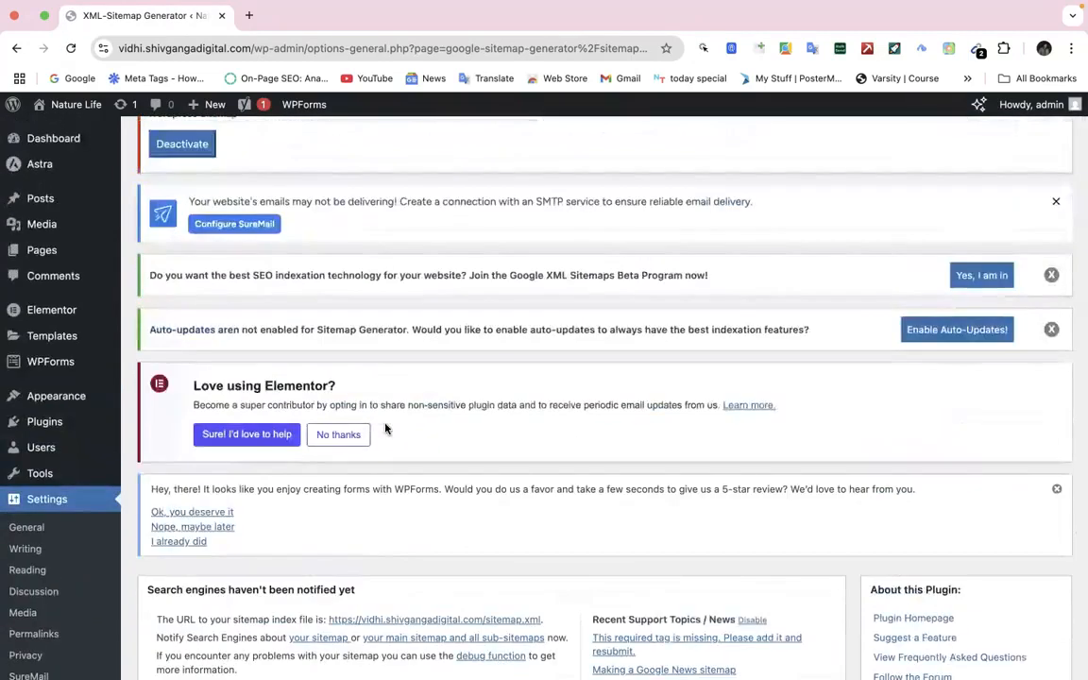
pyautogui.scroll(-4, 385, 429)
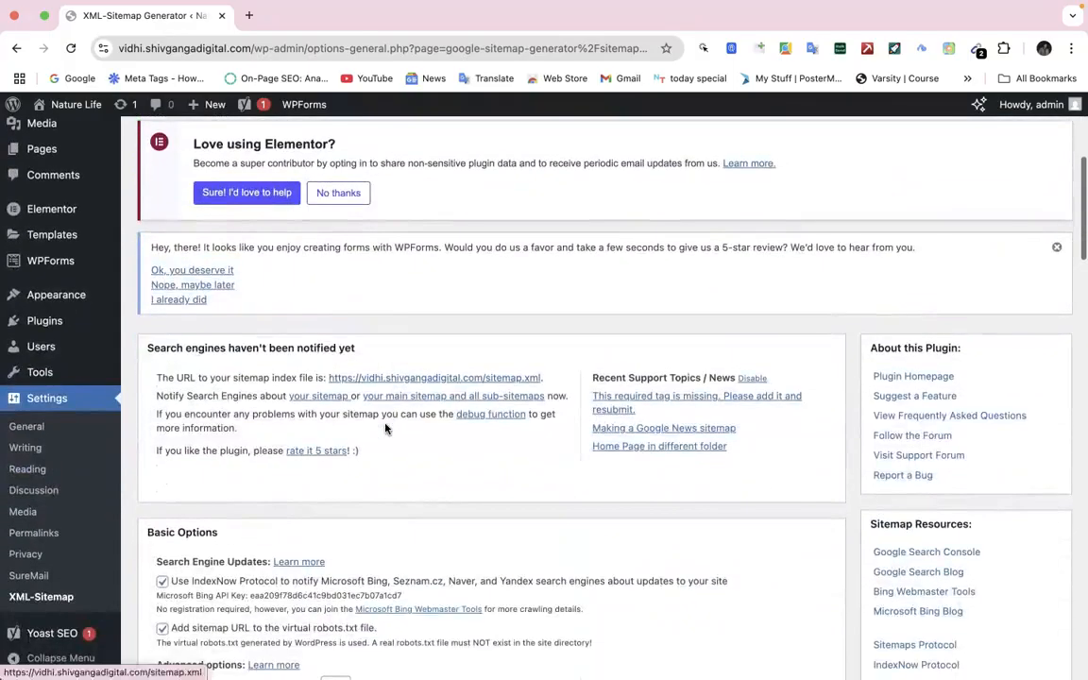
pyautogui.scroll(-6, 385, 428)
pyautogui.scroll(-15, 385, 429)
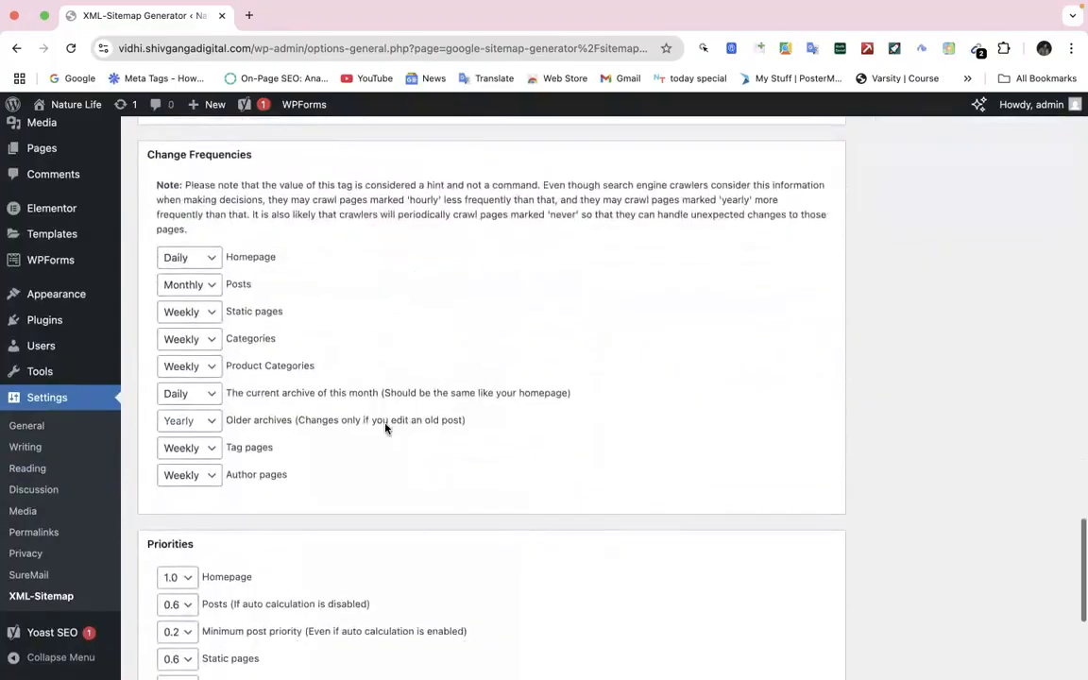
pyautogui.scroll(5, 384, 429)
pyautogui.scroll(2, 384, 429)
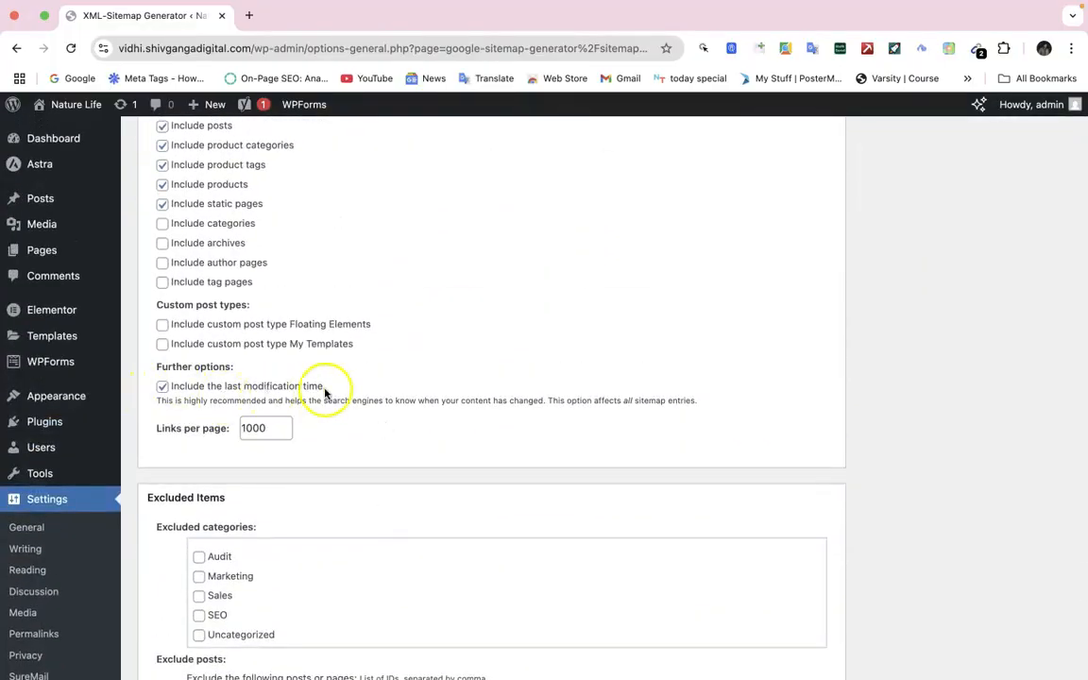
pyautogui.scroll(-5, 324, 393)
pyautogui.scroll(-3, 250, 195)
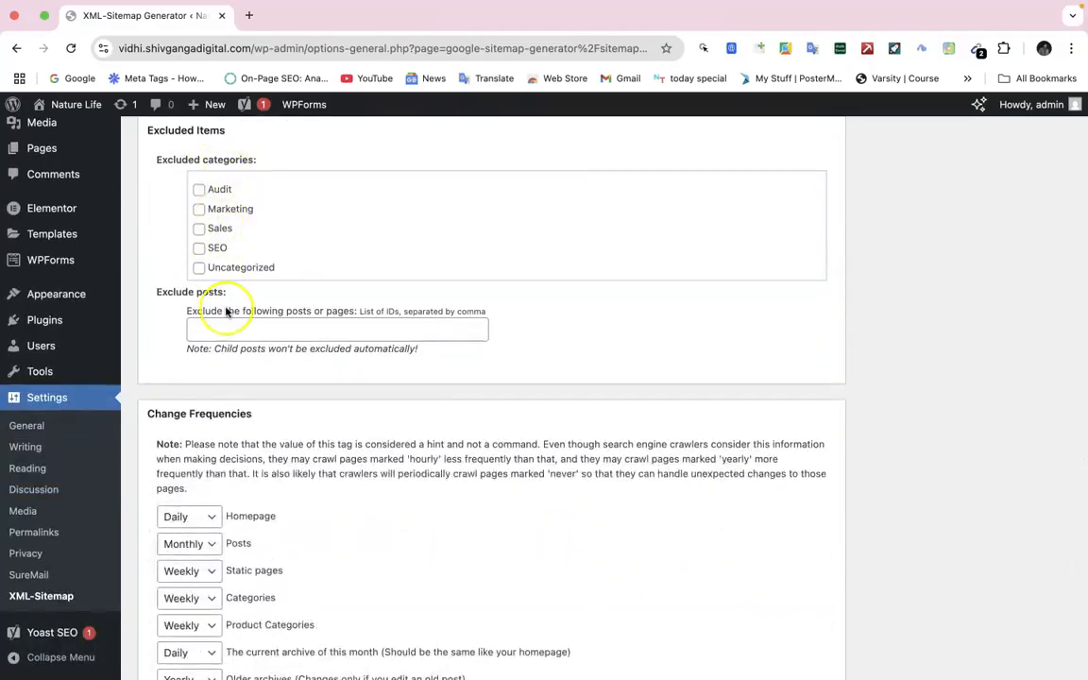
pyautogui.scroll(-10, 226, 311)
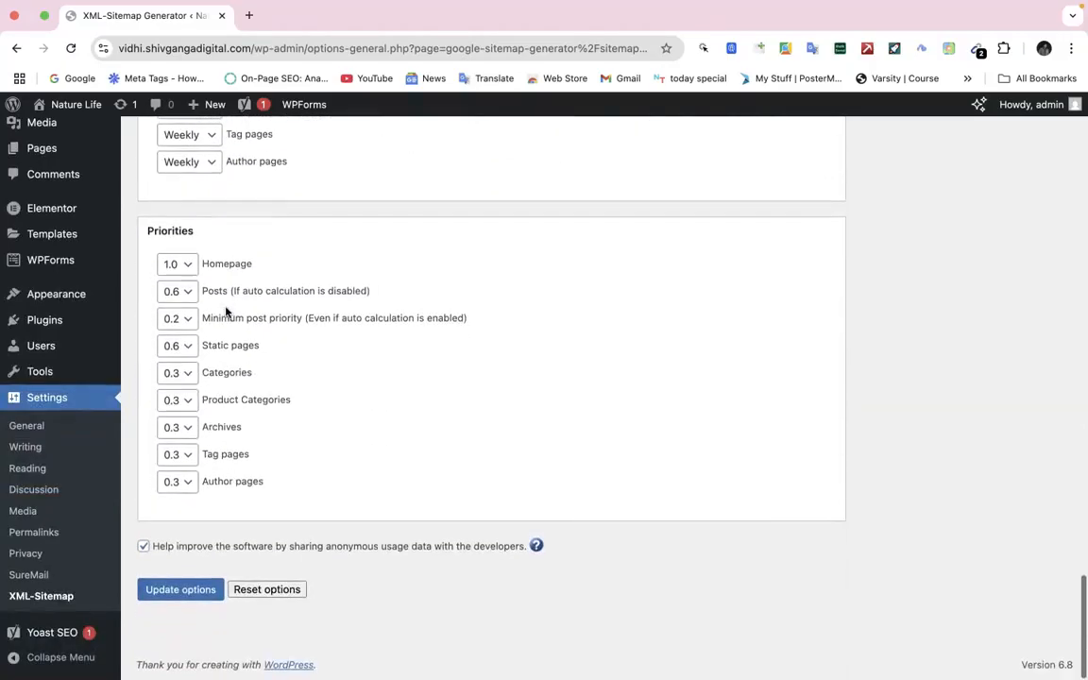
pyautogui.click(205, 597)
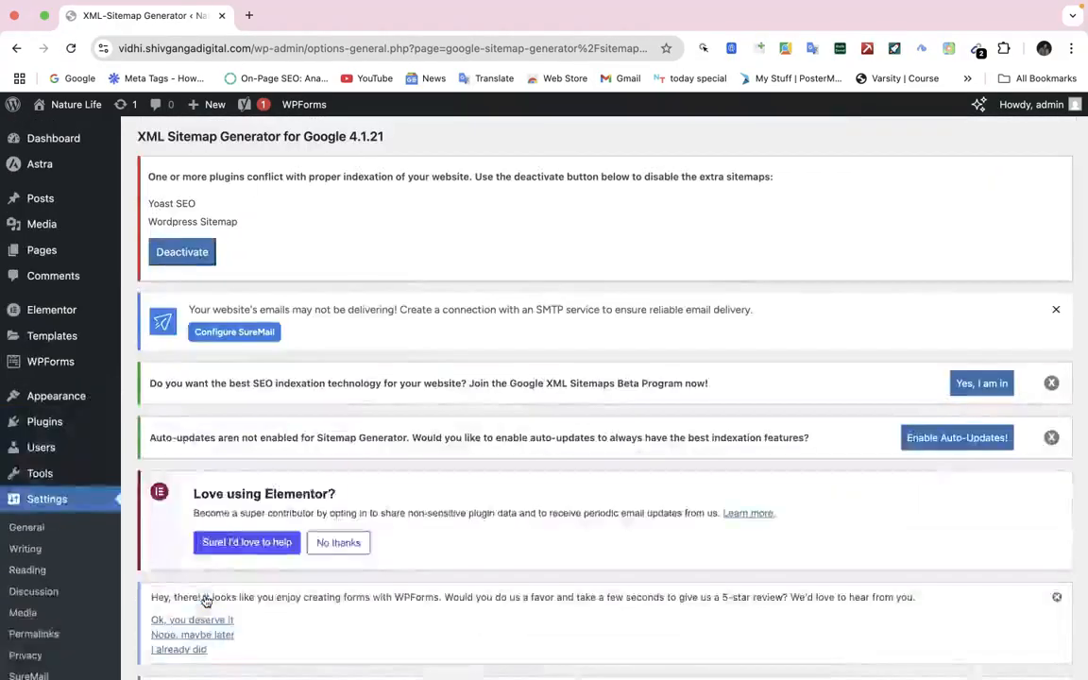
pyautogui.click(381, 366)
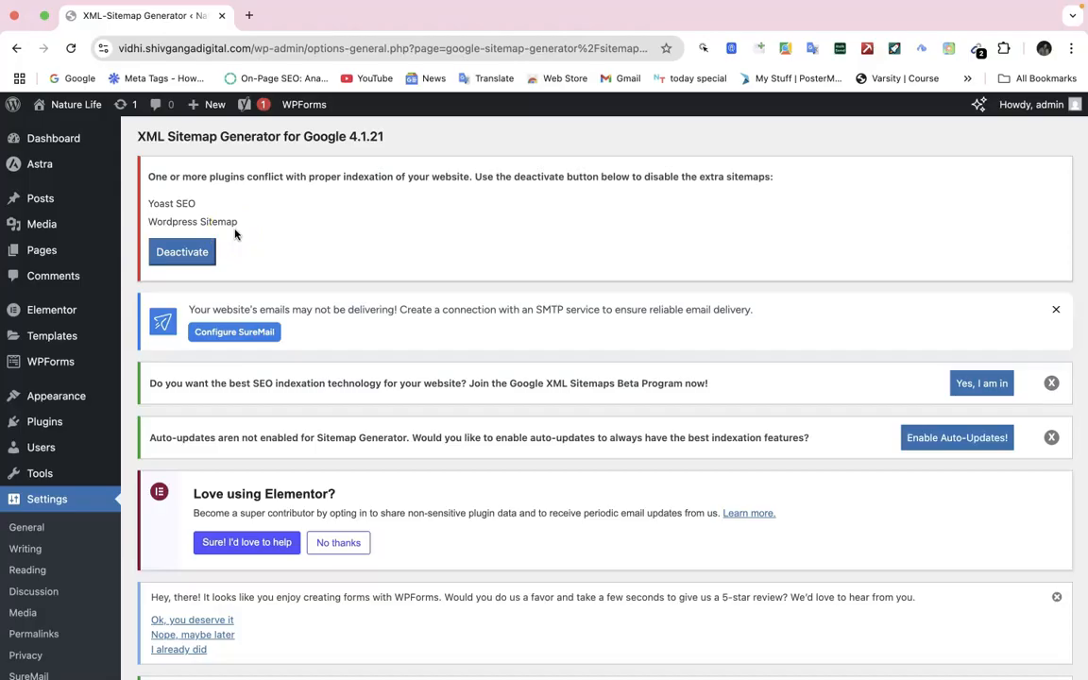
pyautogui.scroll(-2, 97, 462)
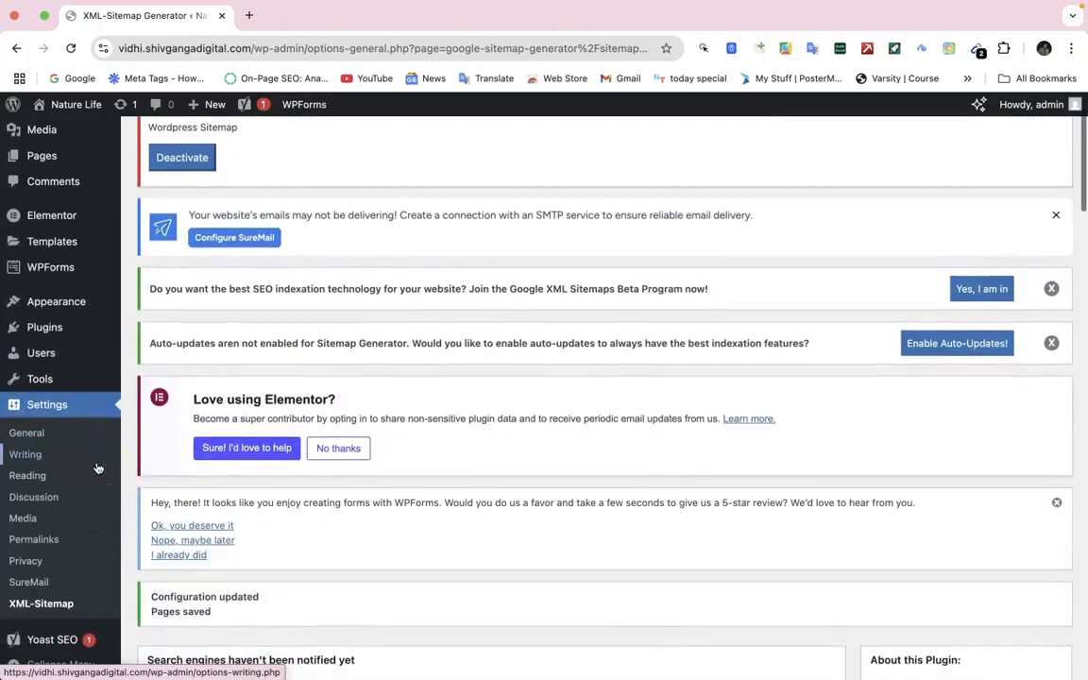
pyautogui.click(78, 600)
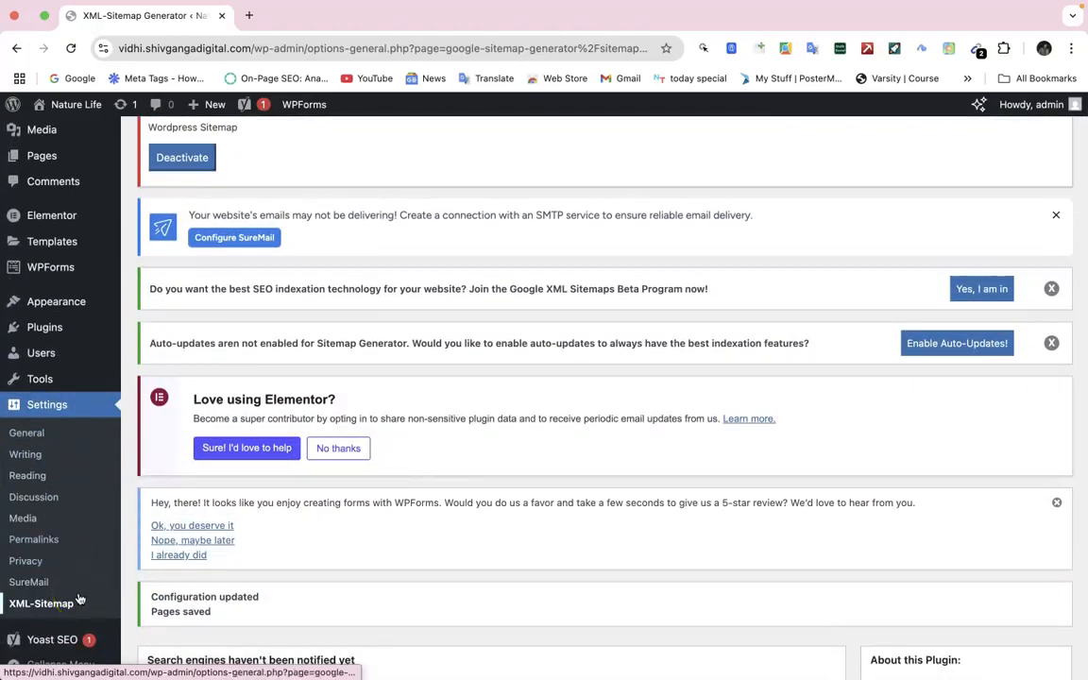
pyautogui.click(47, 453)
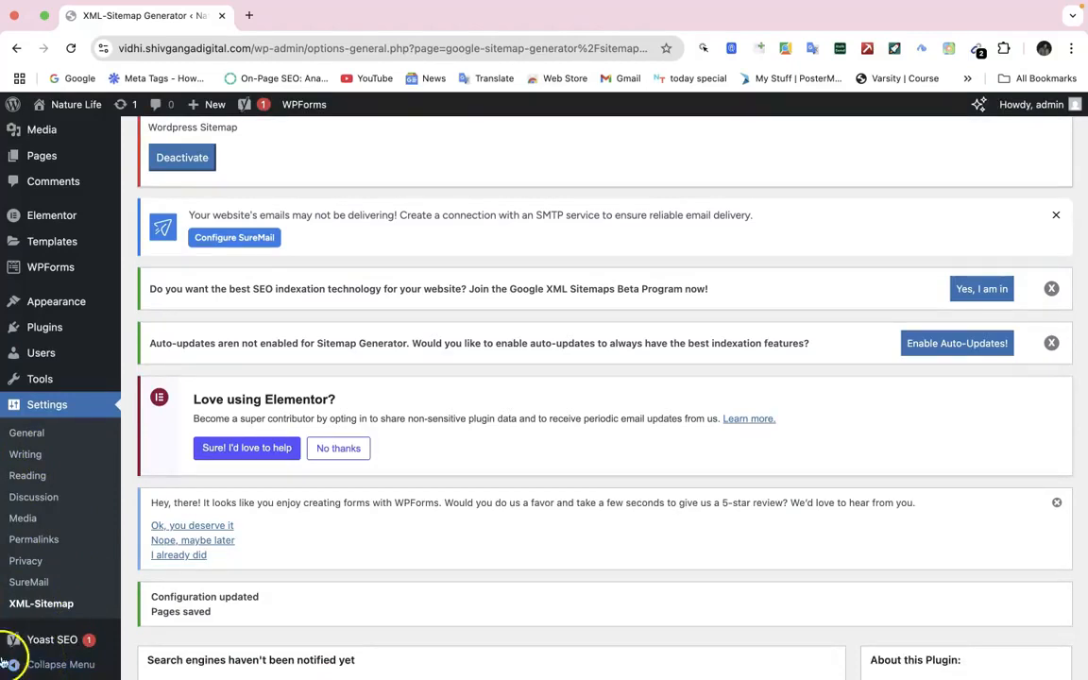
pyautogui.scroll(-1, 68, 595)
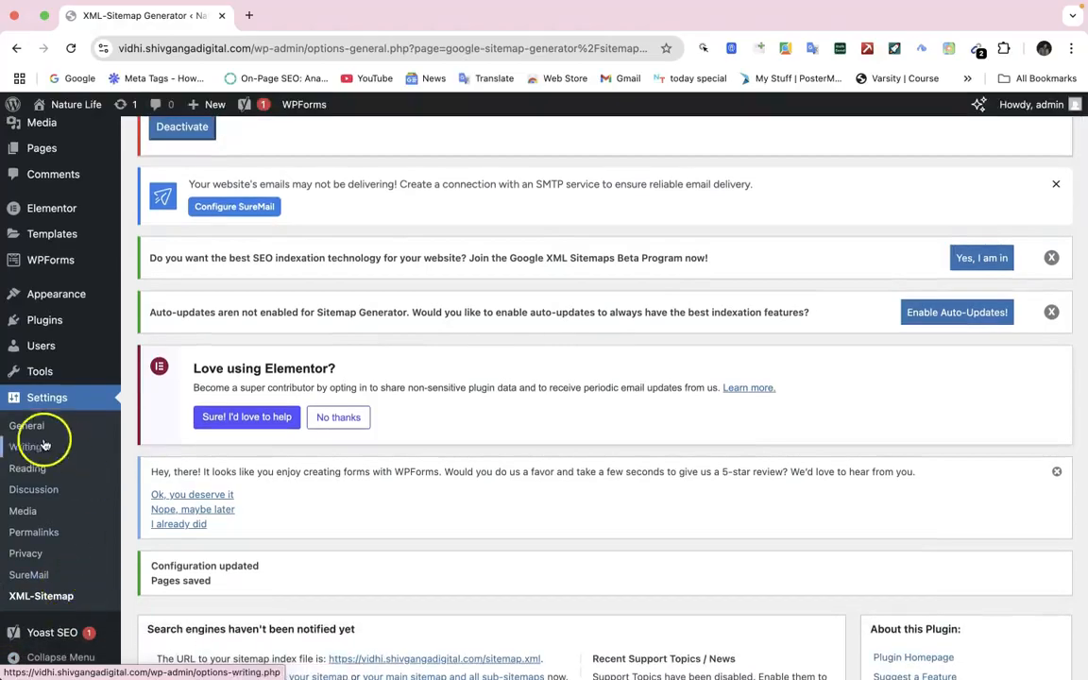
pyautogui.moveTo(49, 371)
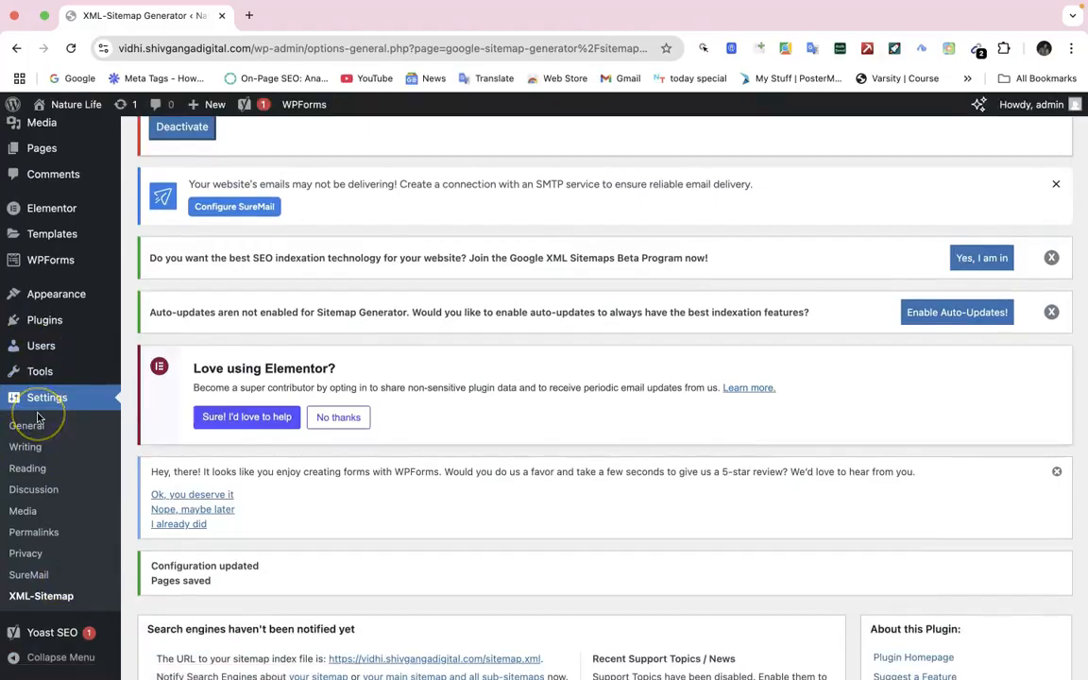
# Search the plugin library for "robots.txt", and install and activate the Virtual Robots.txt plugin.
pyautogui.click(40, 330)
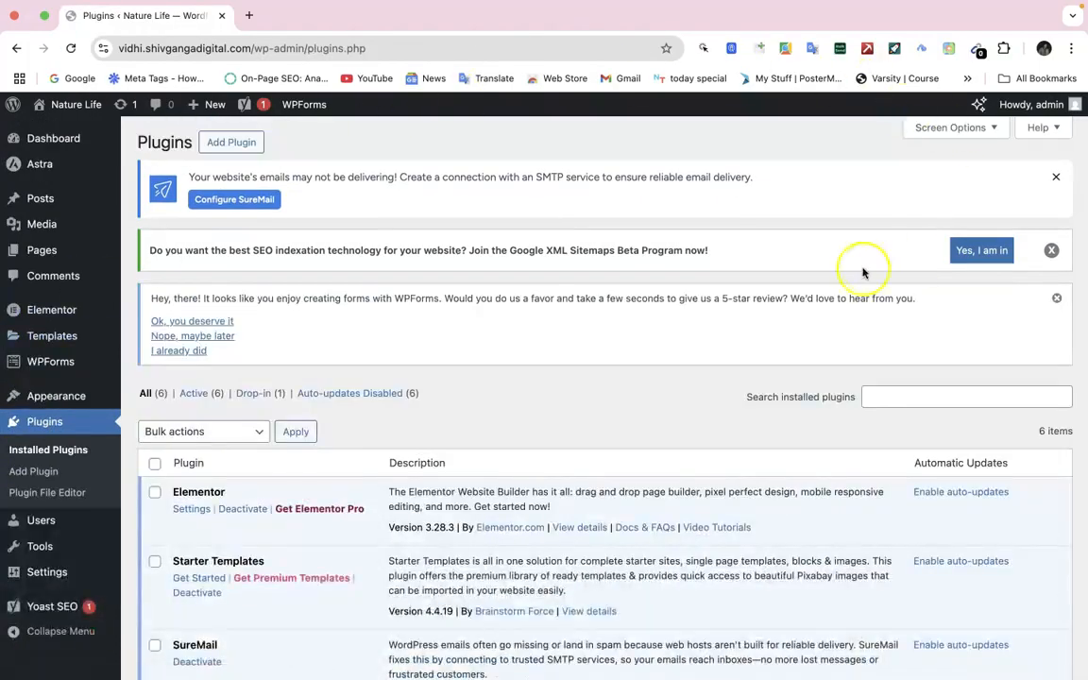
pyautogui.click(232, 141)
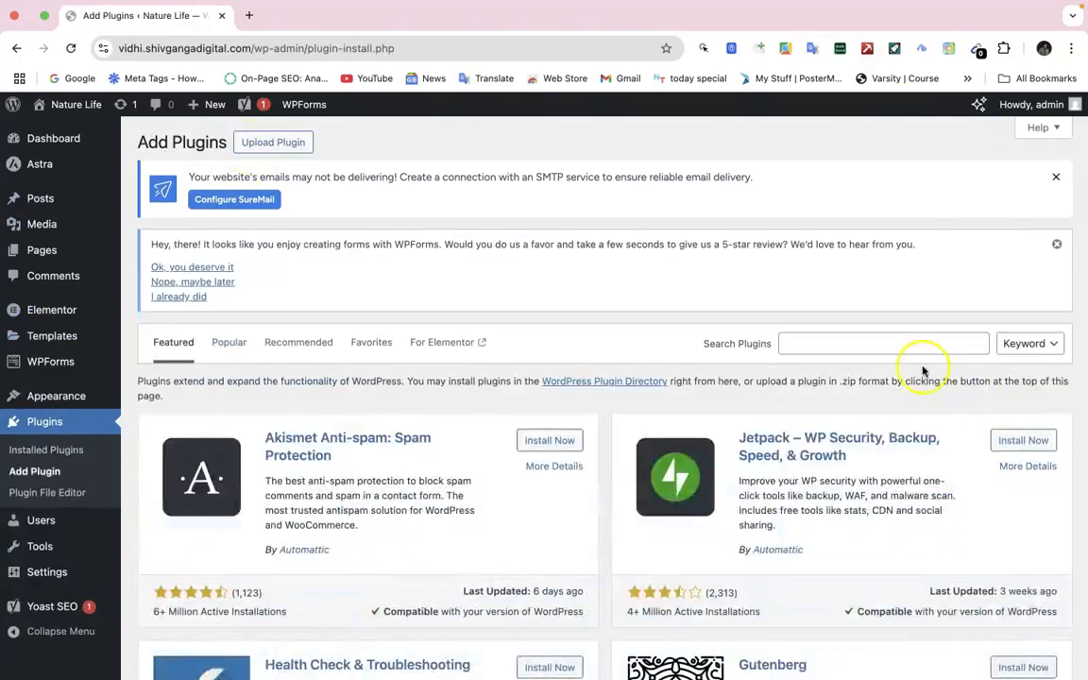
pyautogui.click(921, 349)
pyautogui.write('robots.txt')
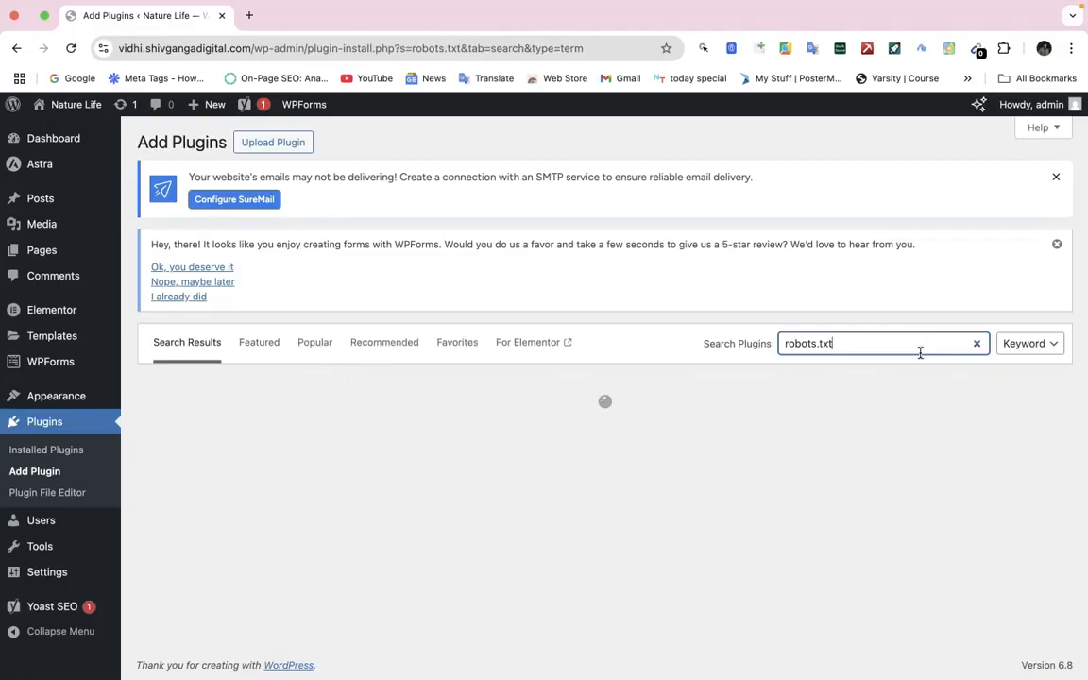
pyautogui.scroll(-1, 865, 485)
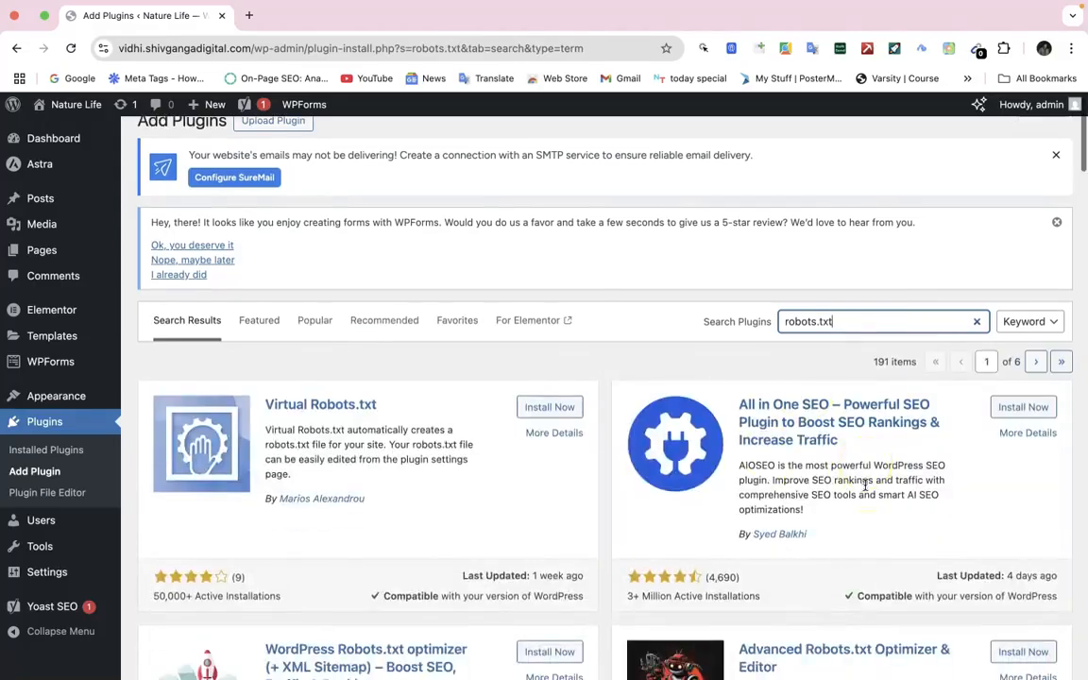
pyautogui.scroll(-2, 782, 459)
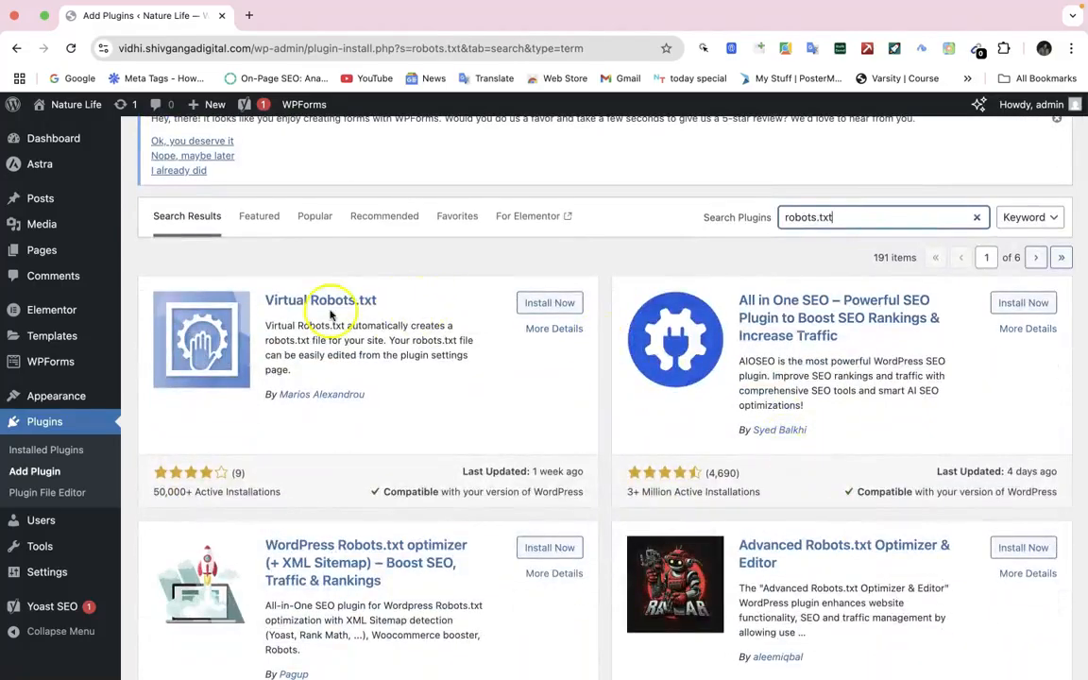
pyautogui.click(545, 302)
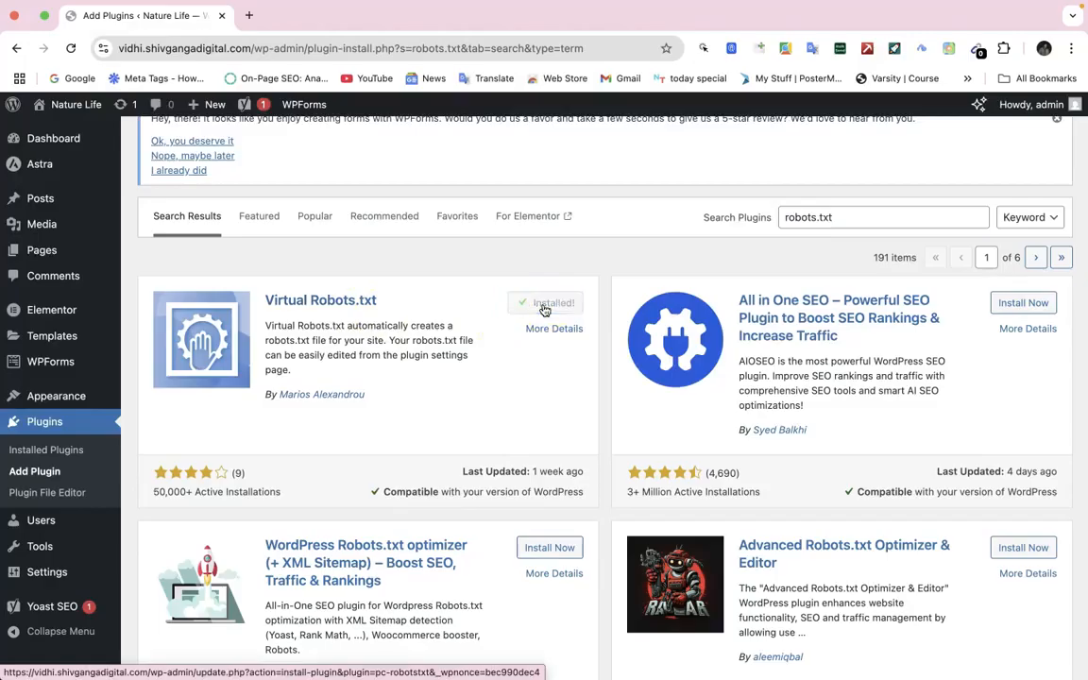
pyautogui.click(554, 302)
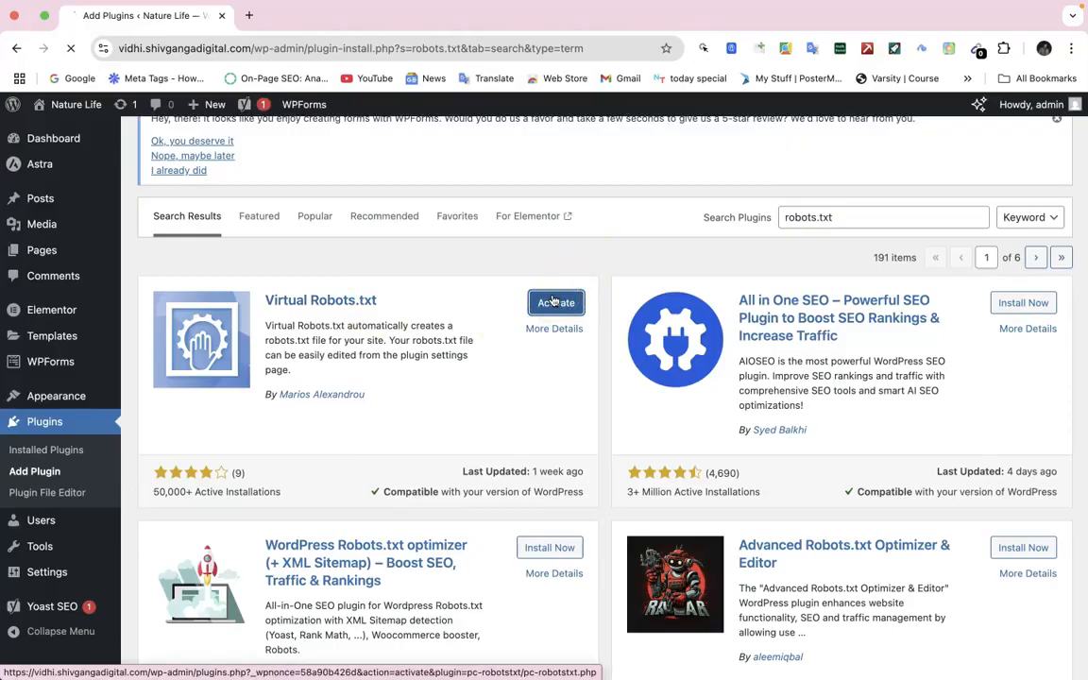
# Open the Virtual Robots.txt plugin's settings, review the default user-agent rules and save them.
pyautogui.scroll(-10, 428, 459)
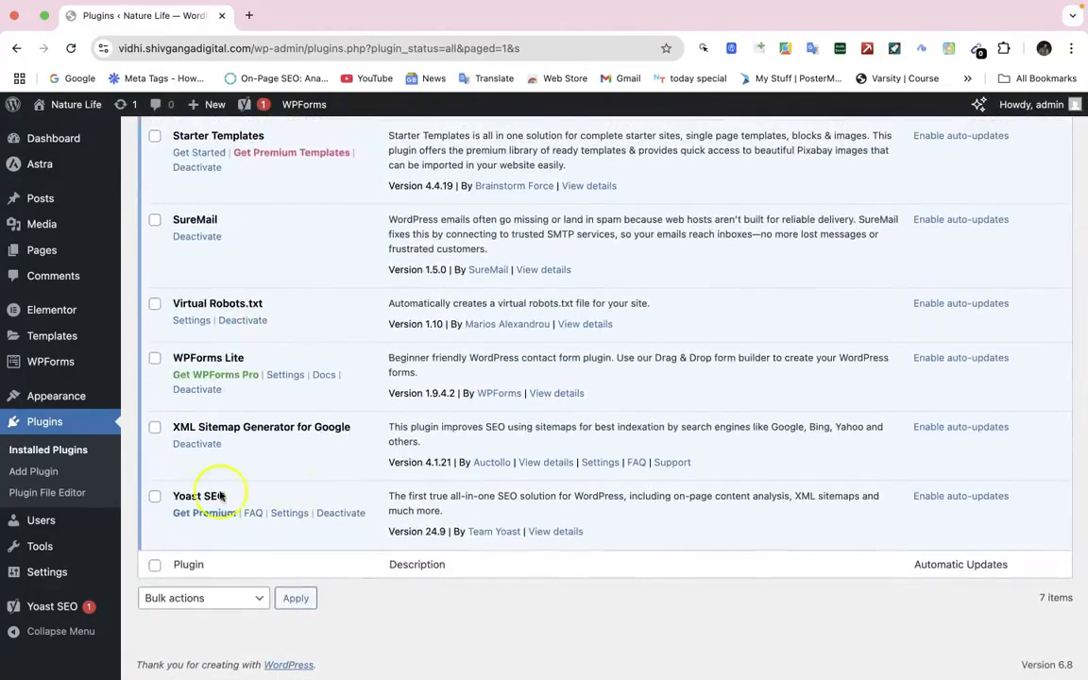
pyautogui.scroll(3, 268, 382)
pyautogui.scroll(2, 269, 382)
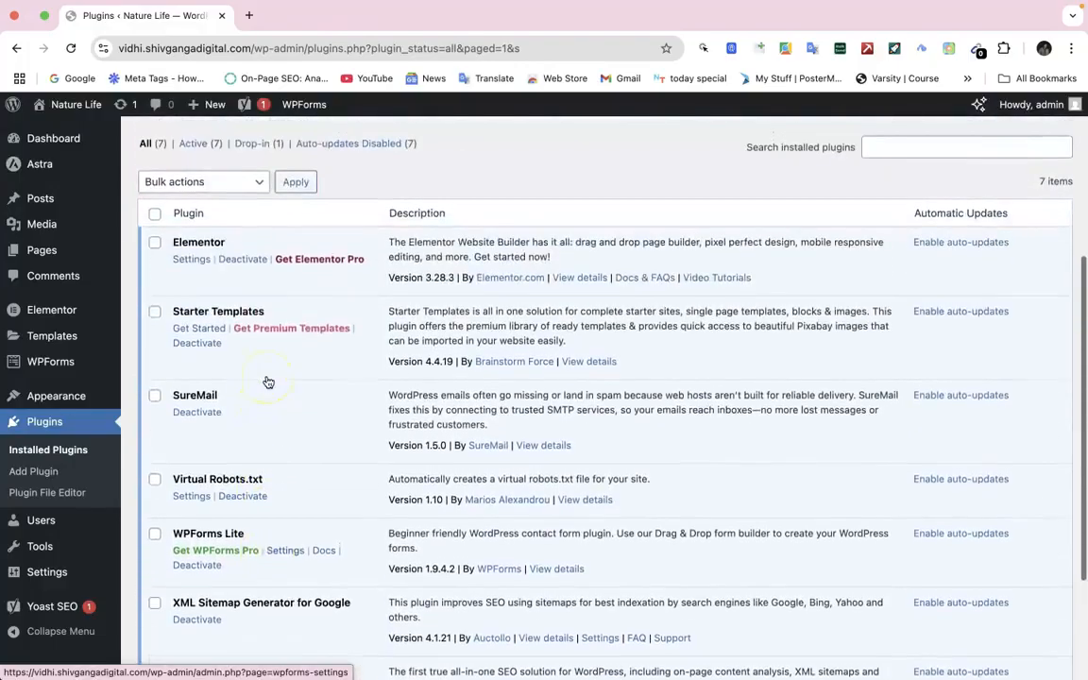
pyautogui.scroll(-2, 269, 381)
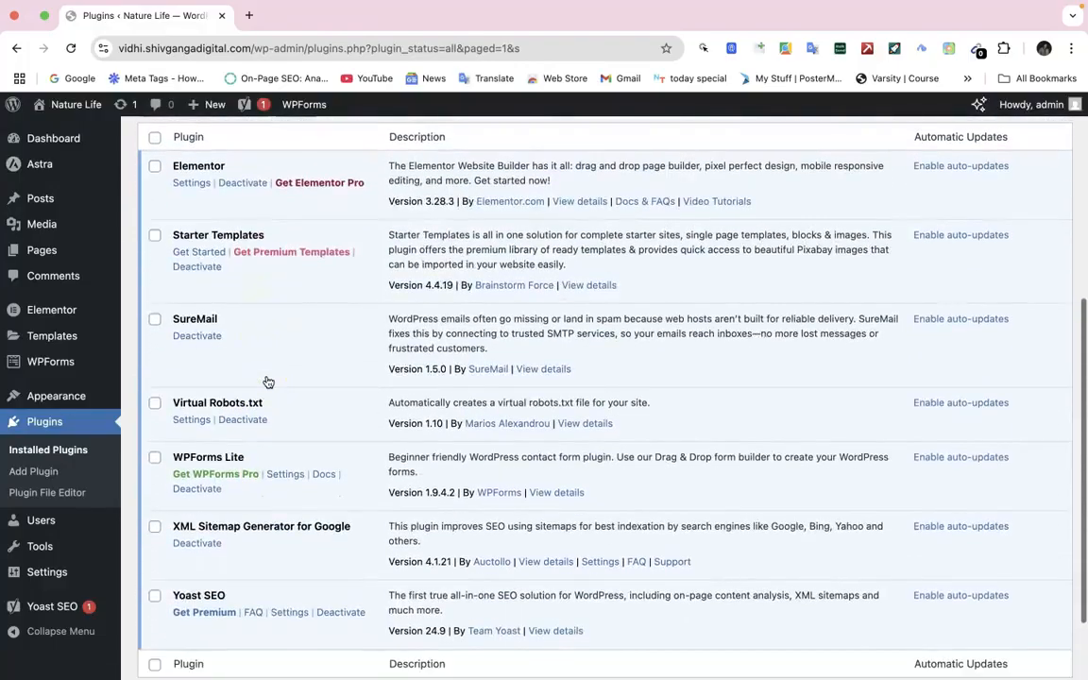
pyautogui.click(190, 419)
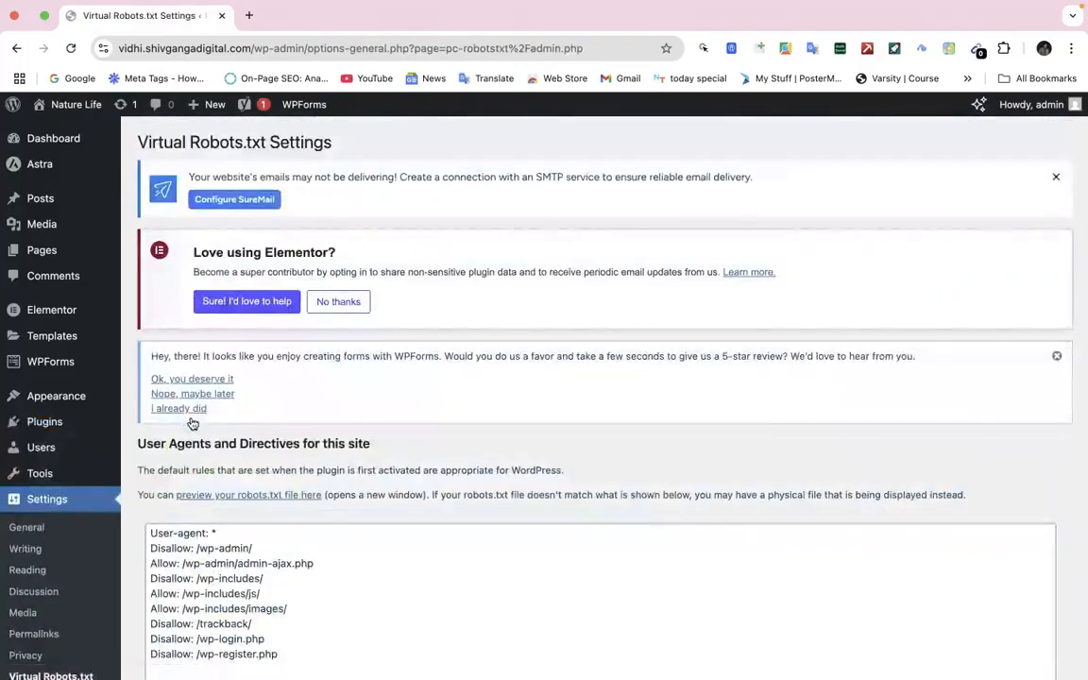
pyautogui.scroll(-5, 230, 590)
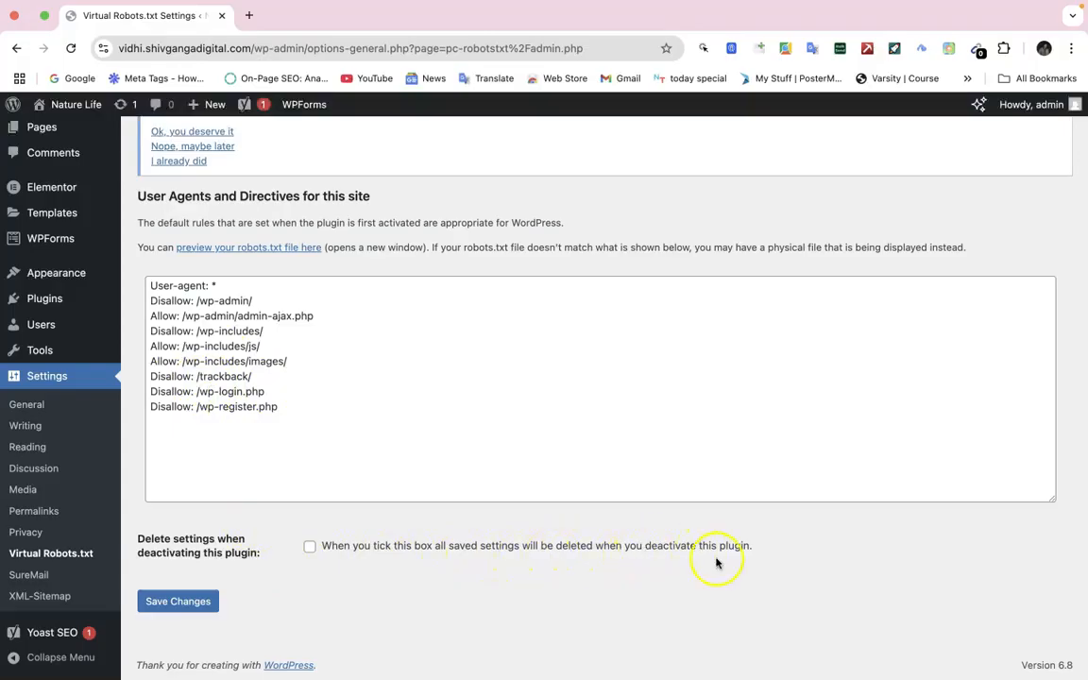
pyautogui.click(185, 602)
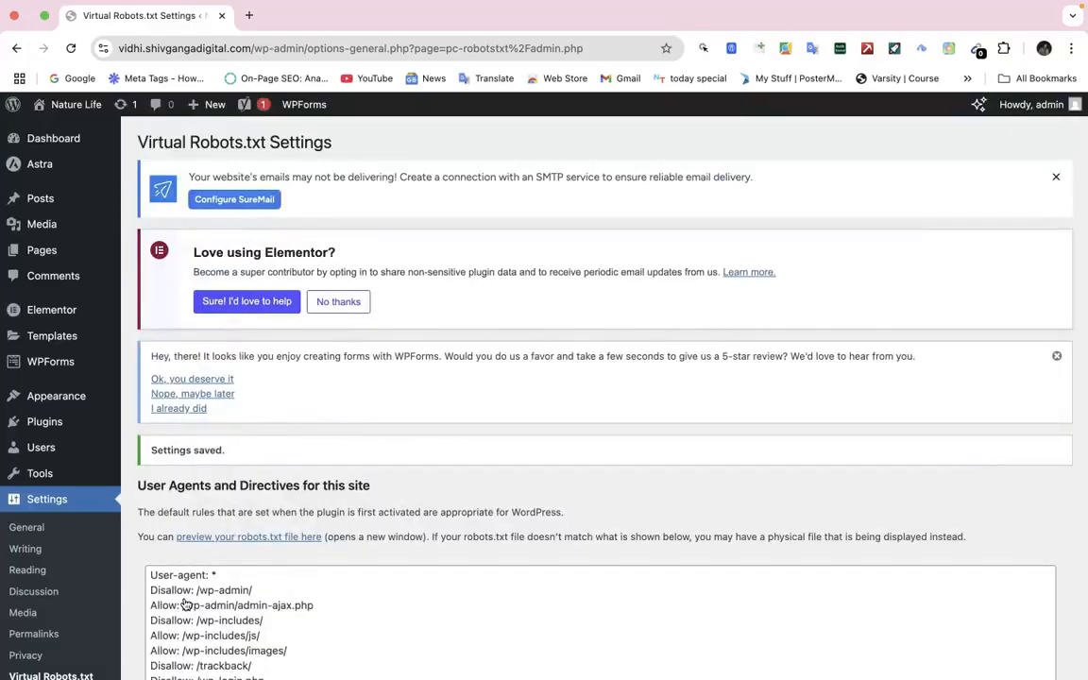
pyautogui.scroll(-6, 203, 591)
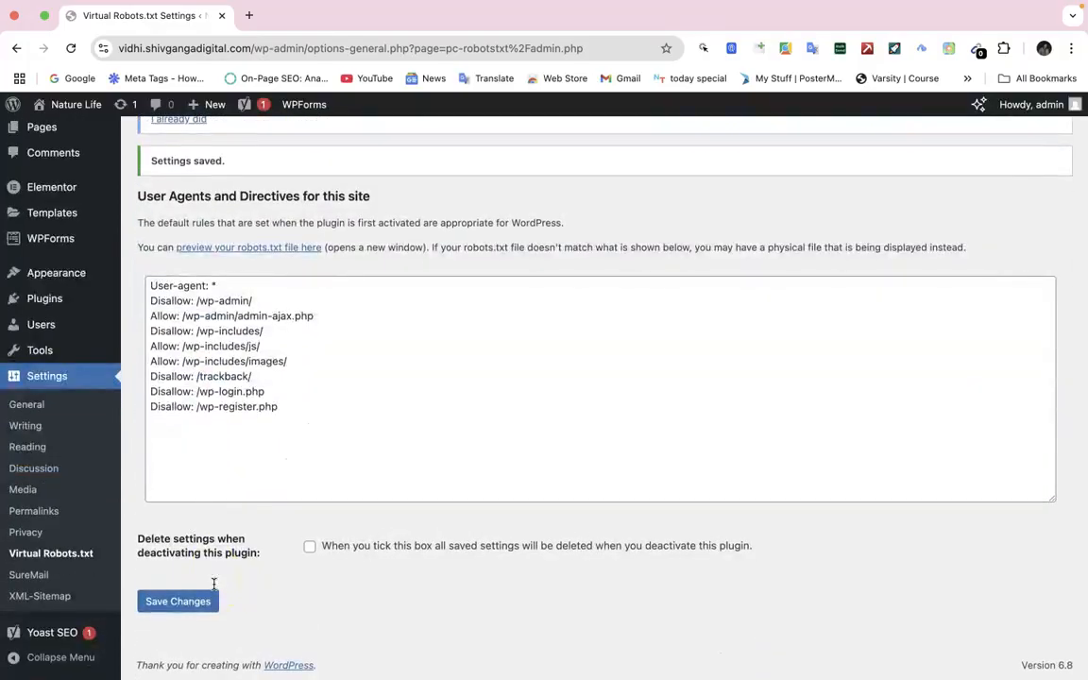
# Load the Nature Life site in a new browser tab and open its sitemap.xml to check the XML sitemap index.
pyautogui.click(249, 15)
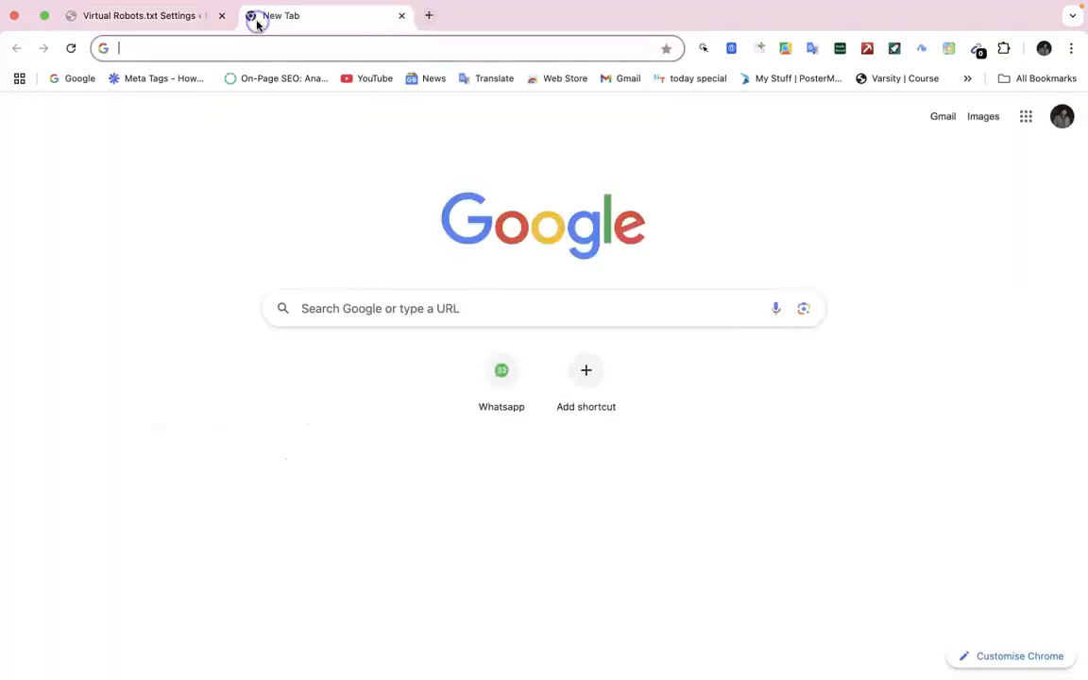
pyautogui.write('vi')
pyautogui.press('Return')
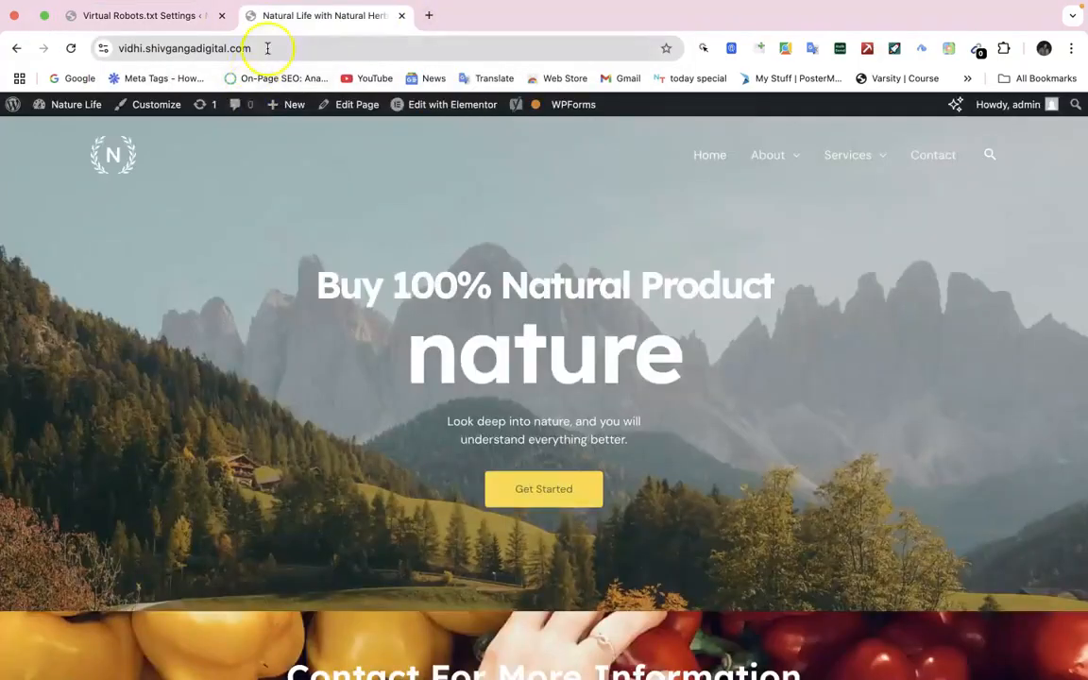
pyautogui.click(267, 47)
pyautogui.press('Right')
pyautogui.write('/')
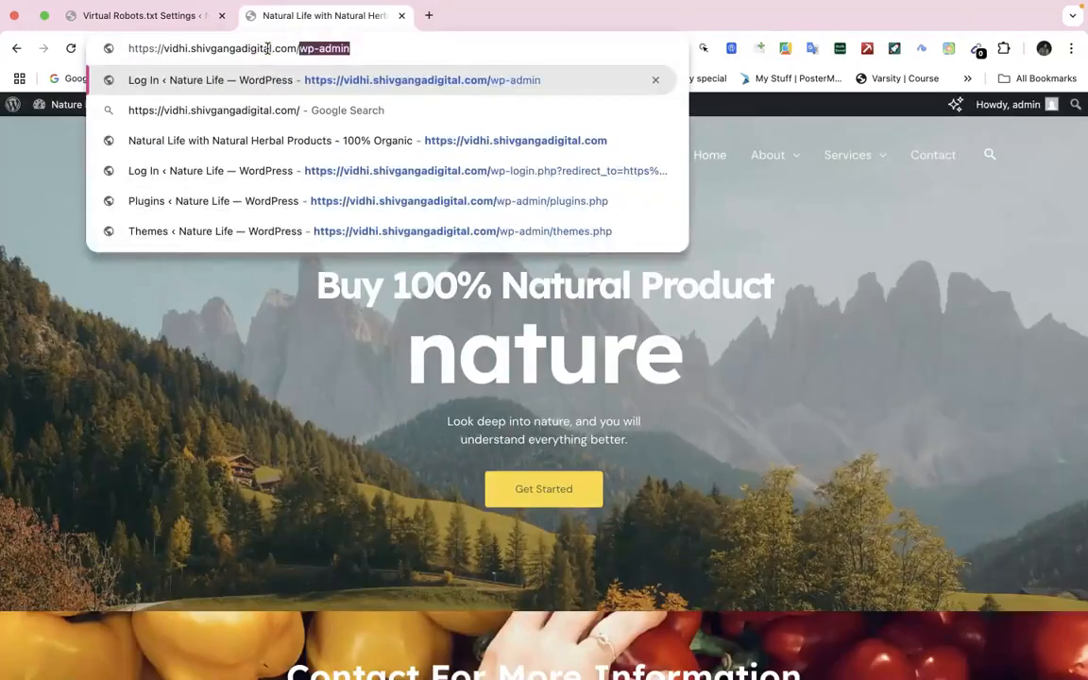
pyautogui.write('sitem')
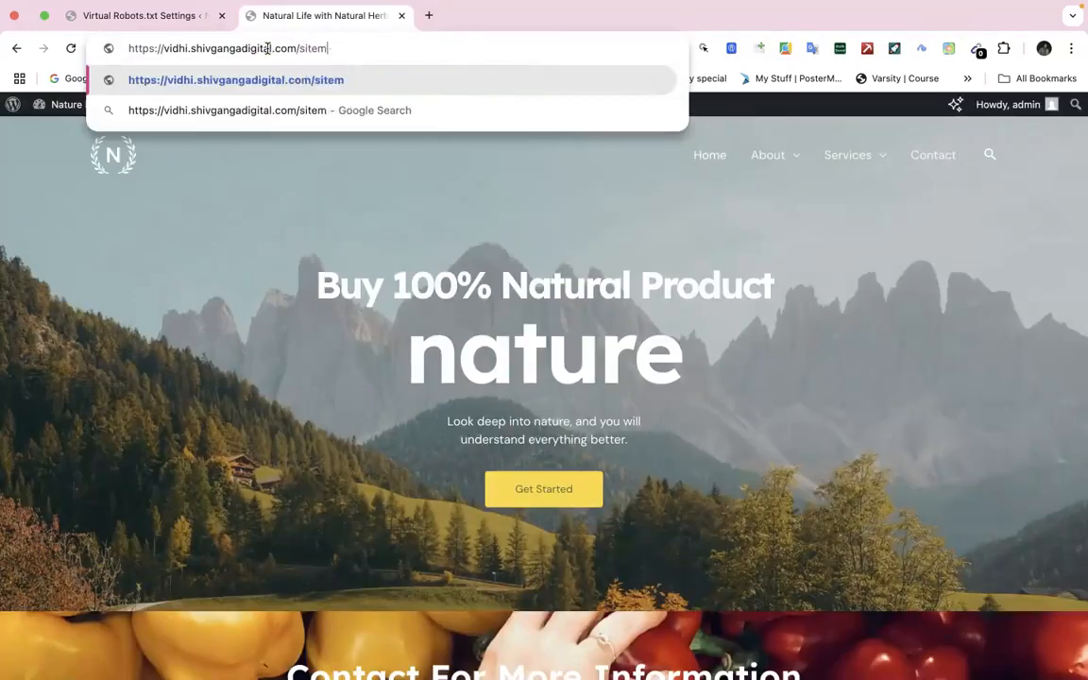
pyautogui.write('ap.xml')
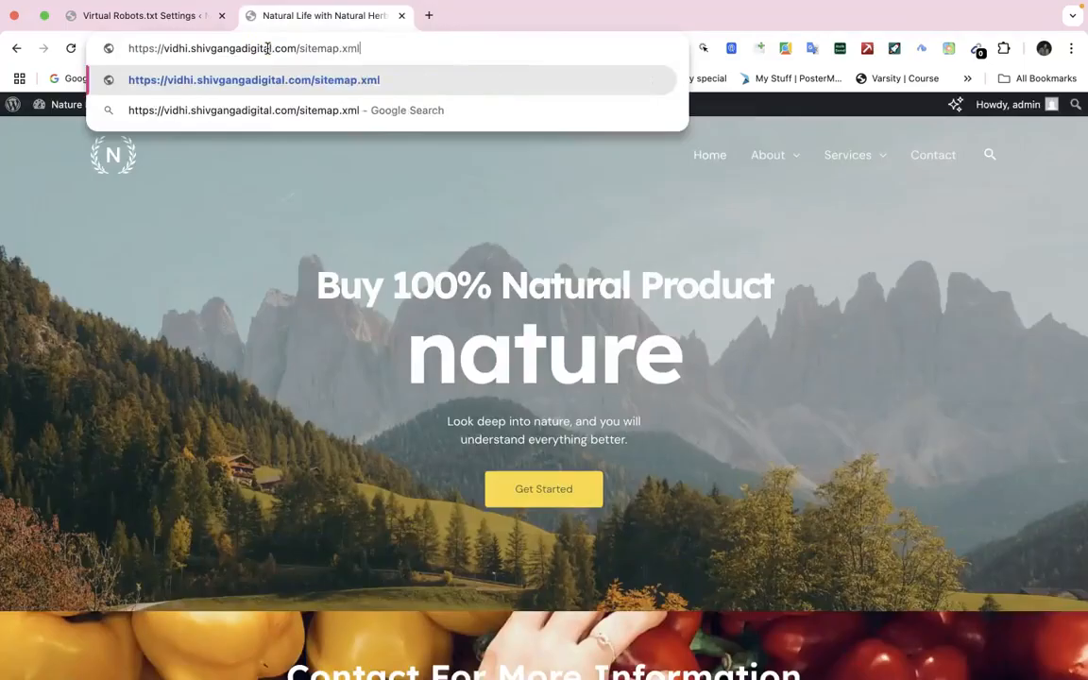
pyautogui.press('Return')
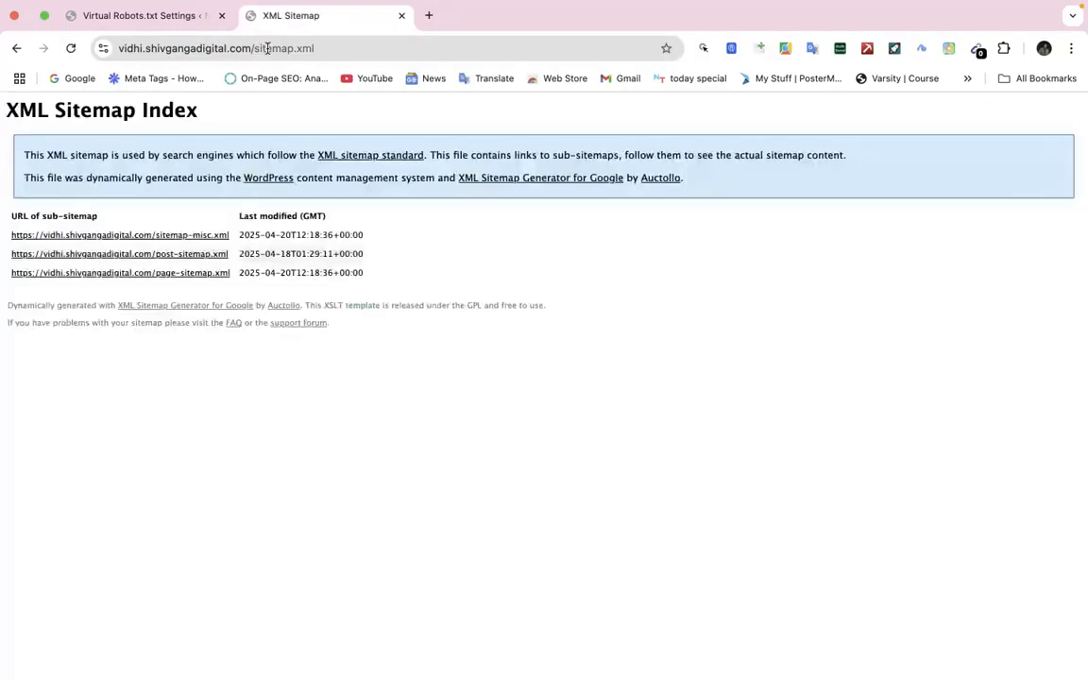
pyautogui.click(212, 125)
# Replace sitemap.xml in the site address with robots.txt and view the site's virtual robots file.
pyautogui.doubleClick(279, 47)
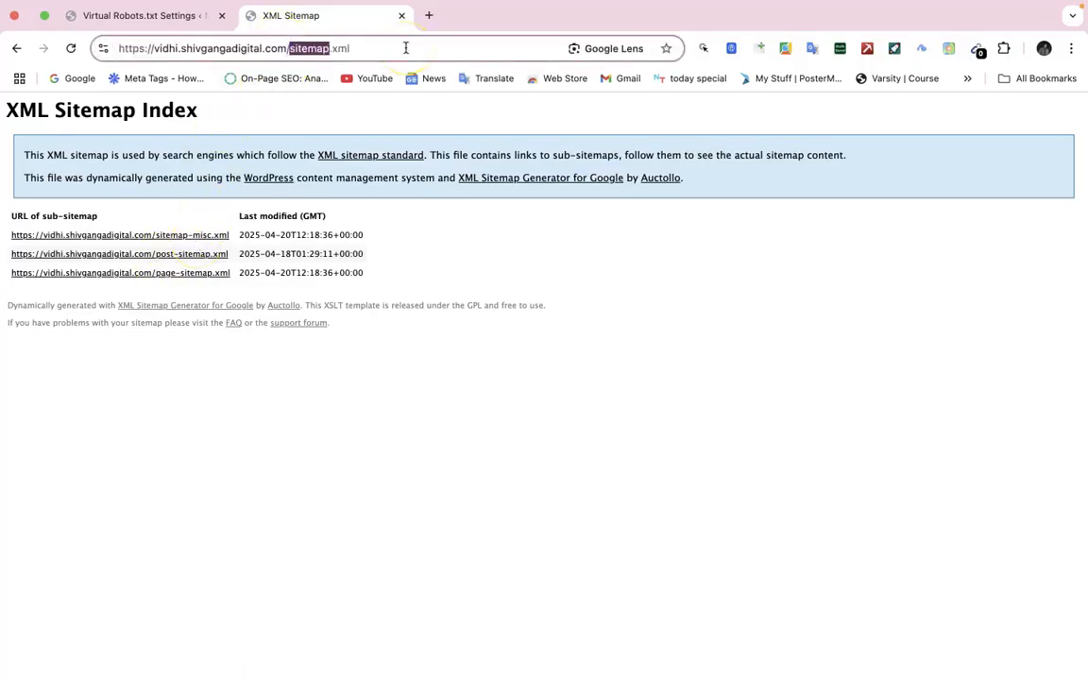
pyautogui.press('Right')
pyautogui.press('BackSpace')
pyautogui.press('BackSpace')
pyautogui.press('BackSpace')
pyautogui.press('BackSpace')
pyautogui.press('BackSpace')
pyautogui.press('BackSpace')
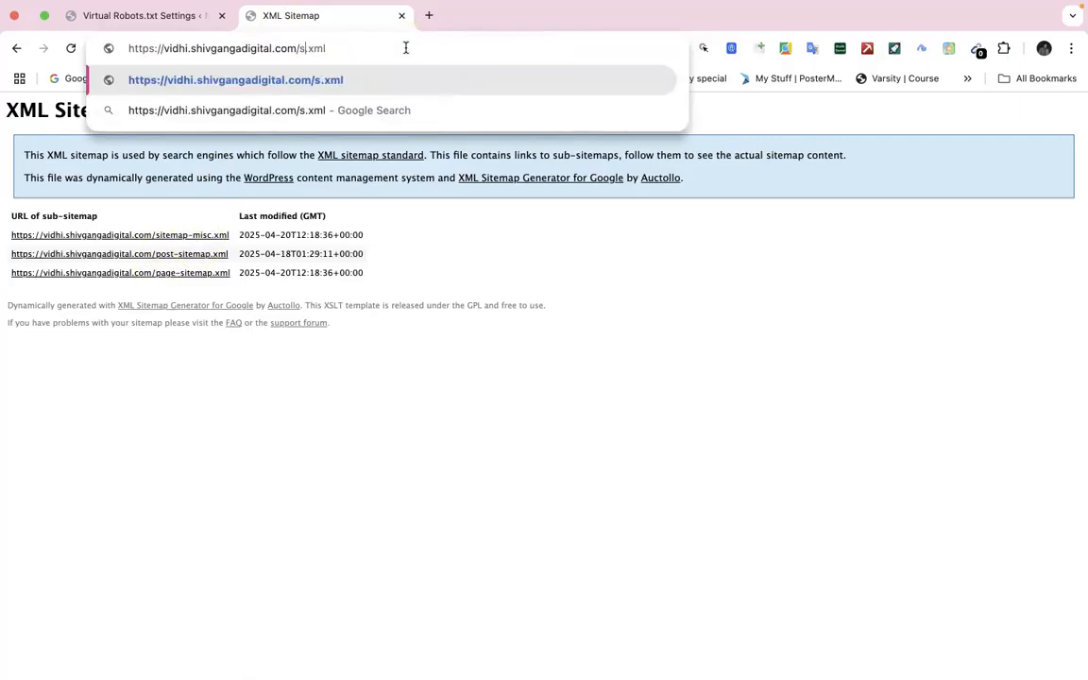
pyautogui.press('BackSpace')
pyautogui.press('BackSpace')
pyautogui.press('BackSpace')
pyautogui.press('BackSpace')
pyautogui.press('BackSpace')
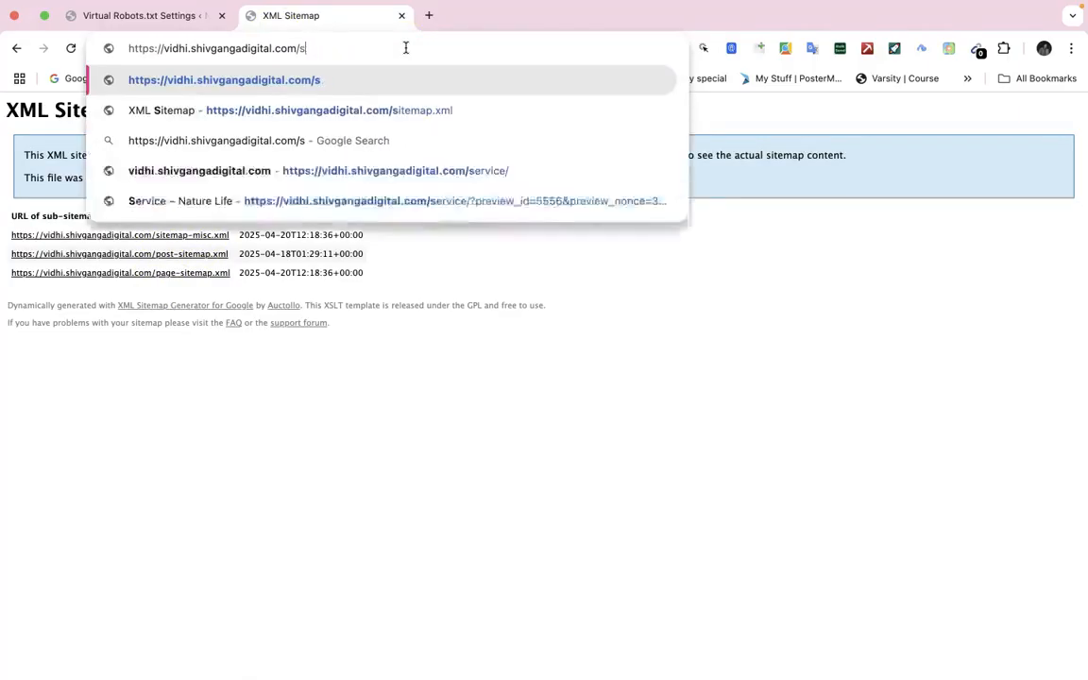
pyautogui.write('robots.txt')
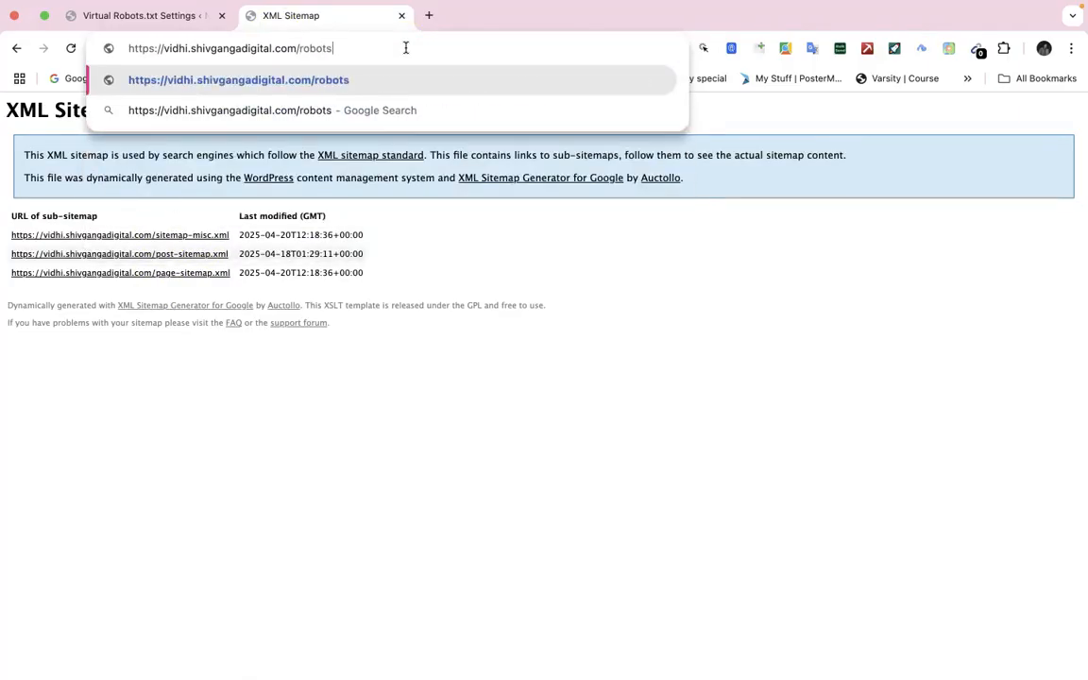
pyautogui.press('Return')
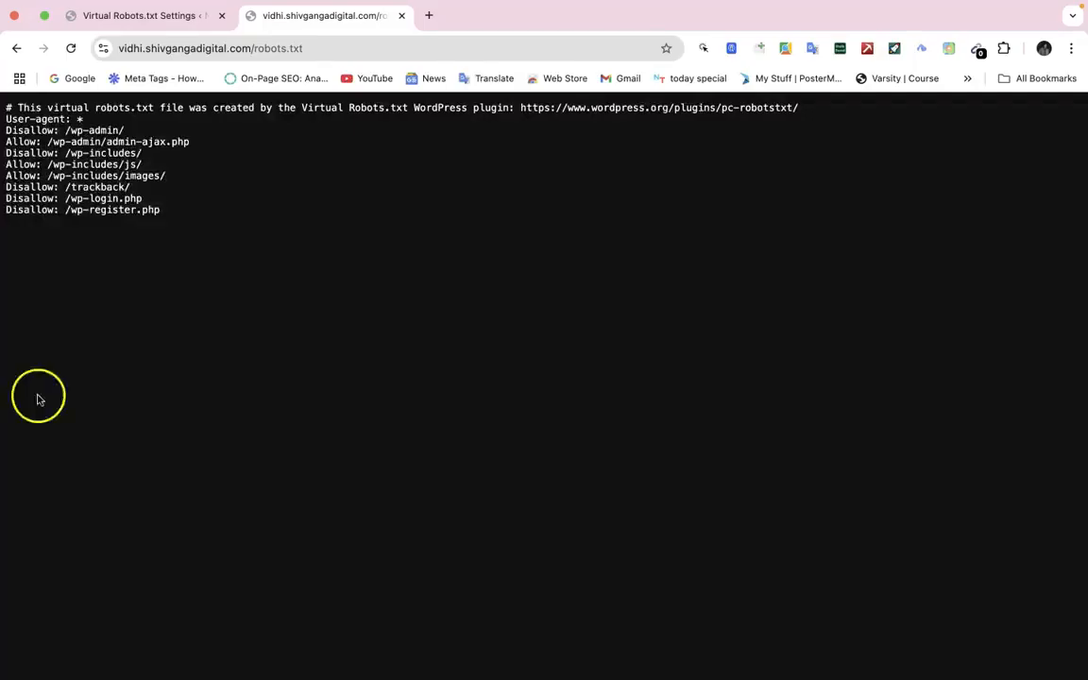
# Return to the WordPress admin and search the plugin library for "google search console".
pyautogui.click(174, 38)
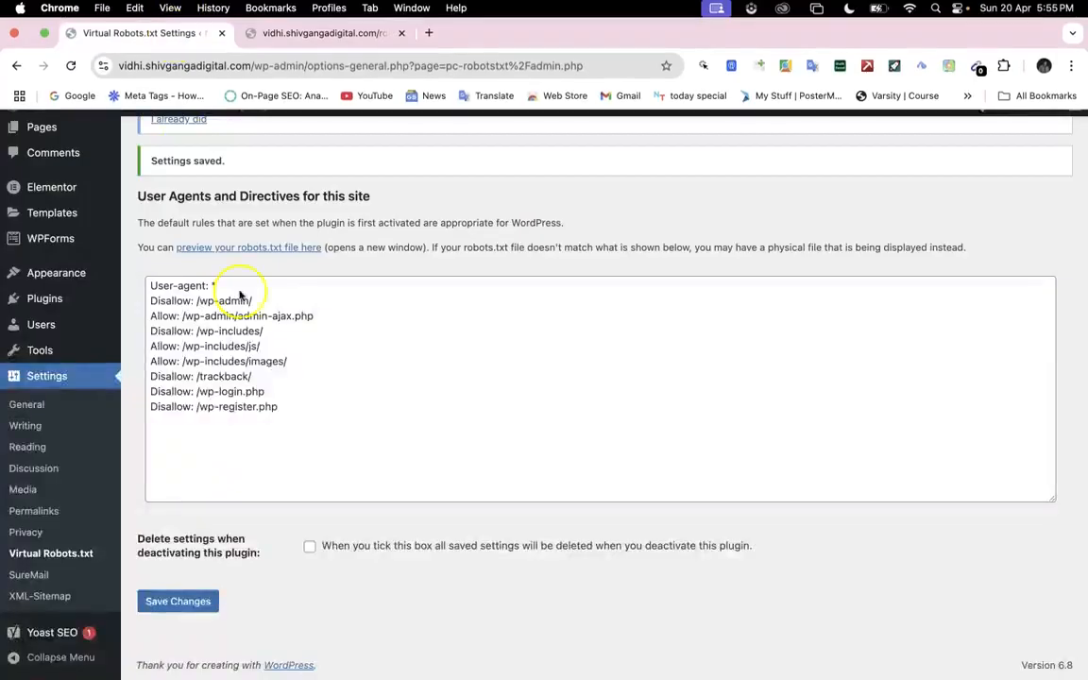
pyautogui.scroll(5, 267, 437)
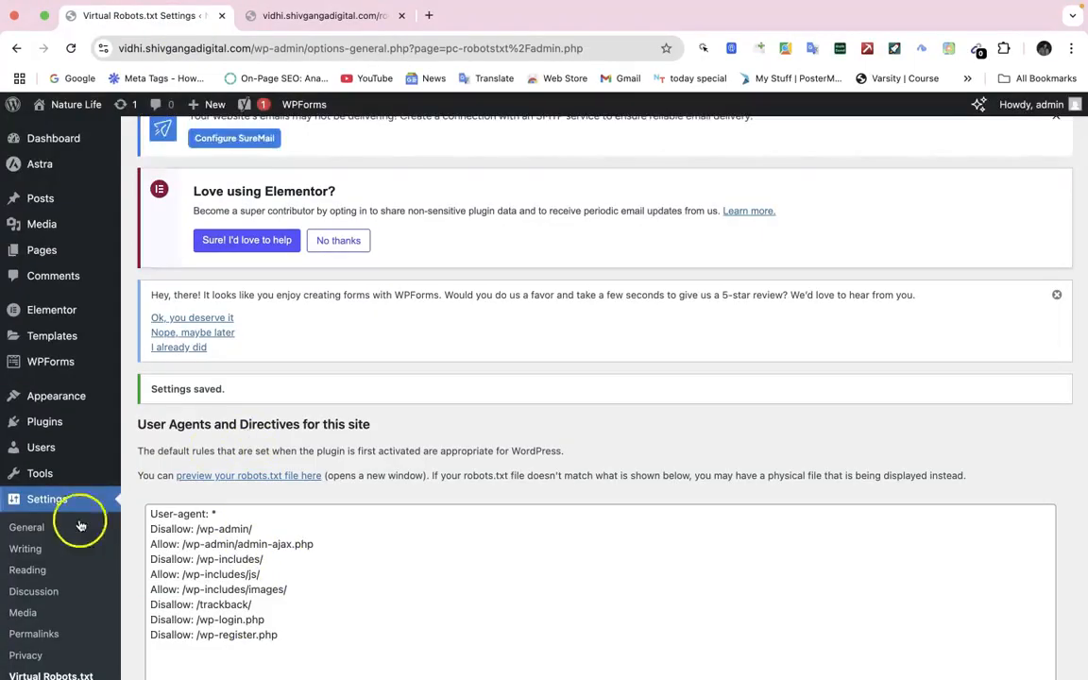
pyautogui.moveTo(20, 472)
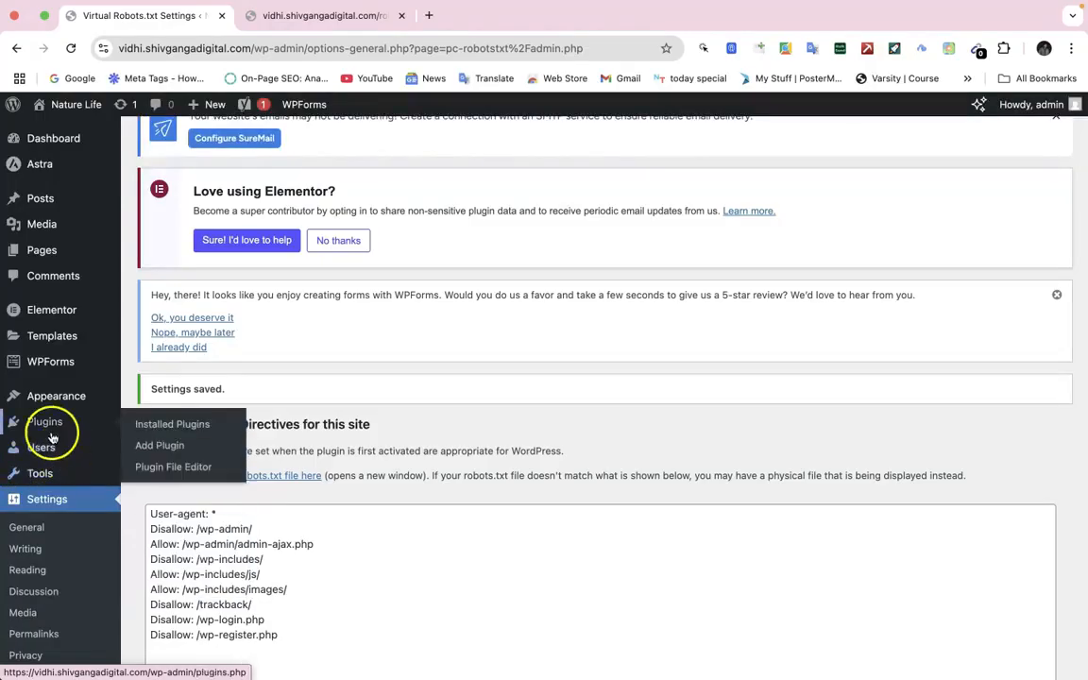
pyautogui.click(52, 434)
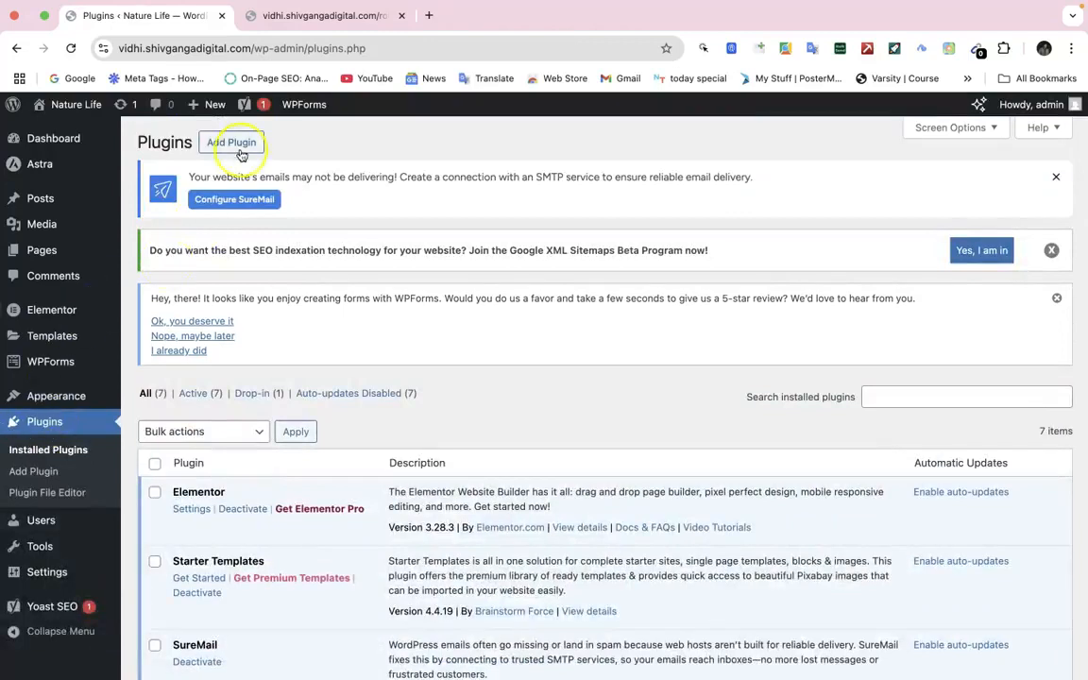
pyautogui.click(241, 151)
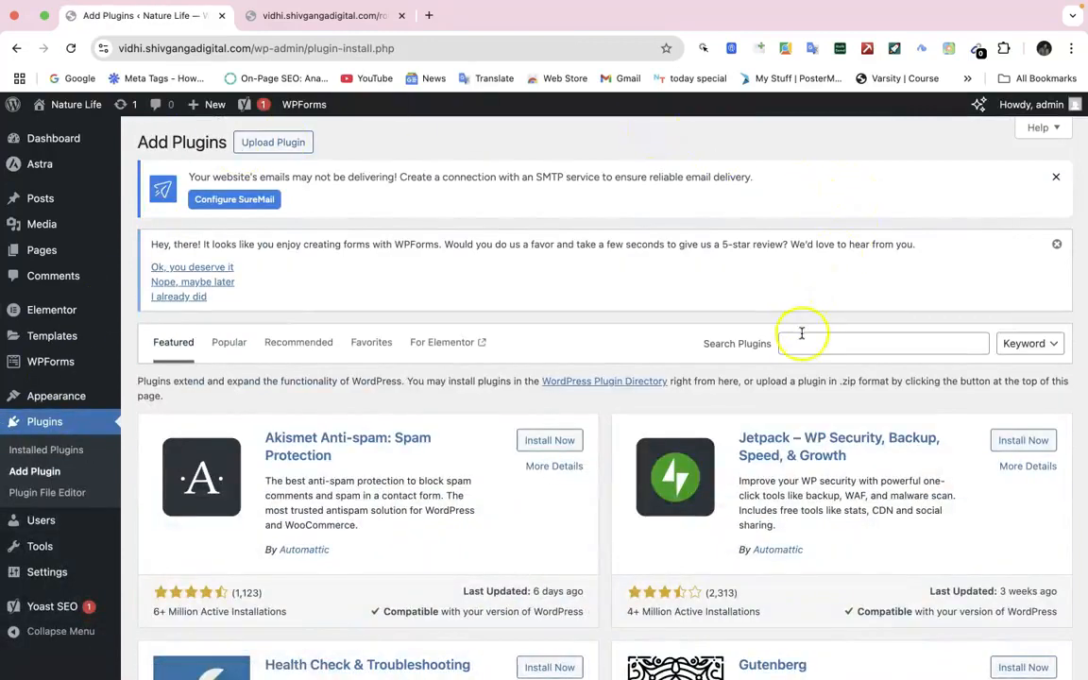
pyautogui.click(801, 333)
pyautogui.write('google')
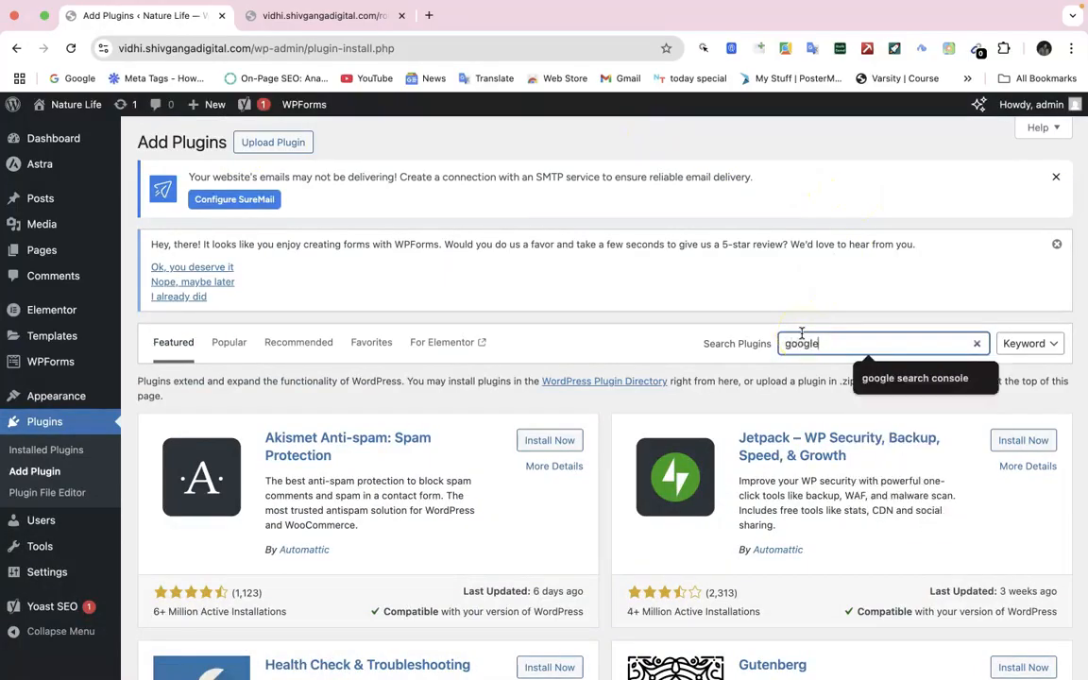
pyautogui.click(905, 346)
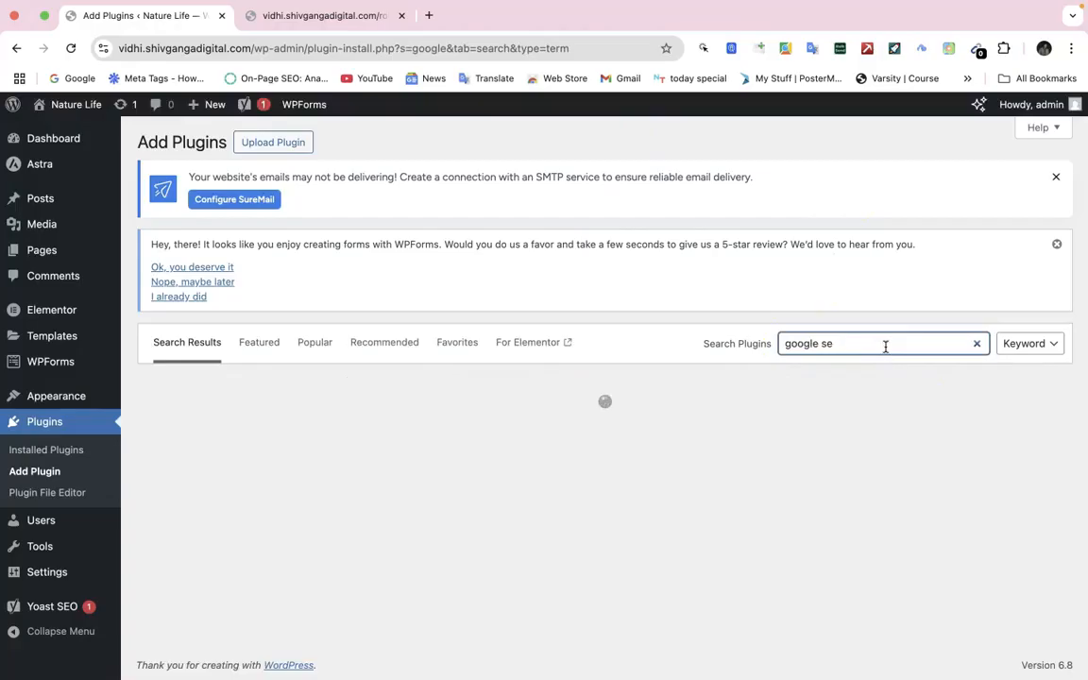
pyautogui.write('gle search console')
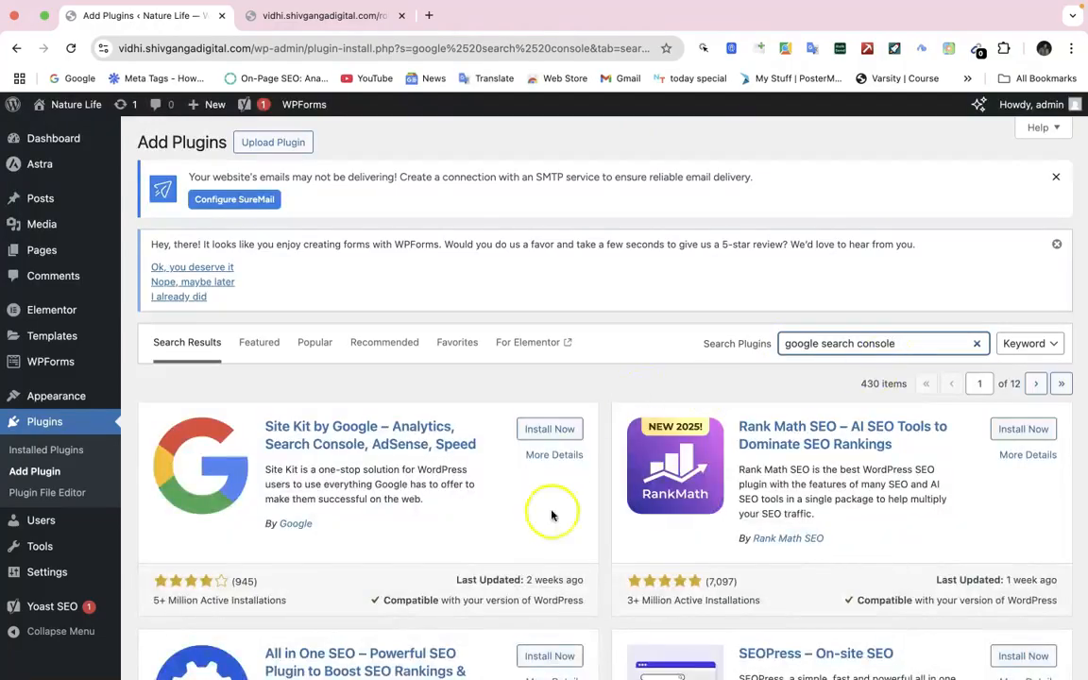
# Install and activate the Site Kit by Google plugin.
pyautogui.click(297, 443)
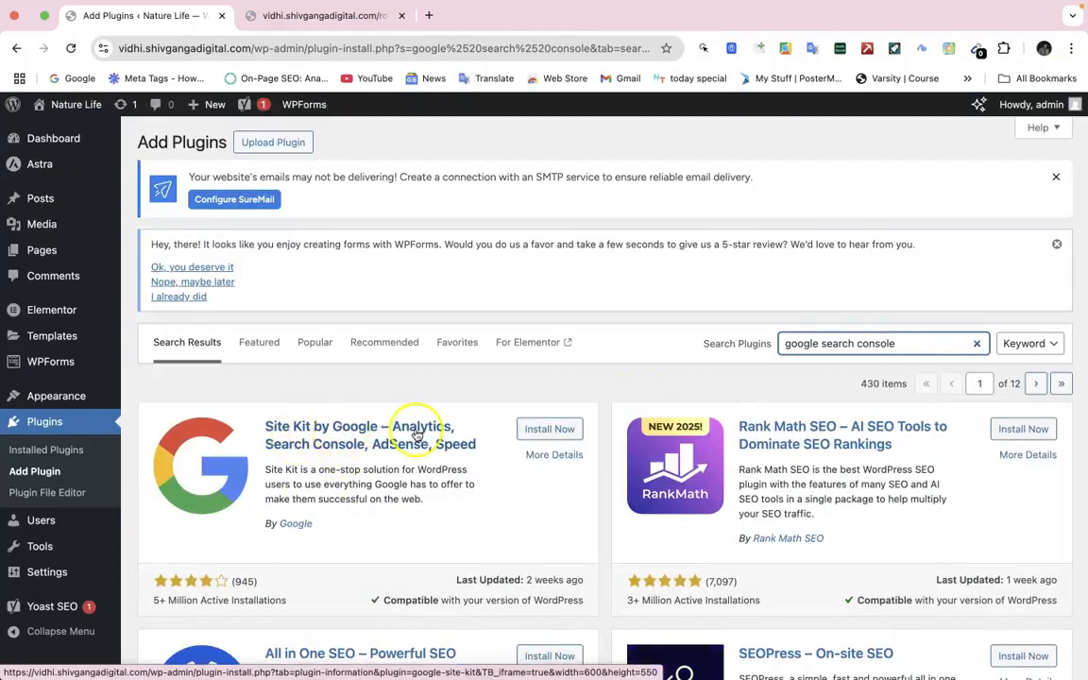
pyautogui.scroll(-1, 369, 465)
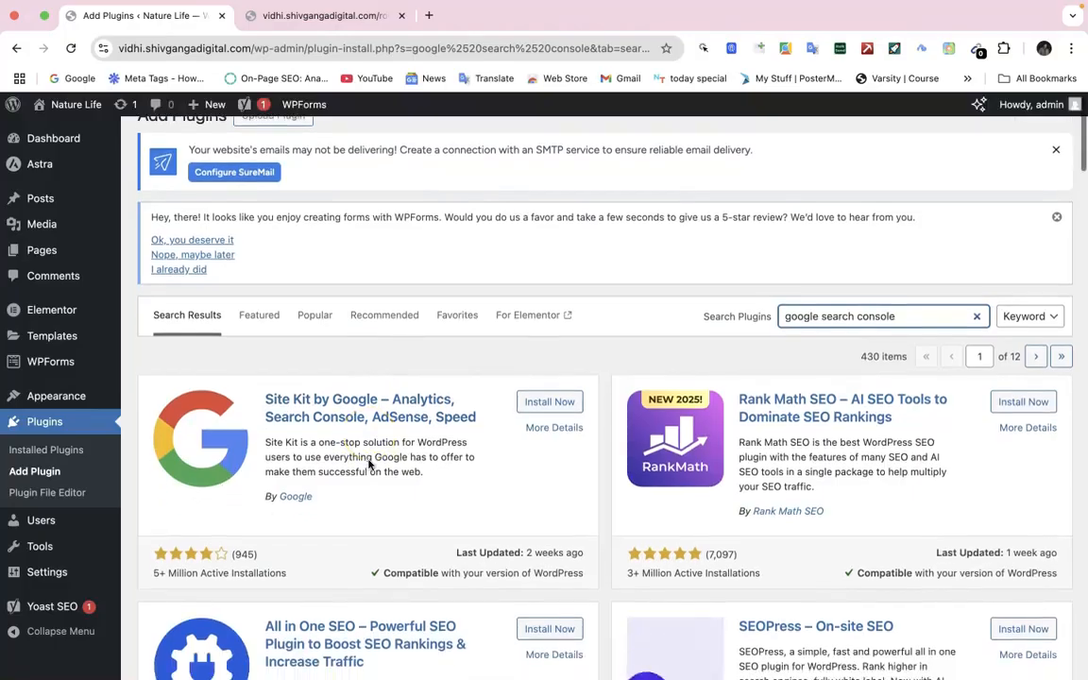
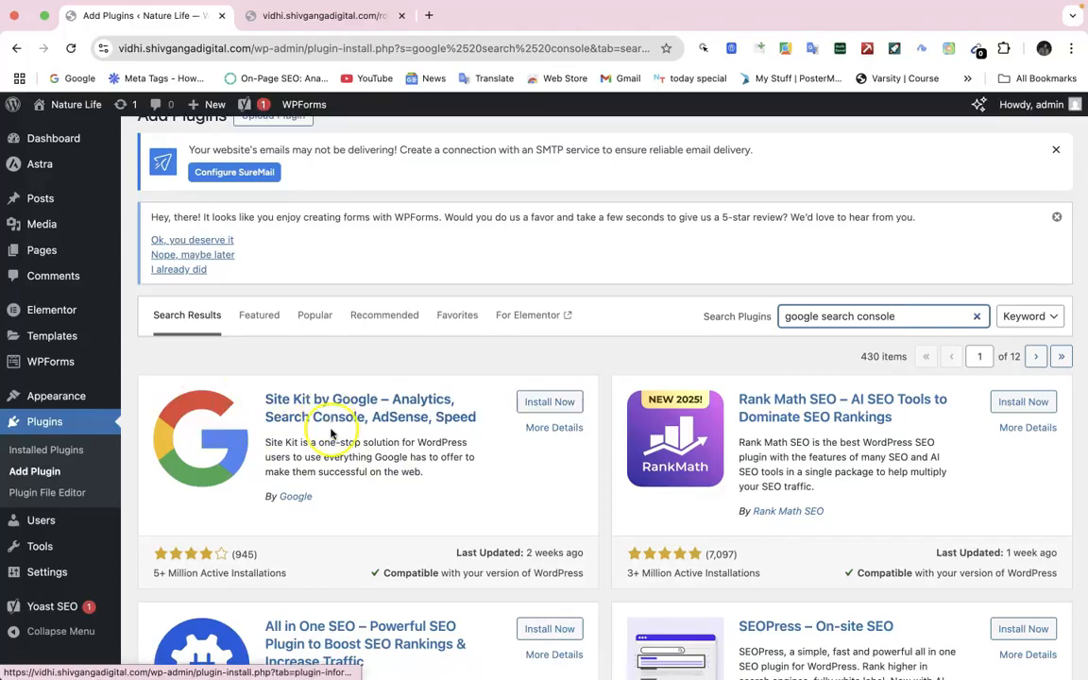
pyautogui.click(535, 408)
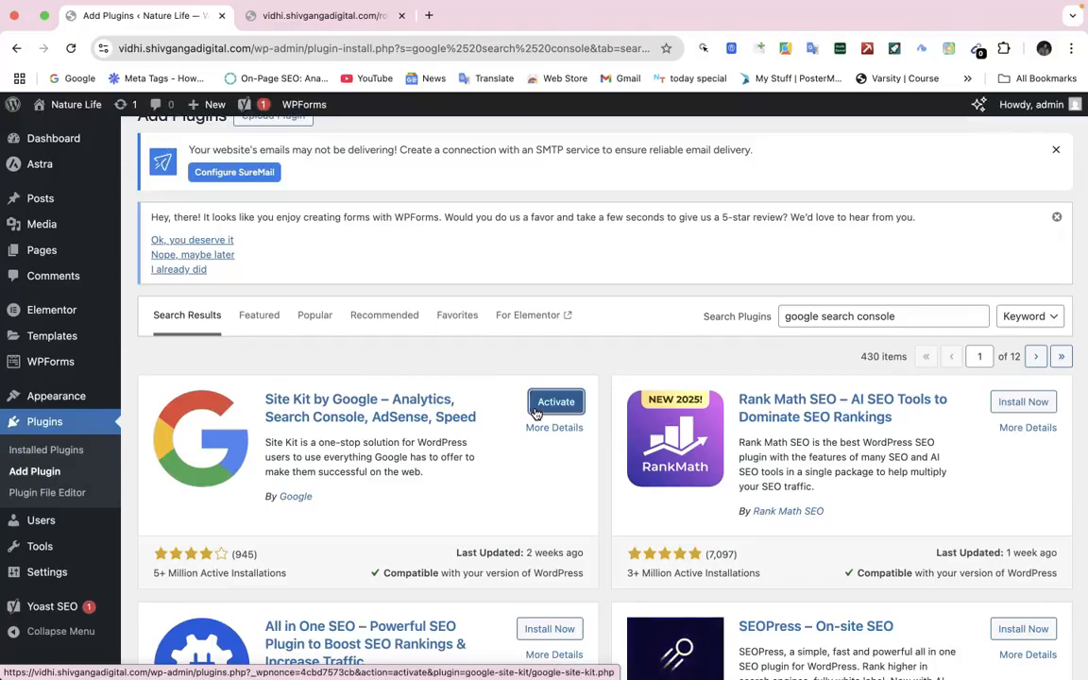
pyautogui.click(546, 407)
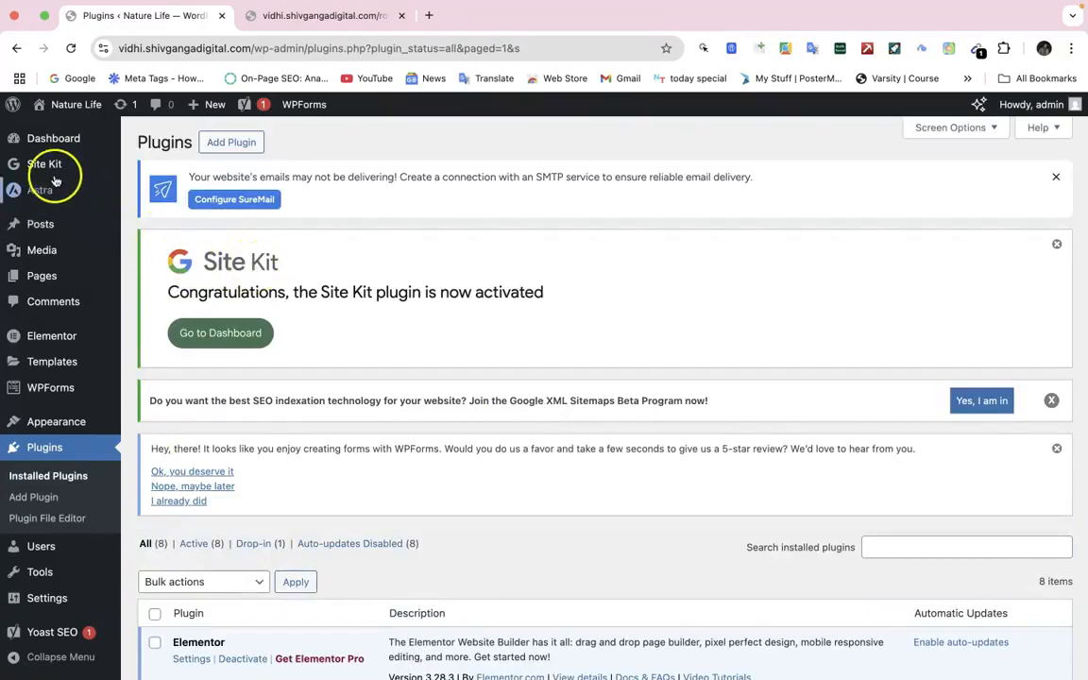
# Open the Site Kit dashboard and review its connection status, auto-update option and search traffic section.
pyautogui.moveTo(54, 175)
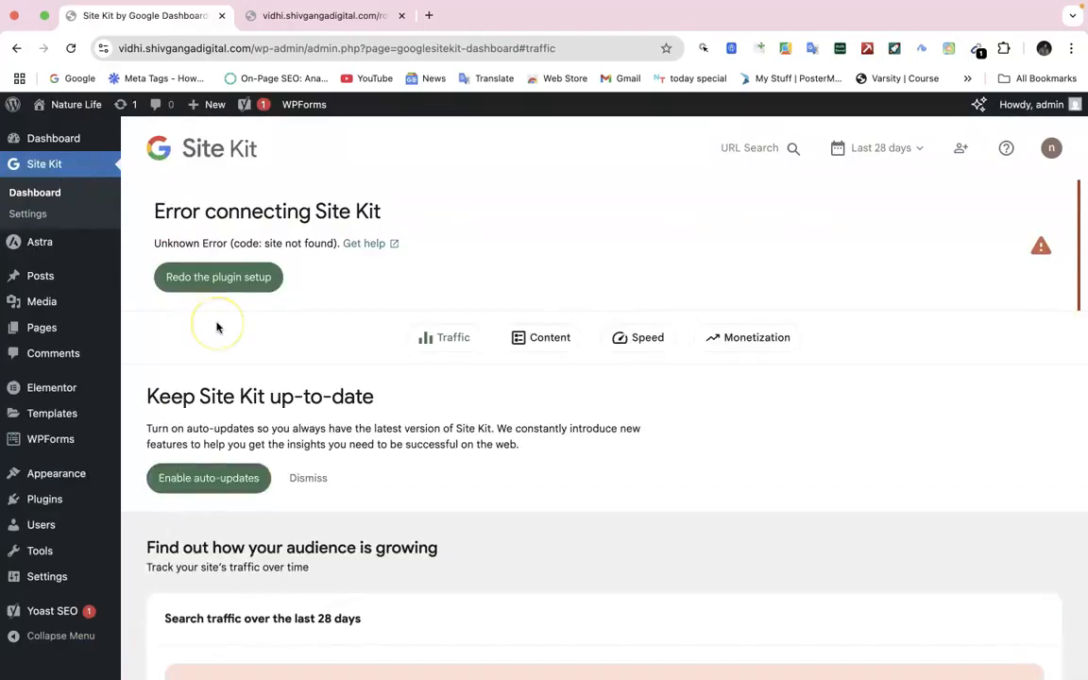
pyautogui.scroll(-1, 217, 326)
pyautogui.scroll(-1, 274, 360)
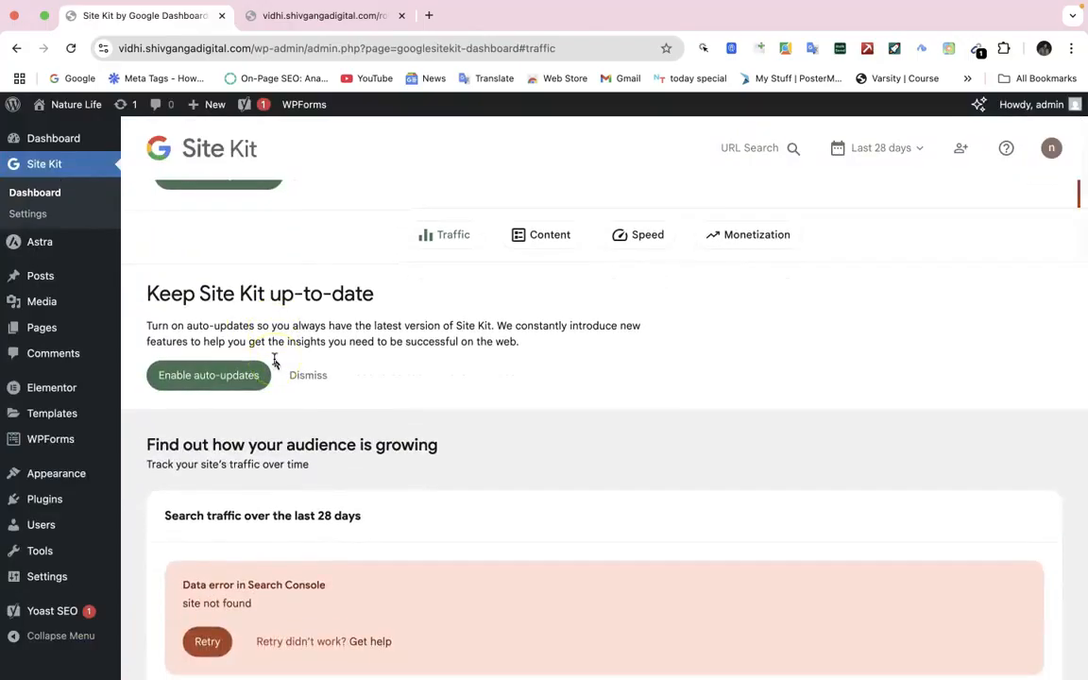
pyautogui.scroll(-4, 274, 360)
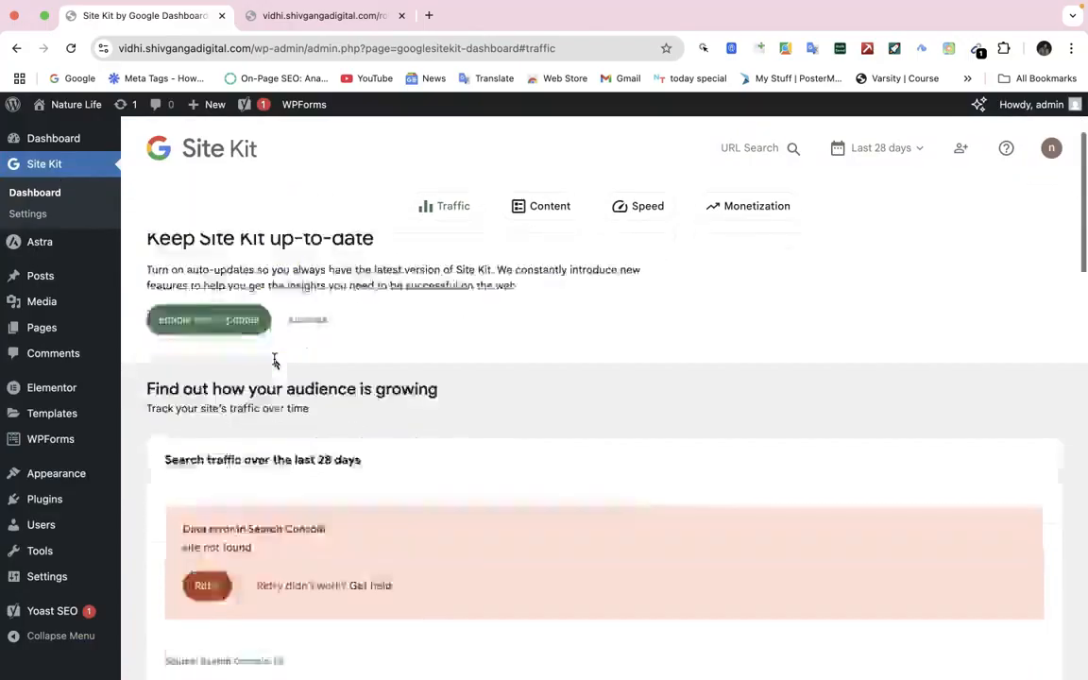
pyautogui.click(213, 396)
pyautogui.scroll(6, 215, 400)
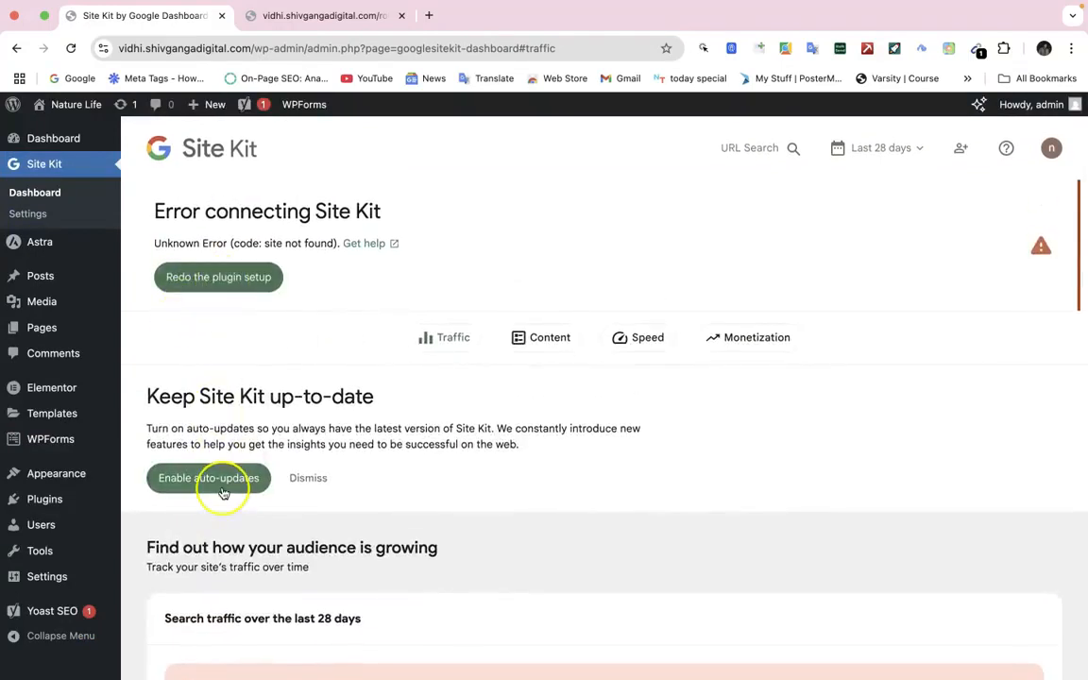
# Look through the Site Kit dashboard's Traffic, Content, Speed and Monetization sections.
pyautogui.scroll(-5, 223, 492)
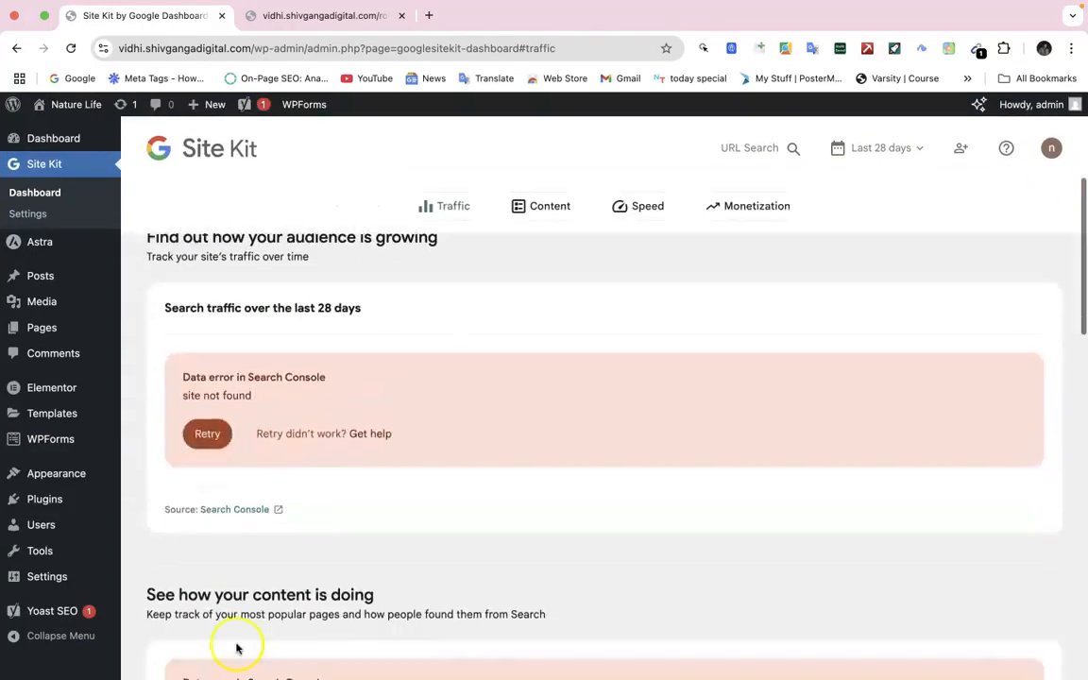
pyautogui.scroll(-5, 236, 646)
pyautogui.scroll(-10, 236, 648)
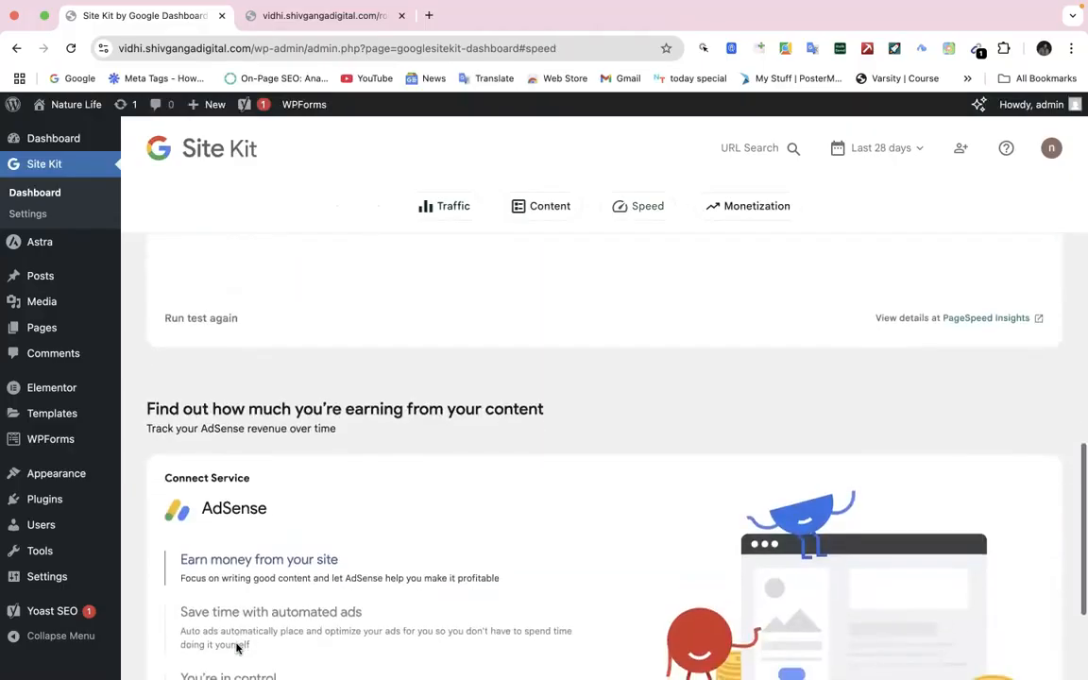
pyautogui.click(543, 209)
pyautogui.click(635, 210)
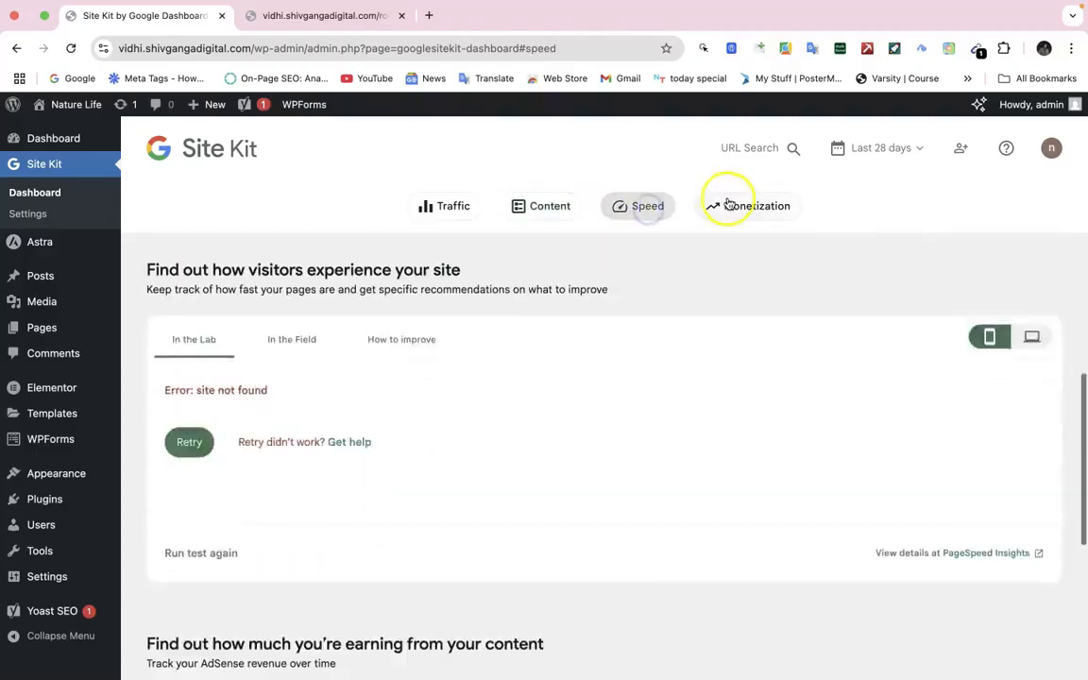
pyautogui.click(719, 209)
pyautogui.click(459, 208)
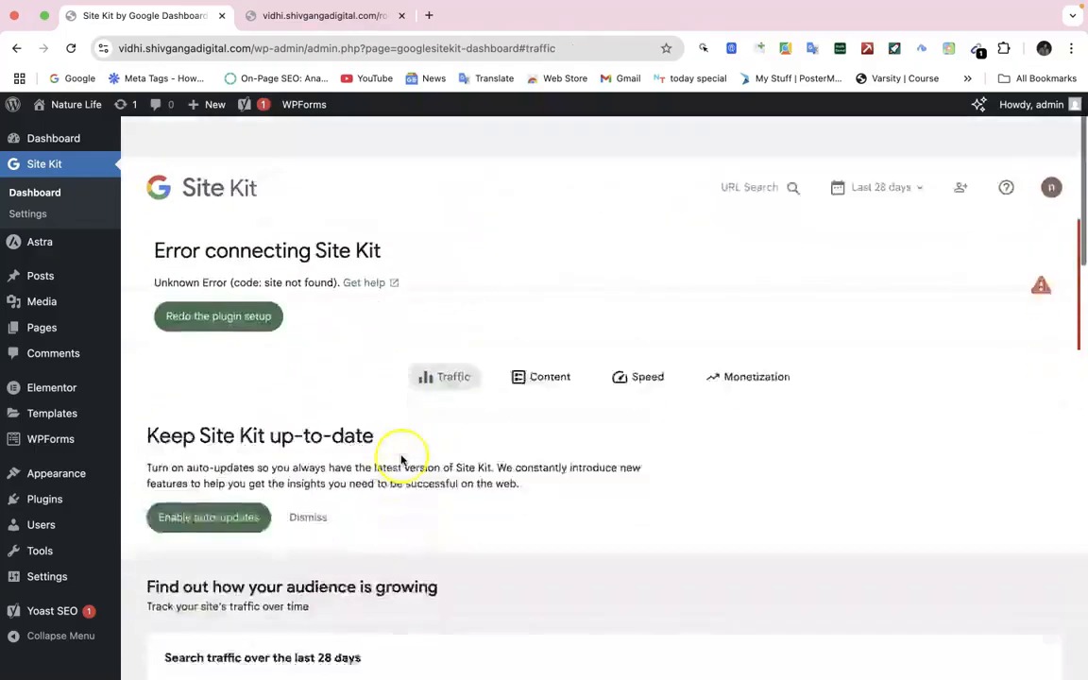
# Try to redo the Site Kit plugin setup from the connection error notice, and return to the dashboard.
pyautogui.click(238, 277)
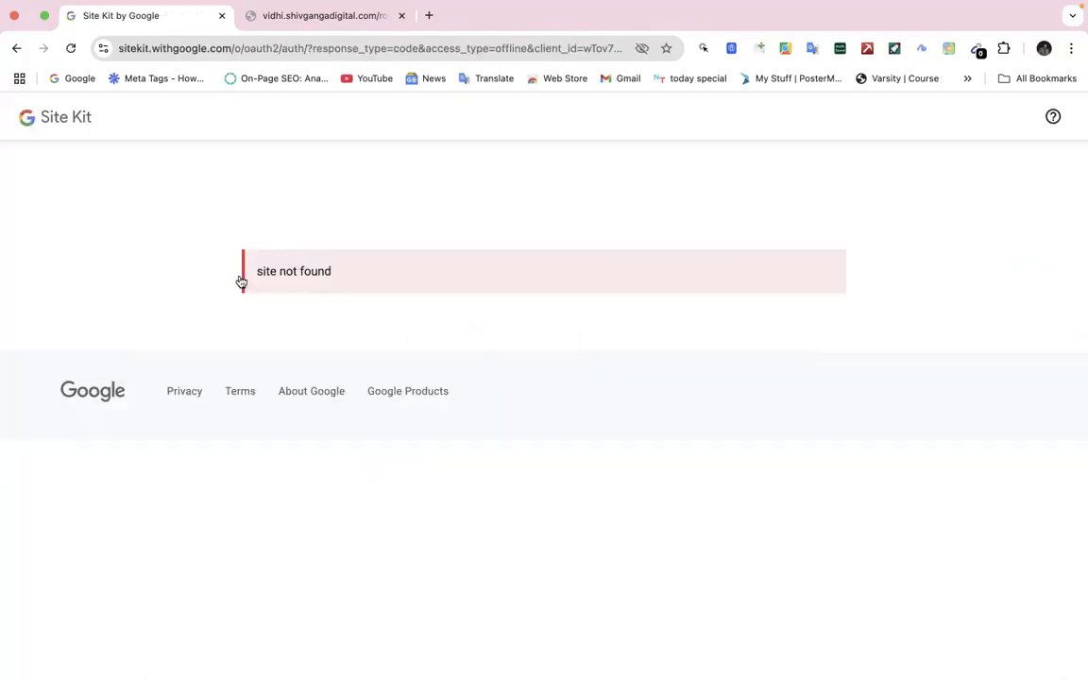
pyautogui.moveTo(23, 4)
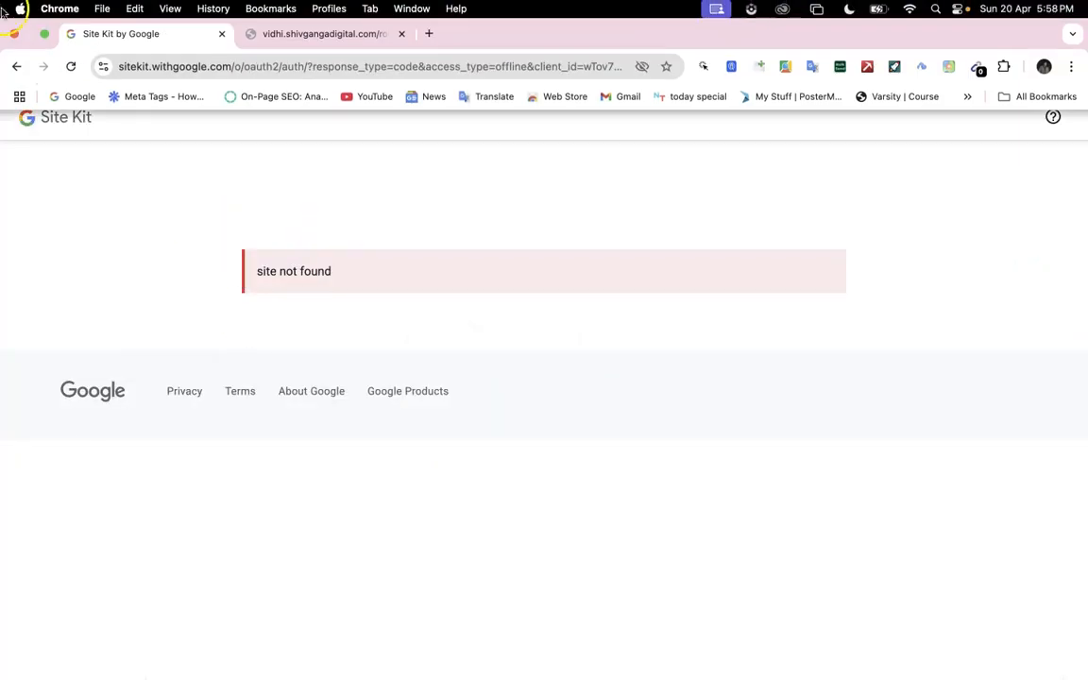
pyautogui.click(17, 68)
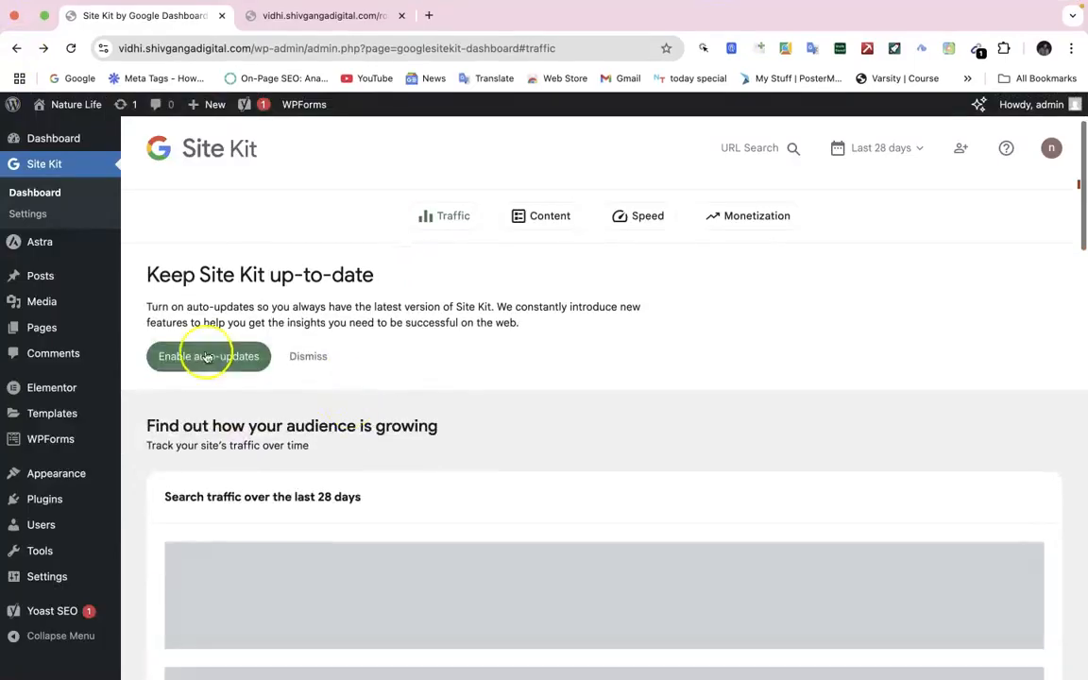
# Enable auto-updates for Site Kit and disconnect the linked Google account from the plugin.
pyautogui.click(214, 365)
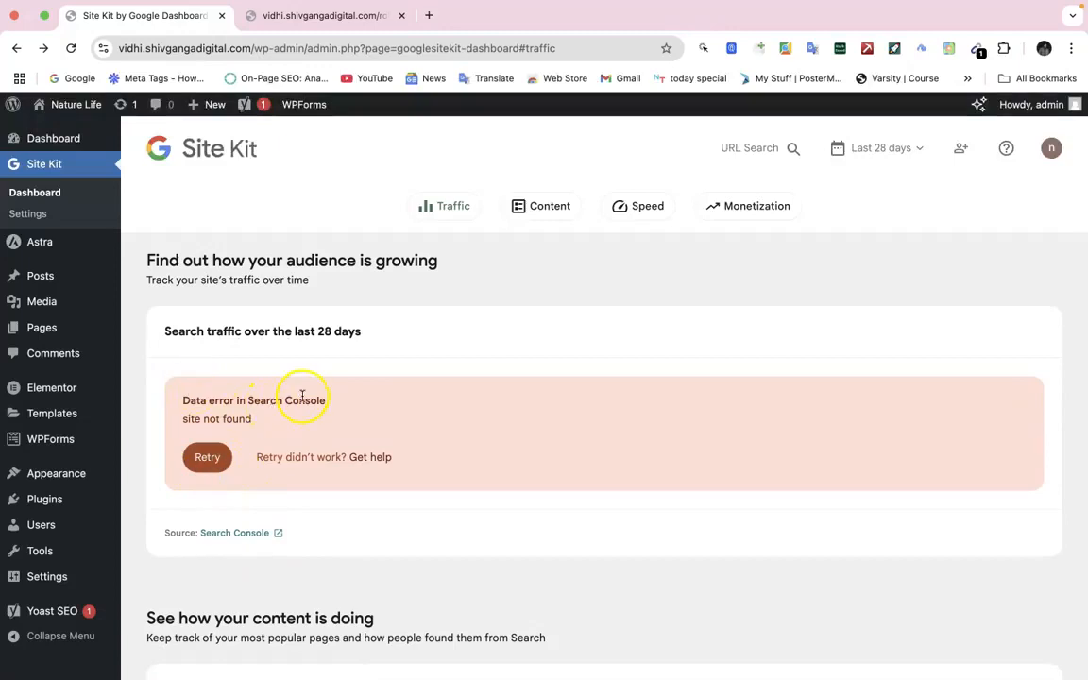
pyautogui.scroll(-1, 303, 395)
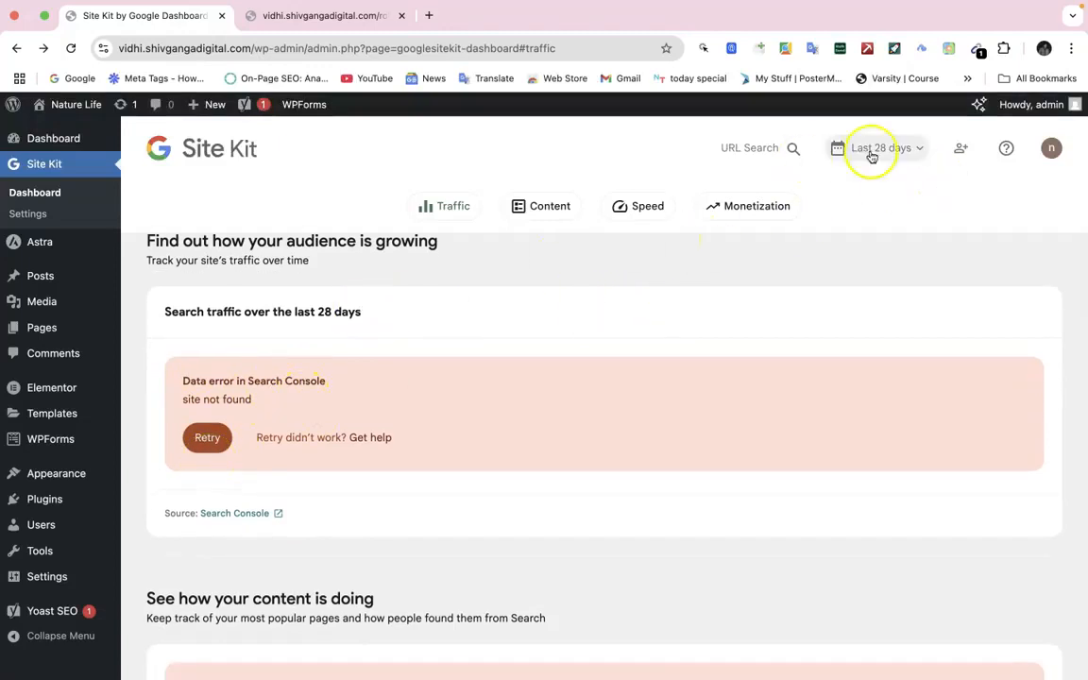
pyautogui.click(1051, 148)
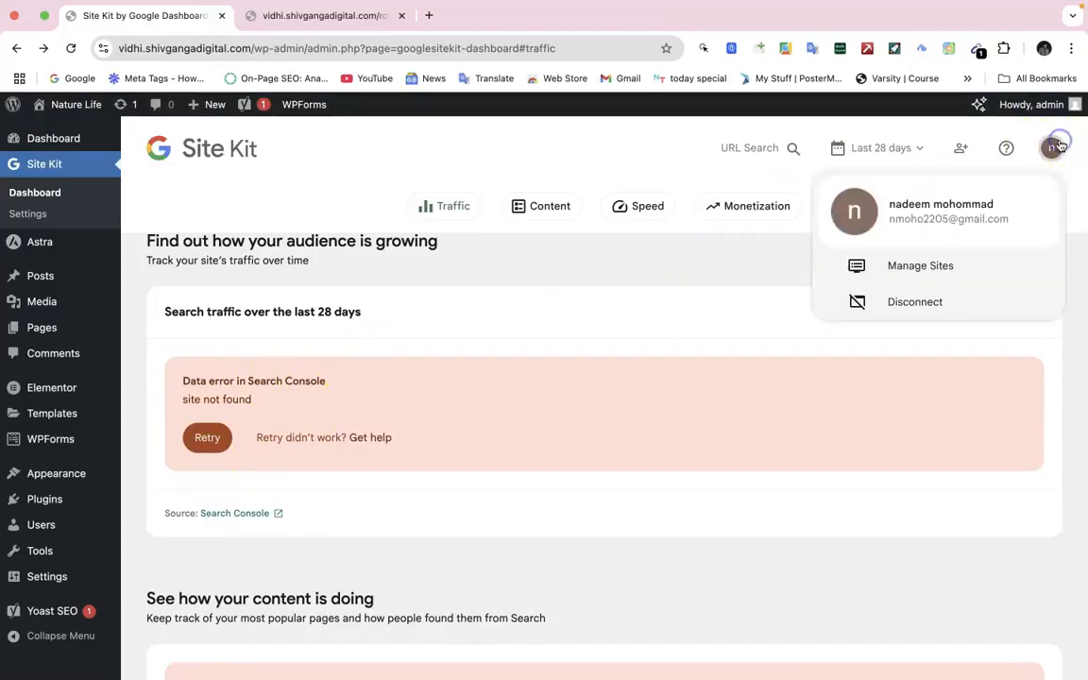
pyautogui.click(907, 310)
pyautogui.click(630, 433)
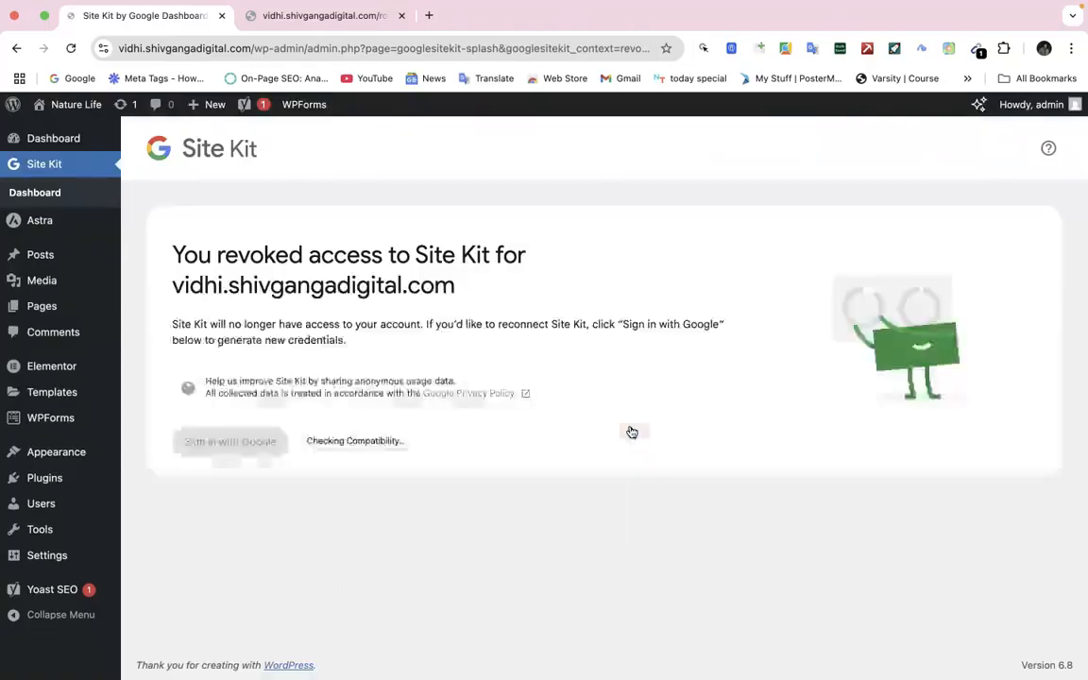
# Try to reconnect Site Kit through Google sign-in with anonymous usage data sharing enabled, and return to the setup page.
pyautogui.scroll(-2, 253, 372)
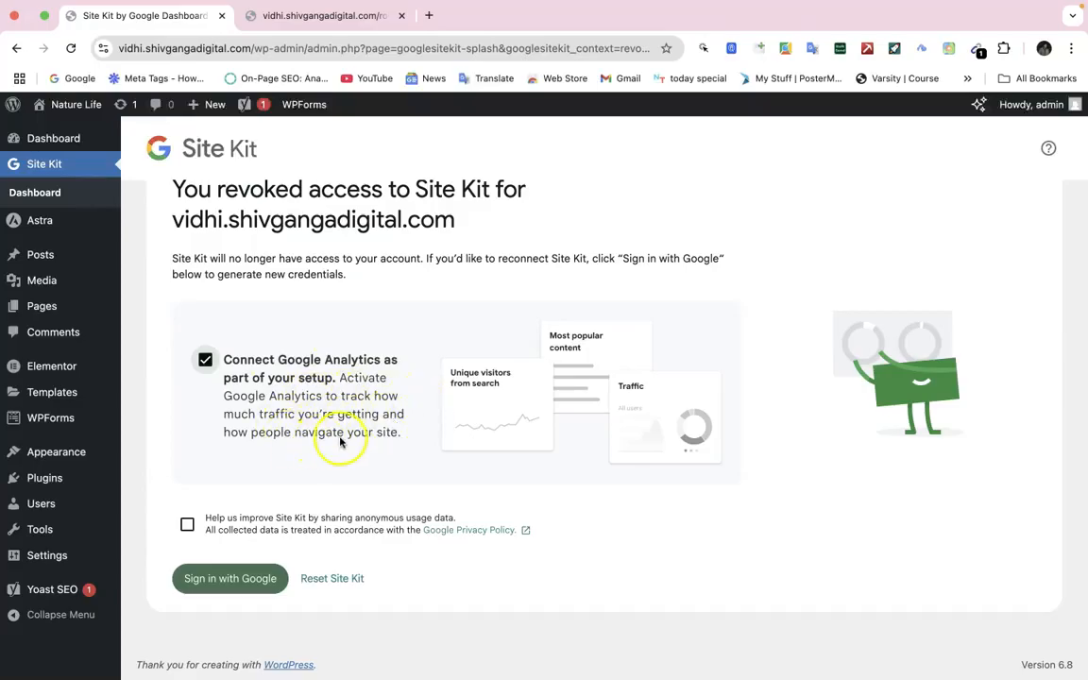
pyautogui.click(189, 529)
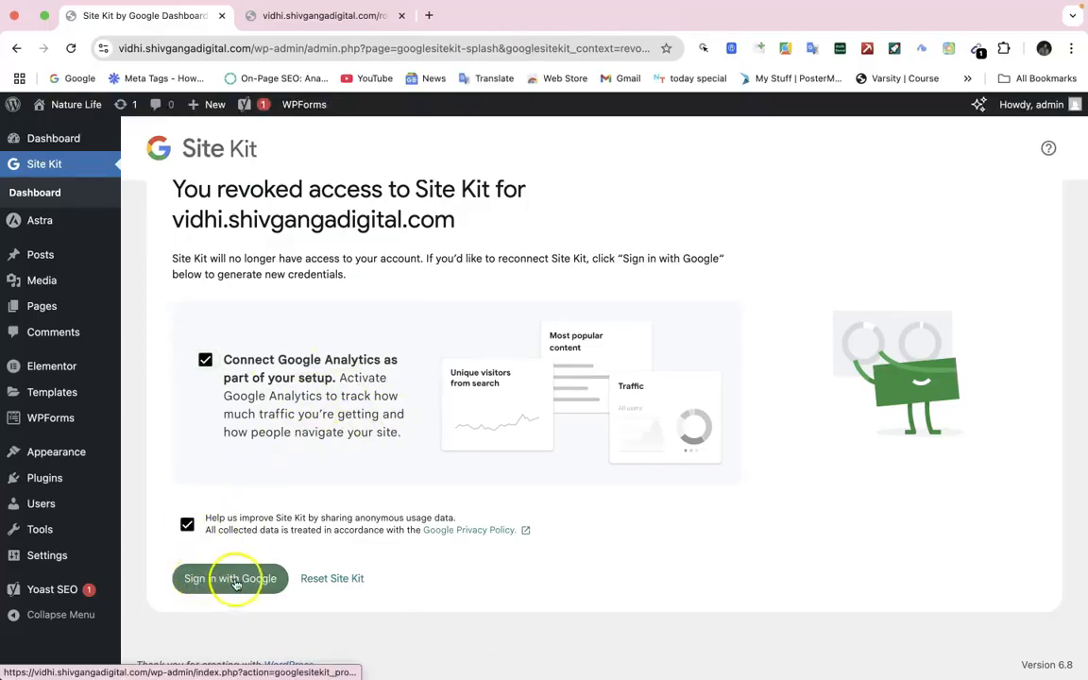
pyautogui.click(233, 578)
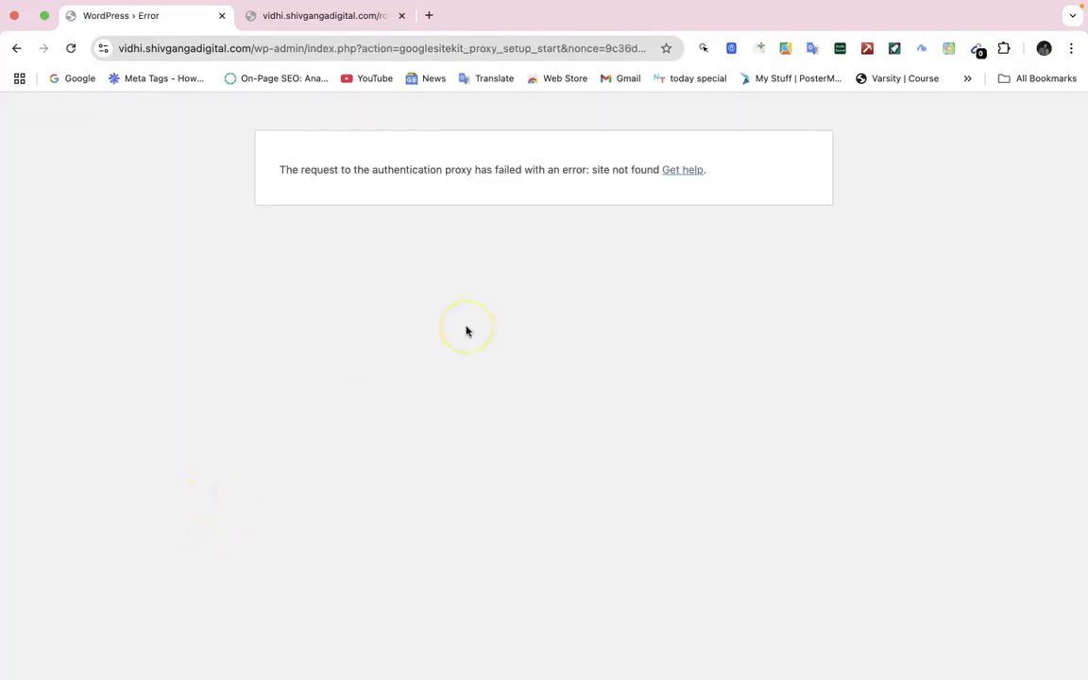
pyautogui.click(19, 51)
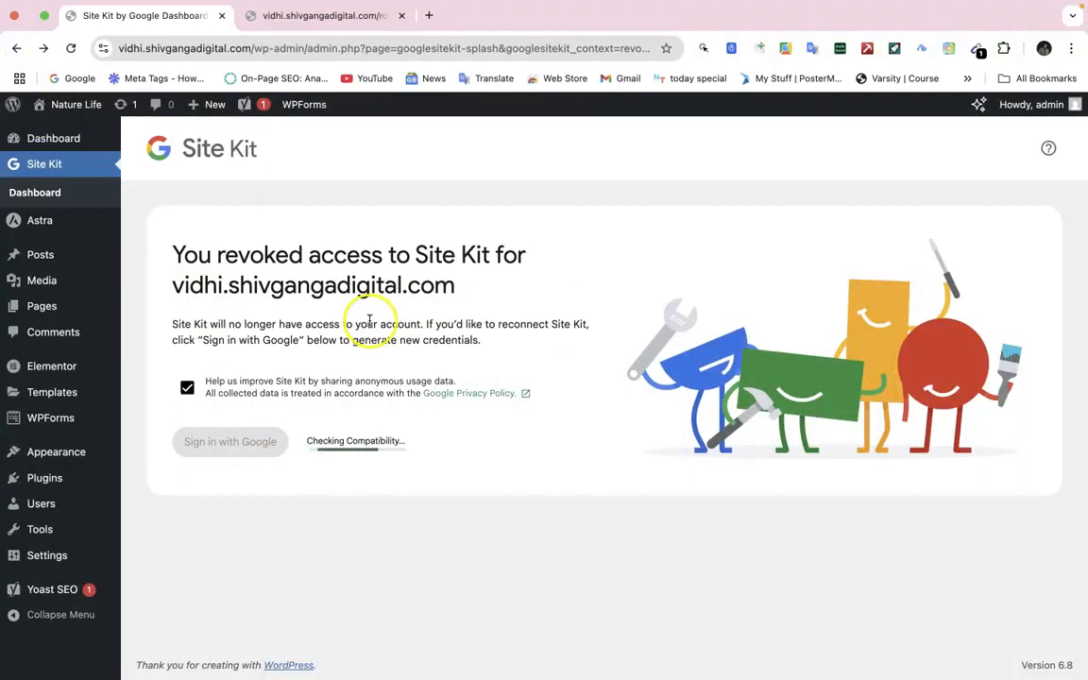
# Reset Site Kit to remove all its settings and data from WordPress.
pyautogui.moveTo(100, 489)
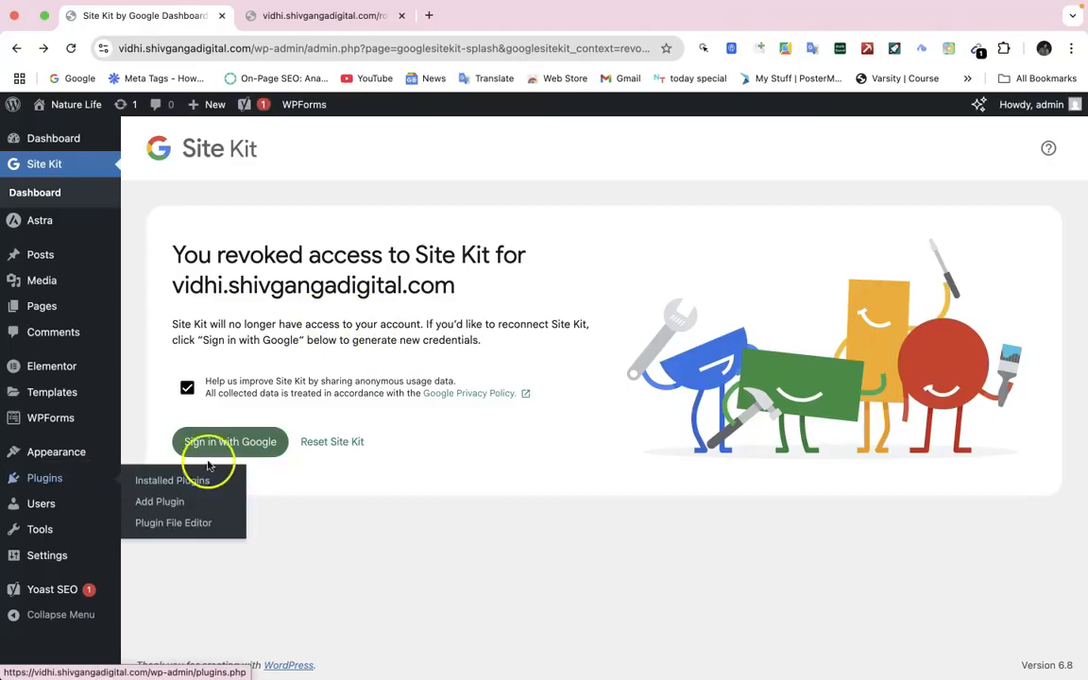
pyautogui.click(306, 442)
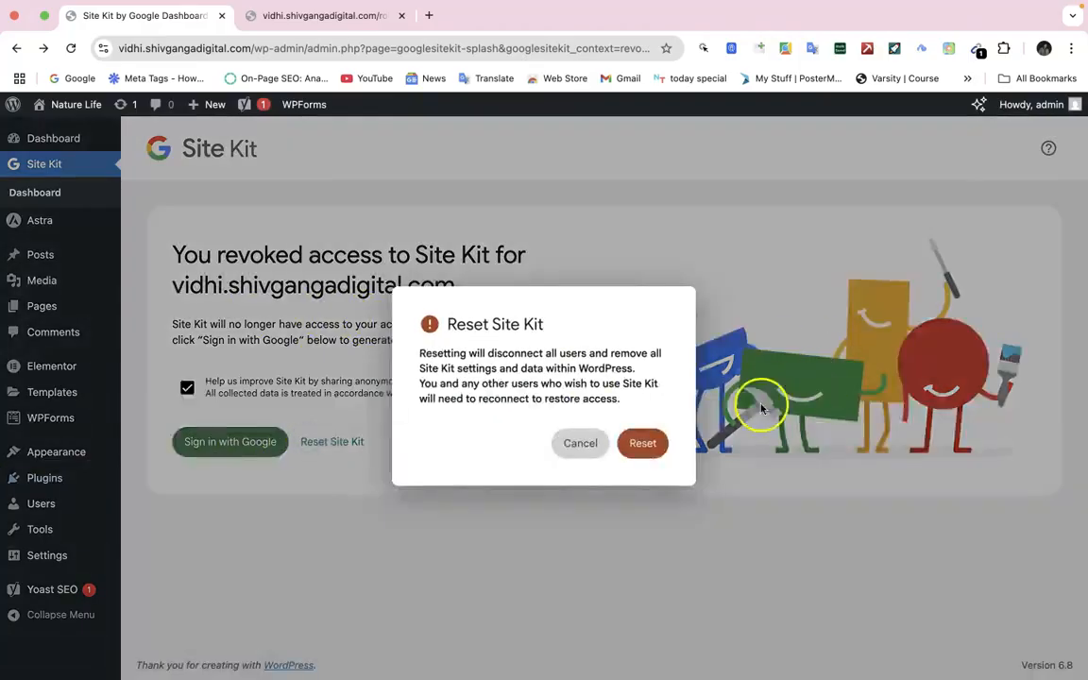
pyautogui.click(652, 441)
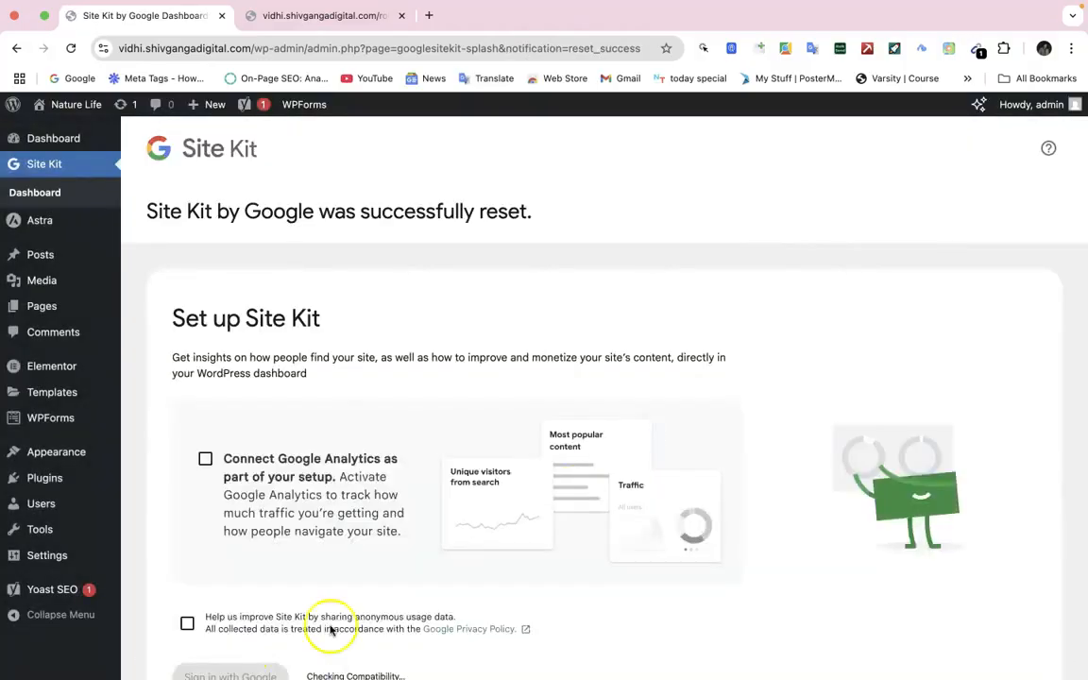
# Enable anonymous usage data sharing and include the Google Analytics connection in the Site Kit setup.
pyautogui.scroll(-2, 331, 630)
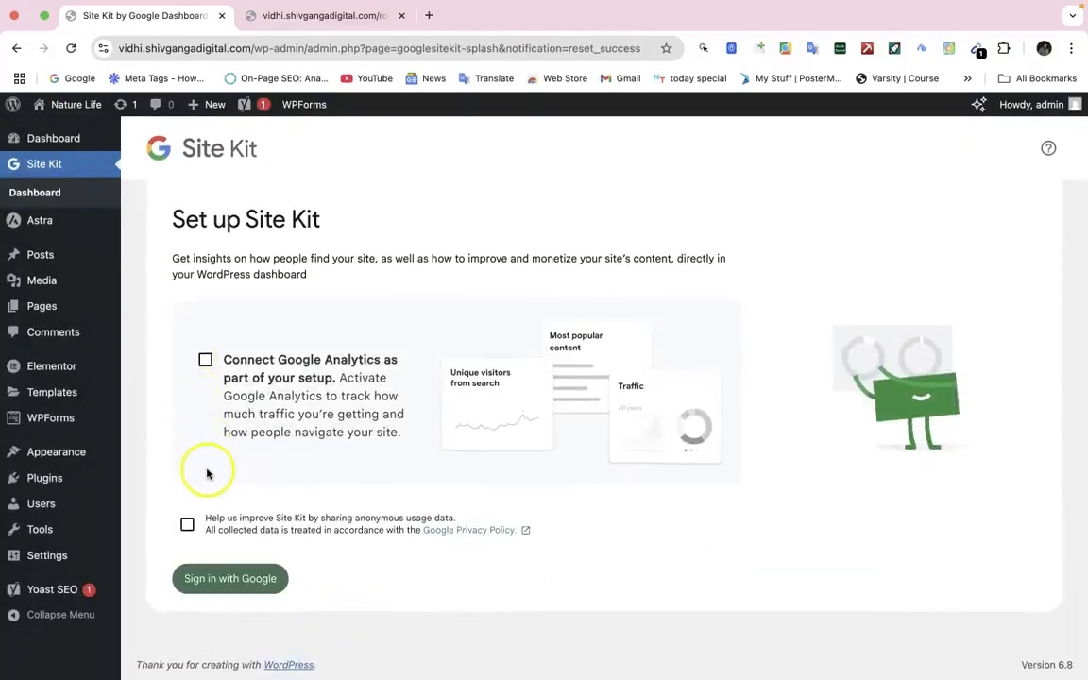
pyautogui.click(187, 524)
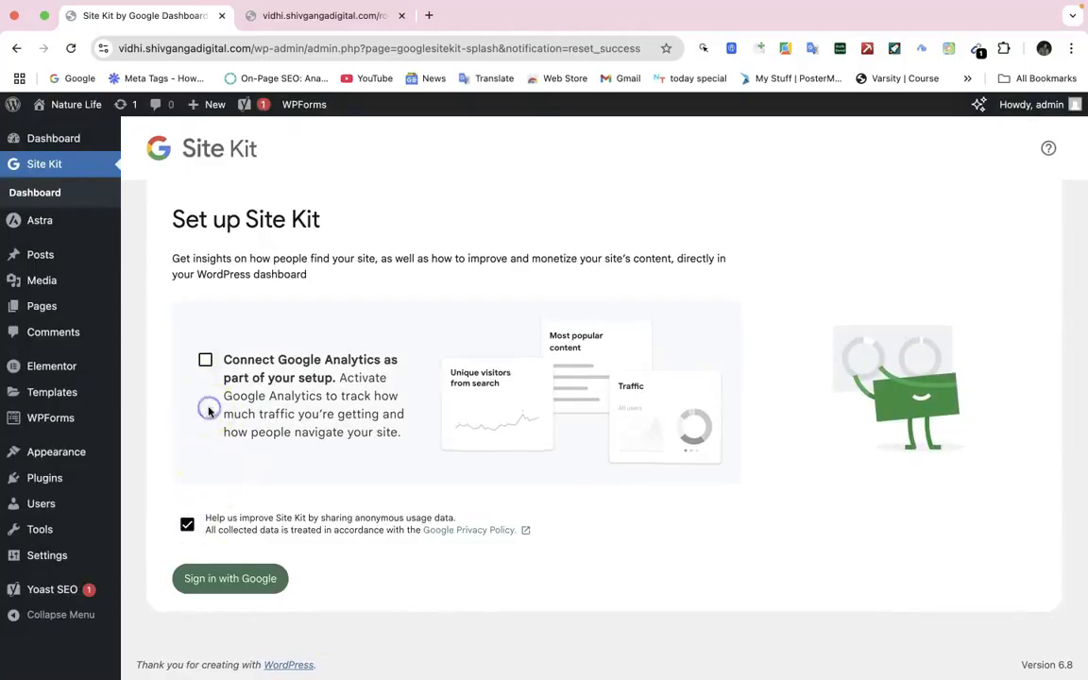
pyautogui.click(206, 359)
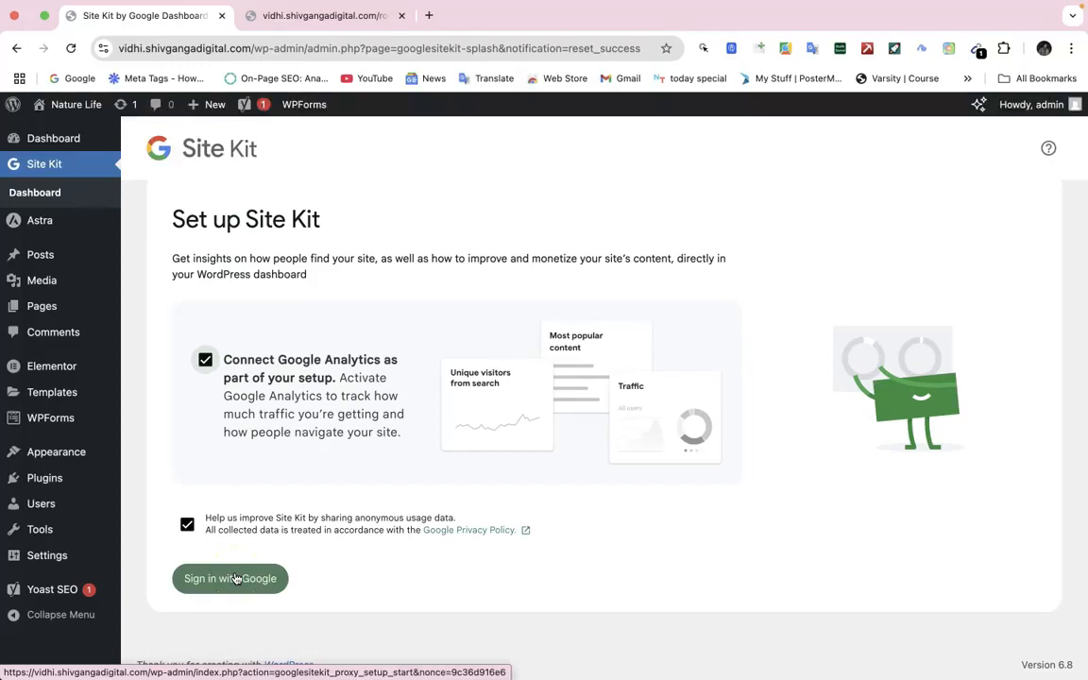
# Sign in to Site Kit with the first listed Google account and grant it access to the account.
pyautogui.click(236, 578)
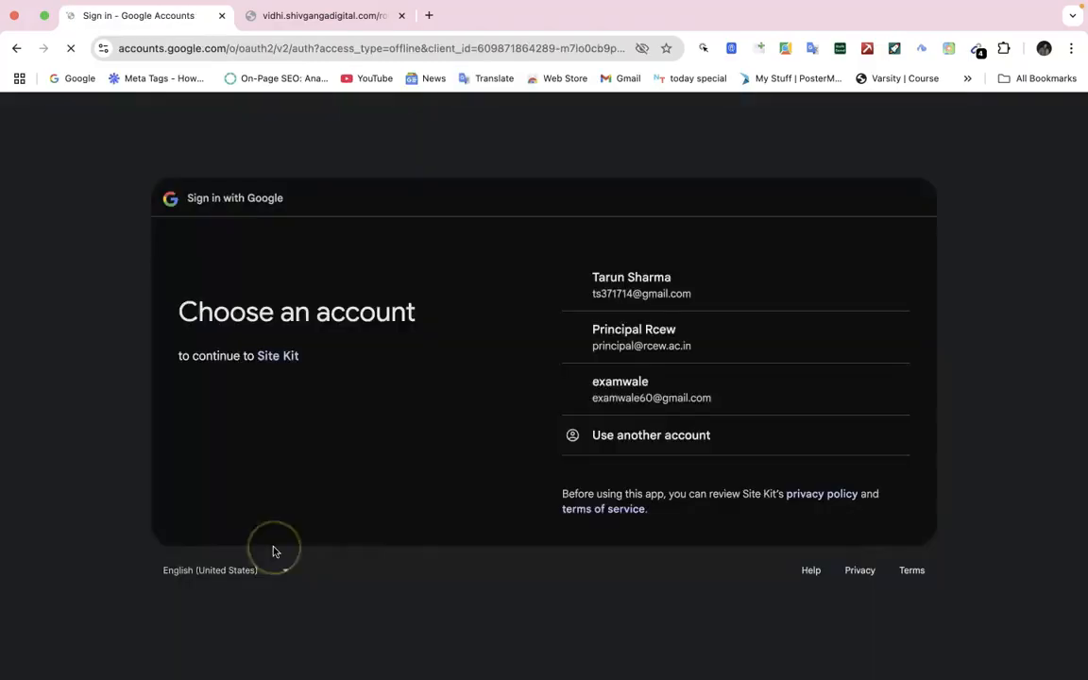
pyautogui.click(648, 280)
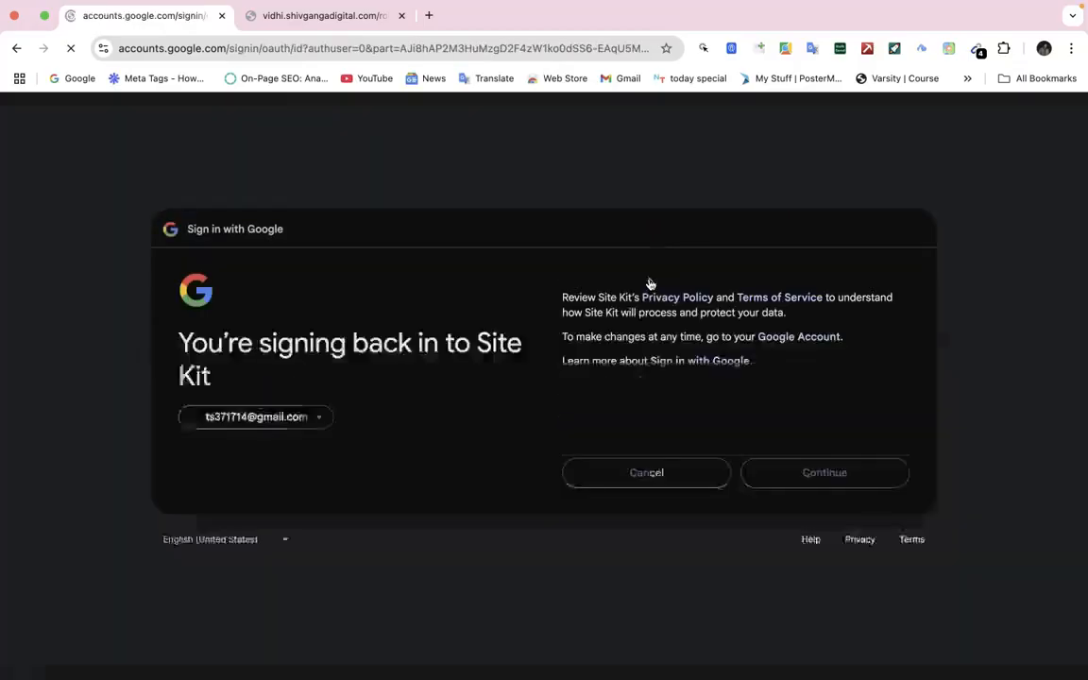
pyautogui.click(849, 462)
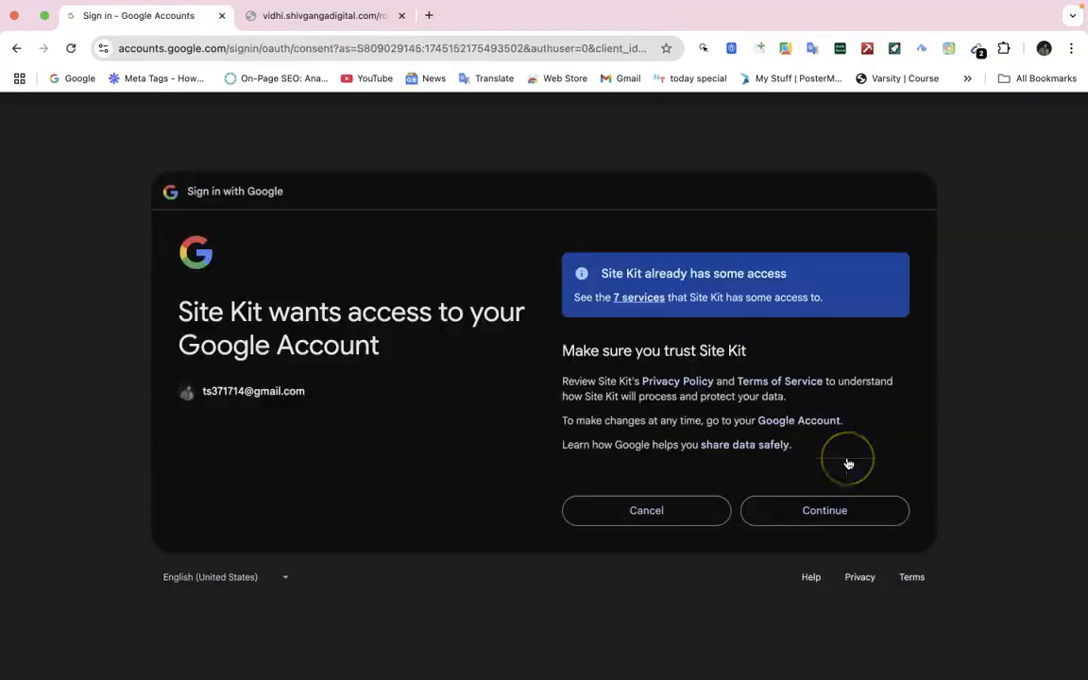
pyautogui.click(849, 510)
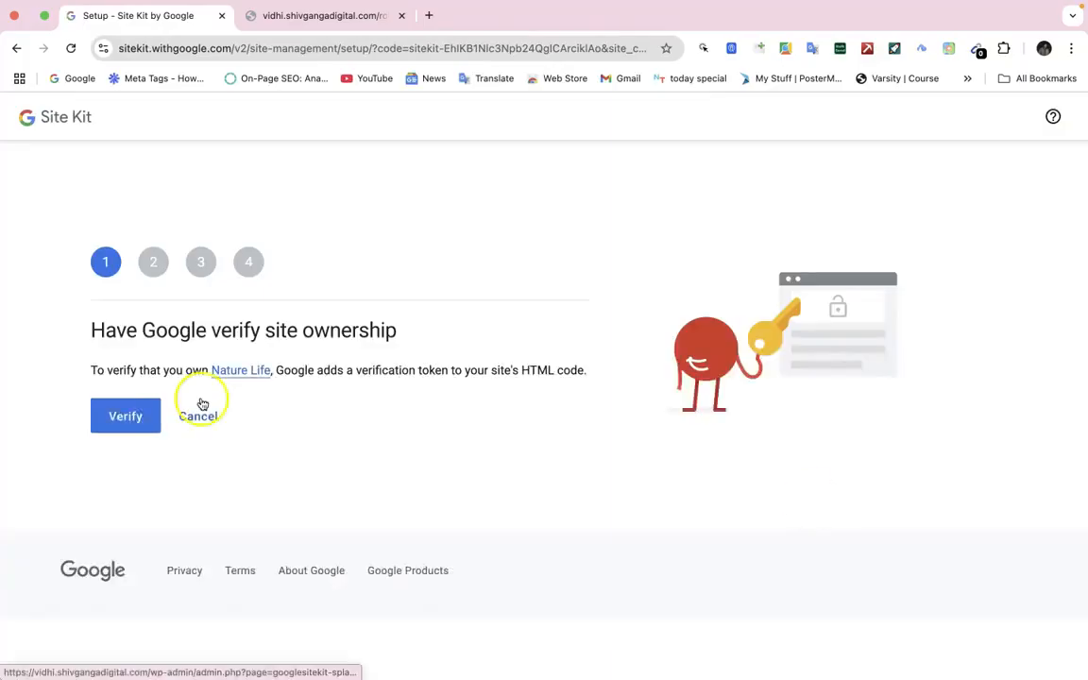
# Complete the ownership verification, dashboard metrics access and Search Console stages of the Nature Life setup.
pyautogui.click(134, 430)
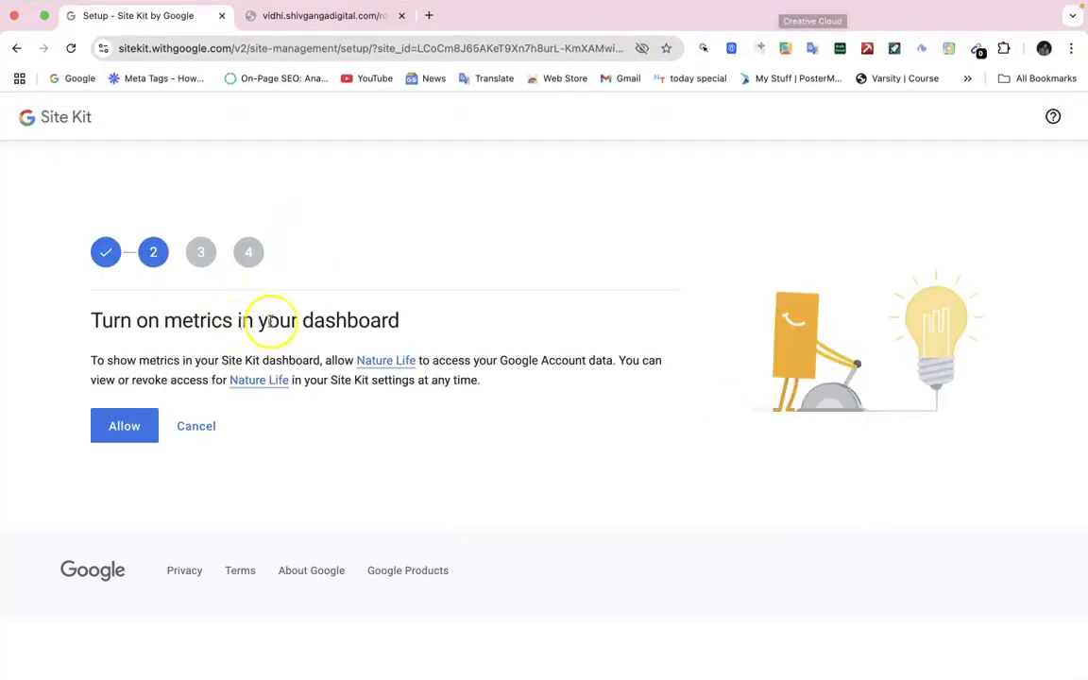
pyautogui.click(111, 426)
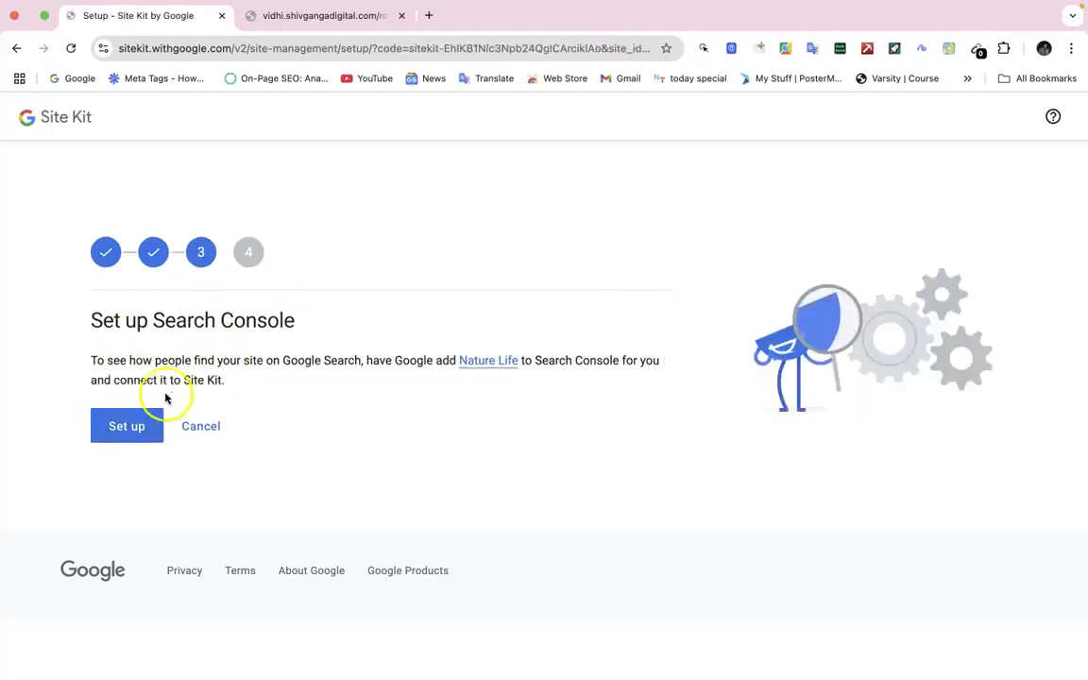
pyautogui.click(137, 430)
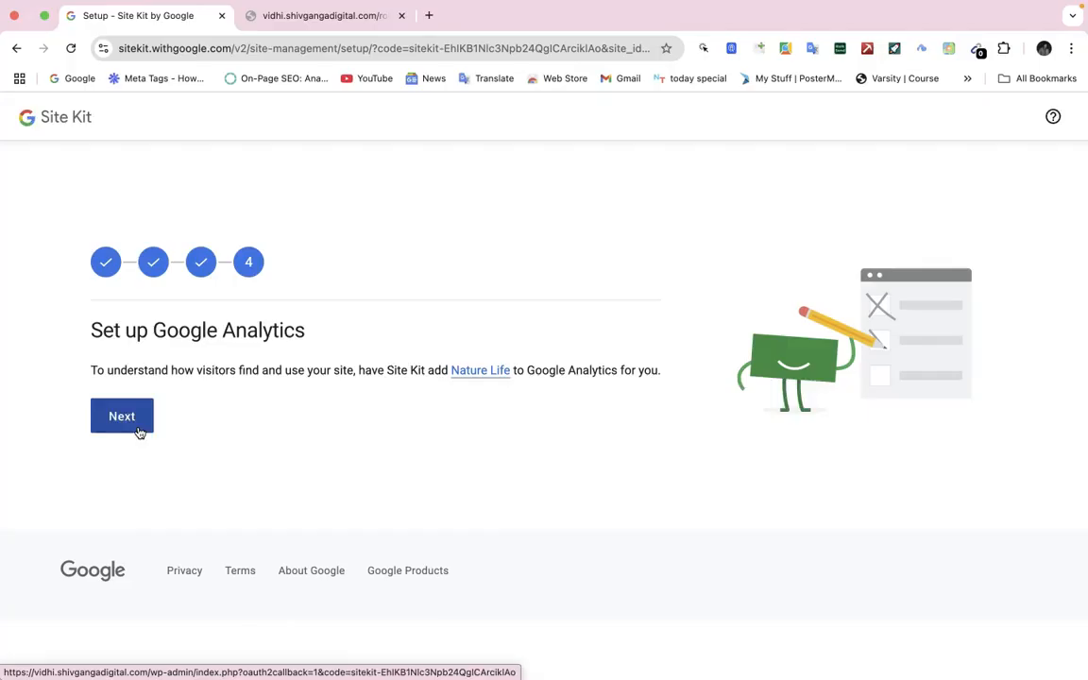
# Select the owner's Analytics account and submit the setup with a new property and a new web data stream for vidhi.shivgangadigital.com.
pyautogui.click(122, 417)
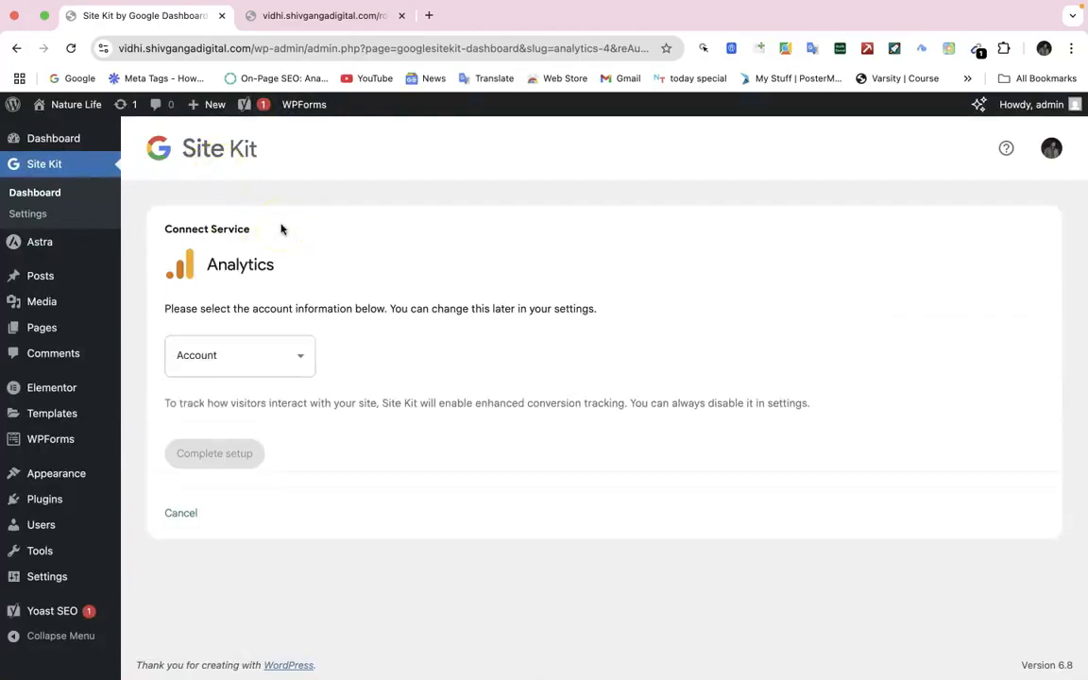
pyautogui.click(248, 367)
pyautogui.click(244, 413)
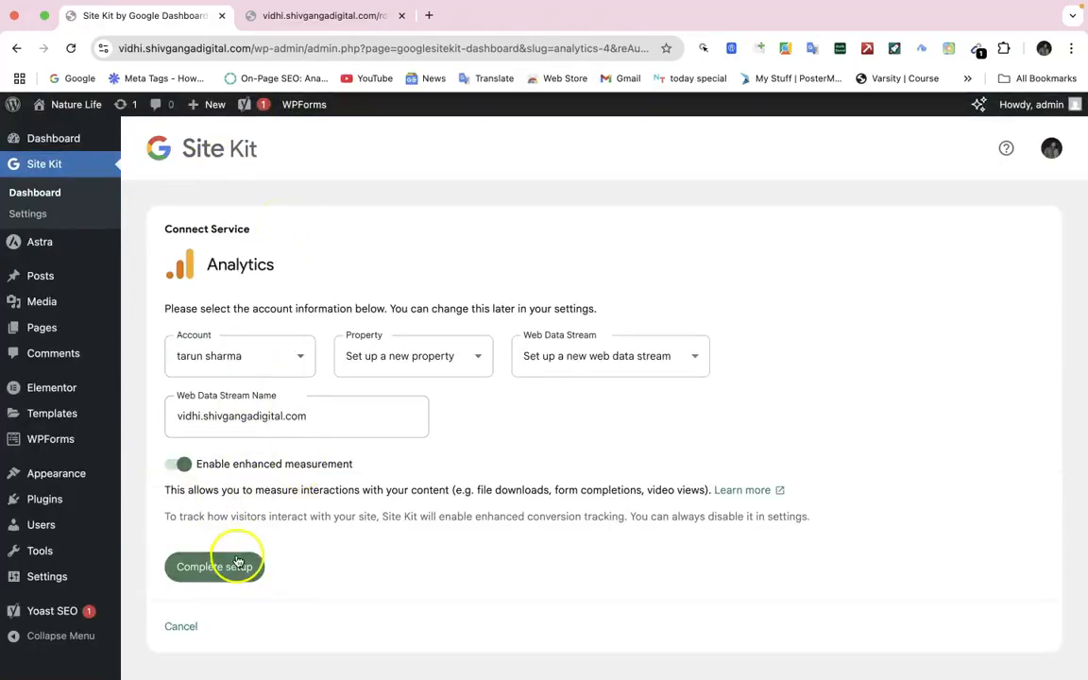
pyautogui.click(236, 566)
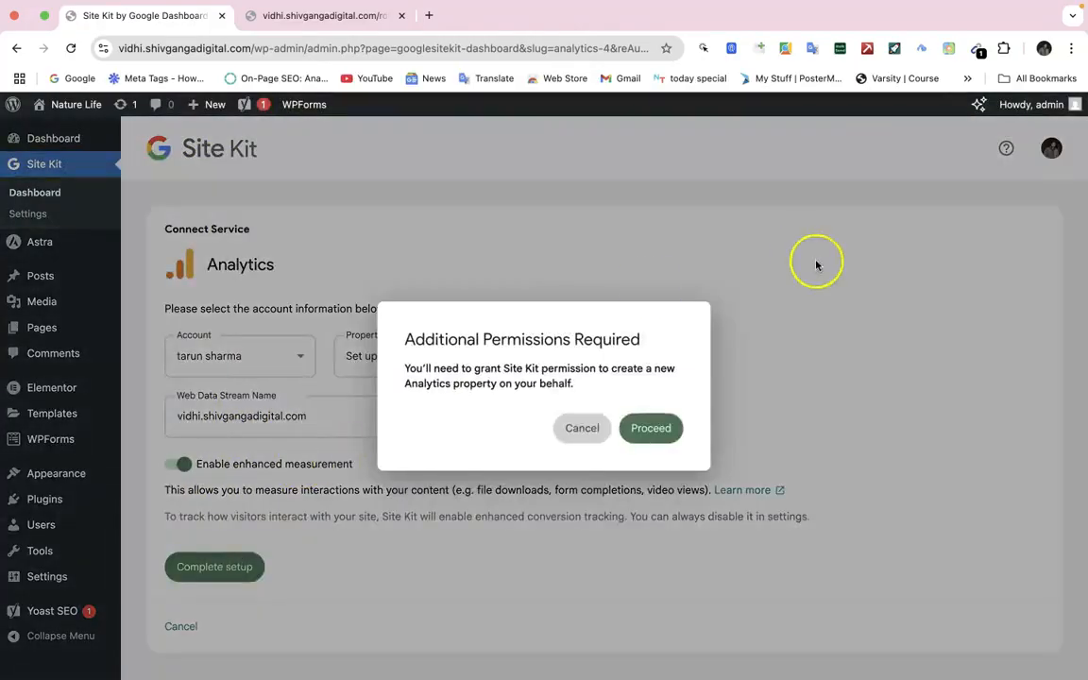
# Grant Site Kit the additional permission to create the Analytics property, using the same Google account.
pyautogui.click(650, 428)
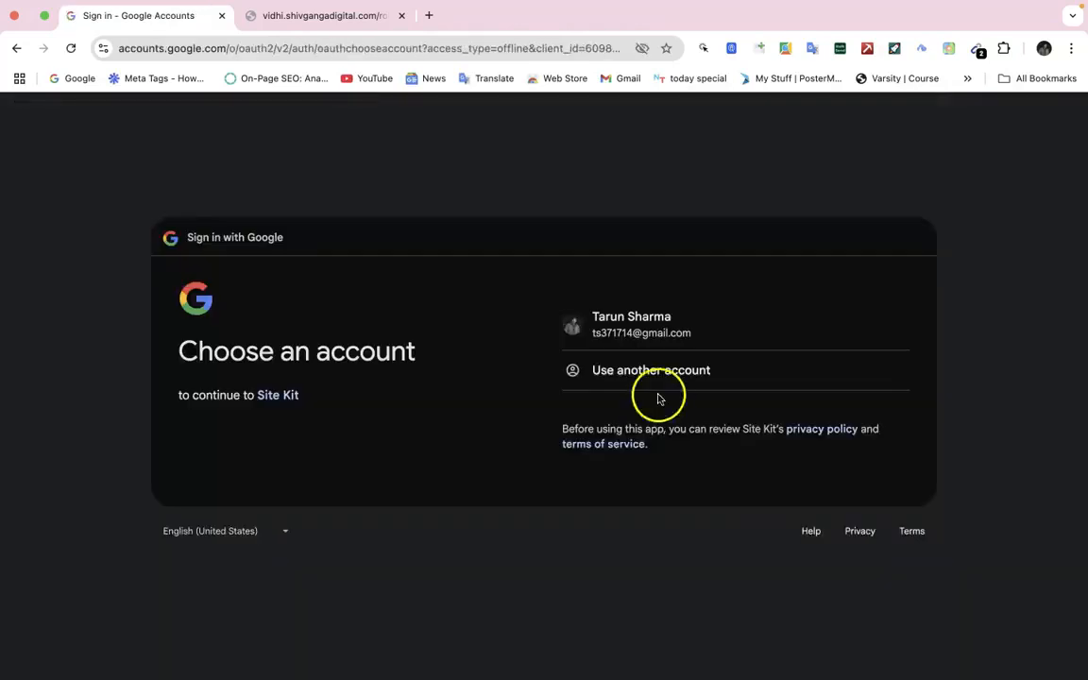
pyautogui.click(659, 326)
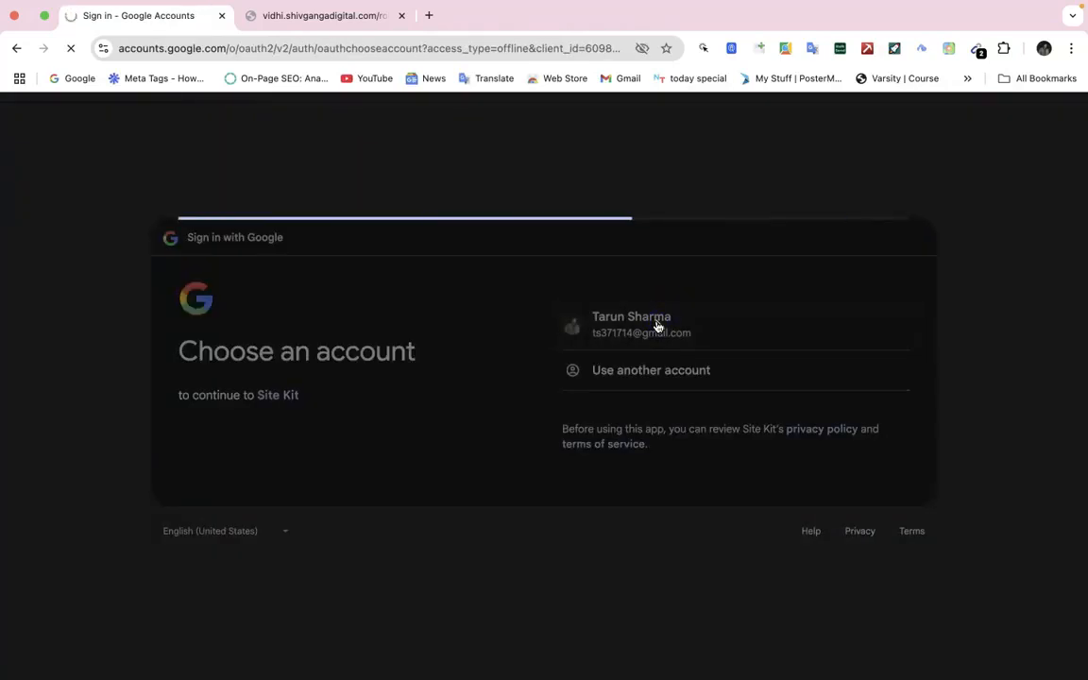
pyautogui.click(796, 468)
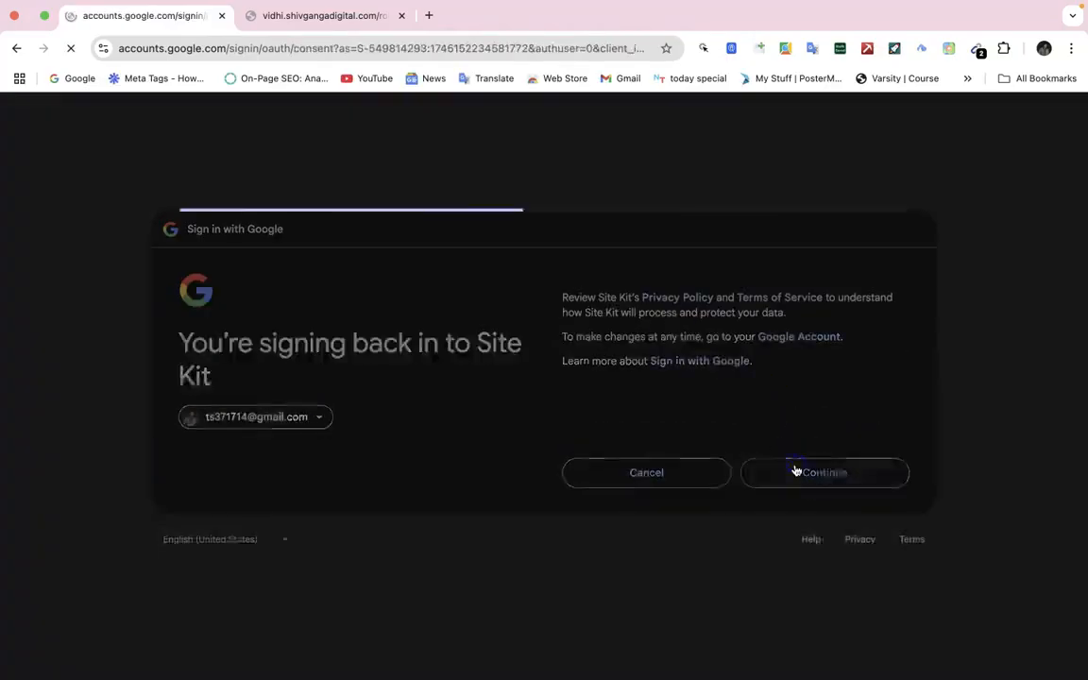
pyautogui.click(807, 510)
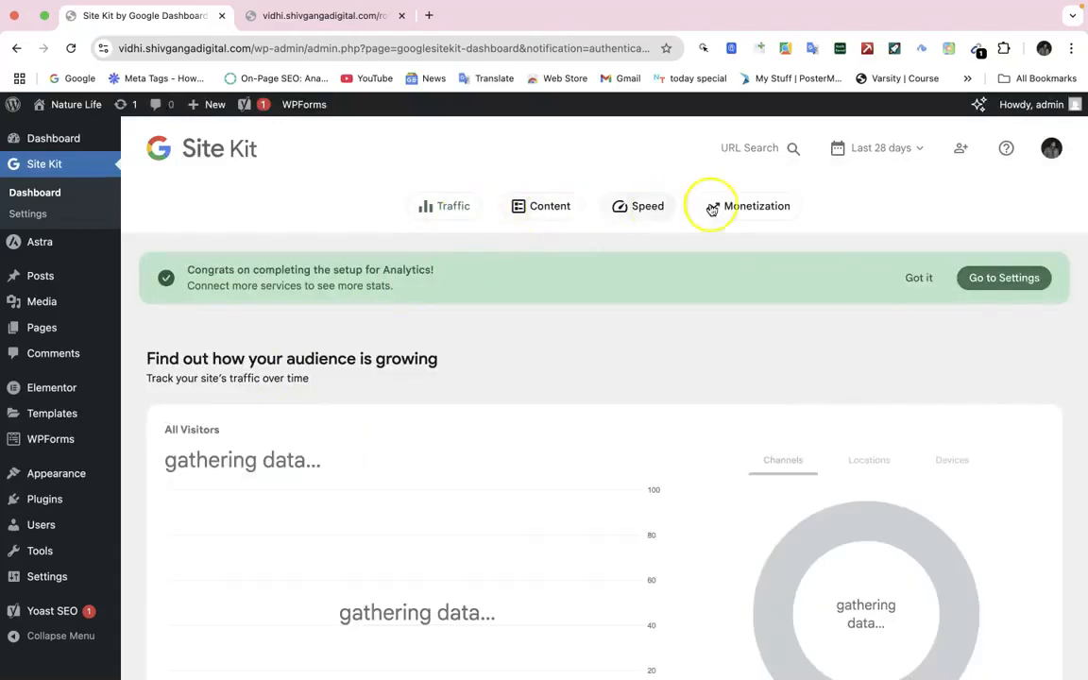
# Look through the traffic, search and top content sections of the Site Kit dashboard.
pyautogui.scroll(-1, 360, 546)
pyautogui.scroll(-10, 358, 546)
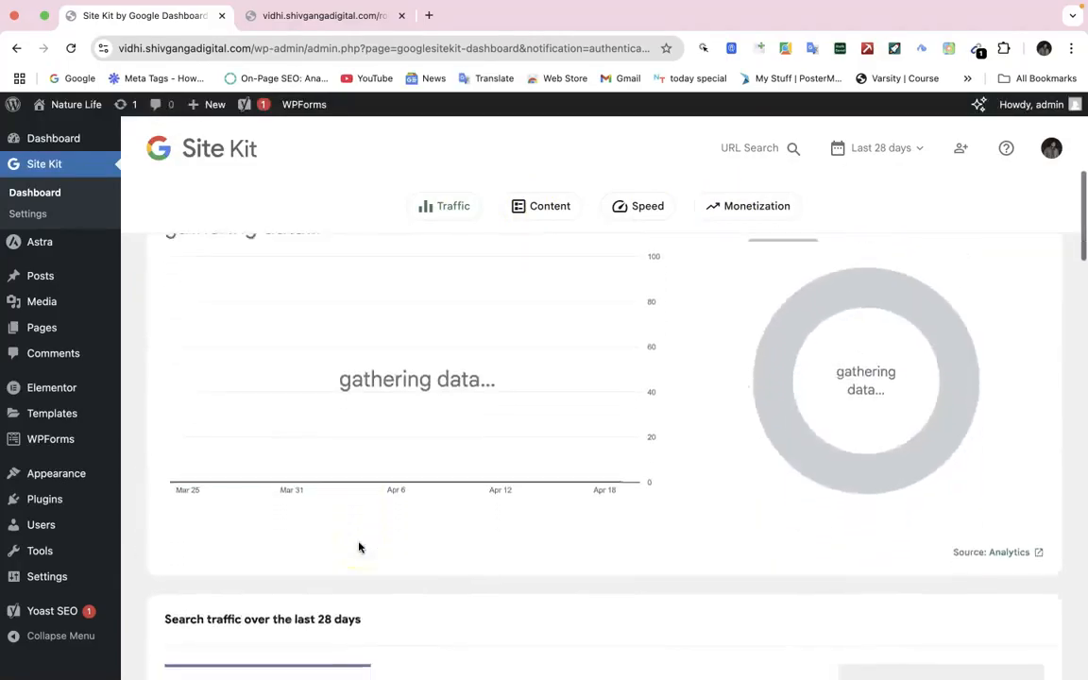
pyautogui.scroll(-3, 359, 546)
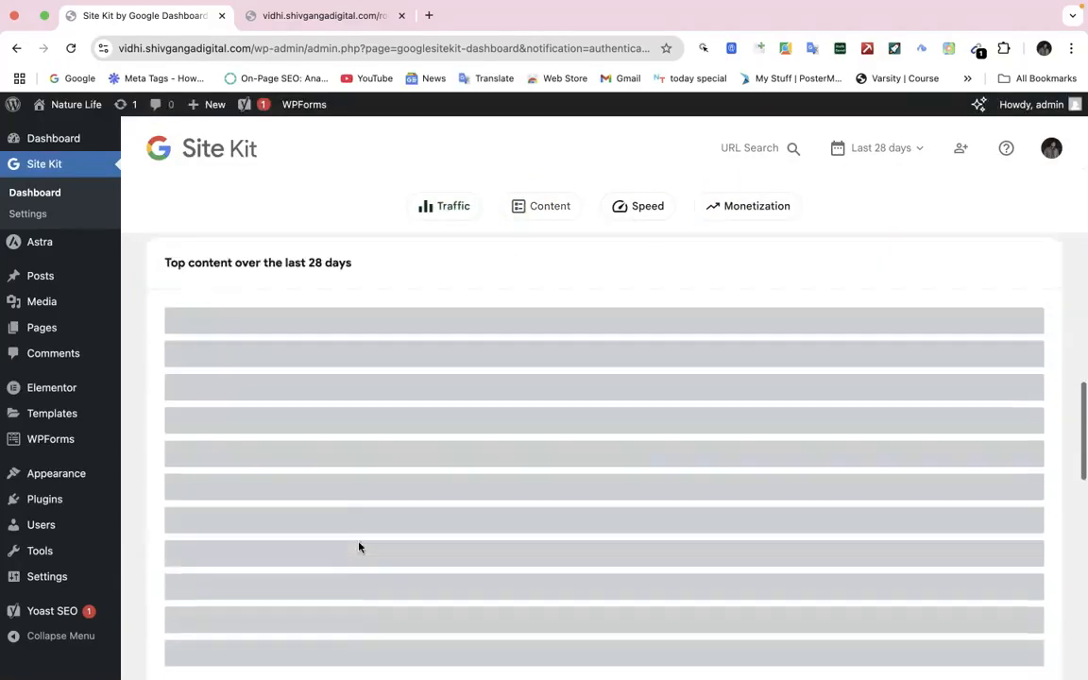
pyautogui.scroll(14, 347, 620)
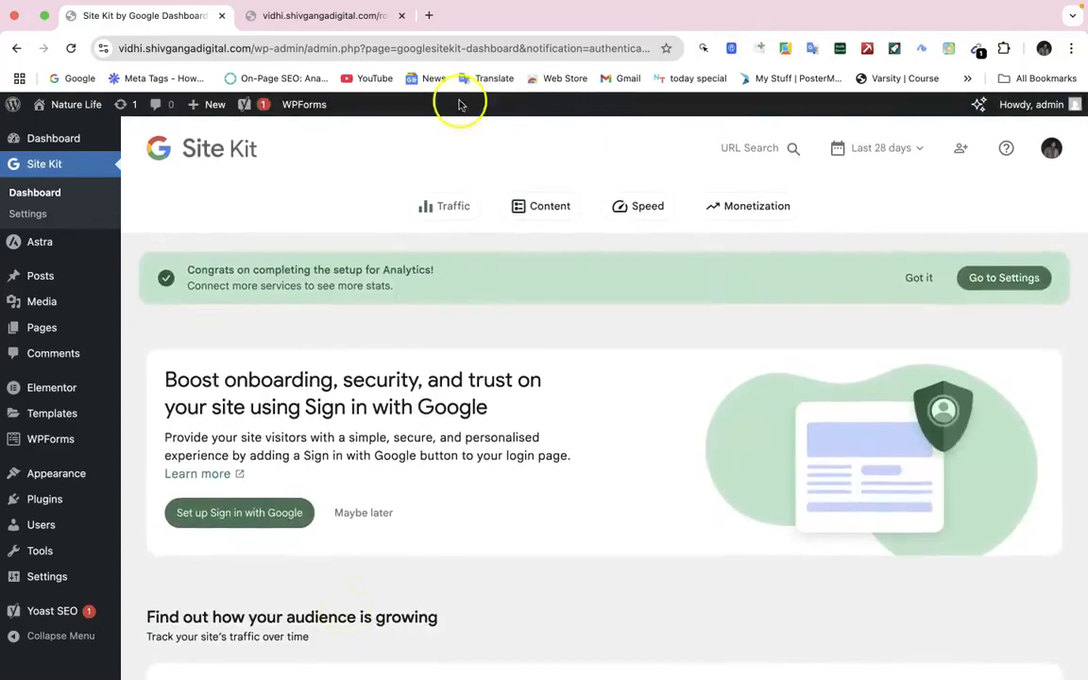
# Search Google for "google search console" in a new tab and enter the Search Console tool from its official result.
pyautogui.click(430, 16)
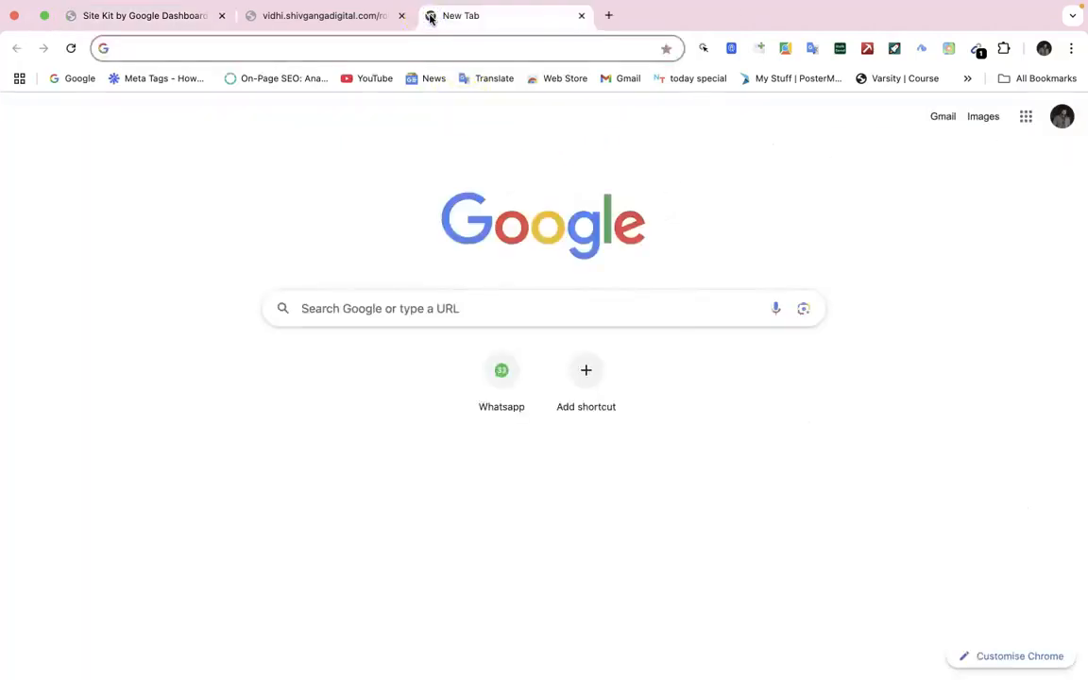
pyautogui.write('google ser')
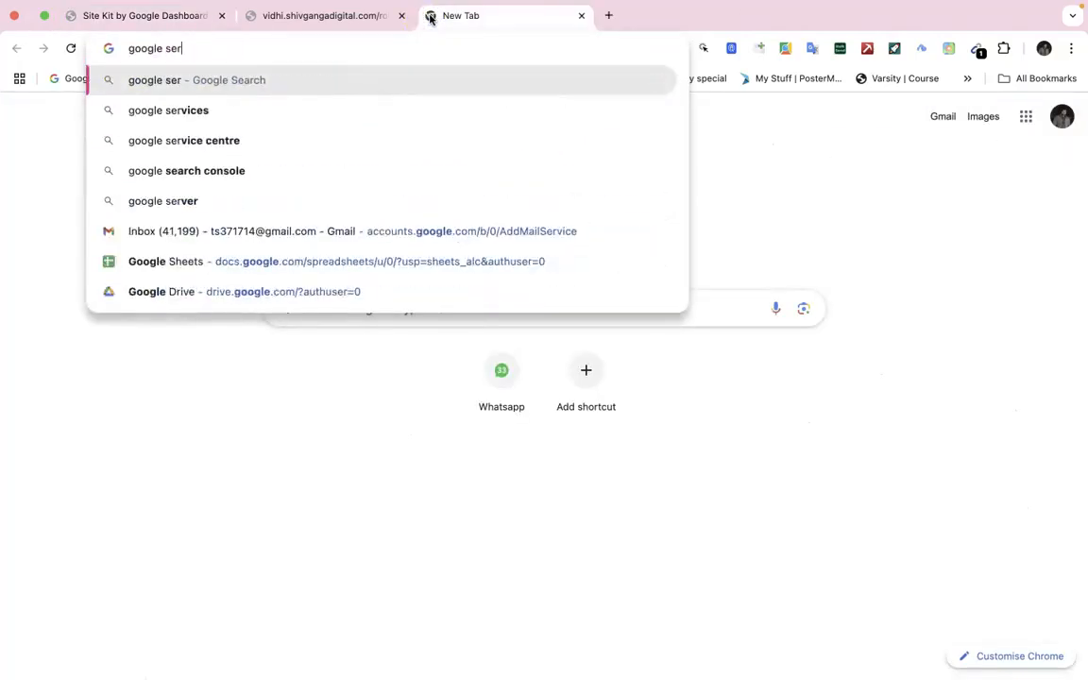
pyautogui.press('BackSpace')
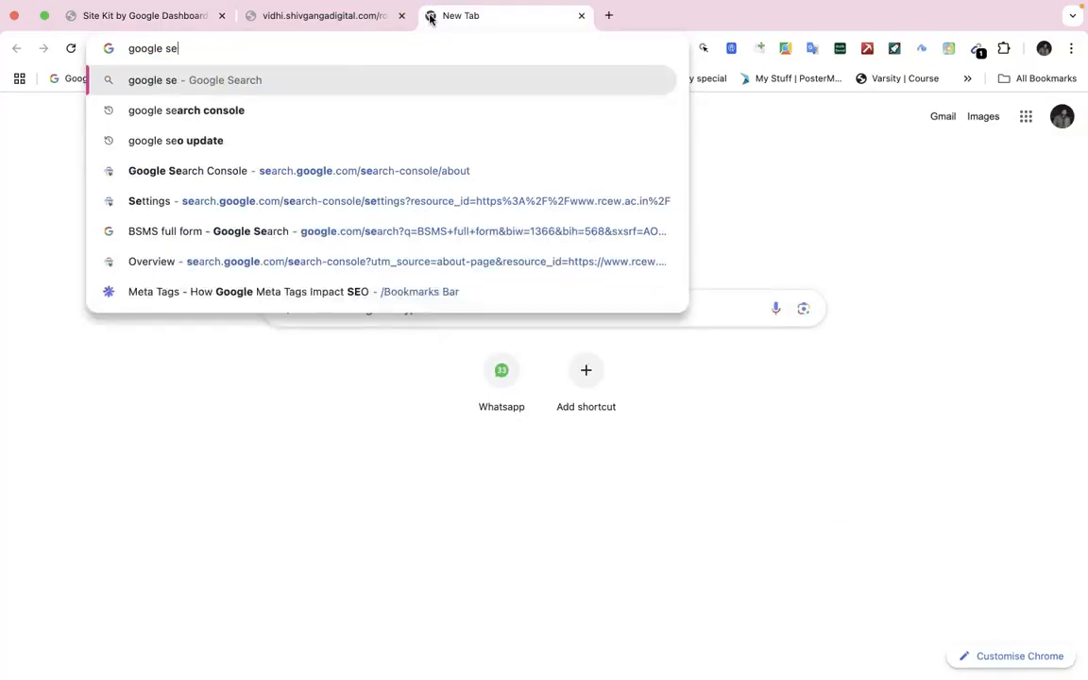
pyautogui.press('Down')
pyautogui.press('Return')
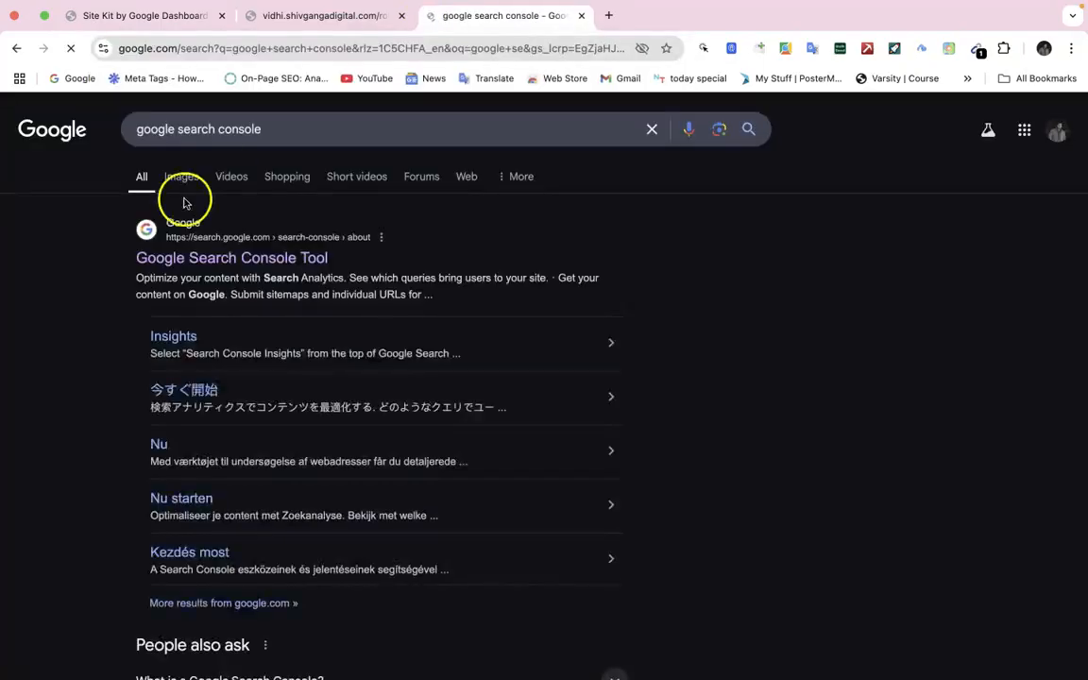
pyautogui.click(195, 258)
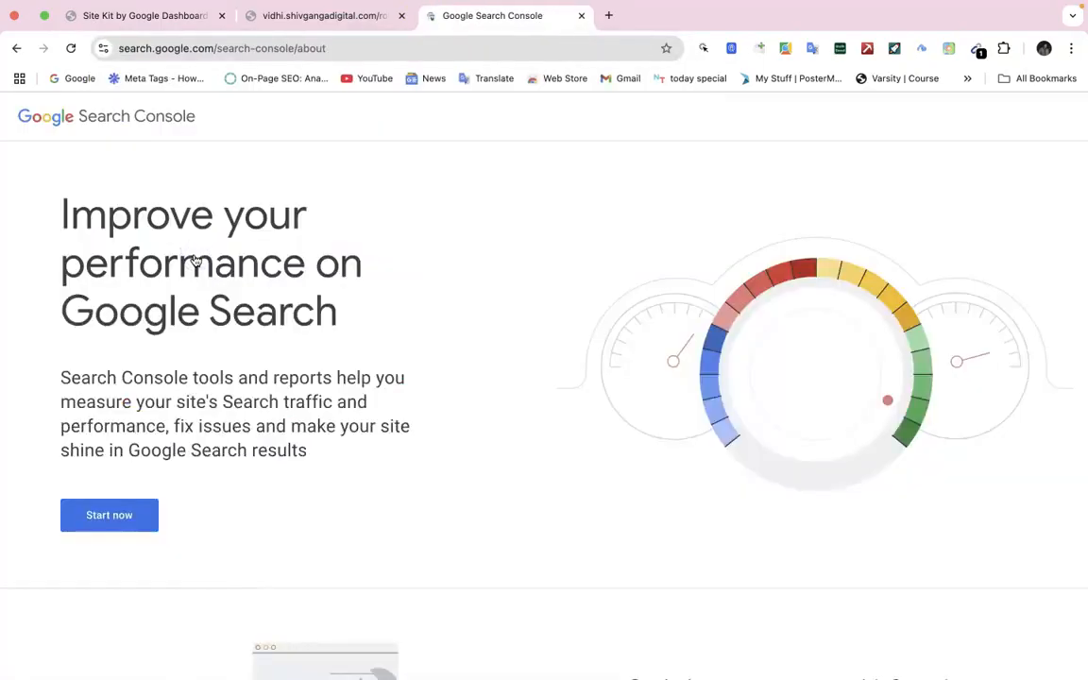
pyautogui.click(140, 522)
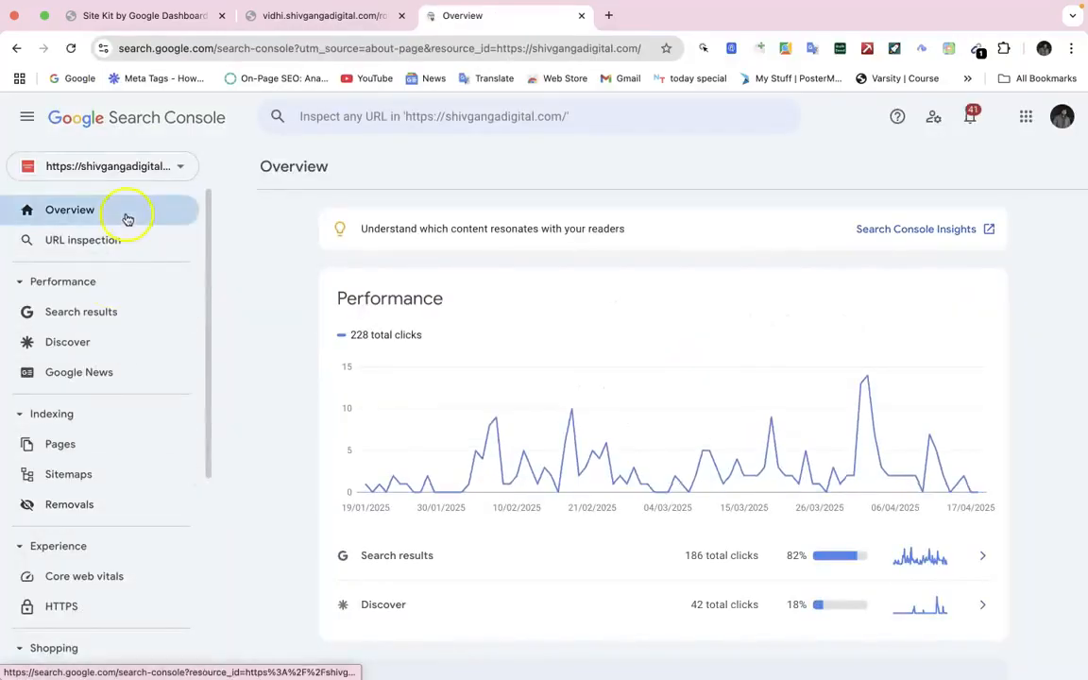
pyautogui.click(104, 170)
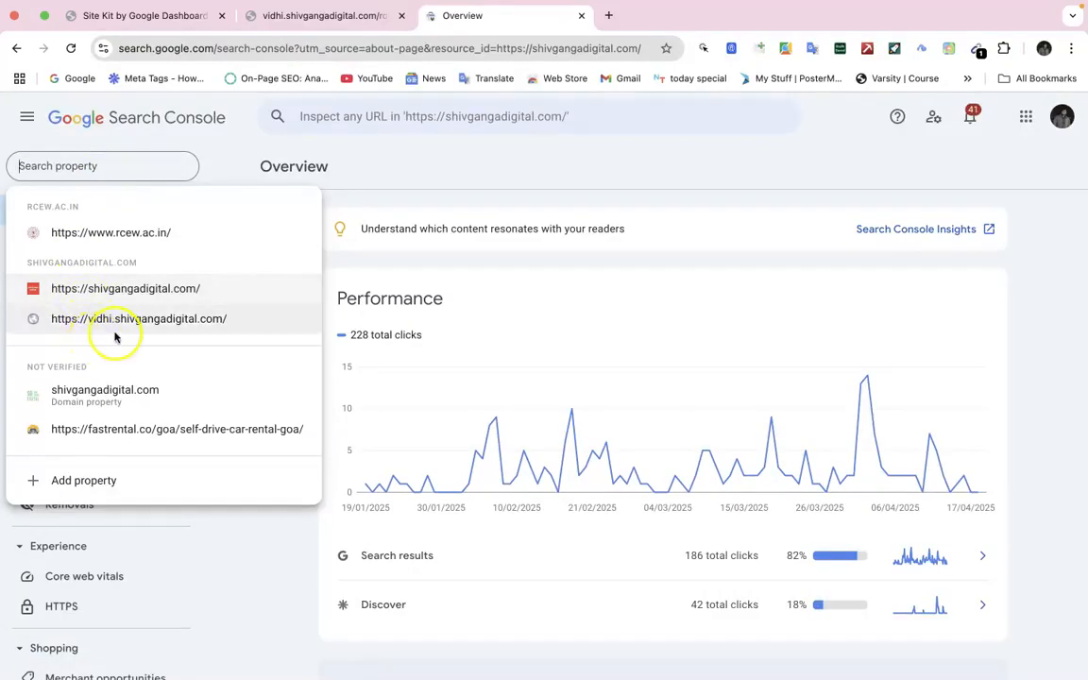
pyautogui.click(115, 321)
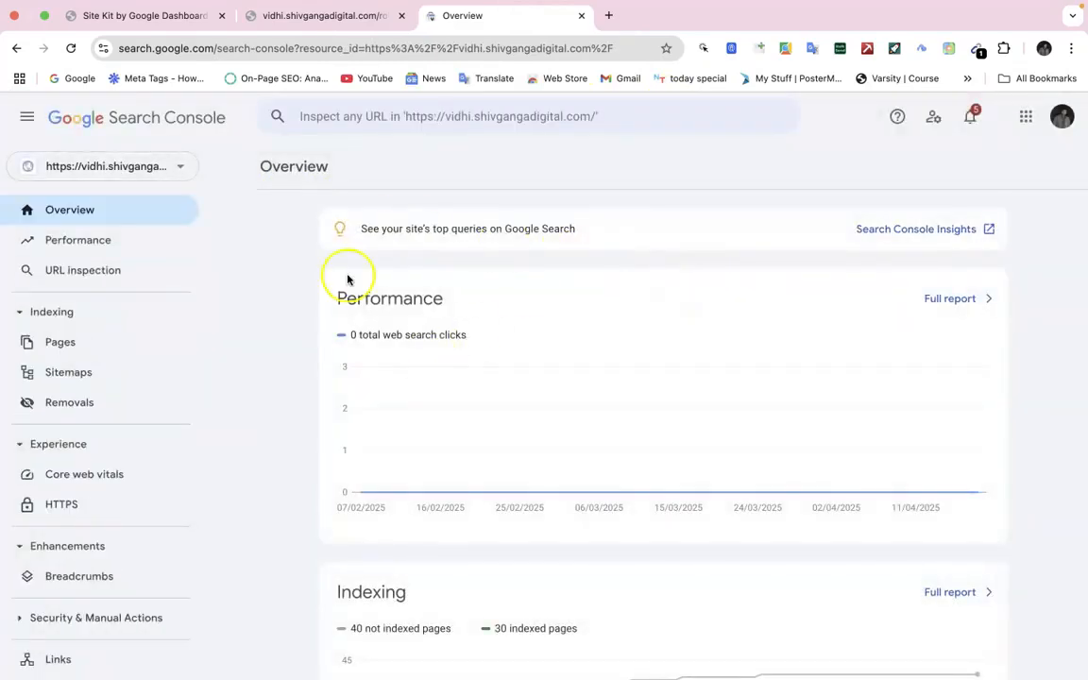
pyautogui.scroll(-8, 348, 280)
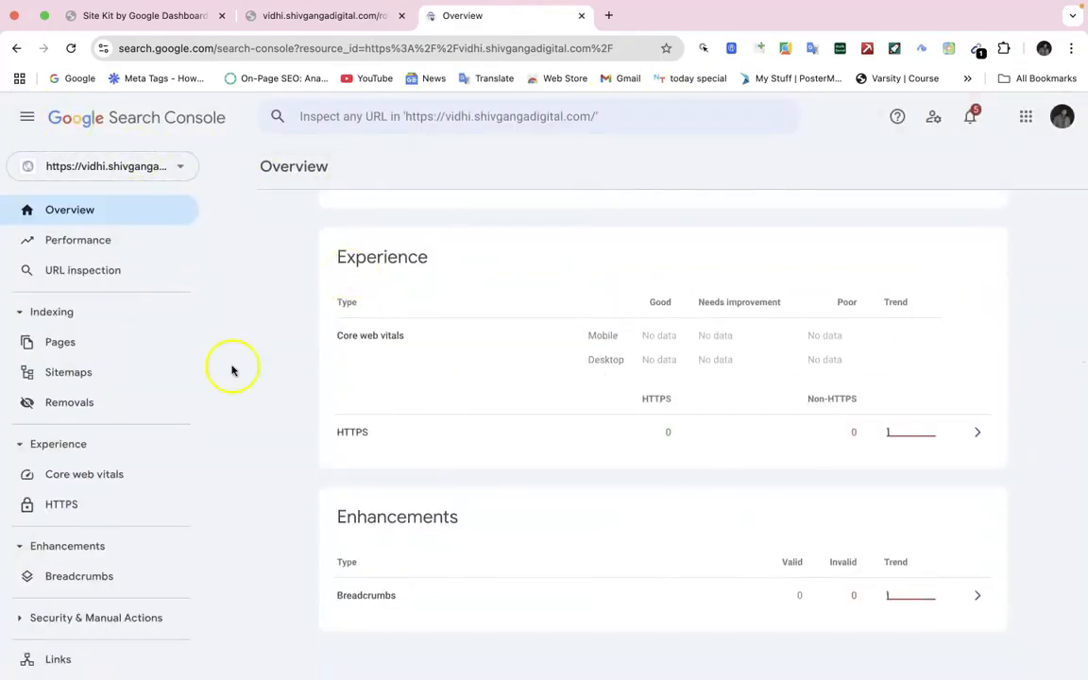
pyautogui.scroll(8, 535, 401)
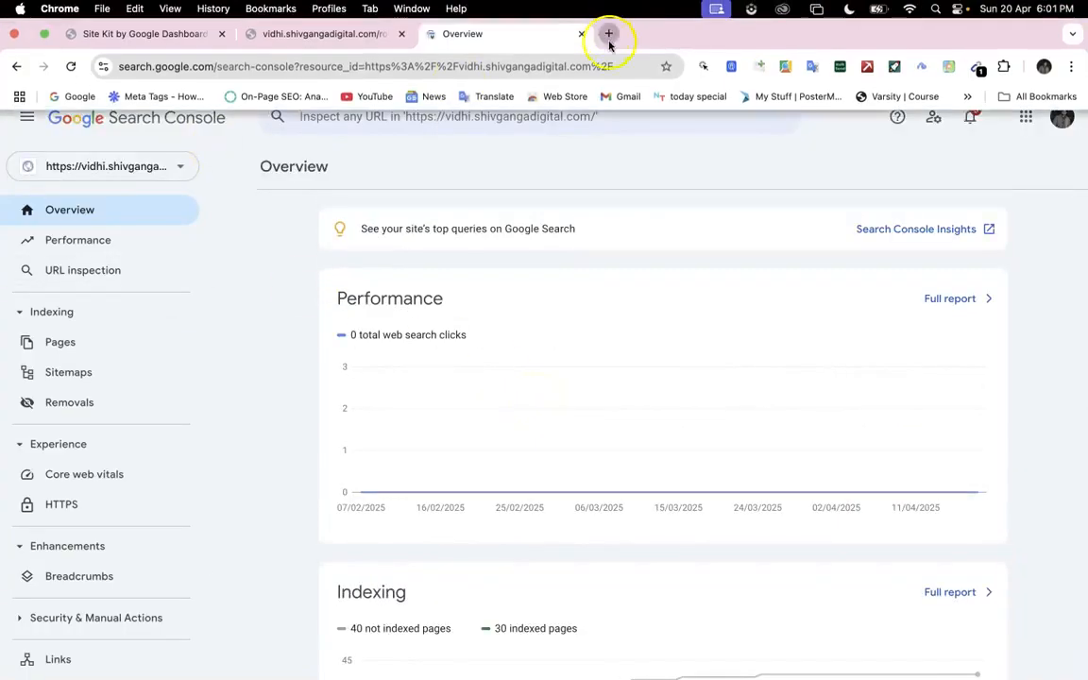
# Search Google for "google analytics" in another new tab and enter Analytics from the official Marketing Platform page.
pyautogui.click(607, 33)
pyautogui.write('google an')
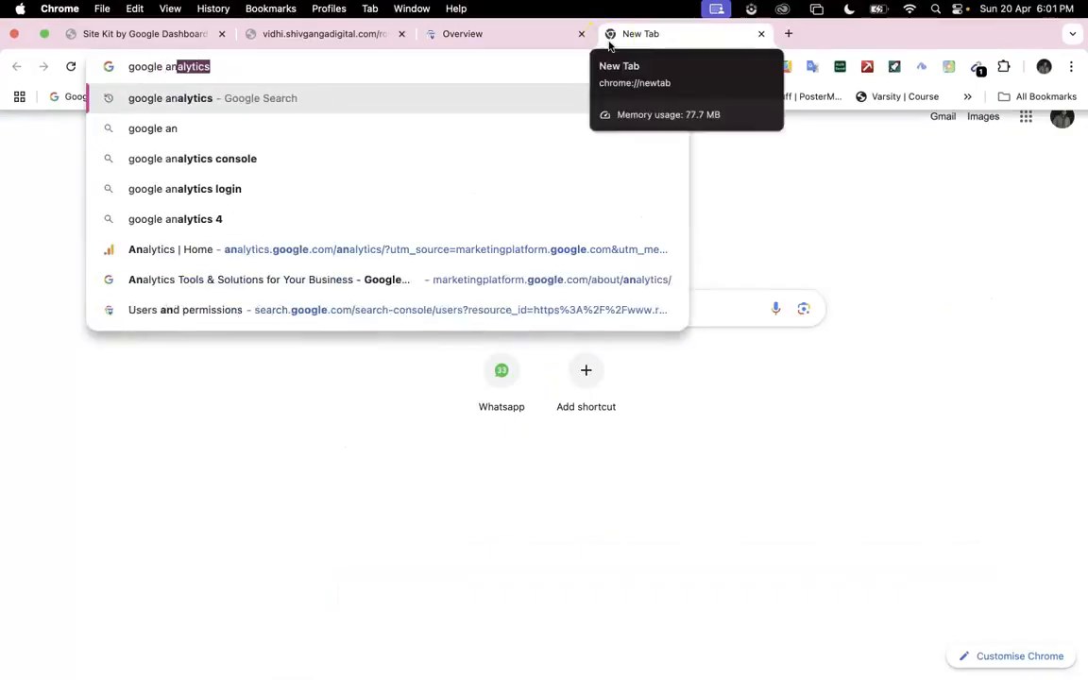
pyautogui.press('Return')
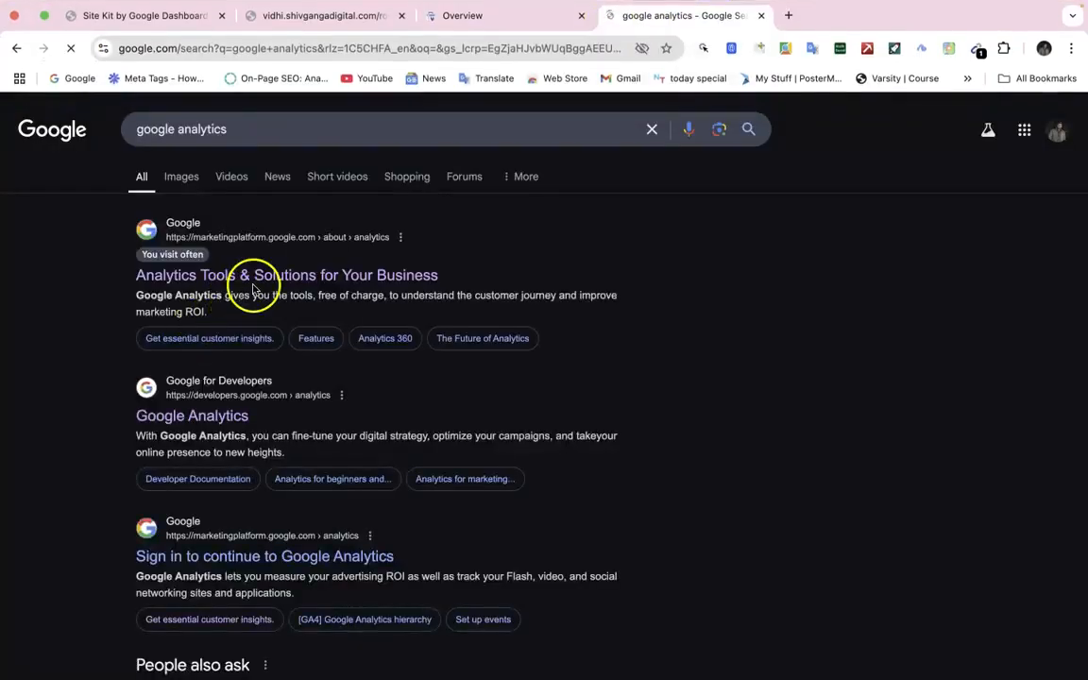
pyautogui.click(307, 277)
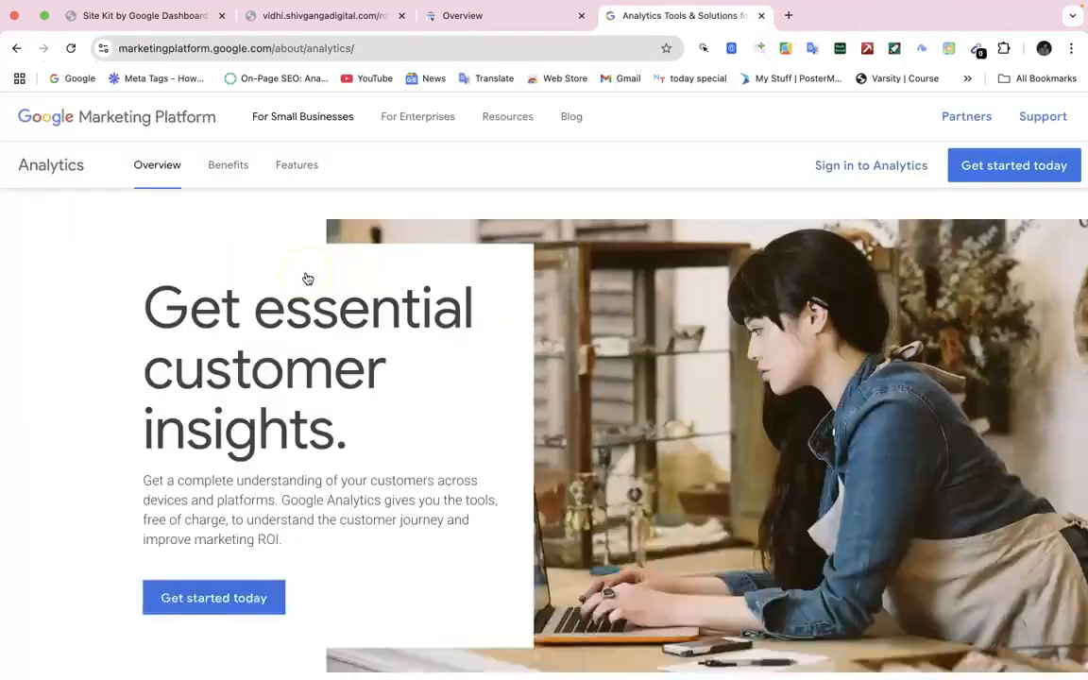
pyautogui.click(960, 172)
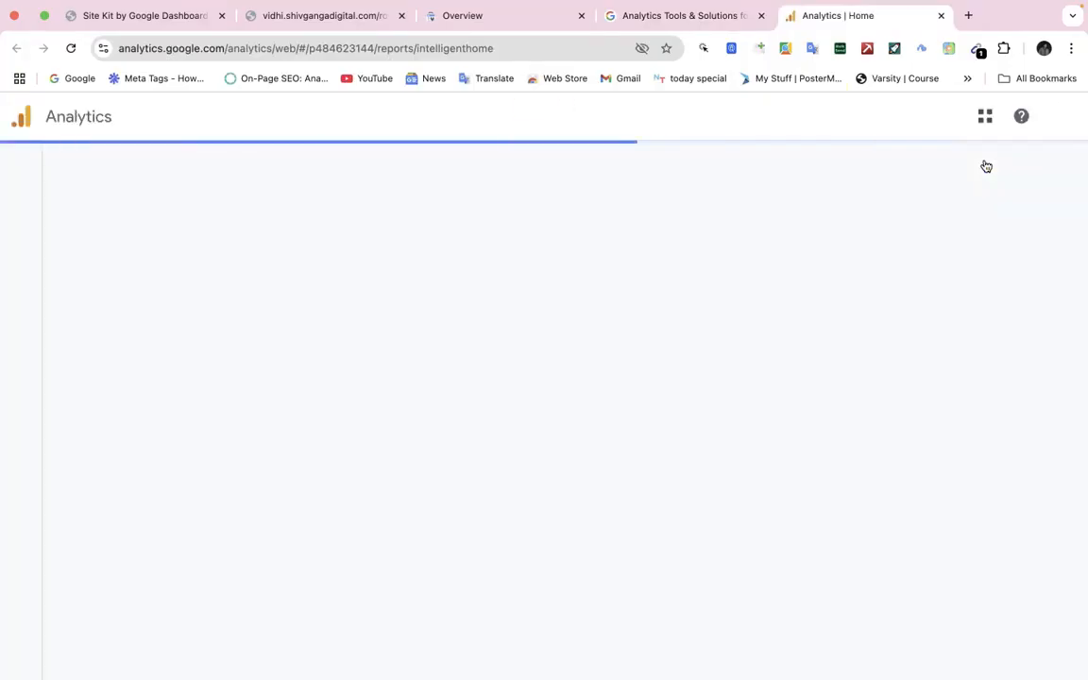
# Switch Analytics from the RCEW COLLEGE property to the vidhi.shivgangadigital.com property.
pyautogui.moveTo(55, 168)
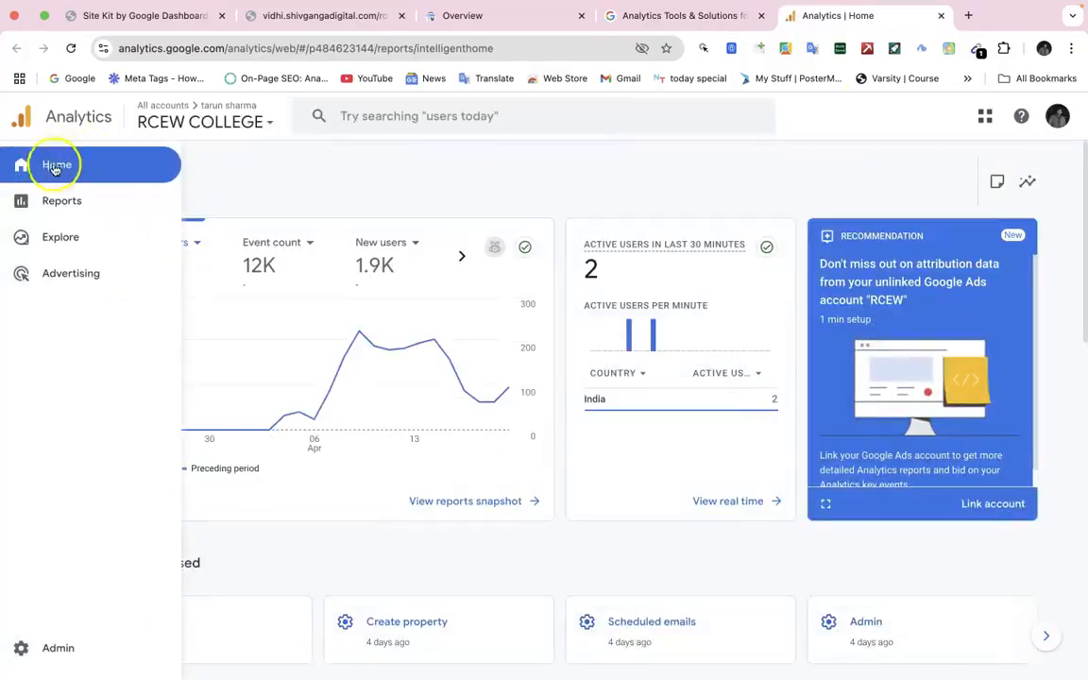
pyautogui.click(219, 122)
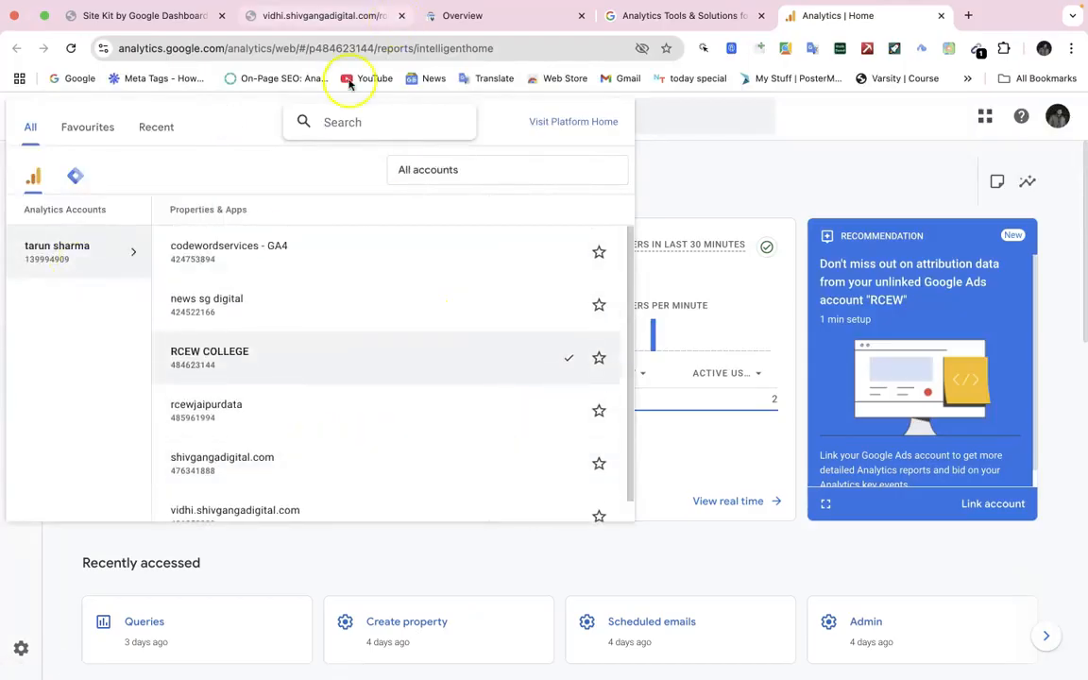
pyautogui.click(243, 506)
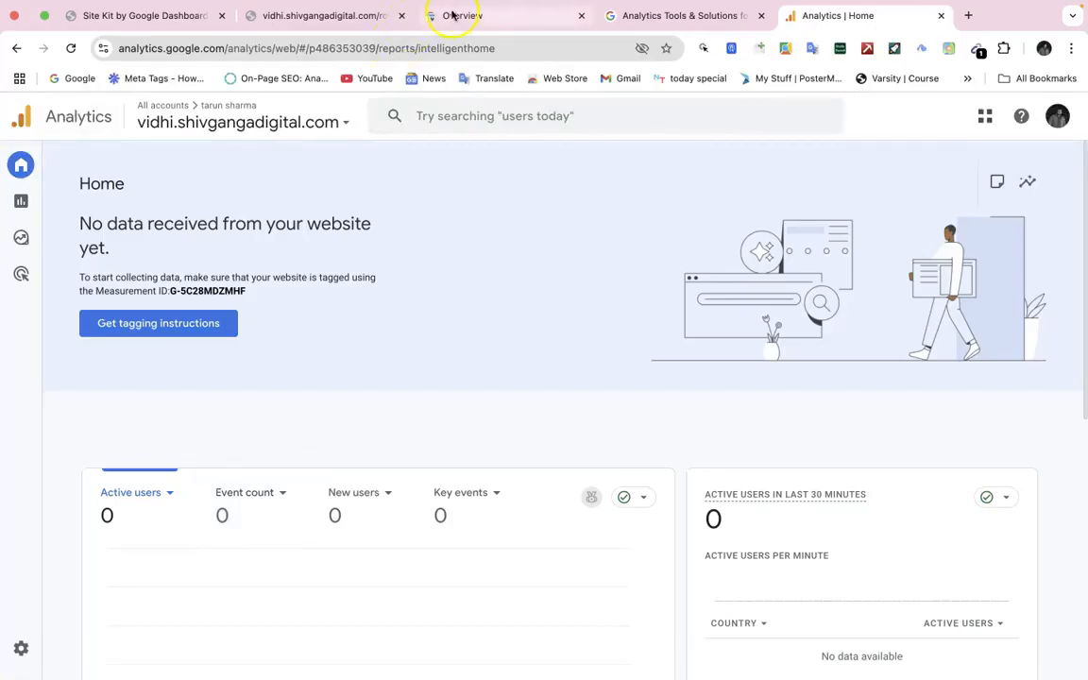
# Return to the Nature Life WordPress admin, show its installed plugins, and switch away to the desktop.
pyautogui.click(364, 15)
pyautogui.click(197, 19)
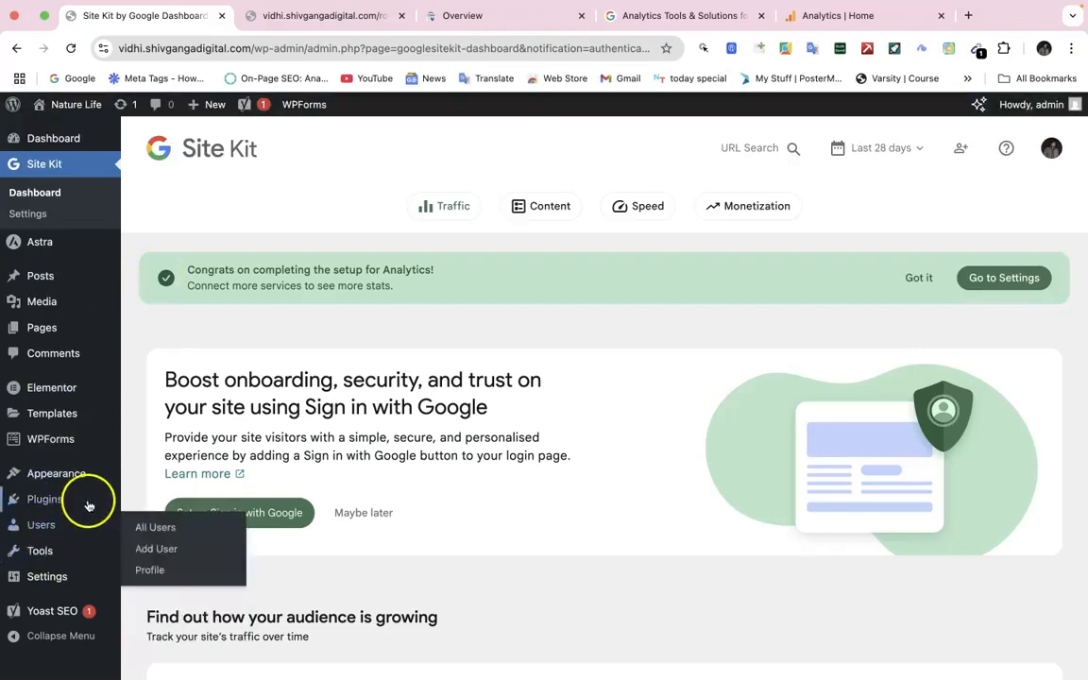
pyautogui.moveTo(88, 507)
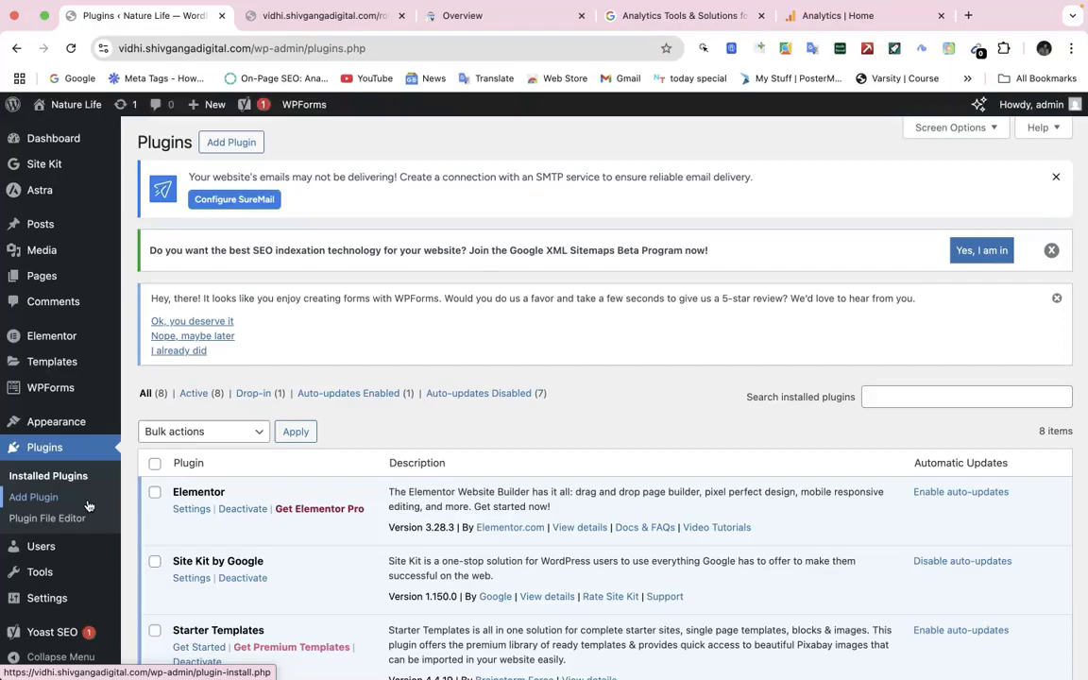
pyautogui.hotkey('ctrl', 'Left')
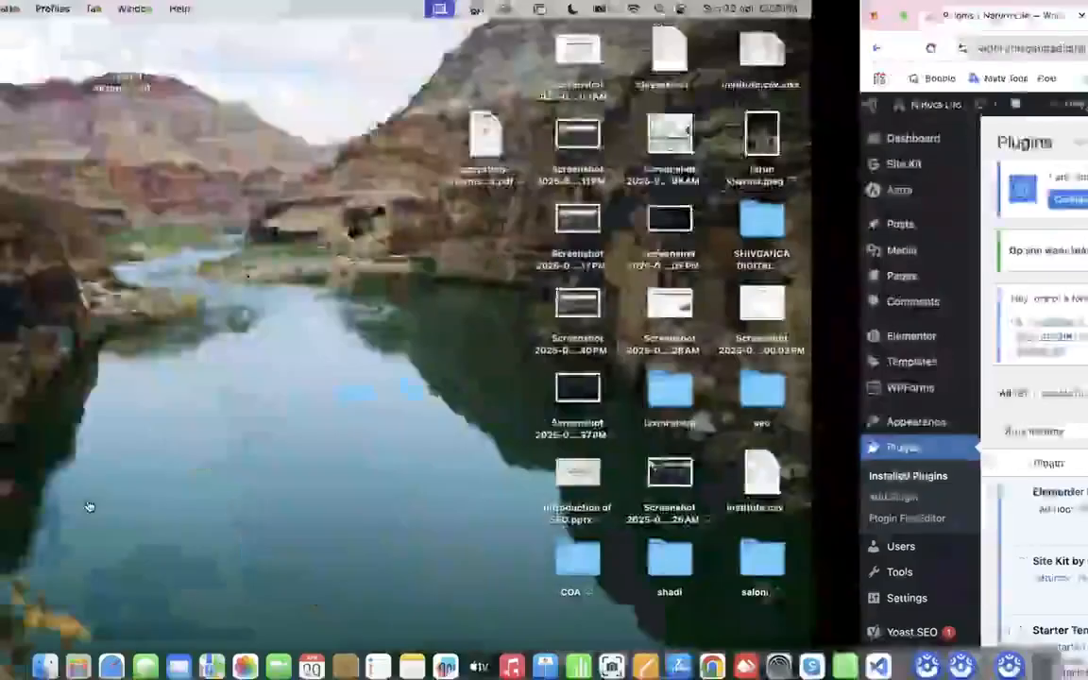